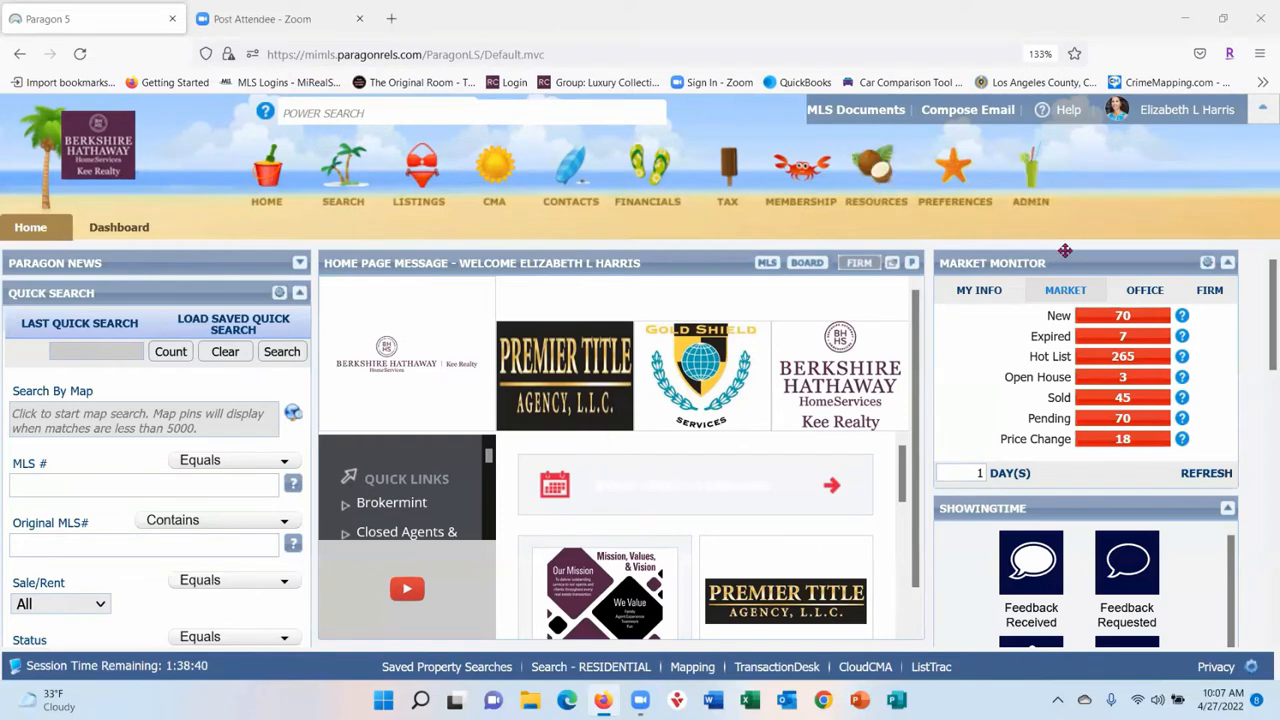
- Drag the Message Center panel above ShowingTime in the home page's right column
{"action": "scroll", "coordinate": [1100, 425], "scroll_direction": "down", "scroll_amount": 2}
{"action": "scroll", "coordinate": [1095, 432], "scroll_direction": "down", "scroll_amount": 5}
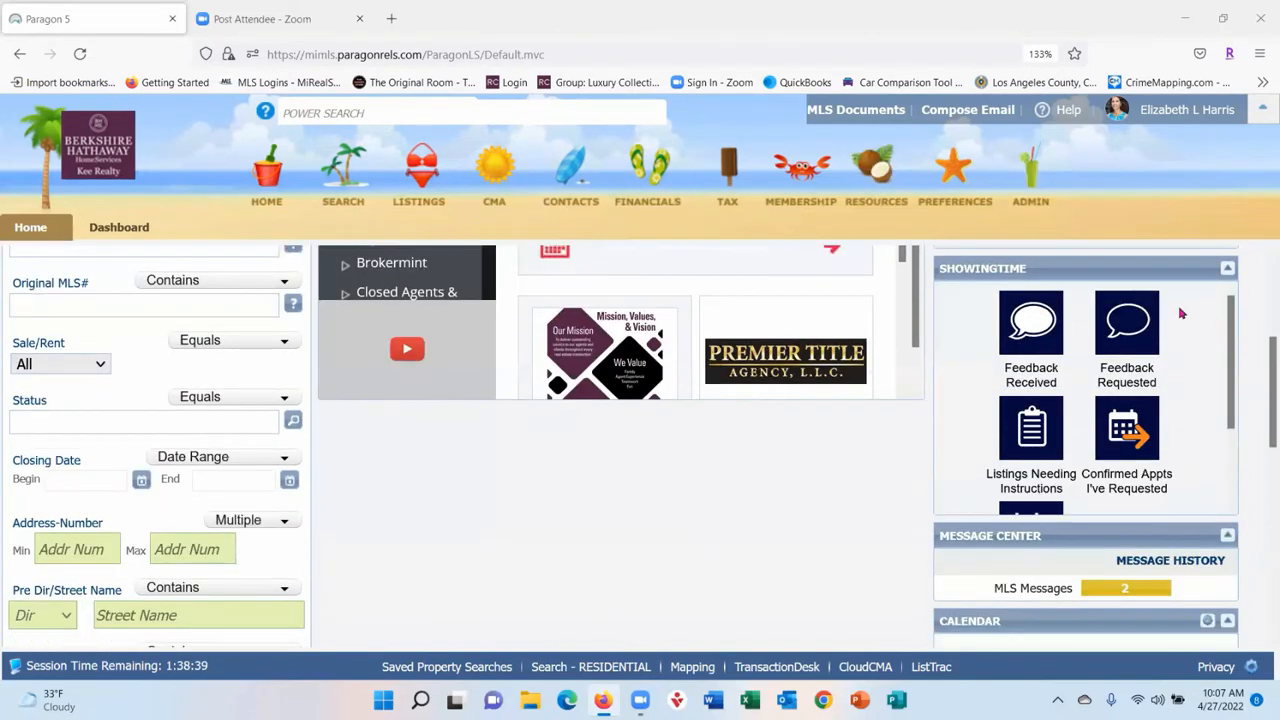
{"action": "scroll", "coordinate": [1183, 313], "scroll_direction": "down", "scroll_amount": 2}
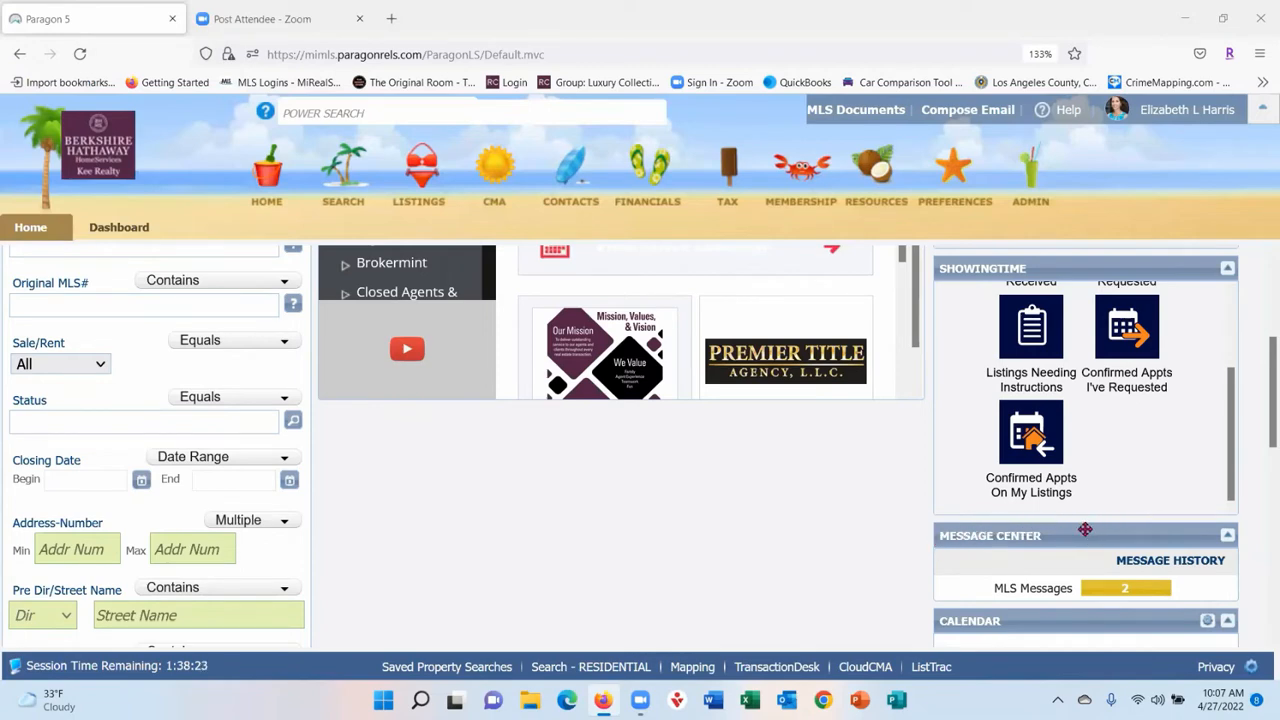
{"action": "left_click_drag", "start_coordinate": [1070, 537], "coordinate": [1062, 272]}
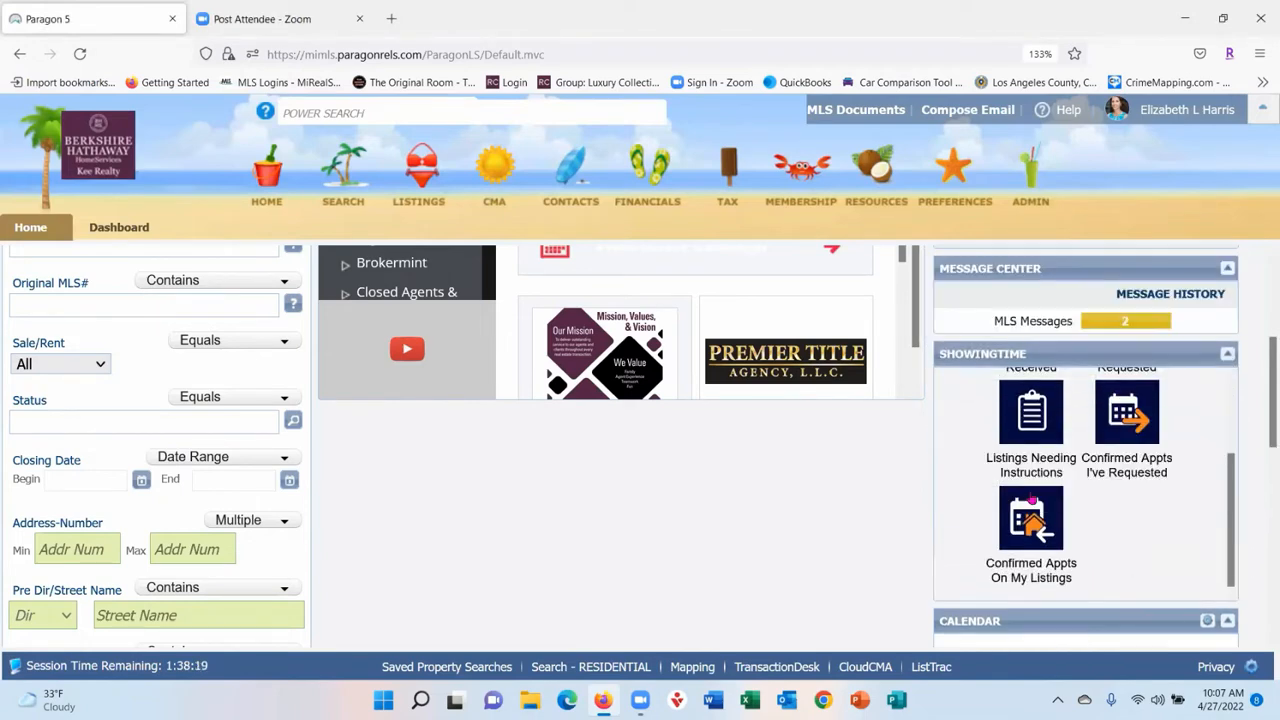
{"action": "scroll", "coordinate": [940, 488], "scroll_direction": "up", "scroll_amount": 3}
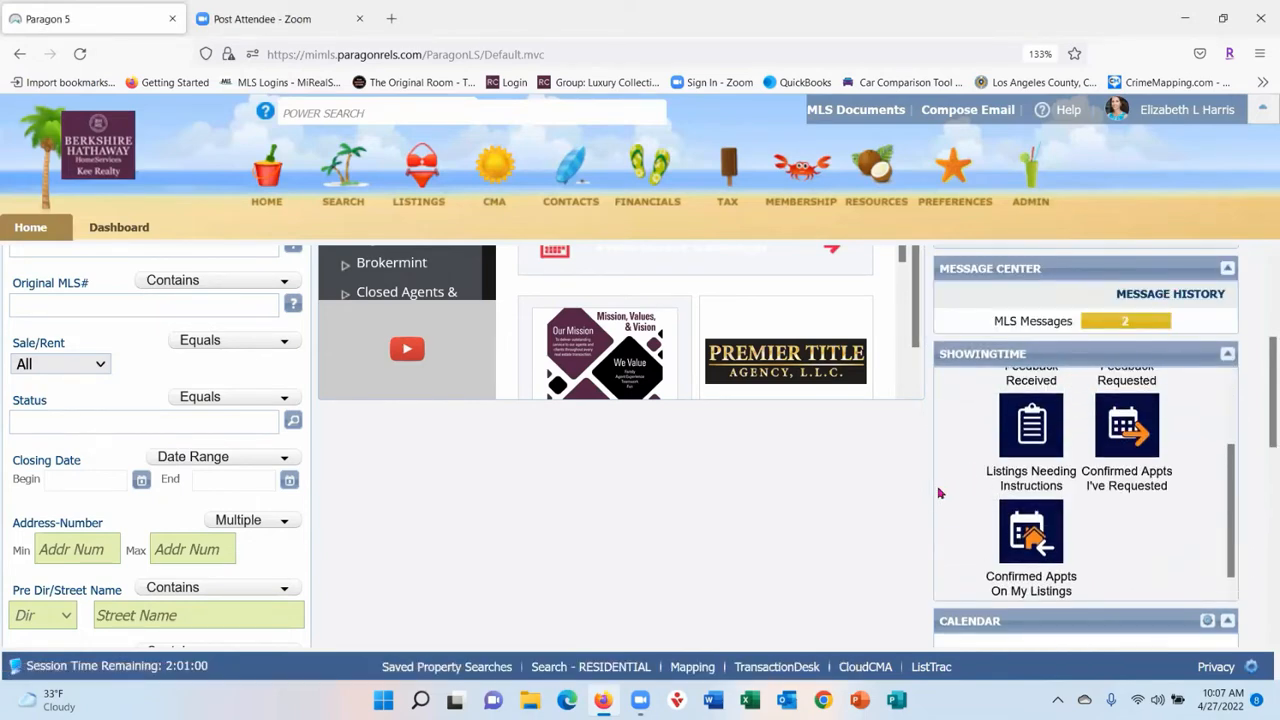
{"action": "scroll", "coordinate": [68, 433], "scroll_direction": "up", "scroll_amount": 3}
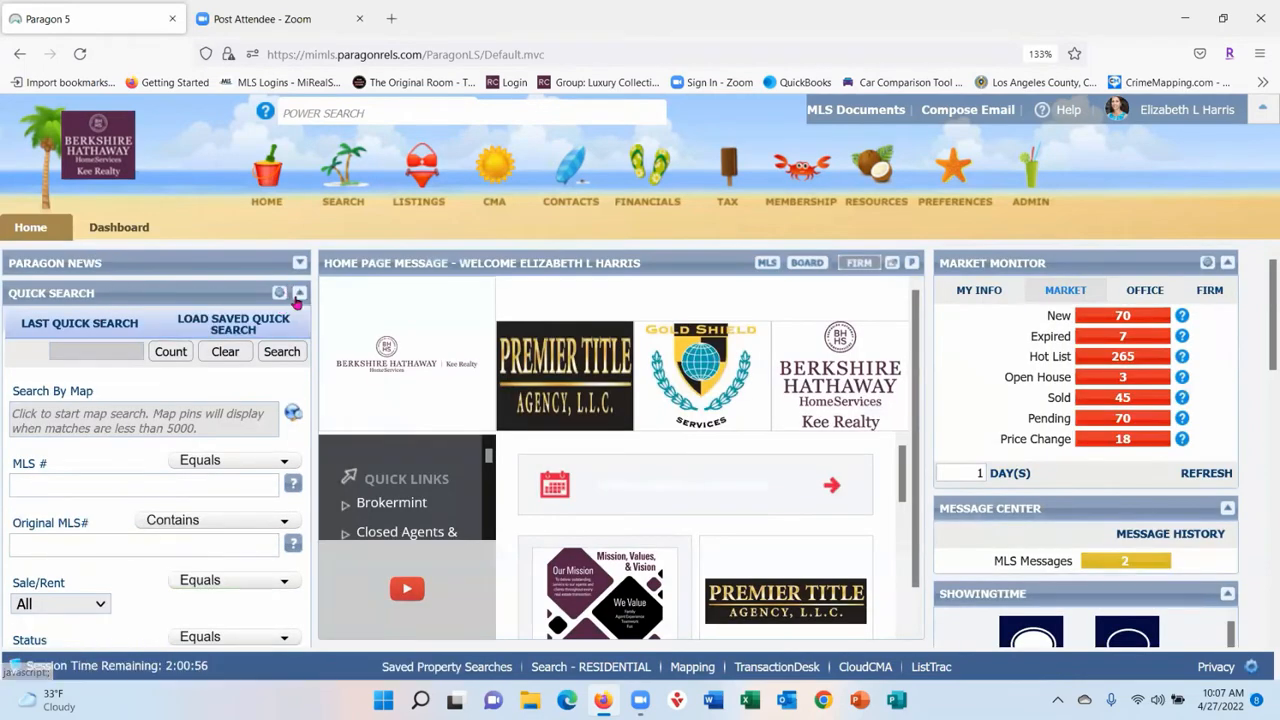
- Collapse Quick Search into the right column and move Market Monitor under Paragon News on the left
{"action": "left_click", "coordinate": [300, 293]}
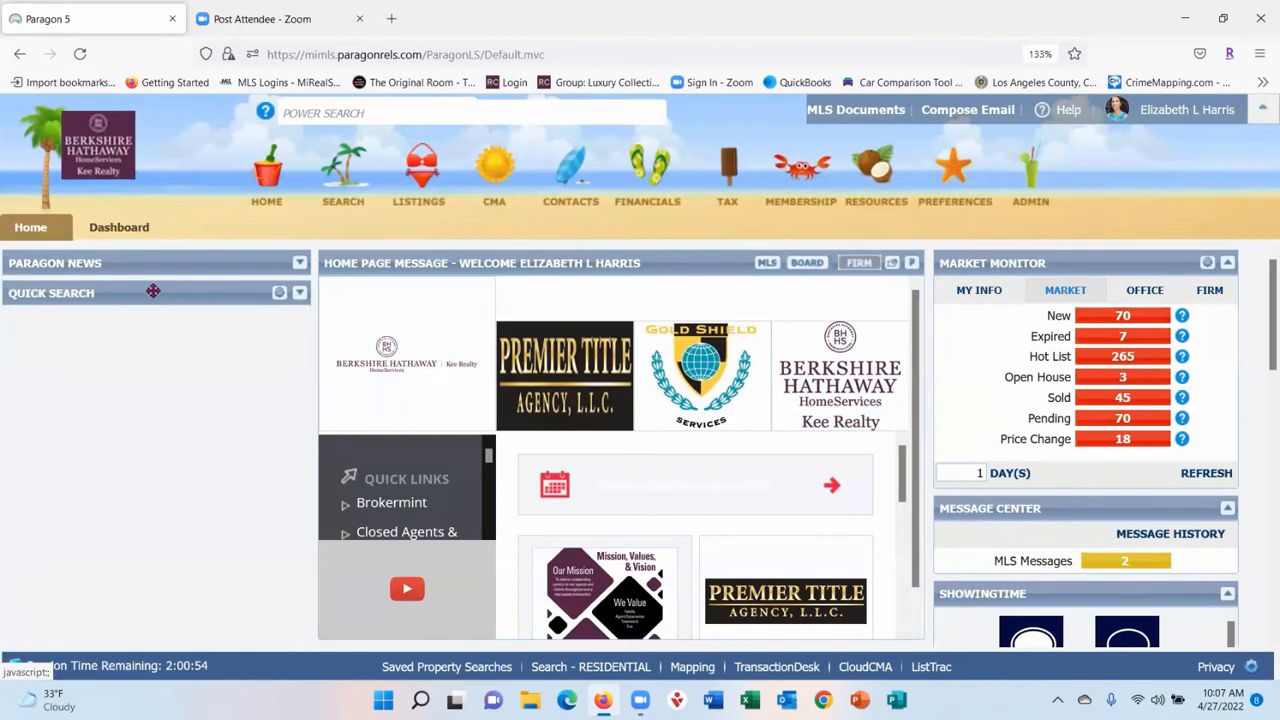
{"action": "left_click_drag", "start_coordinate": [145, 291], "coordinate": [1078, 245]}
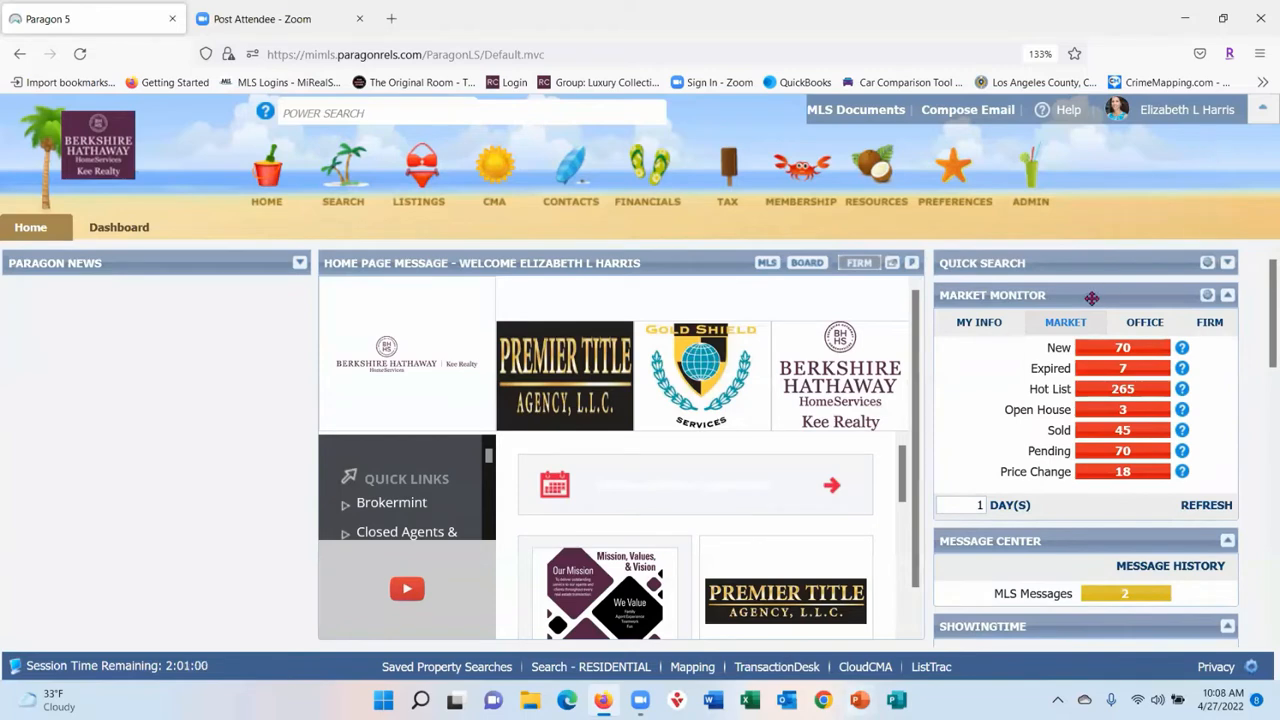
{"action": "left_click_drag", "start_coordinate": [1066, 298], "coordinate": [124, 292]}
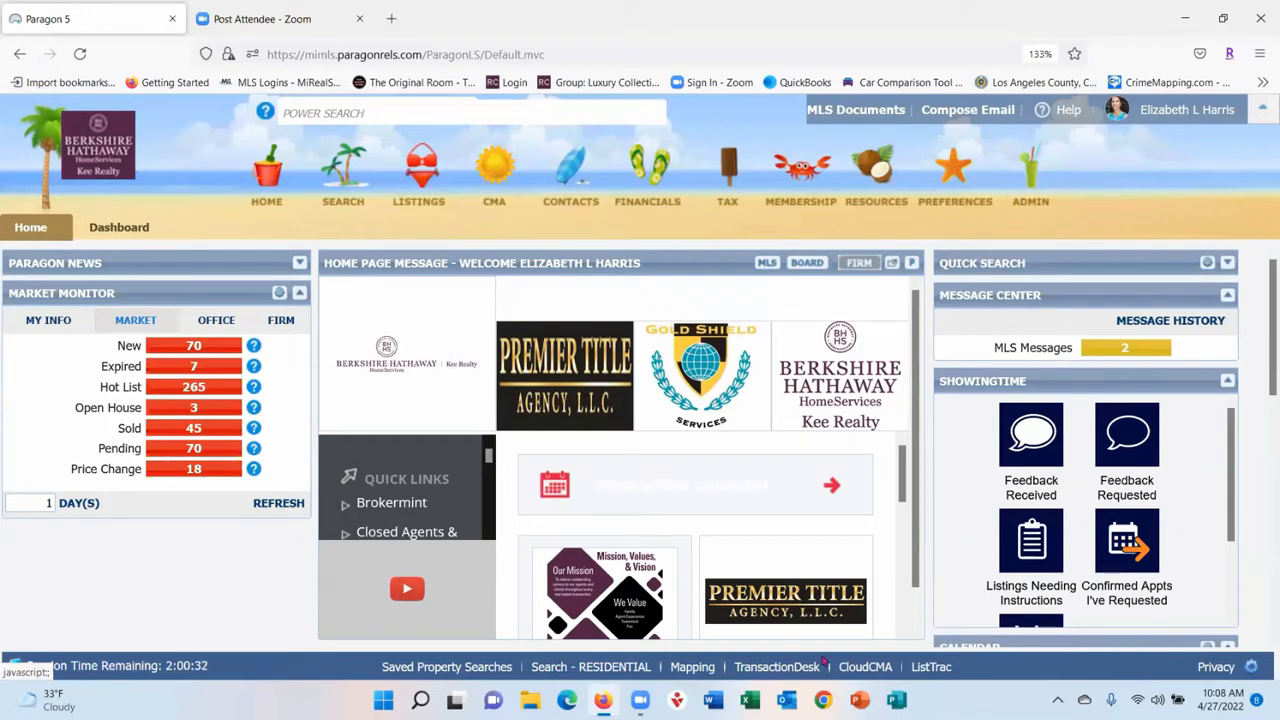
{"action": "left_click", "coordinate": [1254, 667]}
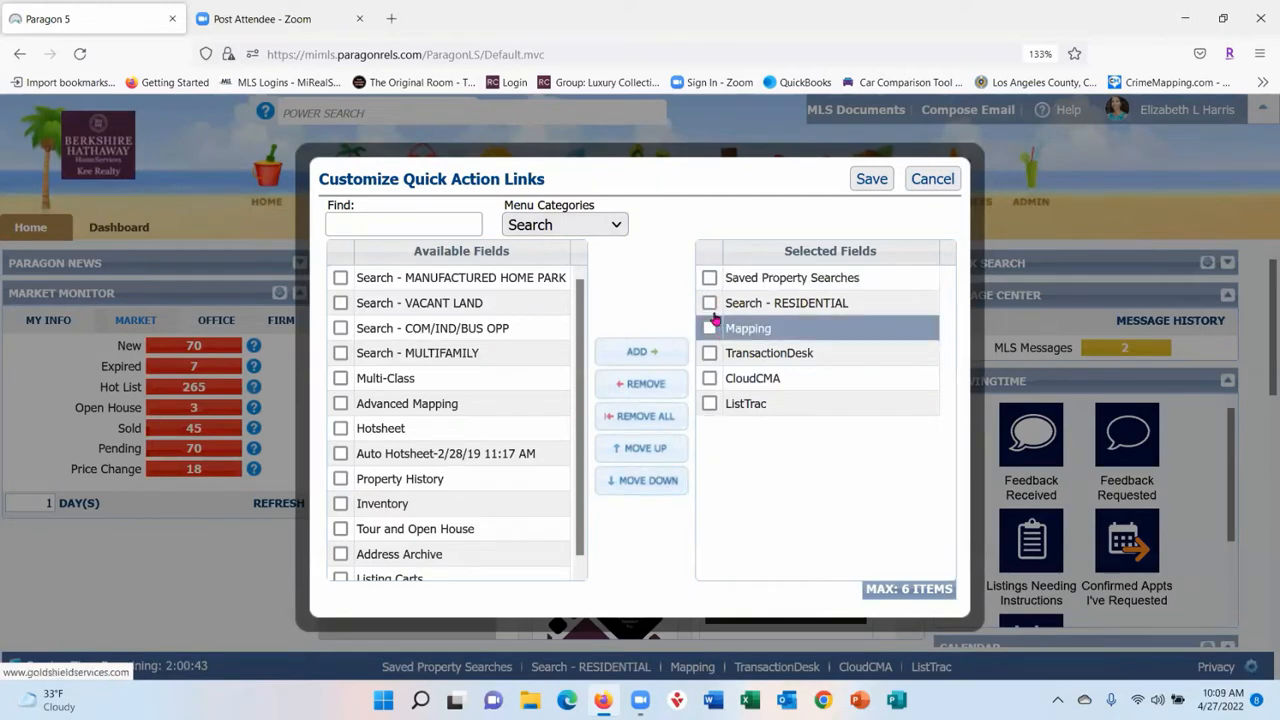
- Swap ListTrac for Hotsheet in the quick action links, reorder Hotsheet, then discard the changes
{"action": "left_click", "coordinate": [710, 404]}
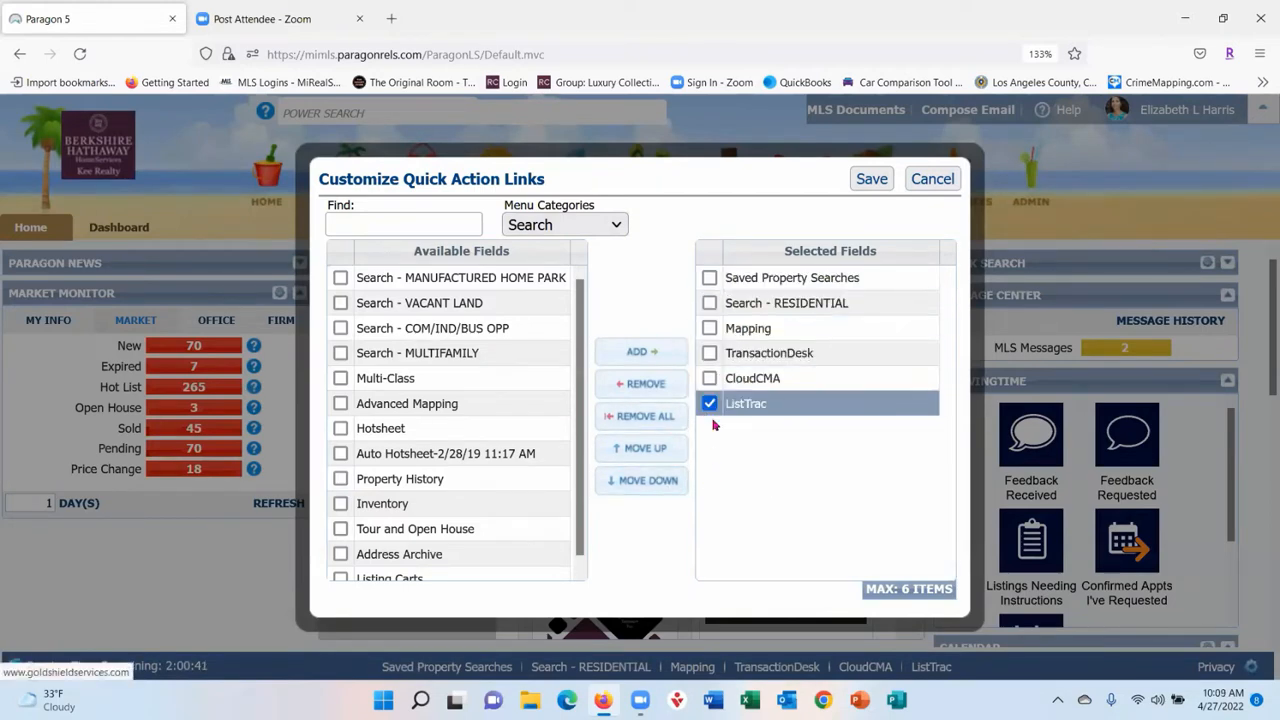
{"action": "left_click", "coordinate": [637, 384]}
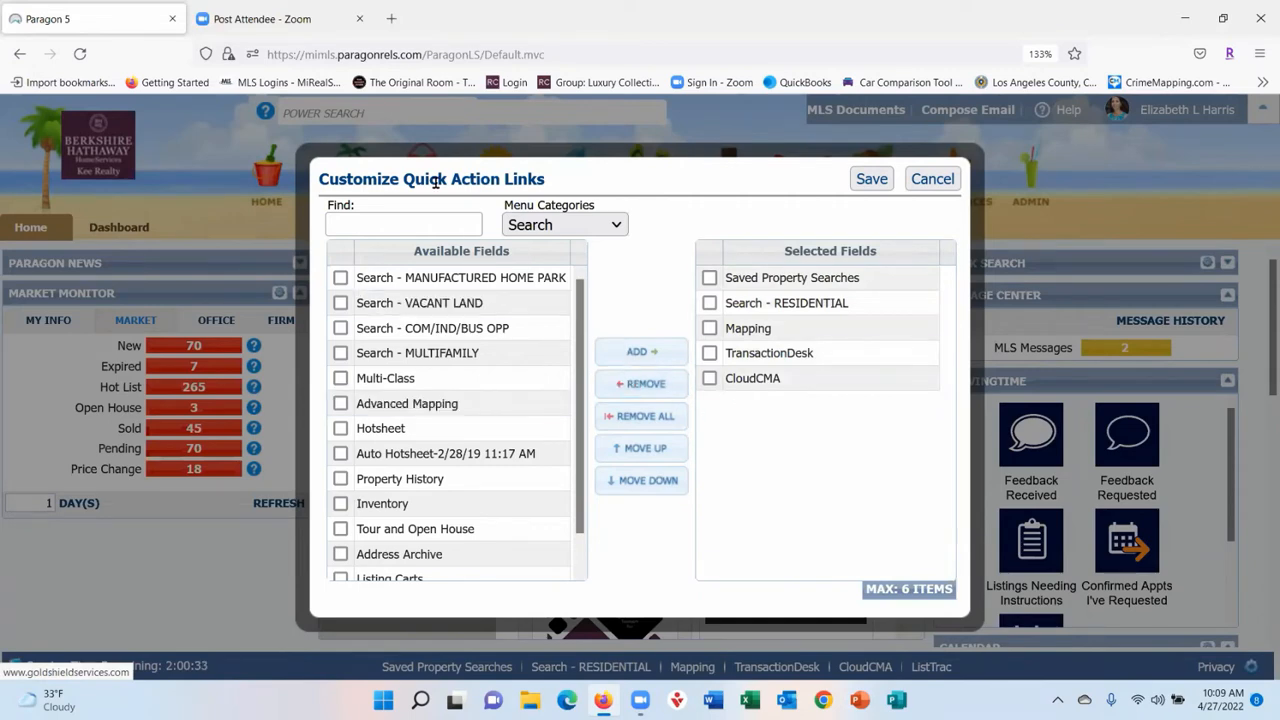
{"action": "scroll", "coordinate": [450, 352], "scroll_direction": "down", "scroll_amount": 1}
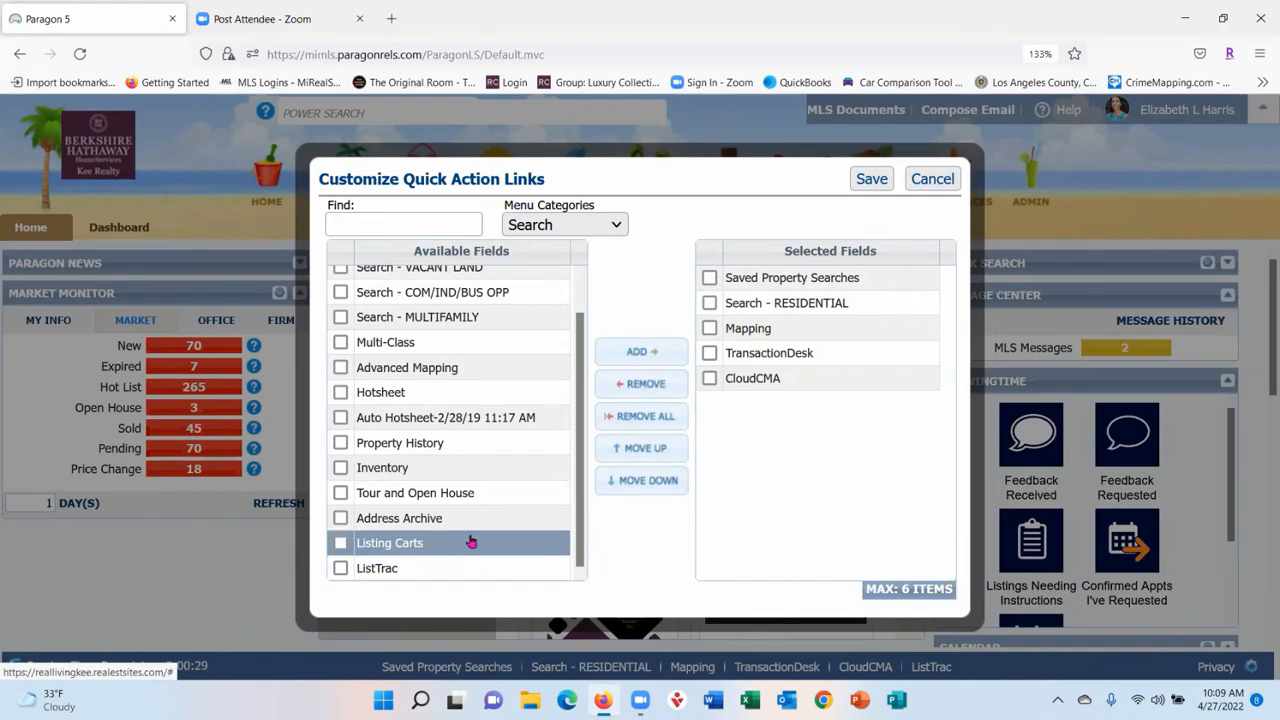
{"action": "left_click", "coordinate": [341, 392]}
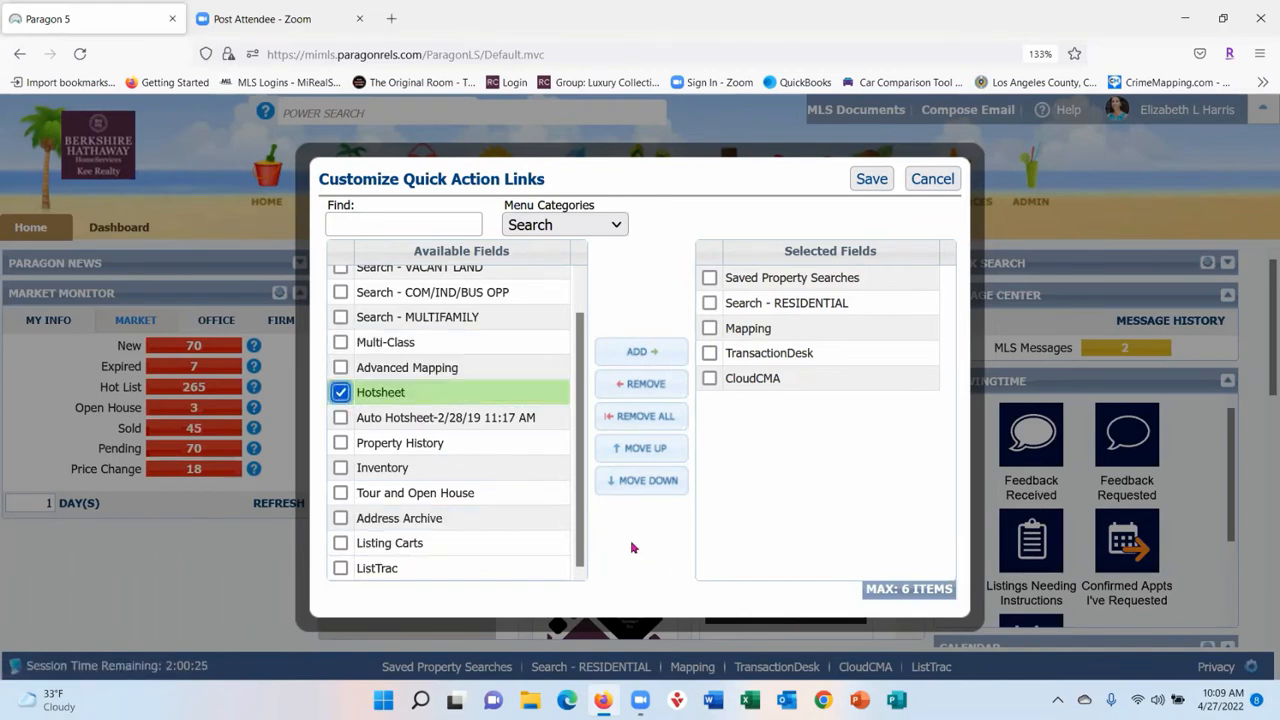
{"action": "left_click", "coordinate": [642, 351]}
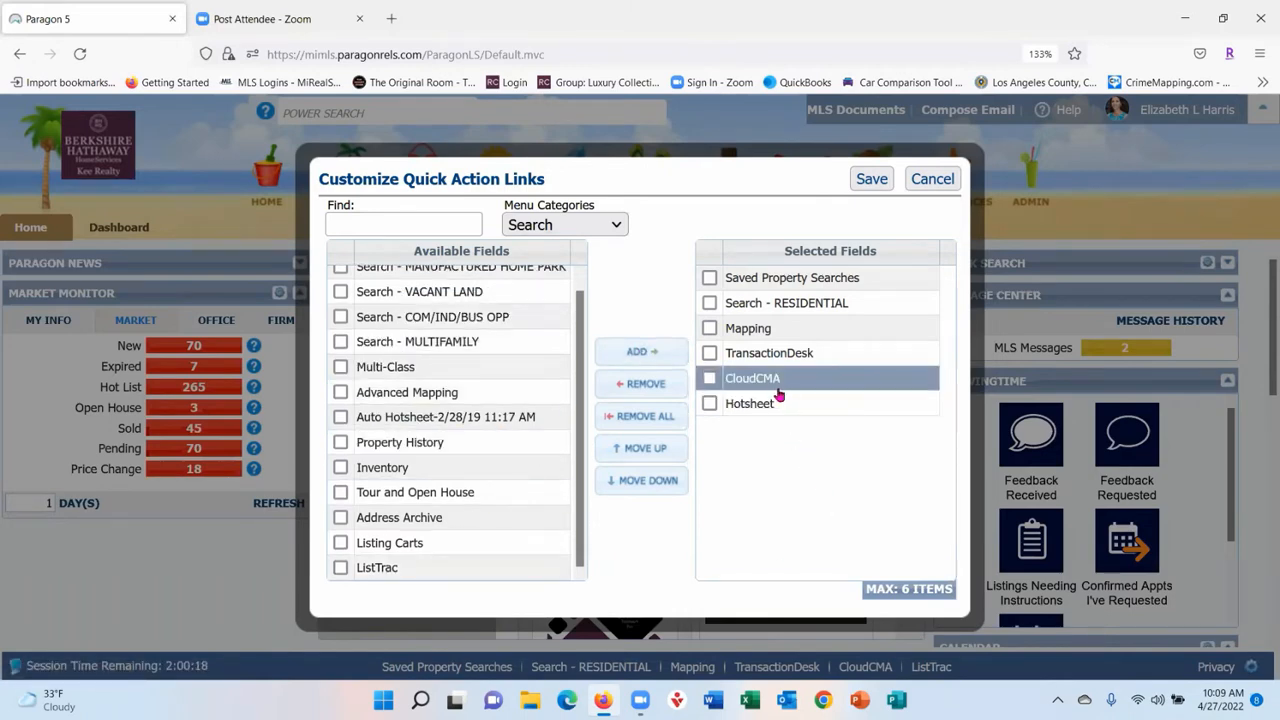
{"action": "mouse_move", "coordinate": [773, 406]}
{"action": "left_mouse_down"}
{"action": "mouse_move", "coordinate": [779, 275]}
{"action": "mouse_move", "coordinate": [781, 429]}
{"action": "left_mouse_up"}
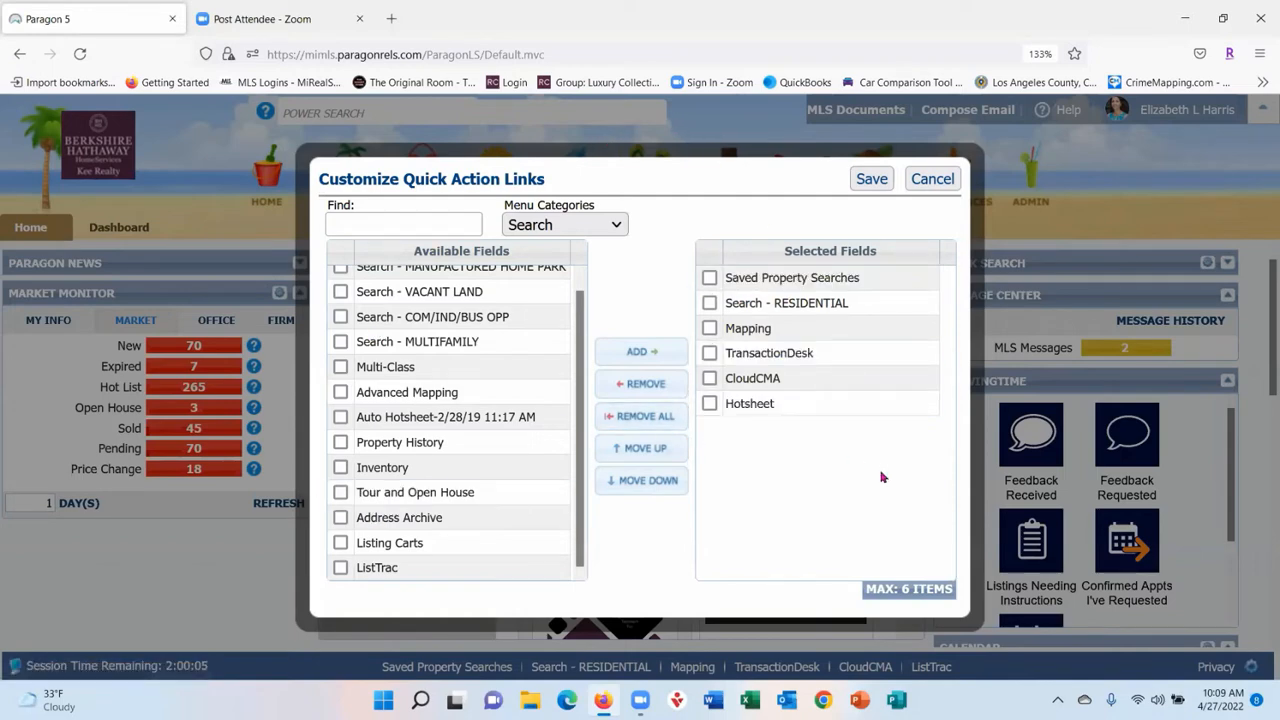
{"action": "left_click", "coordinate": [931, 184]}
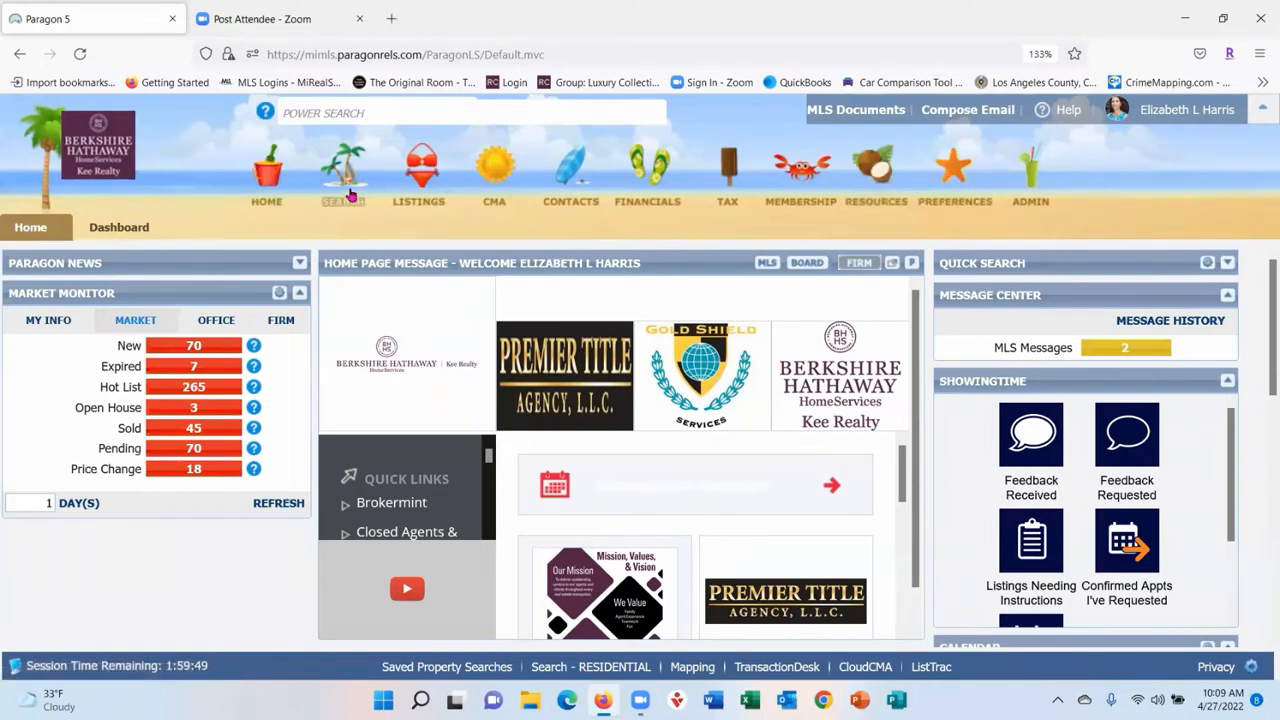
- Start a new RESIDENTIAL search from the Search by Class menu
{"action": "mouse_move", "coordinate": [350, 190]}
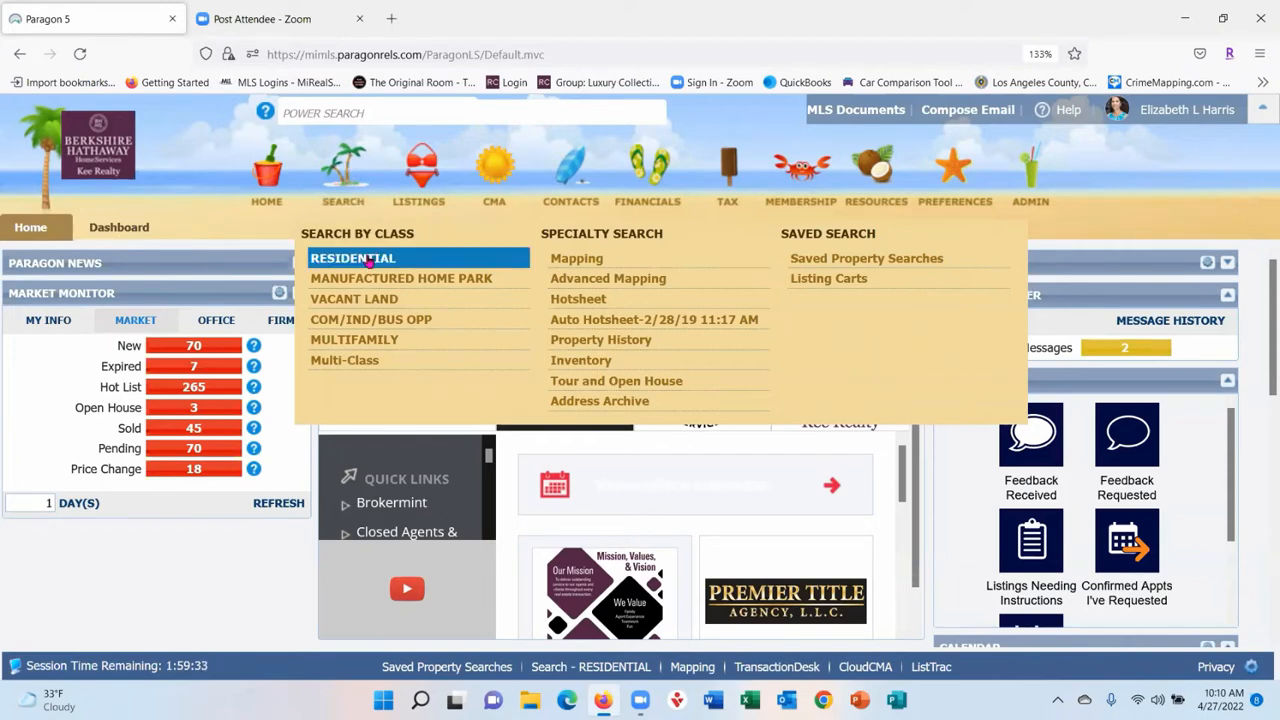
{"action": "left_click", "coordinate": [369, 260]}
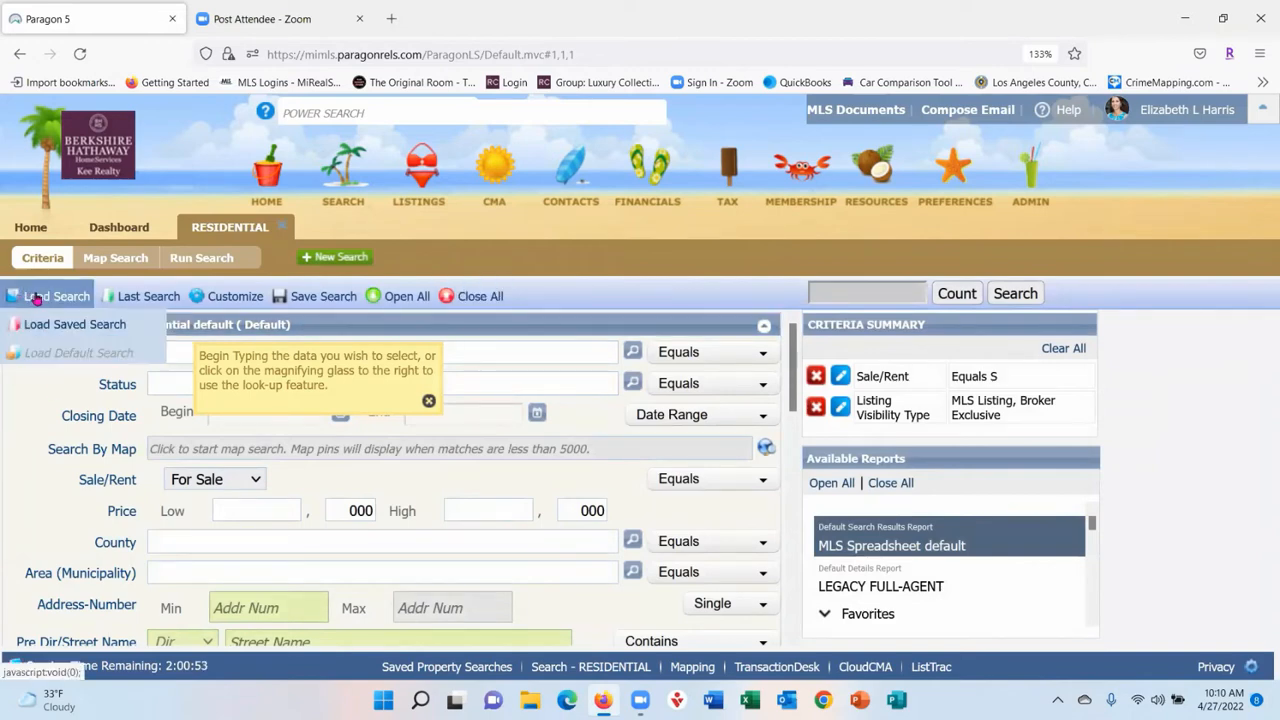
- Load the most recent Last Search entry's criteria into the residential search form
{"action": "mouse_move", "coordinate": [146, 303]}
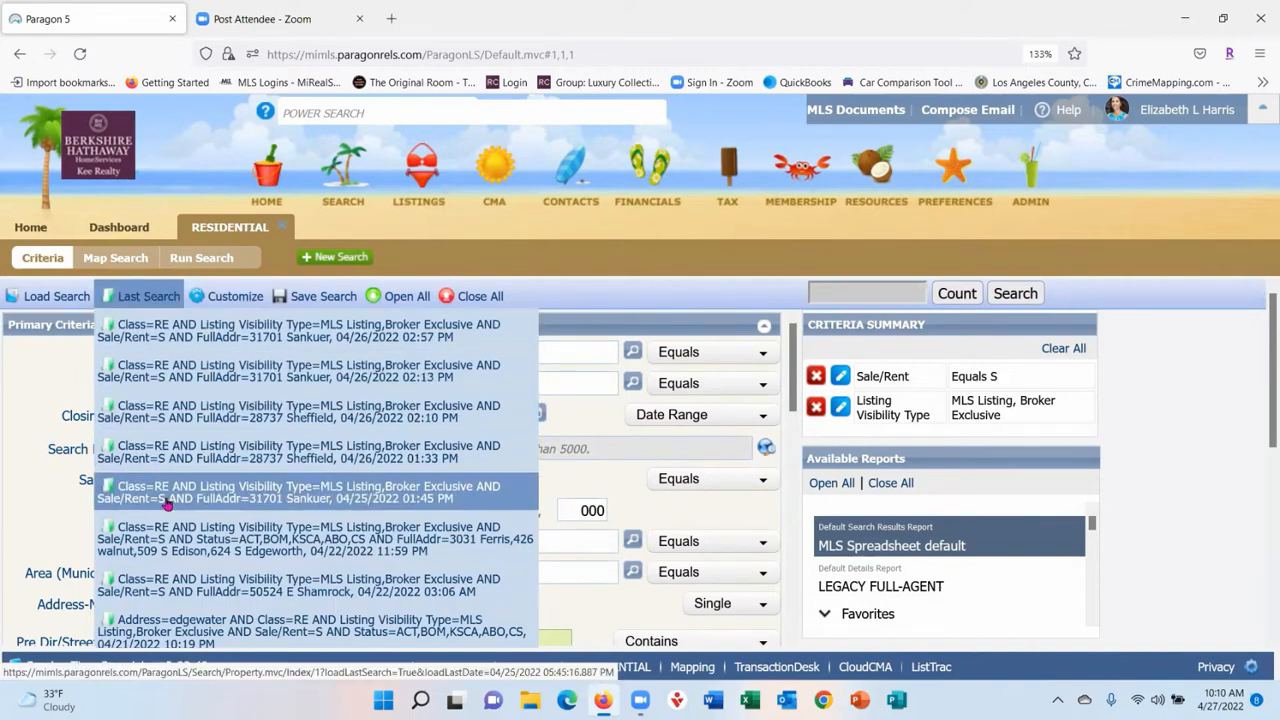
{"action": "left_click", "coordinate": [219, 375]}
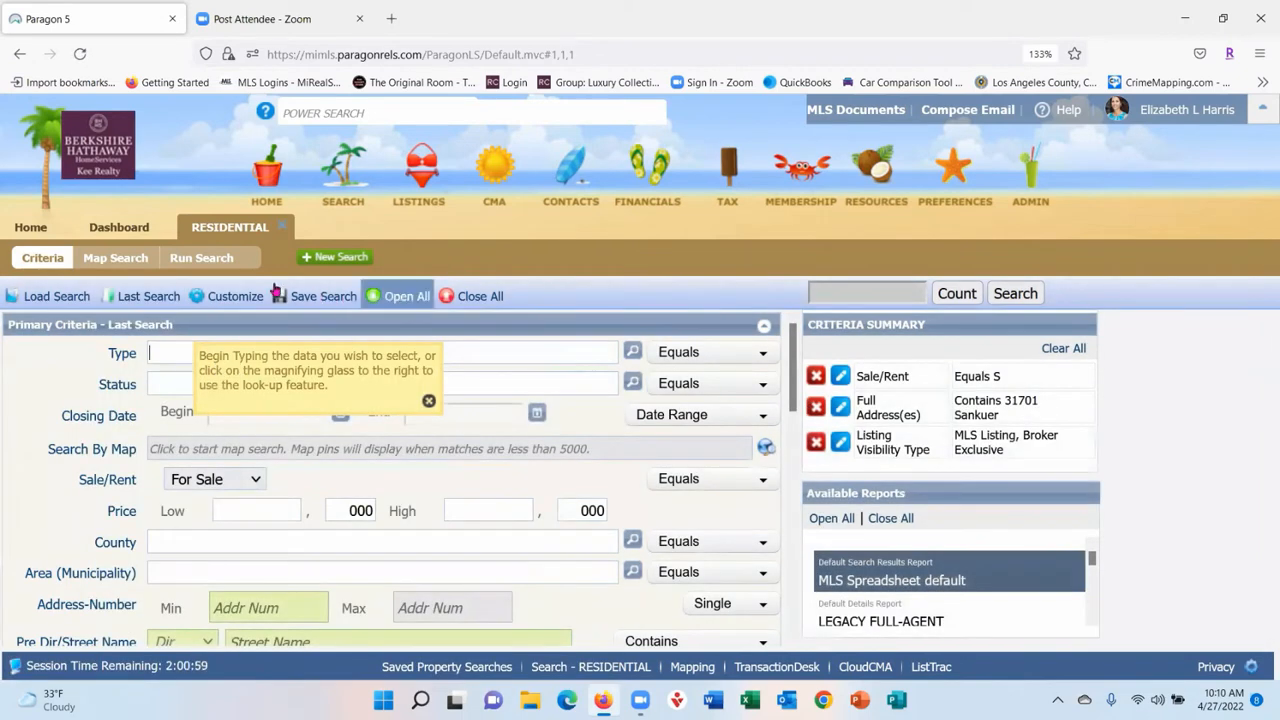
{"action": "left_click", "coordinate": [148, 298]}
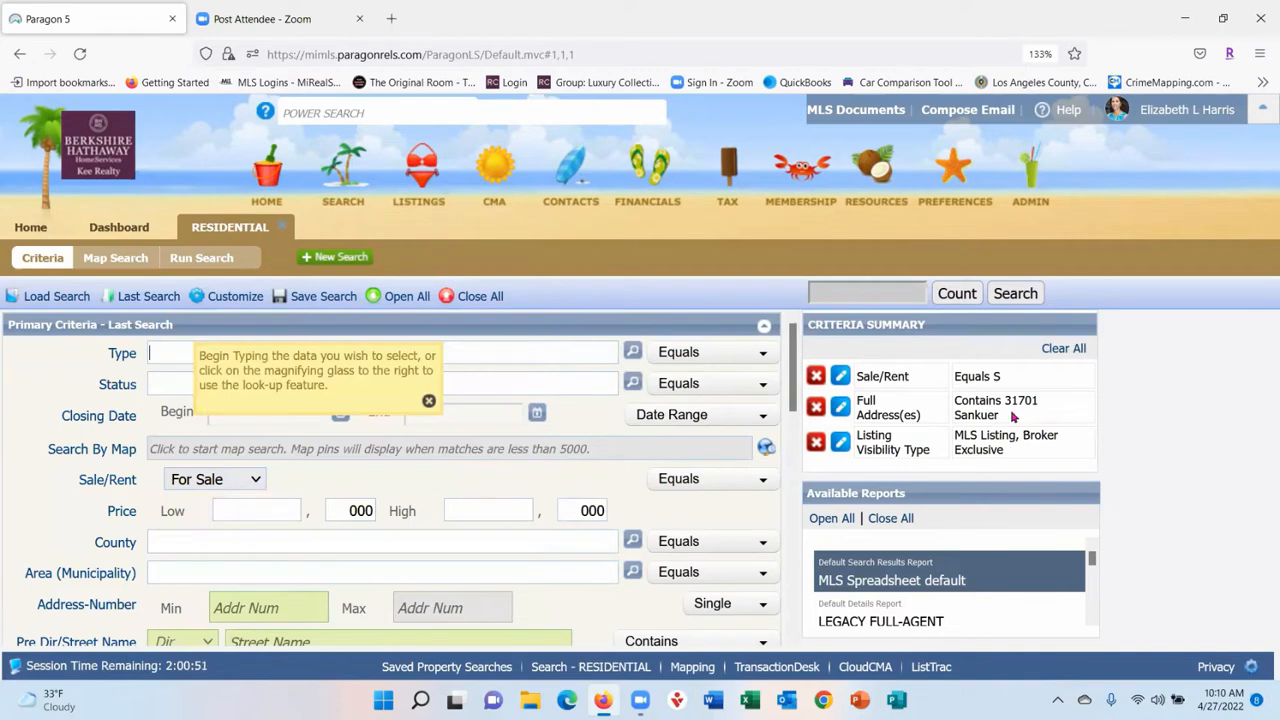
{"action": "mouse_move", "coordinate": [150, 298]}
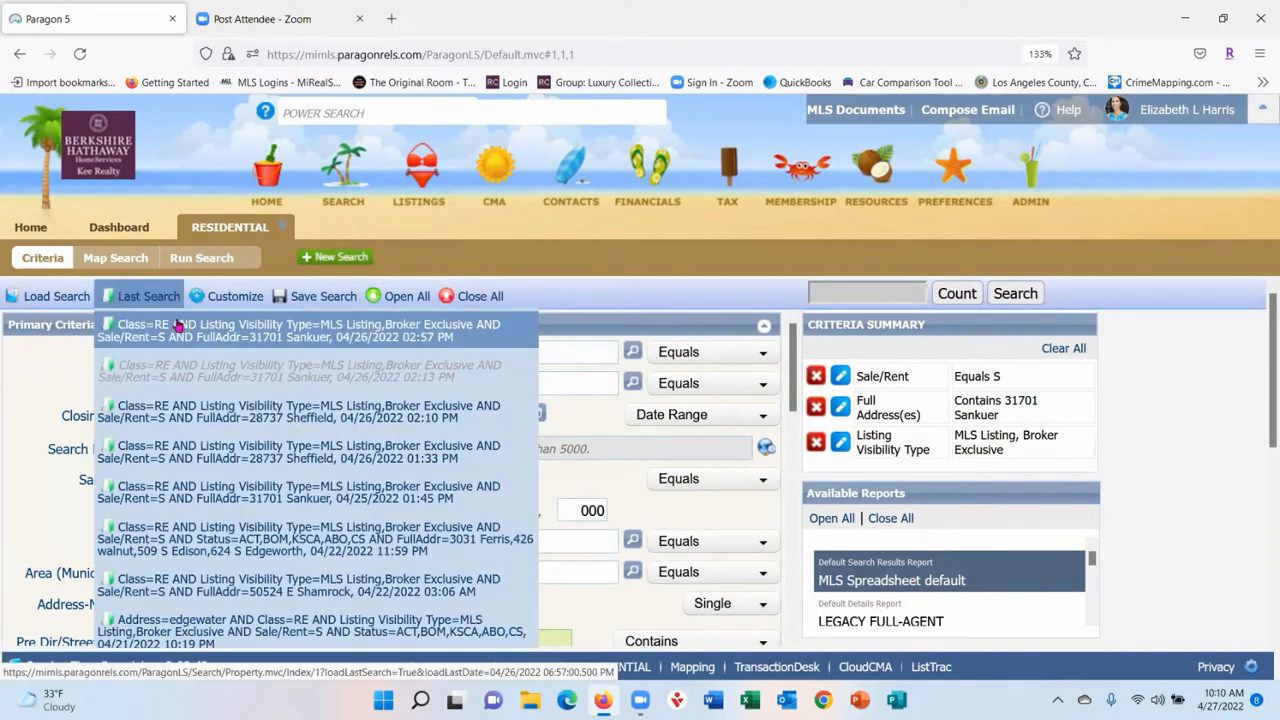
{"action": "left_click", "coordinate": [177, 325]}
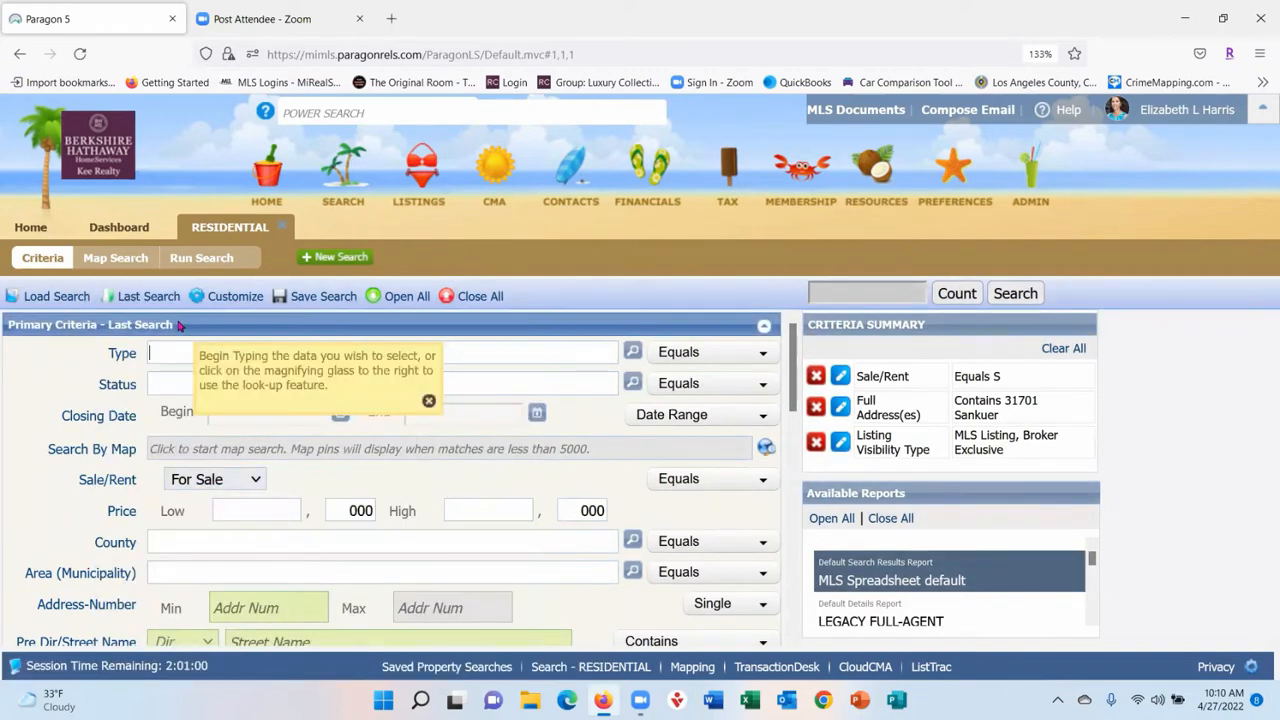
{"action": "mouse_move", "coordinate": [196, 298]}
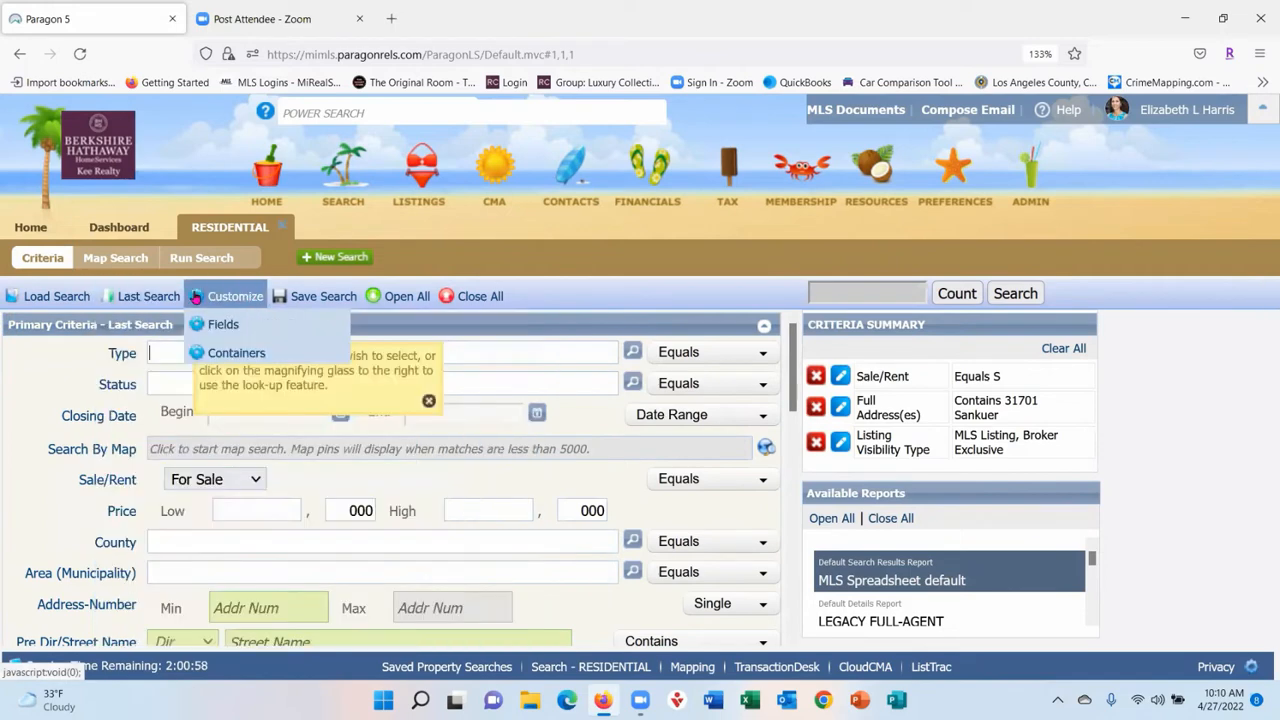
- Open Customize > Fields and view the Secondary Criteria fields, selecting Originating MLS
{"action": "left_click", "coordinate": [221, 323]}
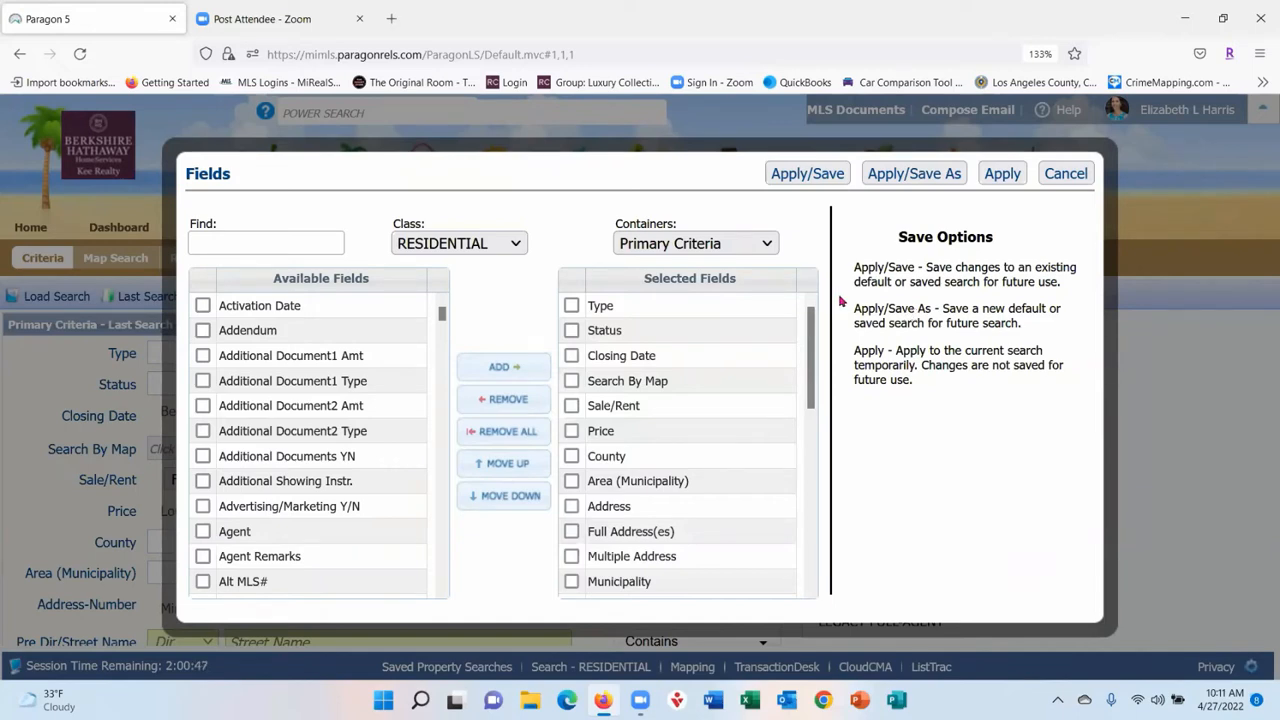
{"action": "scroll", "coordinate": [750, 385], "scroll_direction": "down", "scroll_amount": 8}
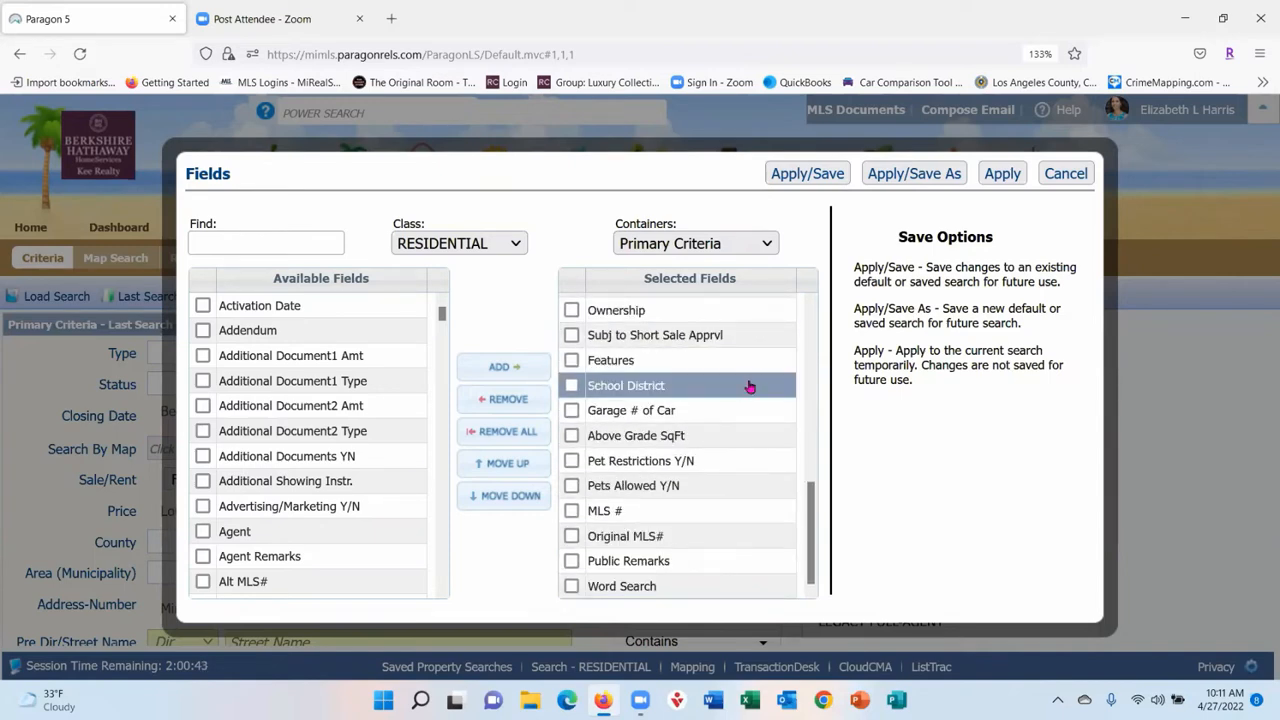
{"action": "left_click", "coordinate": [768, 245]}
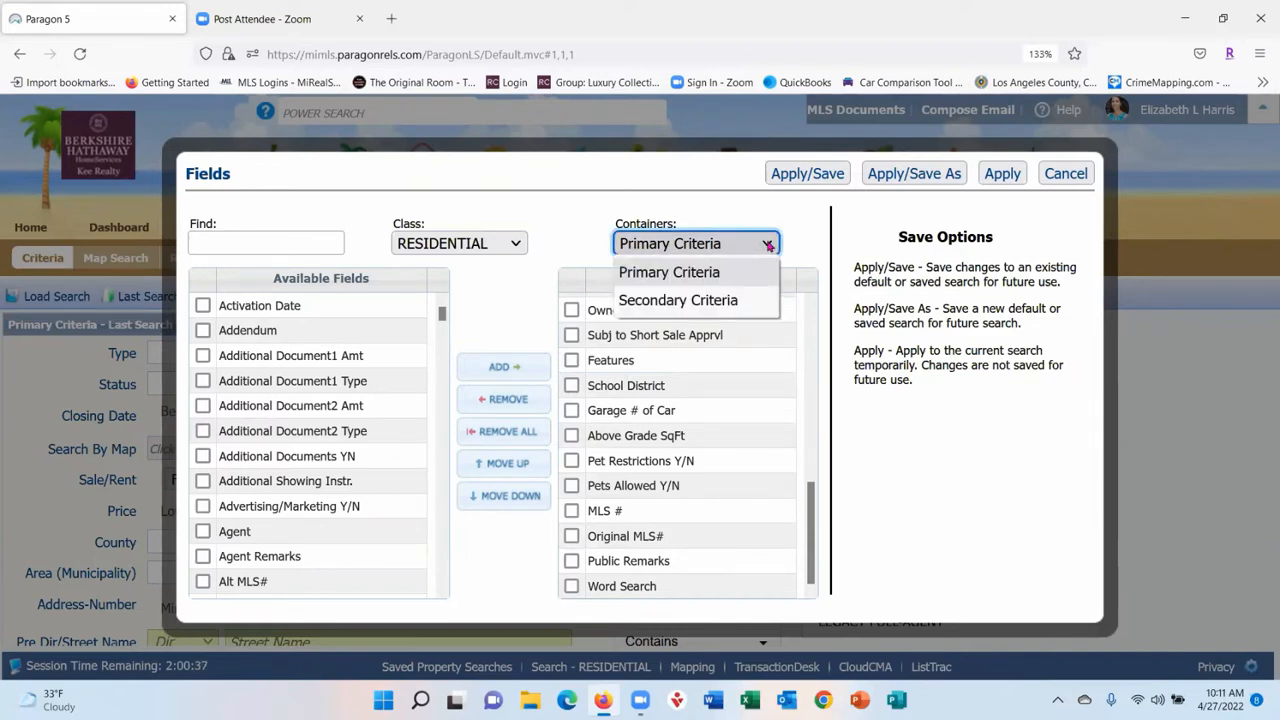
{"action": "left_click", "coordinate": [733, 300]}
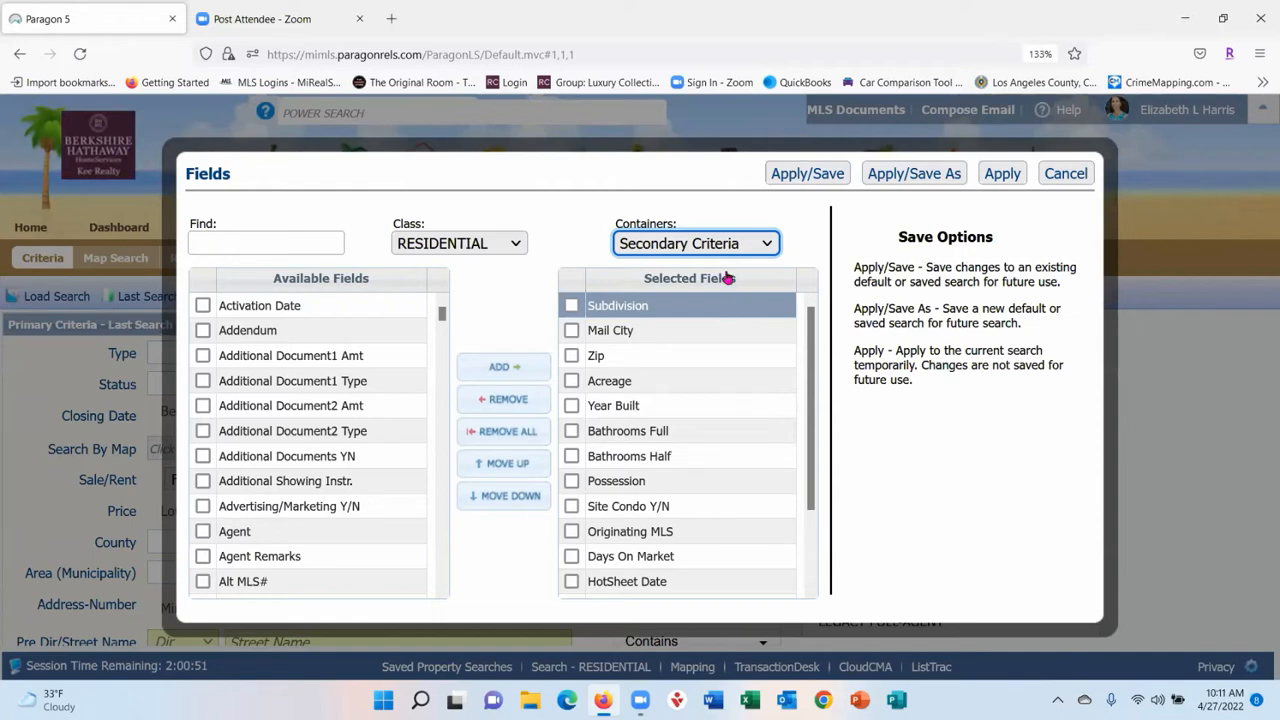
{"action": "left_click", "coordinate": [699, 537]}
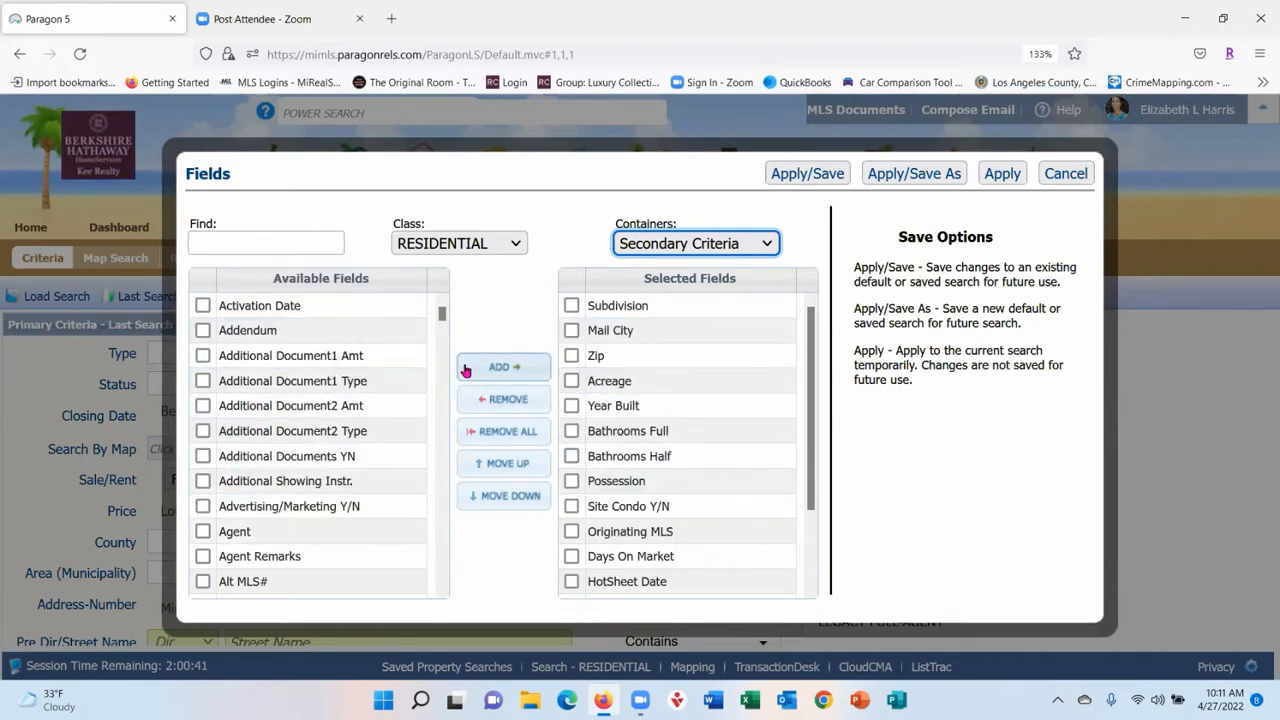
- Switch back to Primary Criteria and try moving Closing Date just below Type
{"action": "left_click", "coordinate": [760, 243]}
{"action": "left_click", "coordinate": [675, 271]}
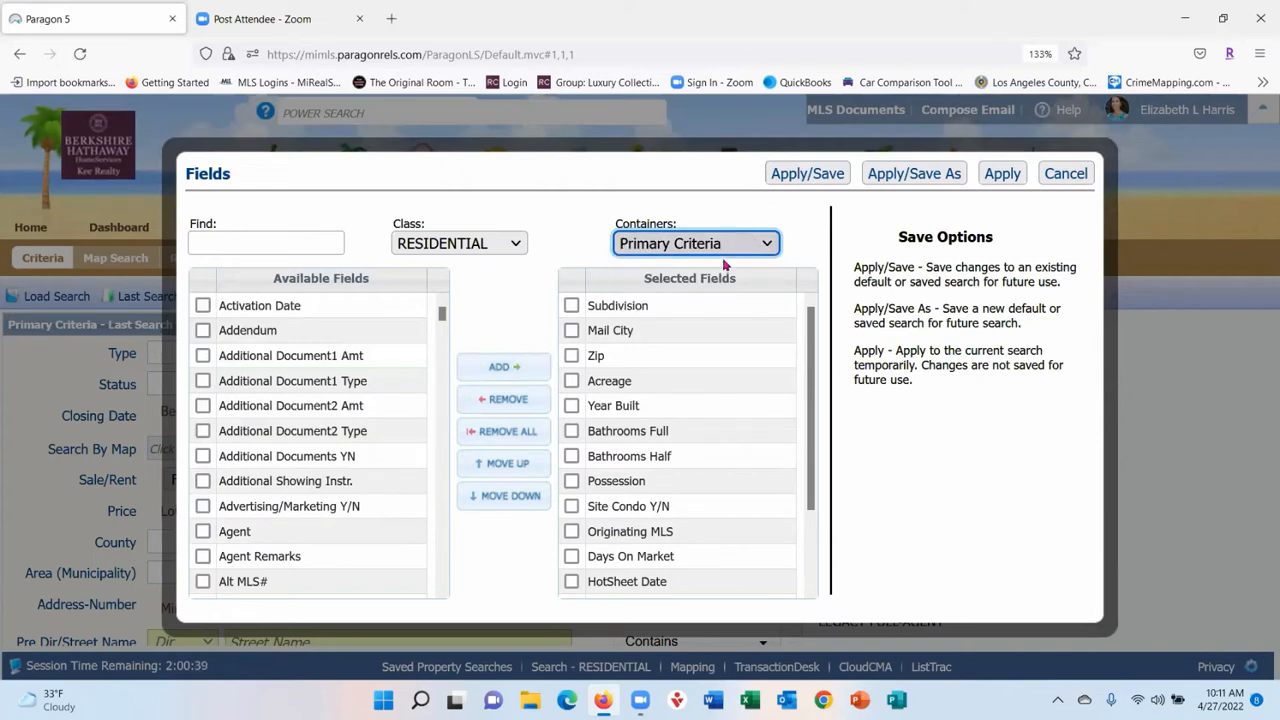
{"action": "left_click_drag", "start_coordinate": [609, 349], "coordinate": [711, 389]}
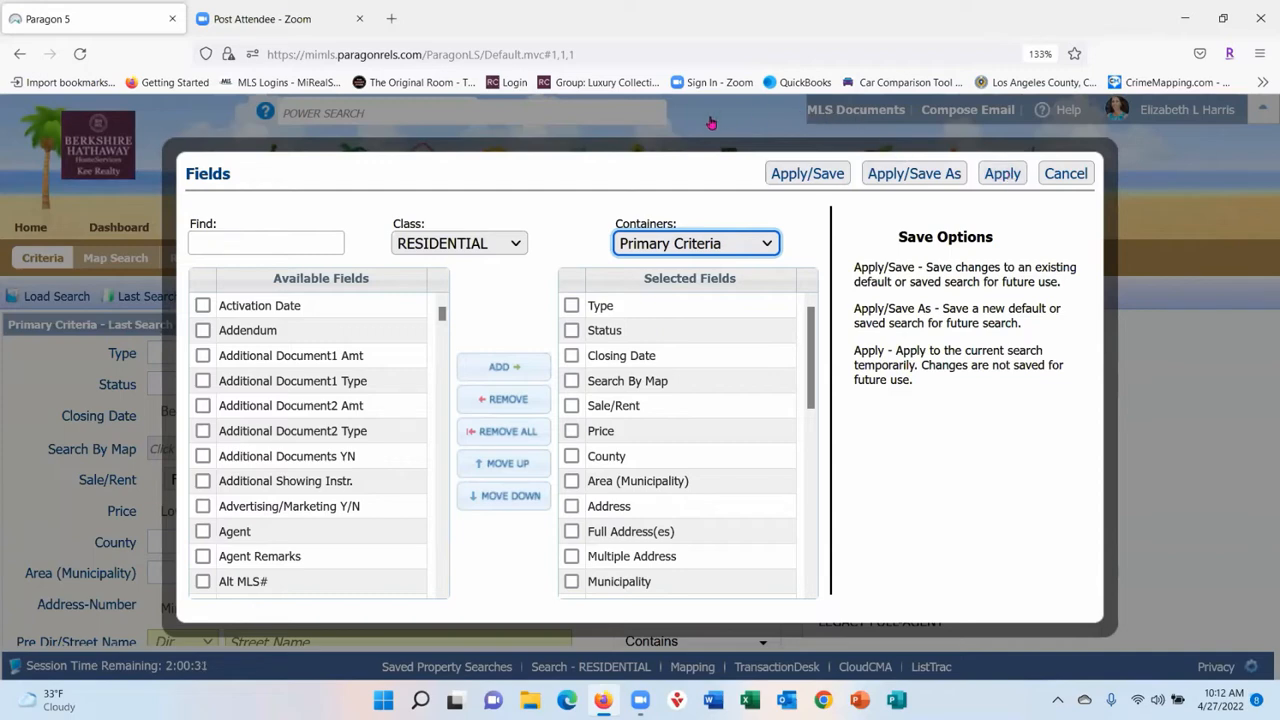
- Close the Fields dialog, remove the Full Address(es) criterion, and choose Save Search As
{"action": "left_click", "coordinate": [1066, 176]}
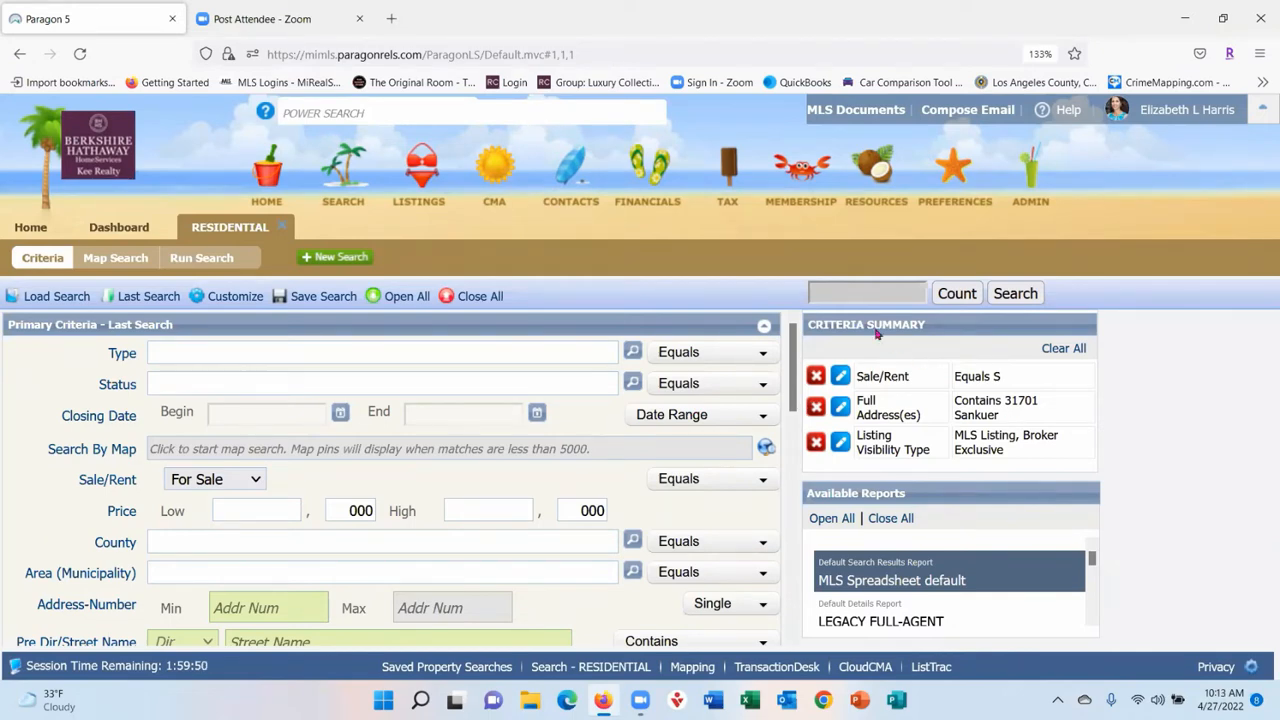
{"action": "left_click", "coordinate": [815, 407]}
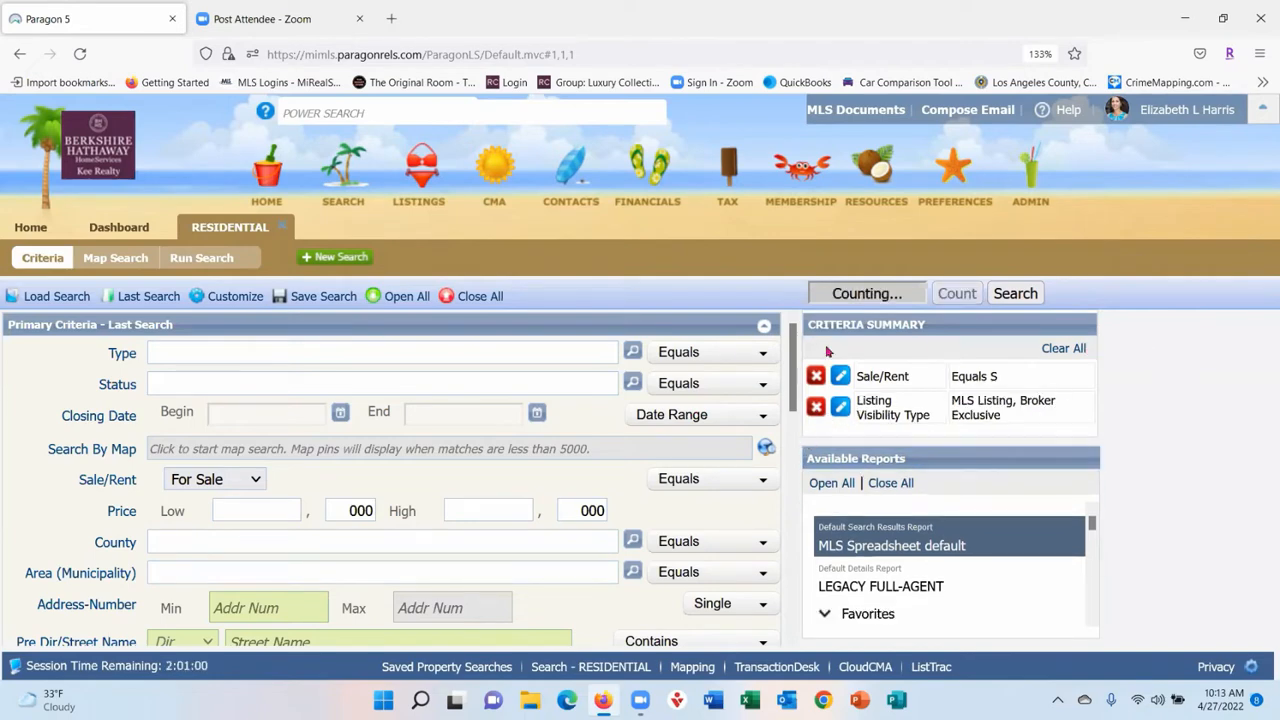
{"action": "scroll", "coordinate": [417, 479], "scroll_direction": "down", "scroll_amount": 1}
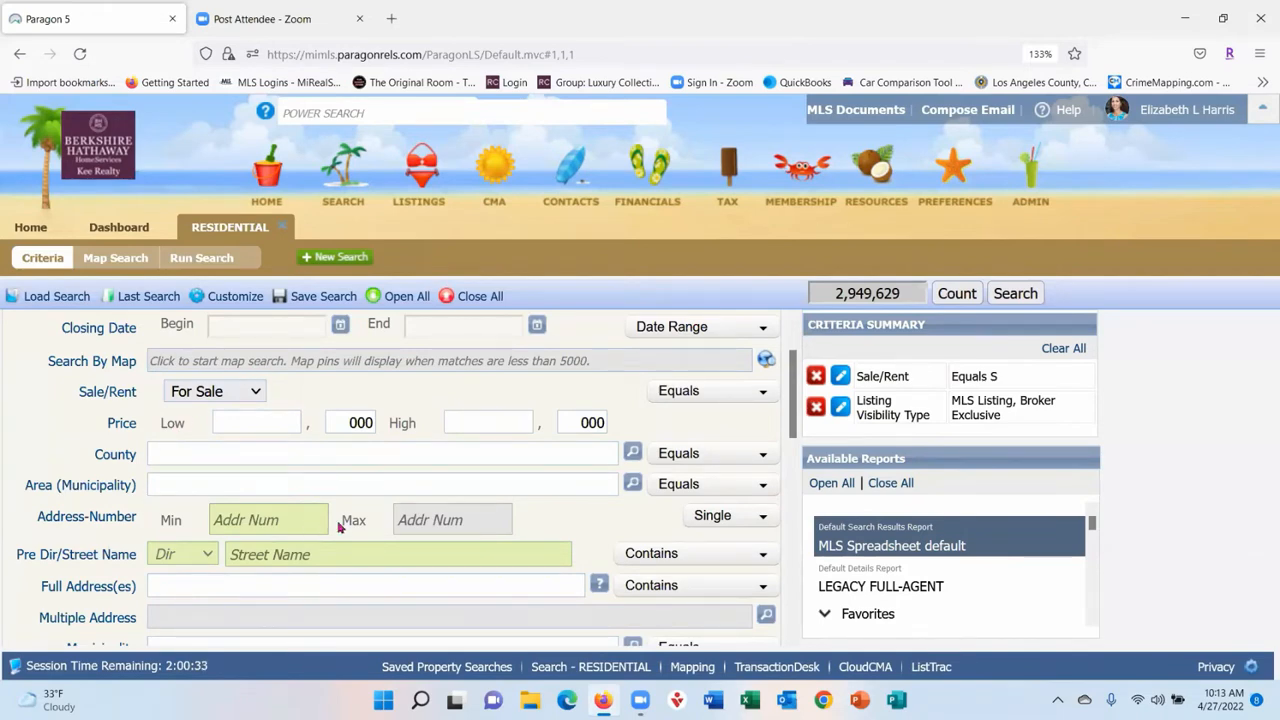
{"action": "mouse_move", "coordinate": [332, 301]}
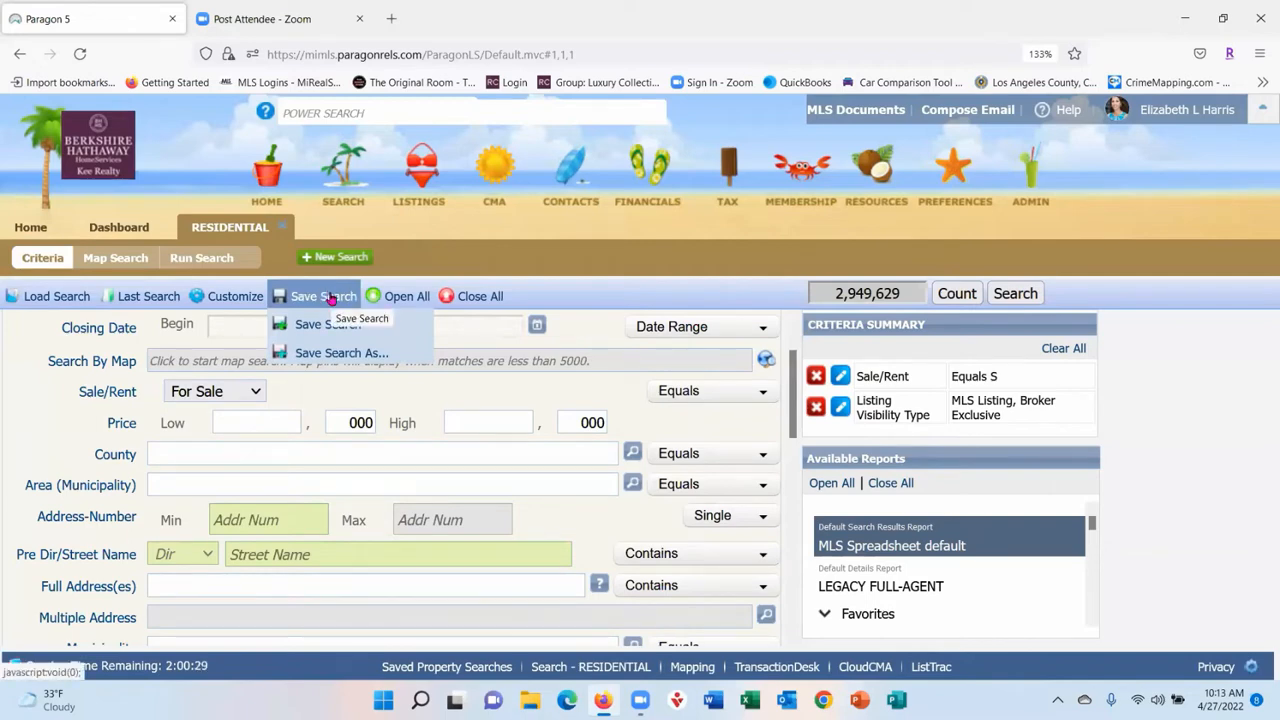
{"action": "left_click", "coordinate": [343, 353]}
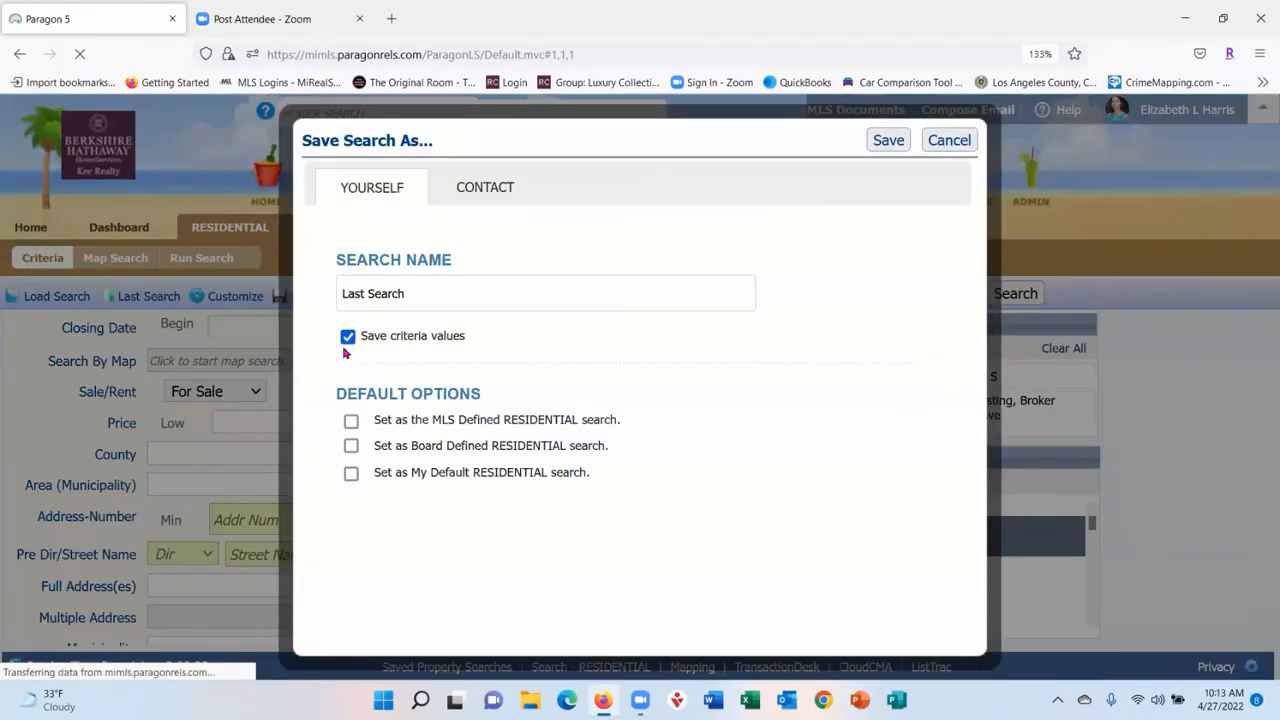
- Enter 'My residential default' as the search name, then cancel the save
{"action": "left_click", "coordinate": [468, 294]}
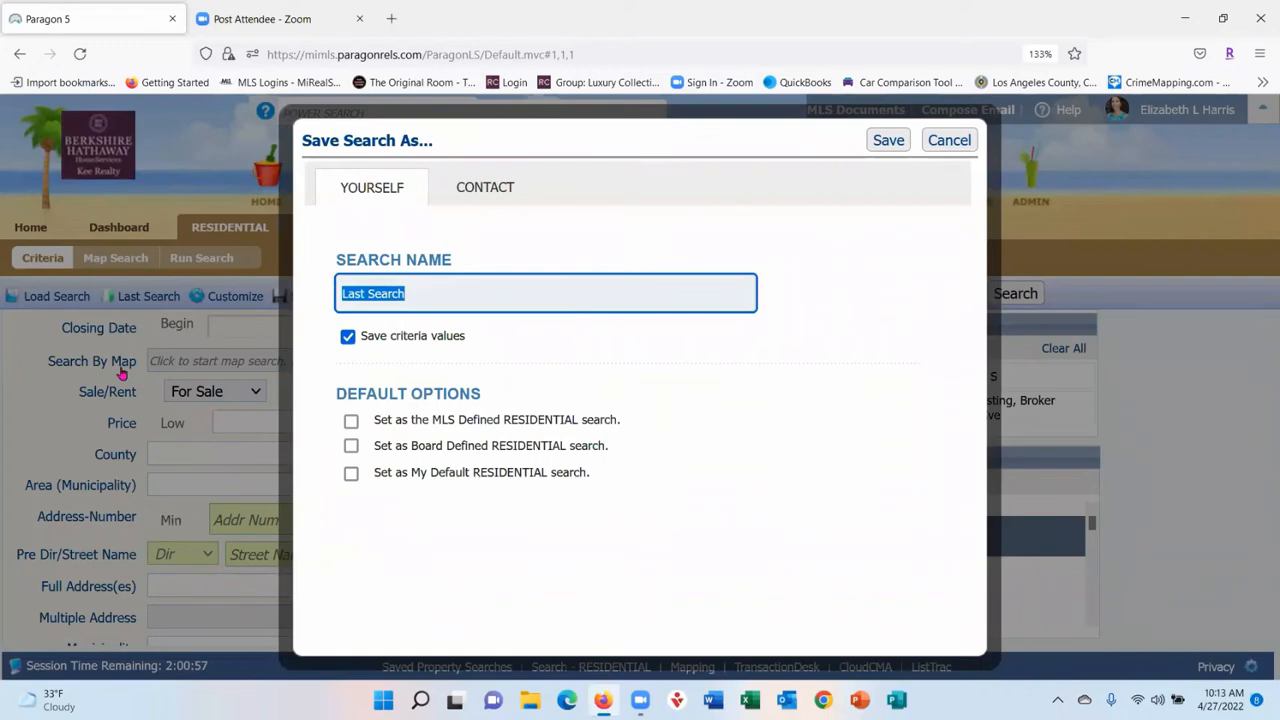
{"action": "type", "text": "My resi"}
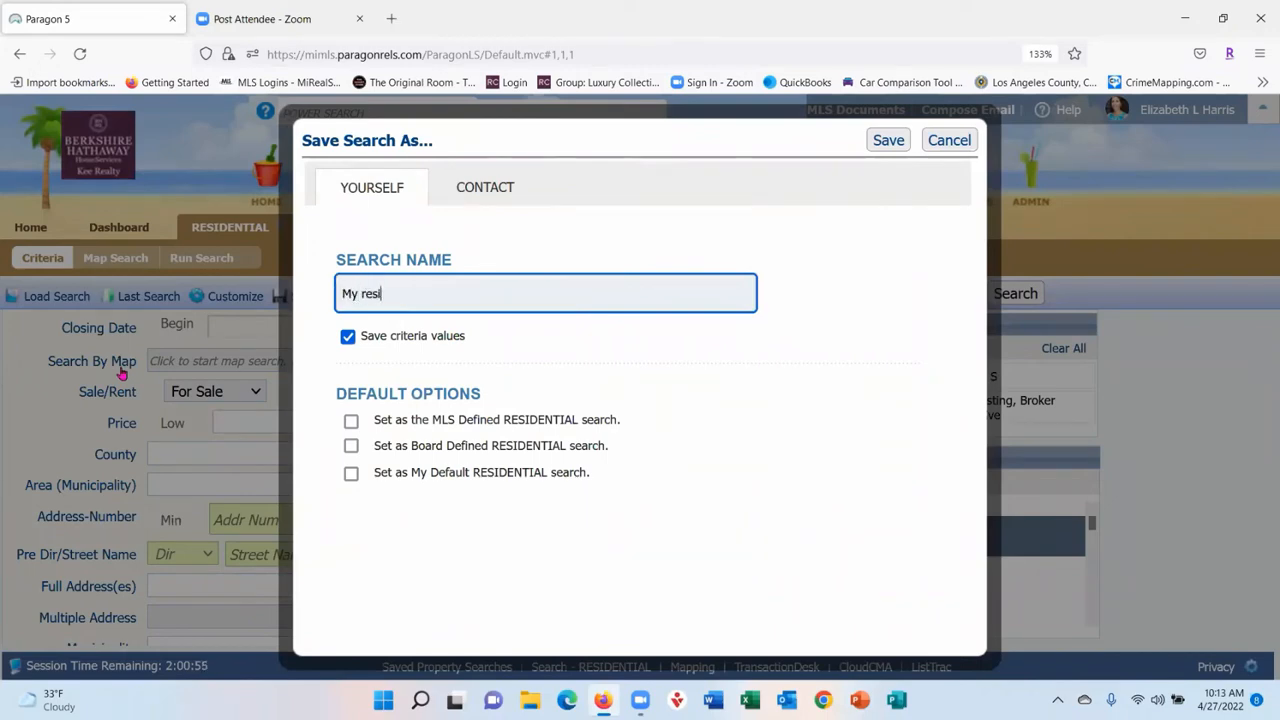
{"action": "type", "text": "dential default"}
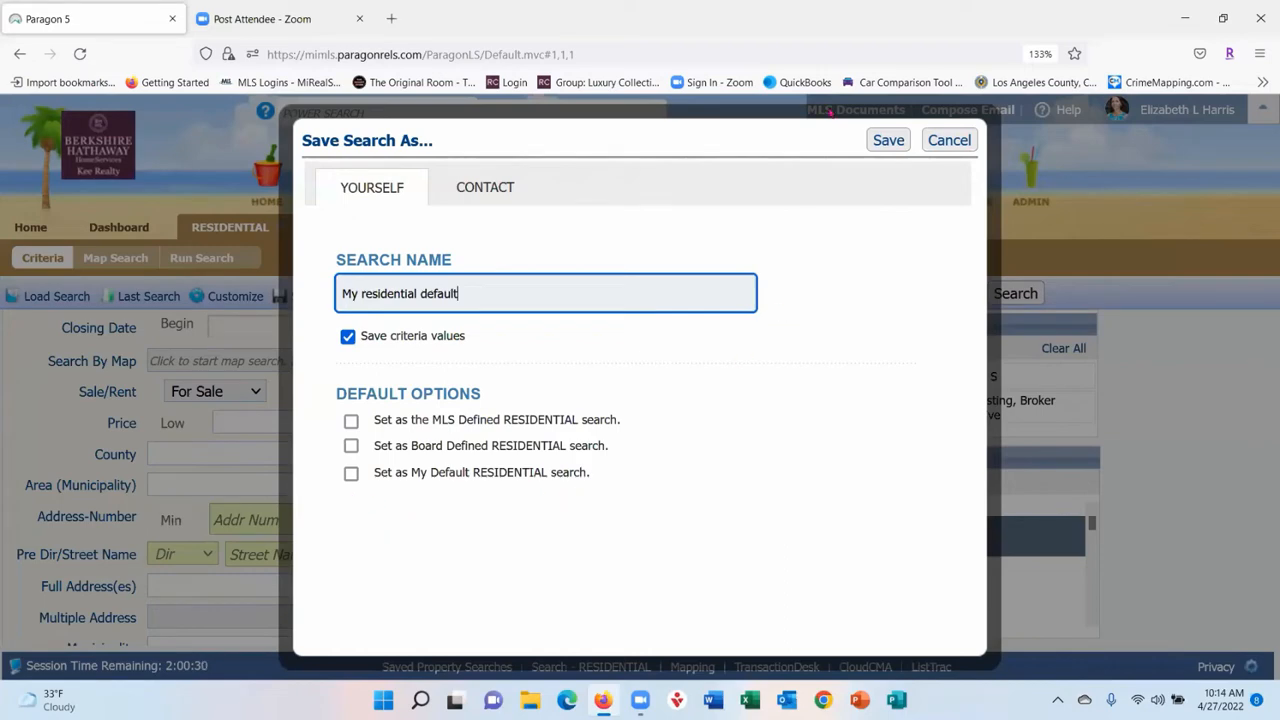
{"action": "left_click", "coordinate": [945, 143]}
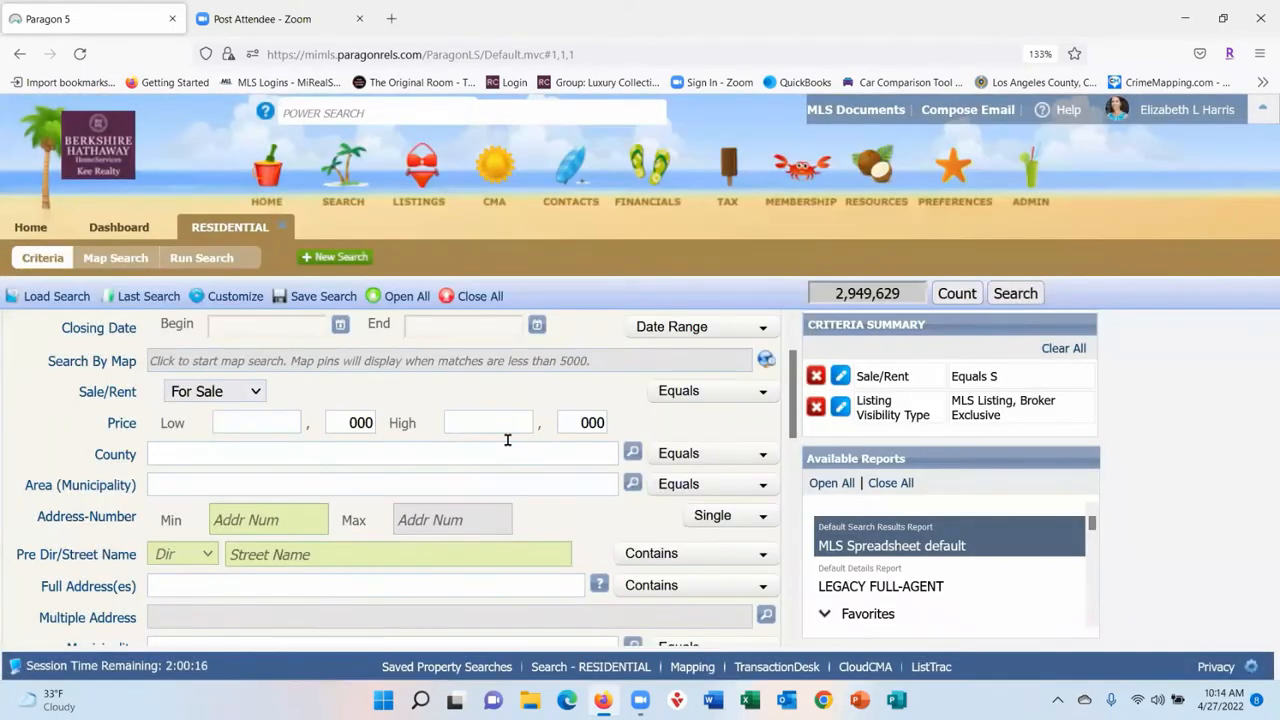
{"action": "left_click", "coordinate": [196, 302]}
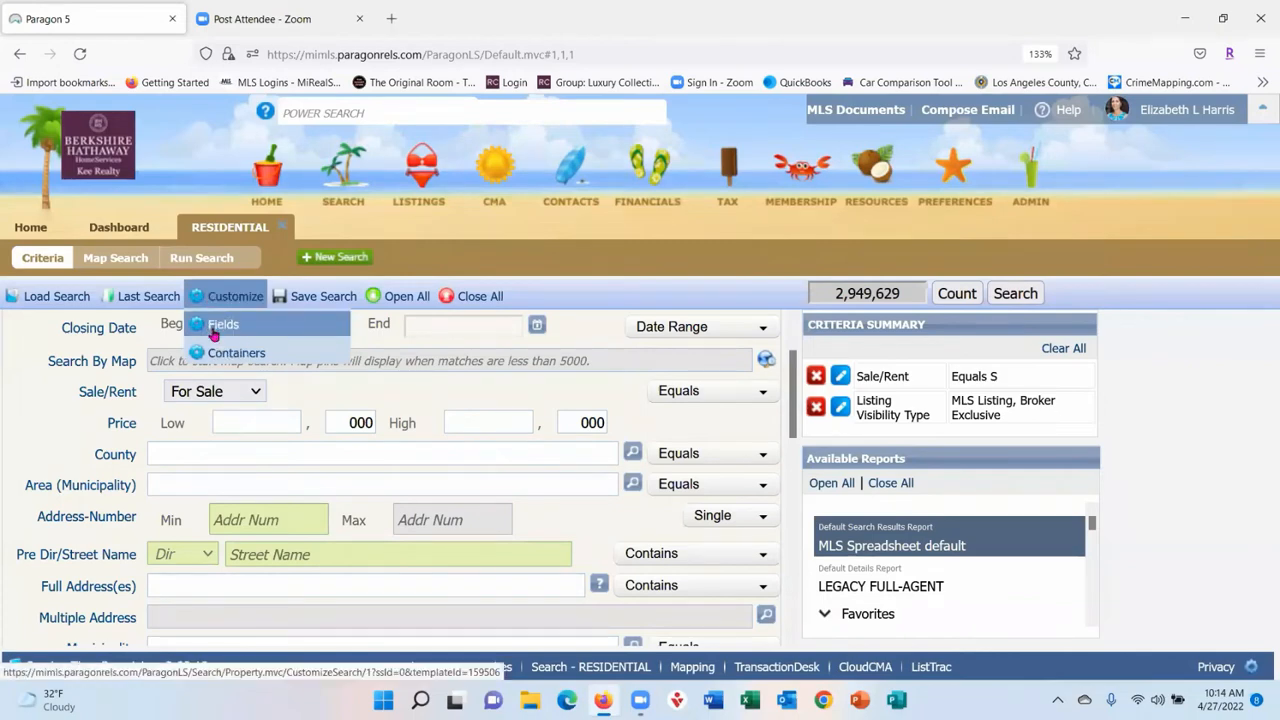
{"action": "left_click", "coordinate": [216, 327]}
{"action": "left_click", "coordinate": [697, 243]}
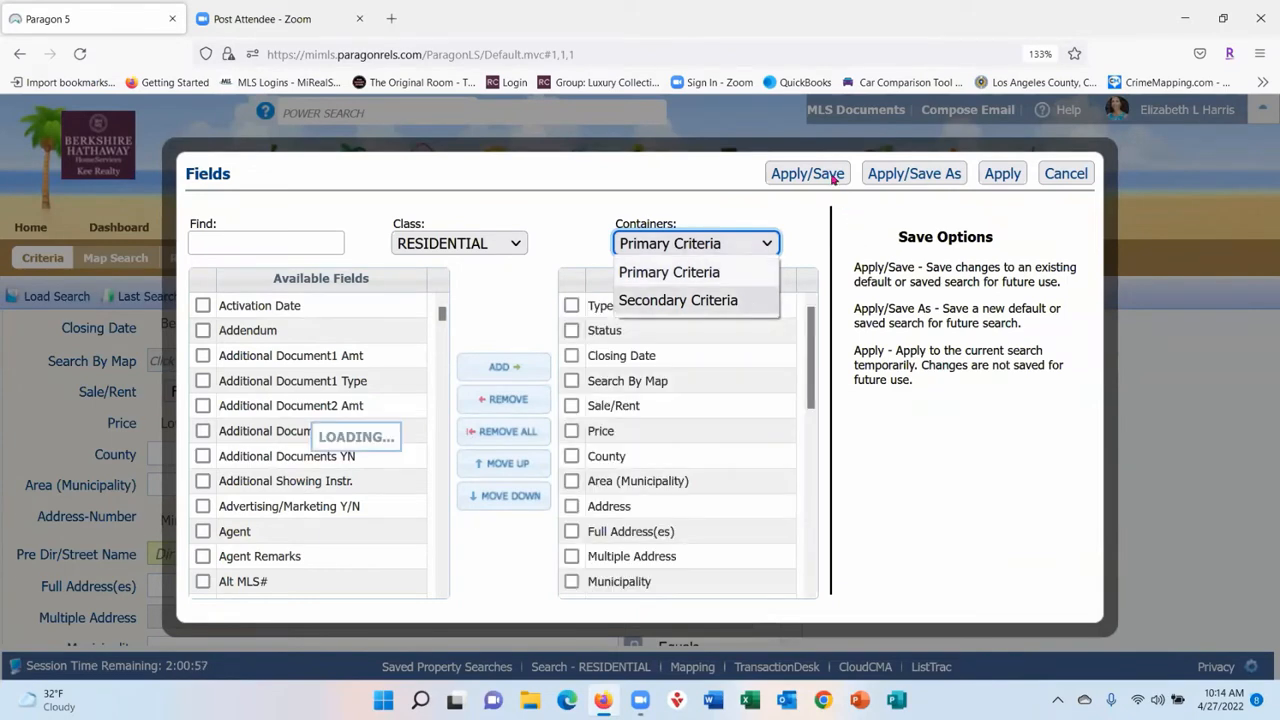
{"action": "left_click", "coordinate": [1066, 174]}
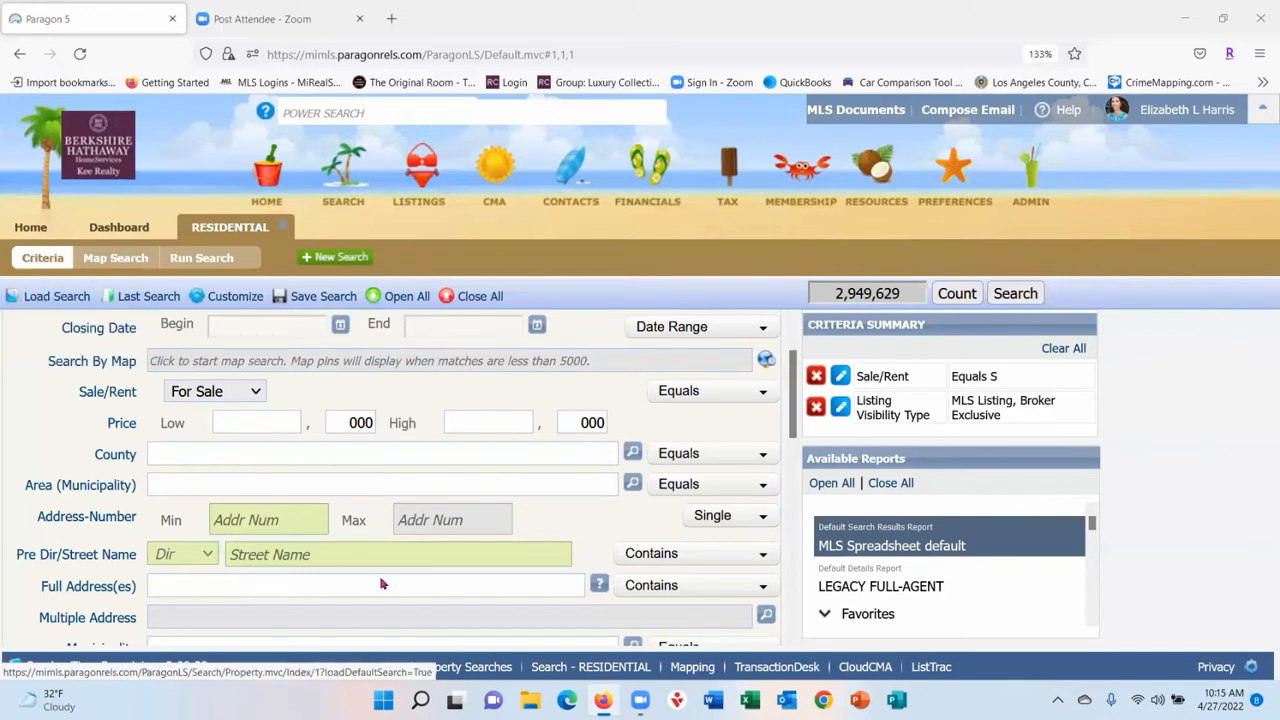
- Run the residential search, start a new search, run it again, and return to Criteria
{"action": "left_click", "coordinate": [116, 260]}
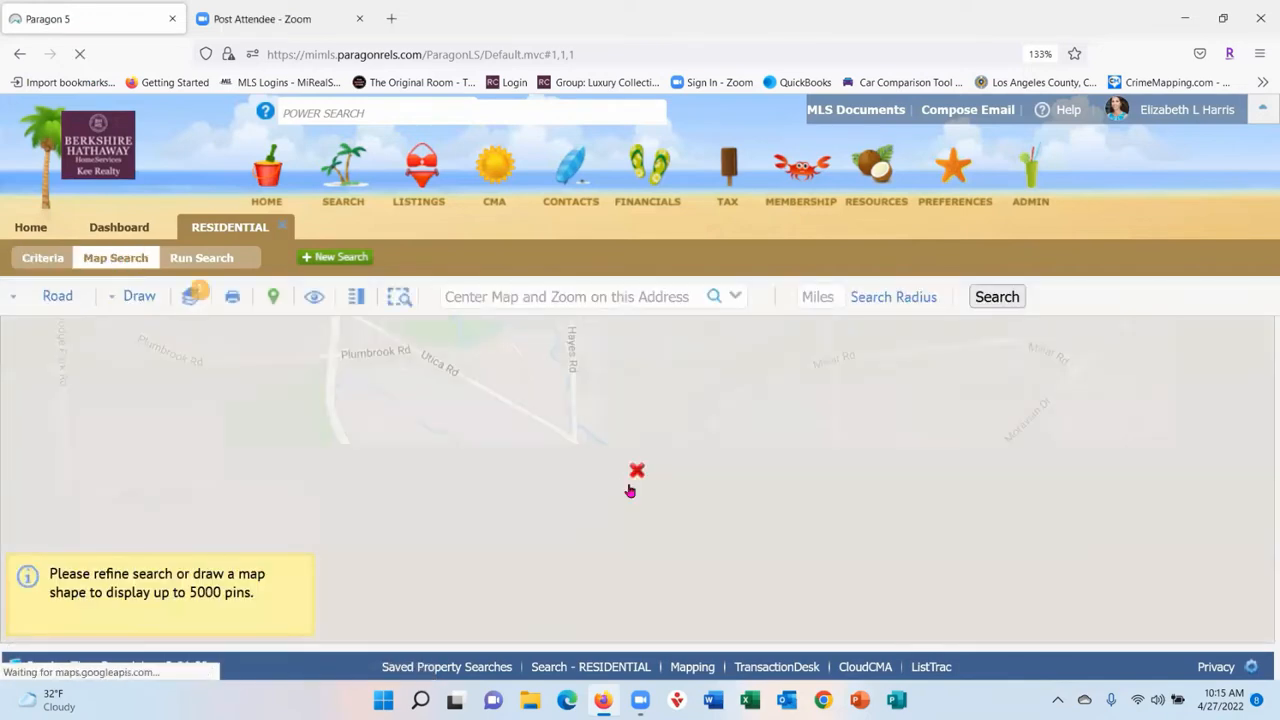
{"action": "left_click", "coordinate": [222, 259]}
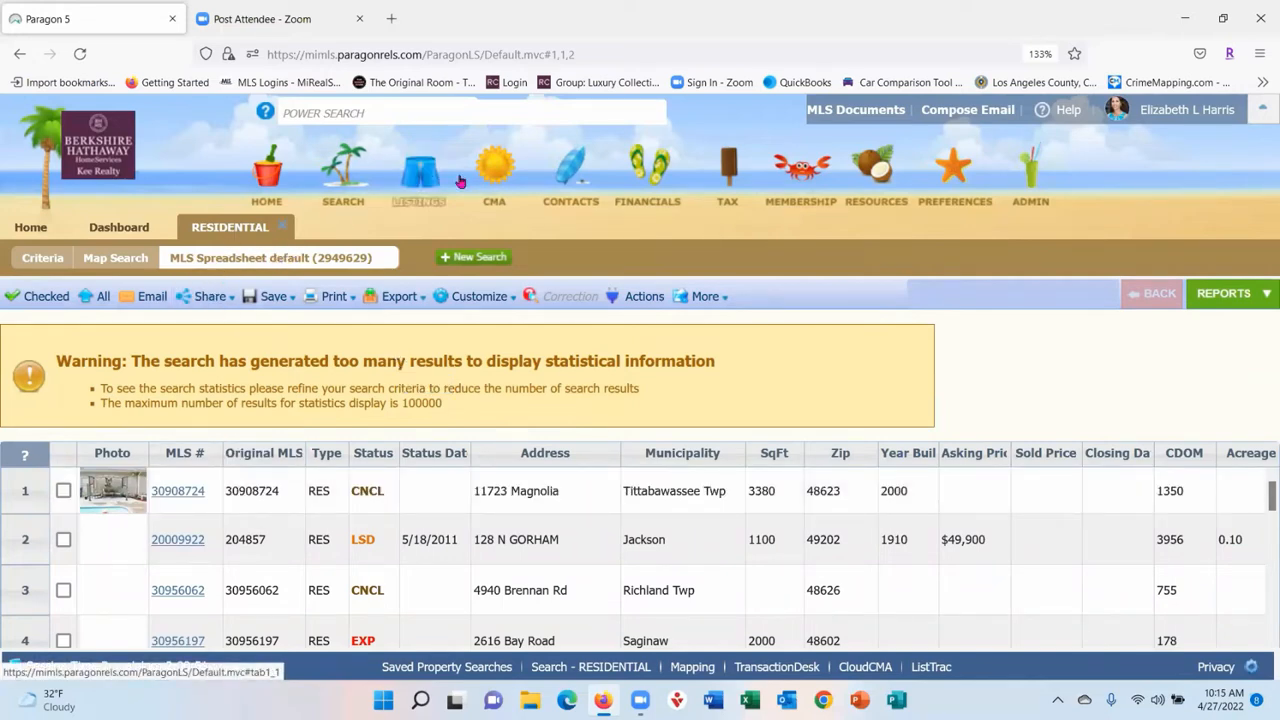
{"action": "left_click", "coordinate": [482, 258]}
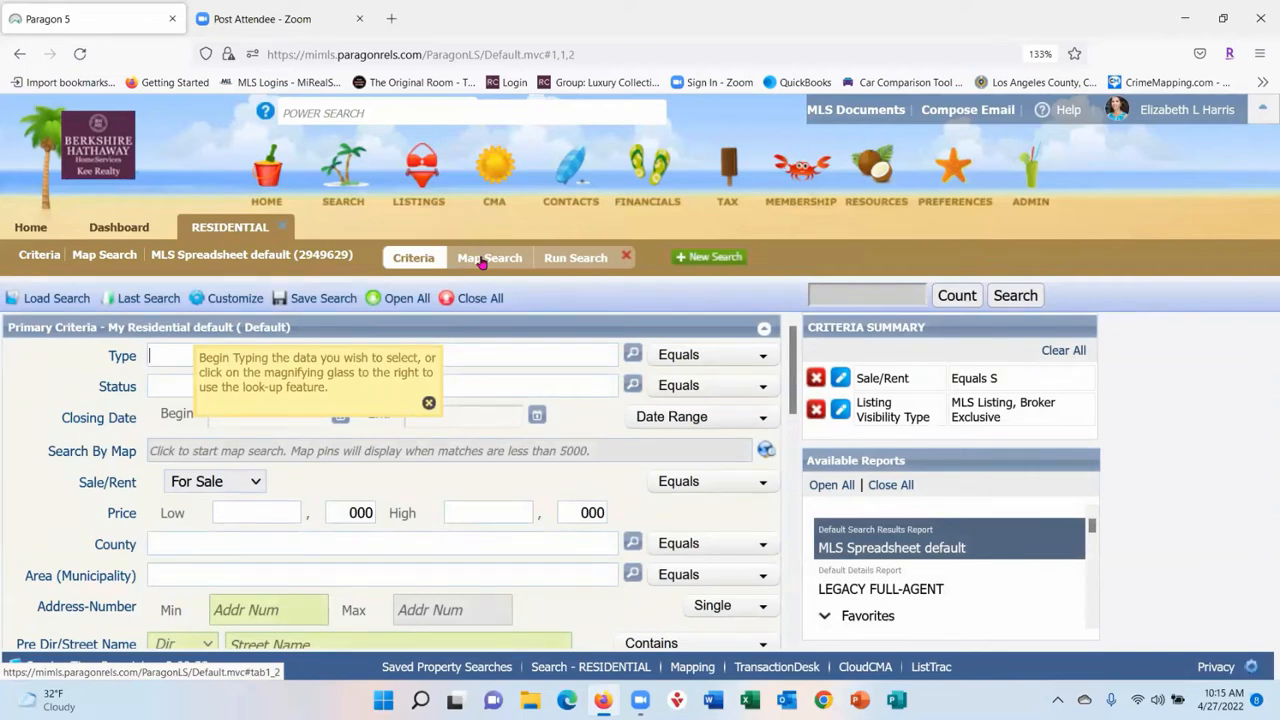
{"action": "left_click", "coordinate": [729, 258]}
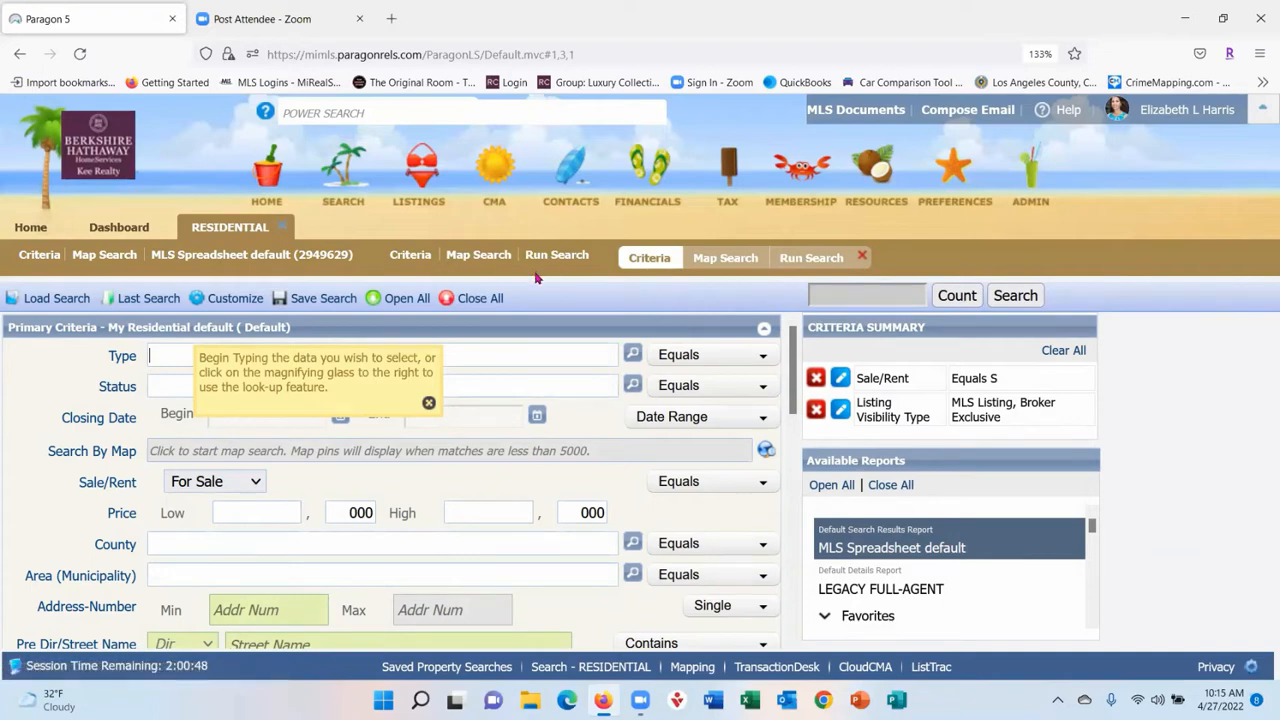
{"action": "left_click", "coordinate": [820, 264]}
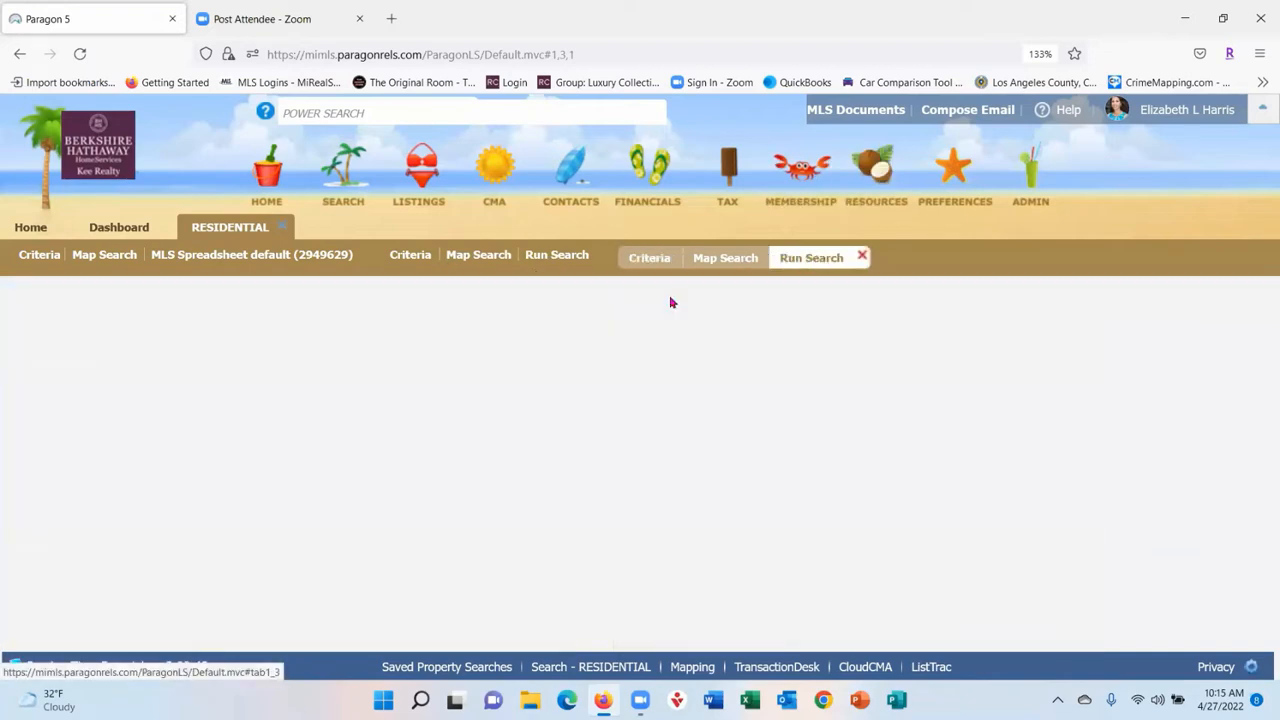
{"action": "left_click", "coordinate": [412, 256]}
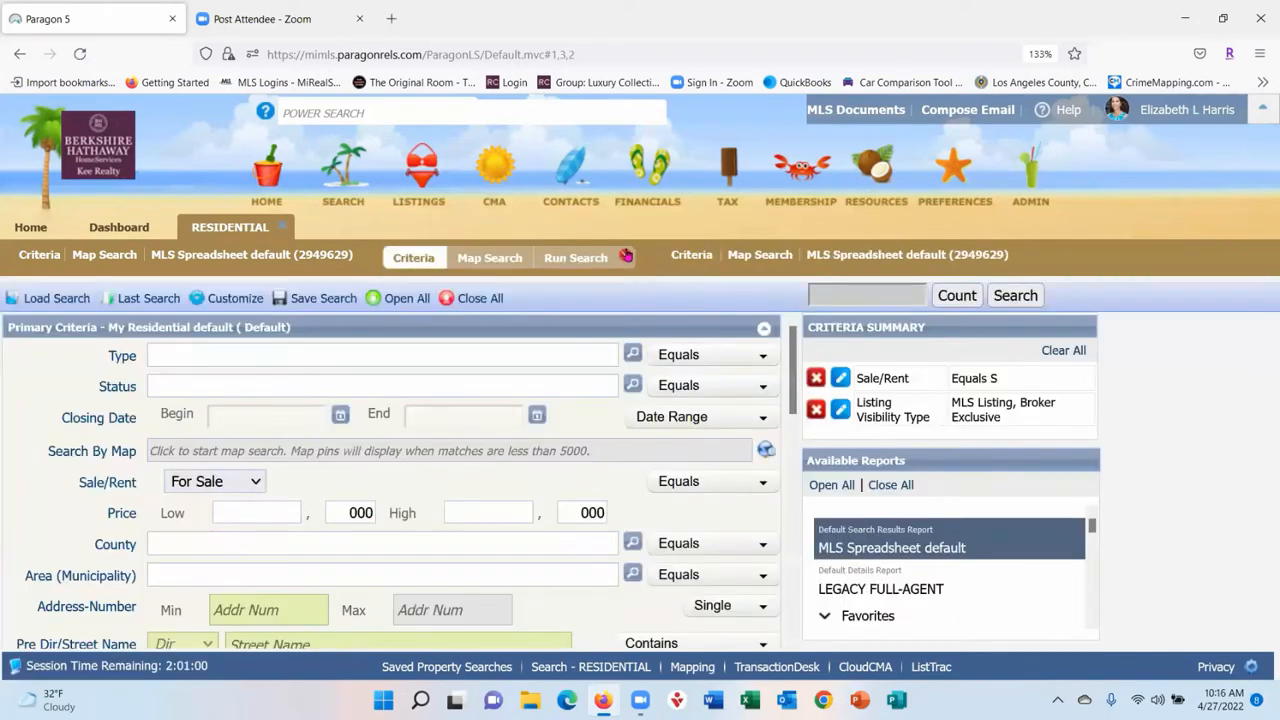
- Run the search to list 2,949,629 results and look over the Share, Save and Print menus
{"action": "left_click", "coordinate": [627, 258]}
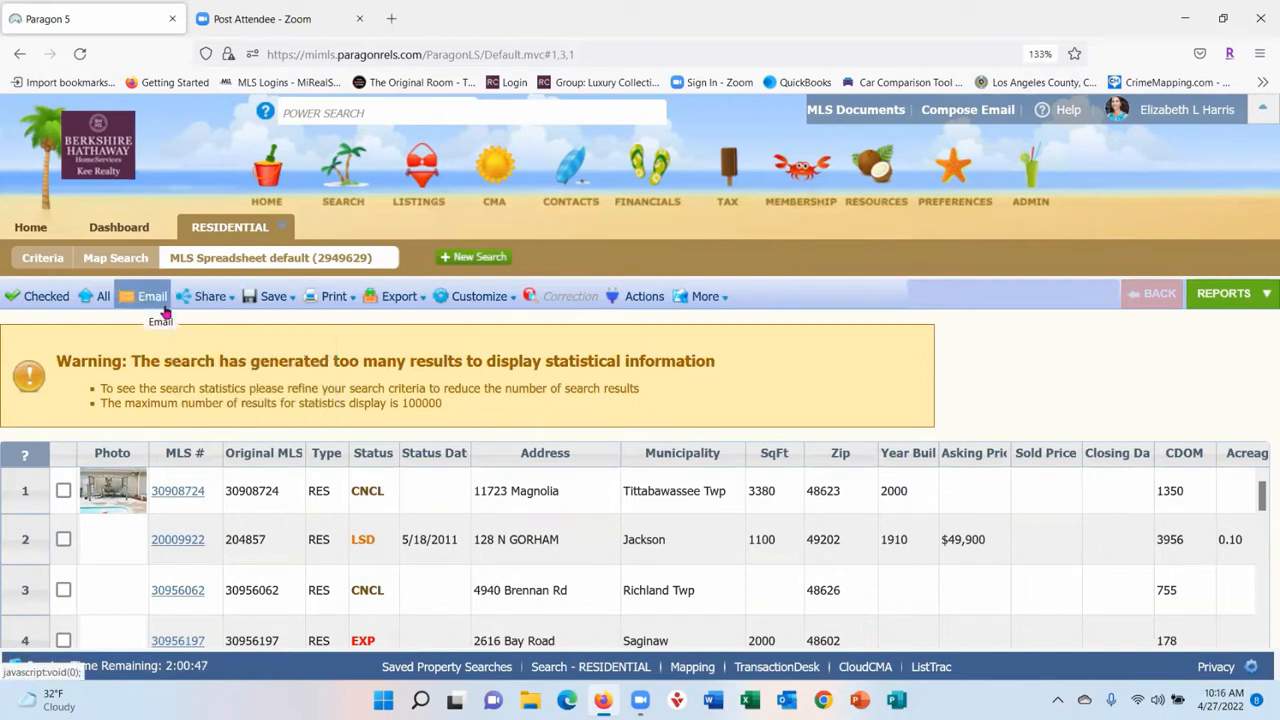
{"action": "mouse_move", "coordinate": [193, 303]}
{"action": "mouse_move", "coordinate": [268, 305]}
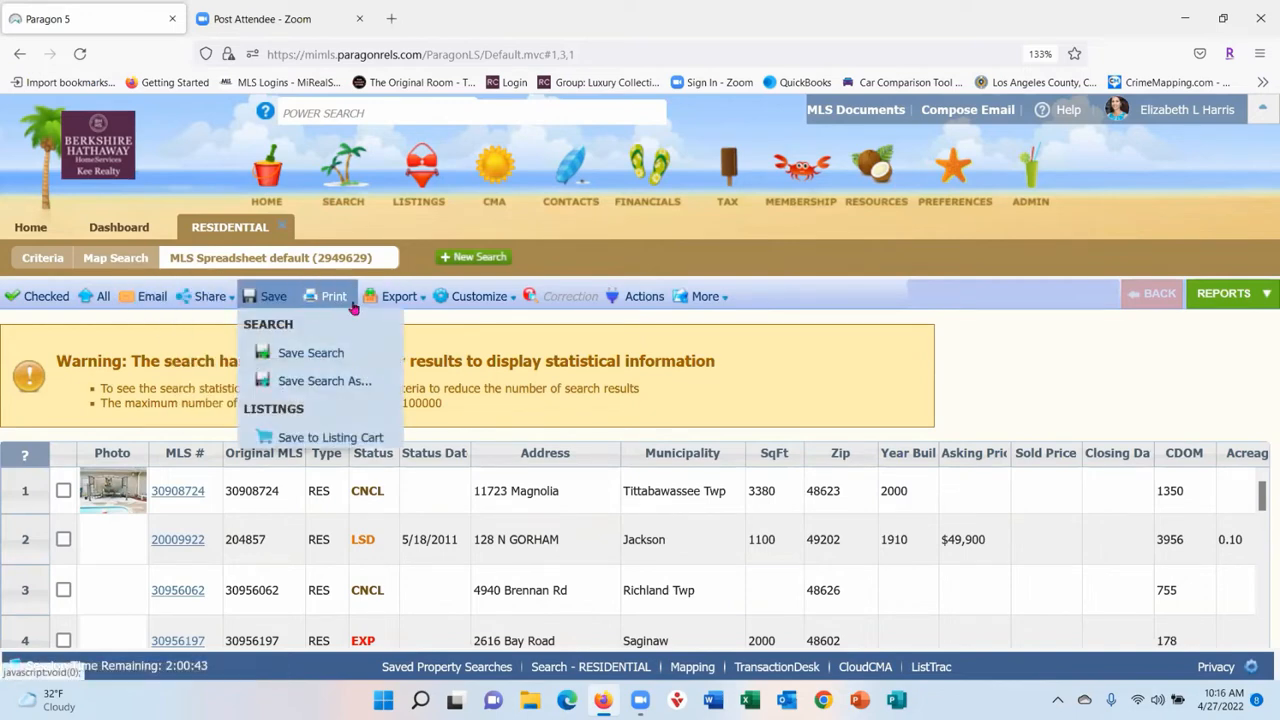
{"action": "mouse_move", "coordinate": [333, 298]}
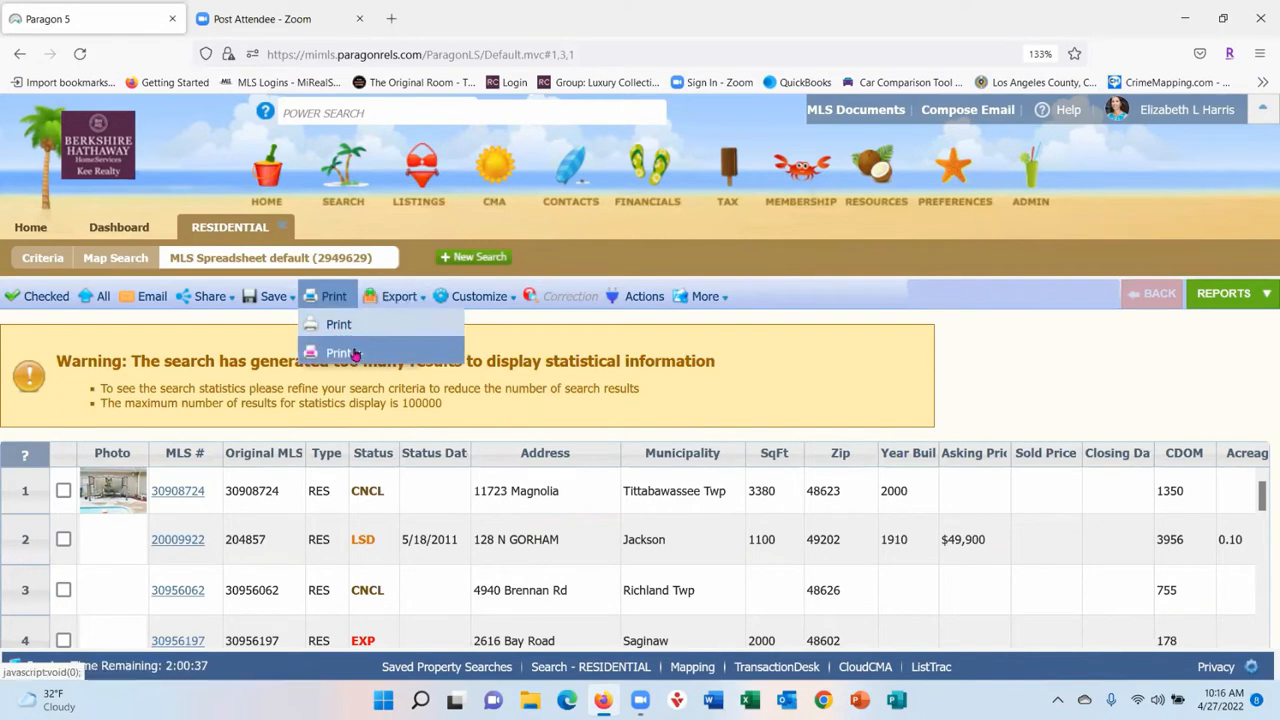
{"action": "left_click", "coordinate": [350, 353]}
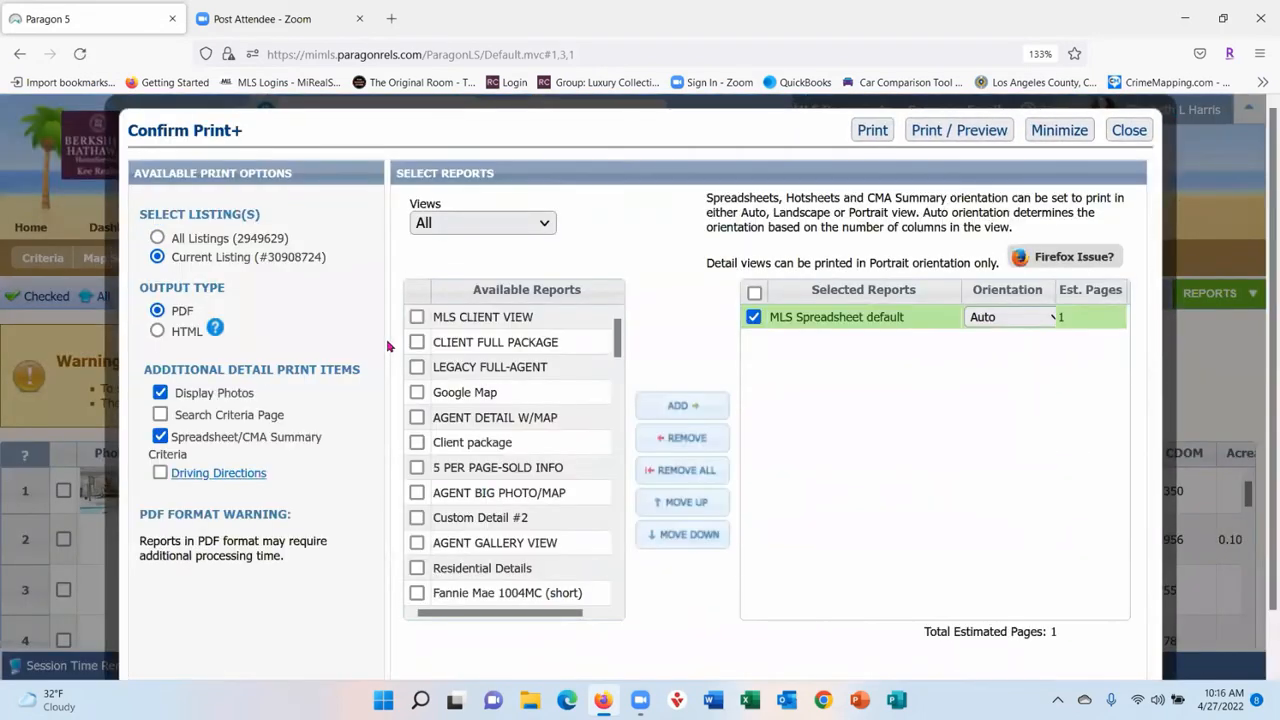
{"action": "double_click", "coordinate": [870, 316]}
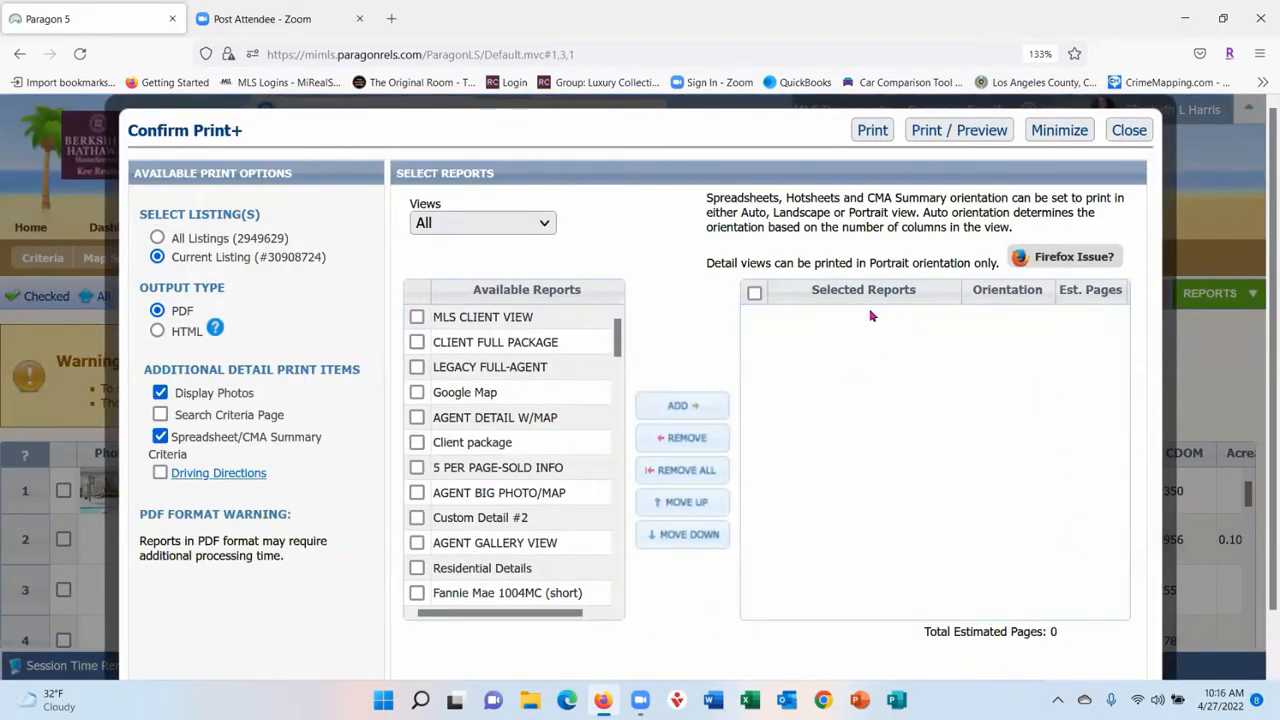
{"action": "left_click", "coordinate": [536, 316]}
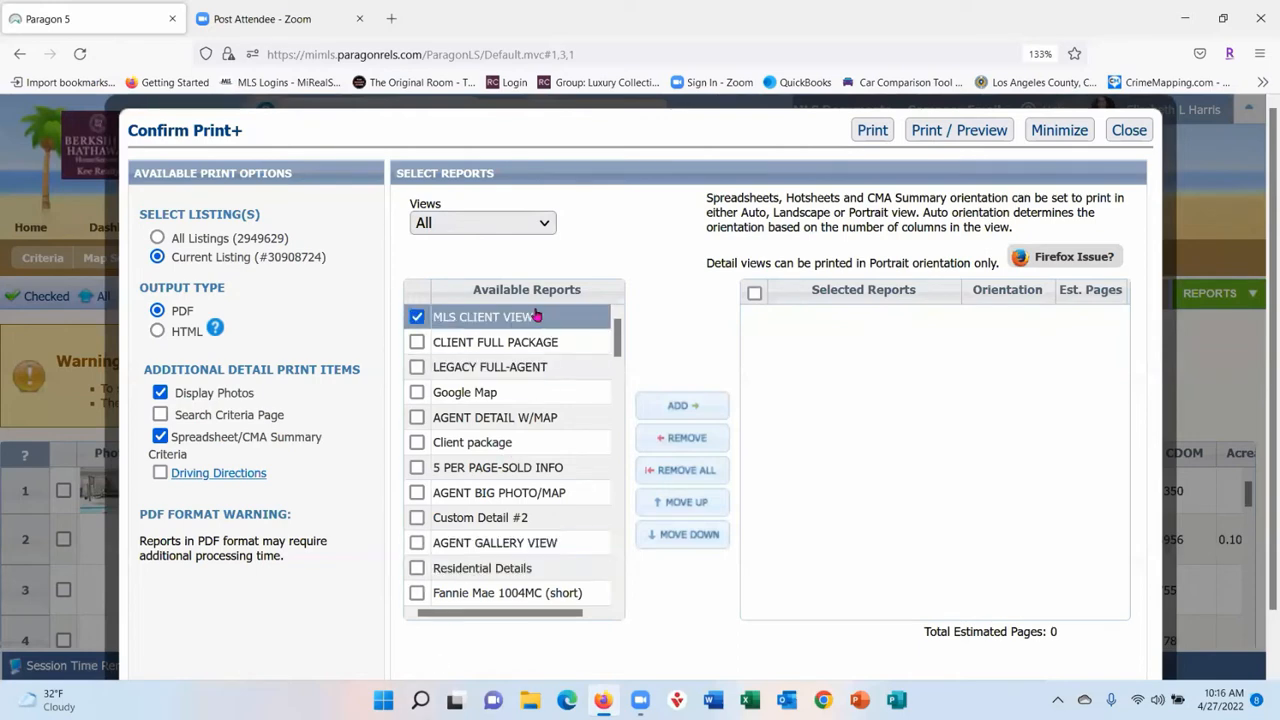
{"action": "double_click", "coordinate": [536, 316]}
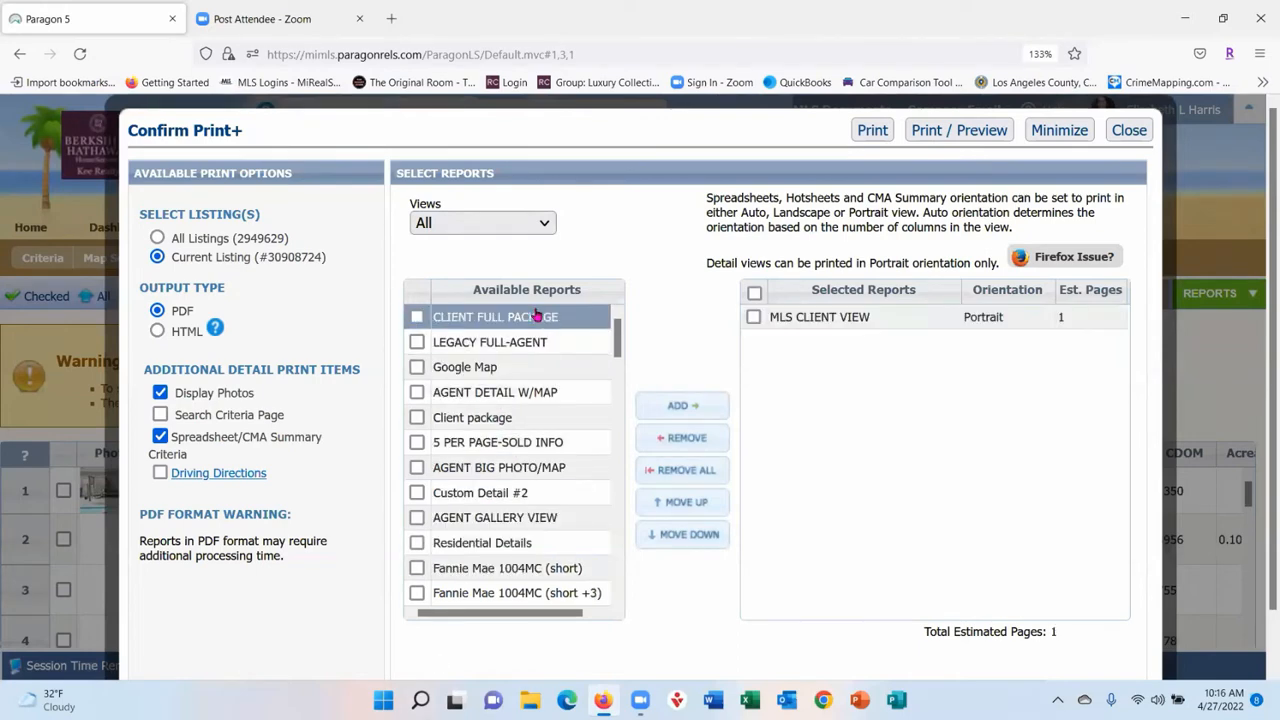
{"action": "double_click", "coordinate": [469, 343]}
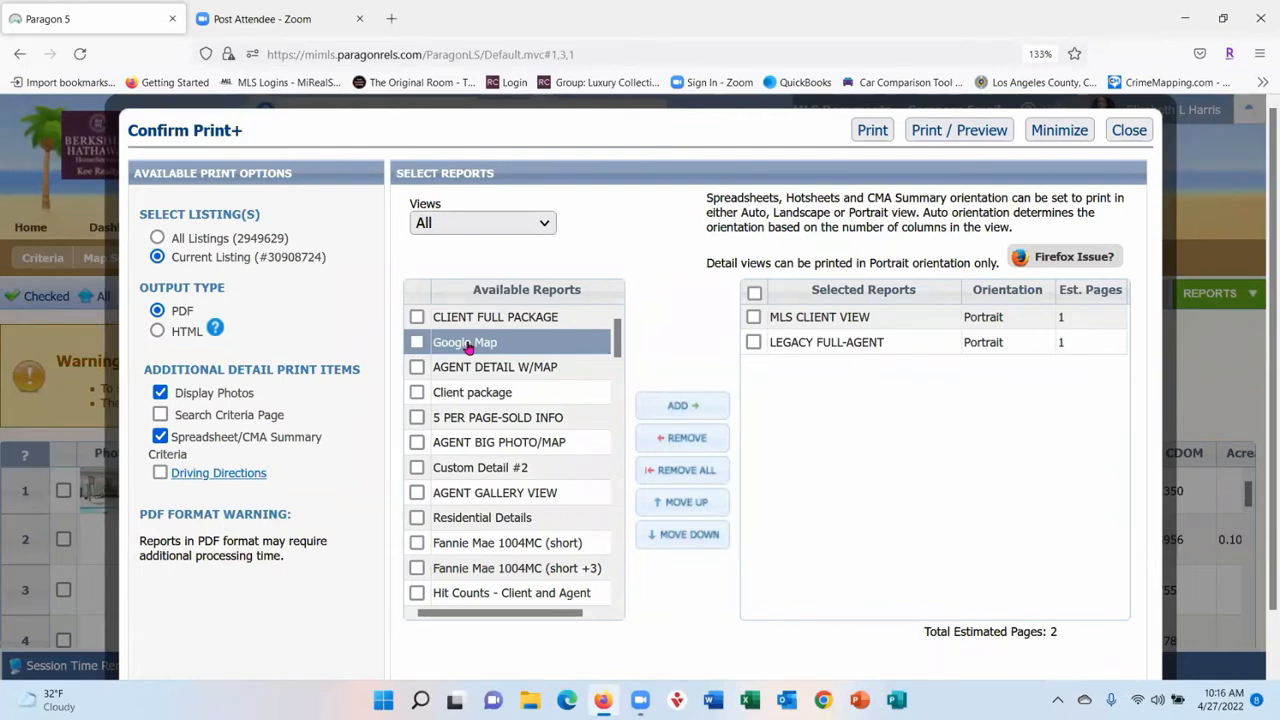
{"action": "left_click", "coordinate": [1131, 131]}
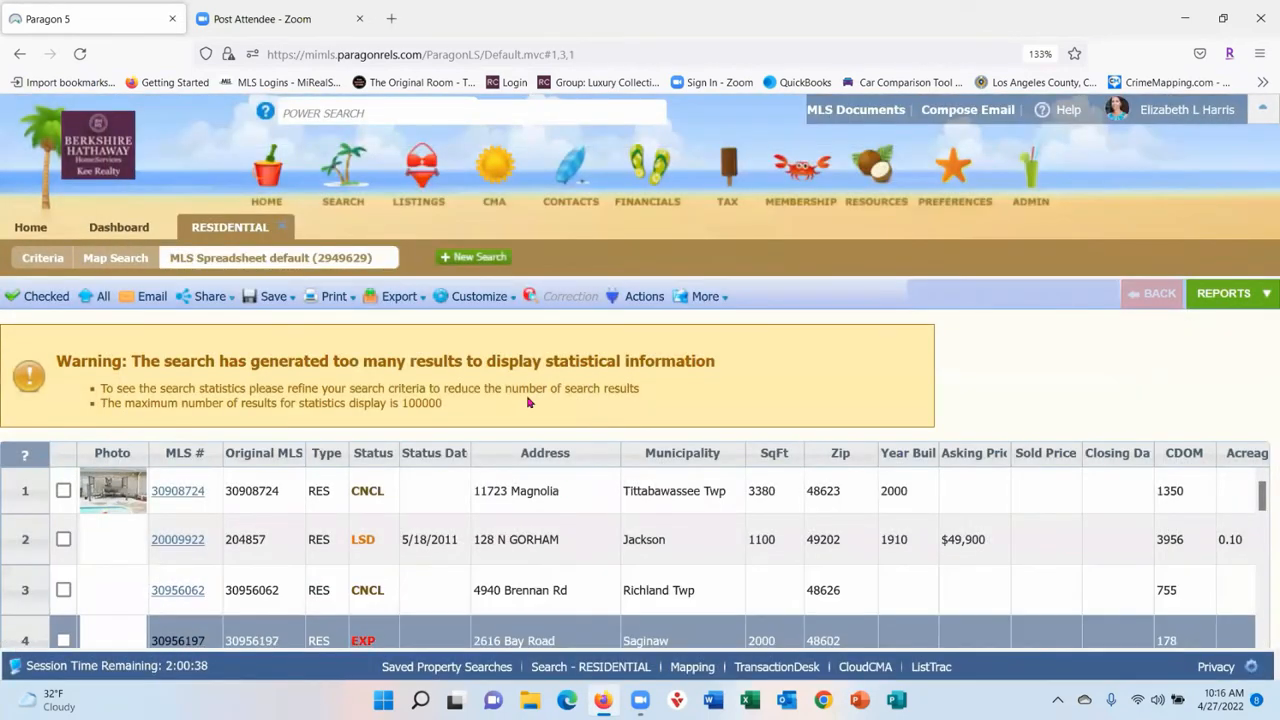
{"action": "left_click", "coordinate": [400, 296]}
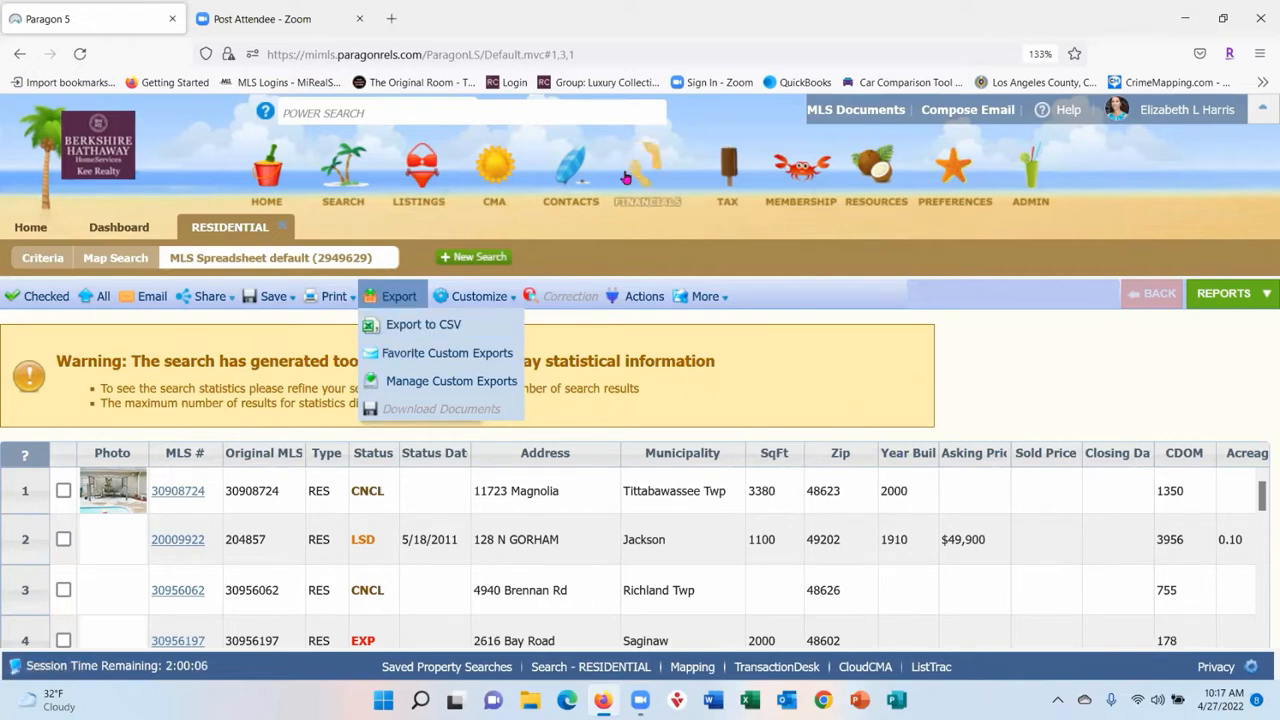
{"action": "mouse_move", "coordinate": [494, 295]}
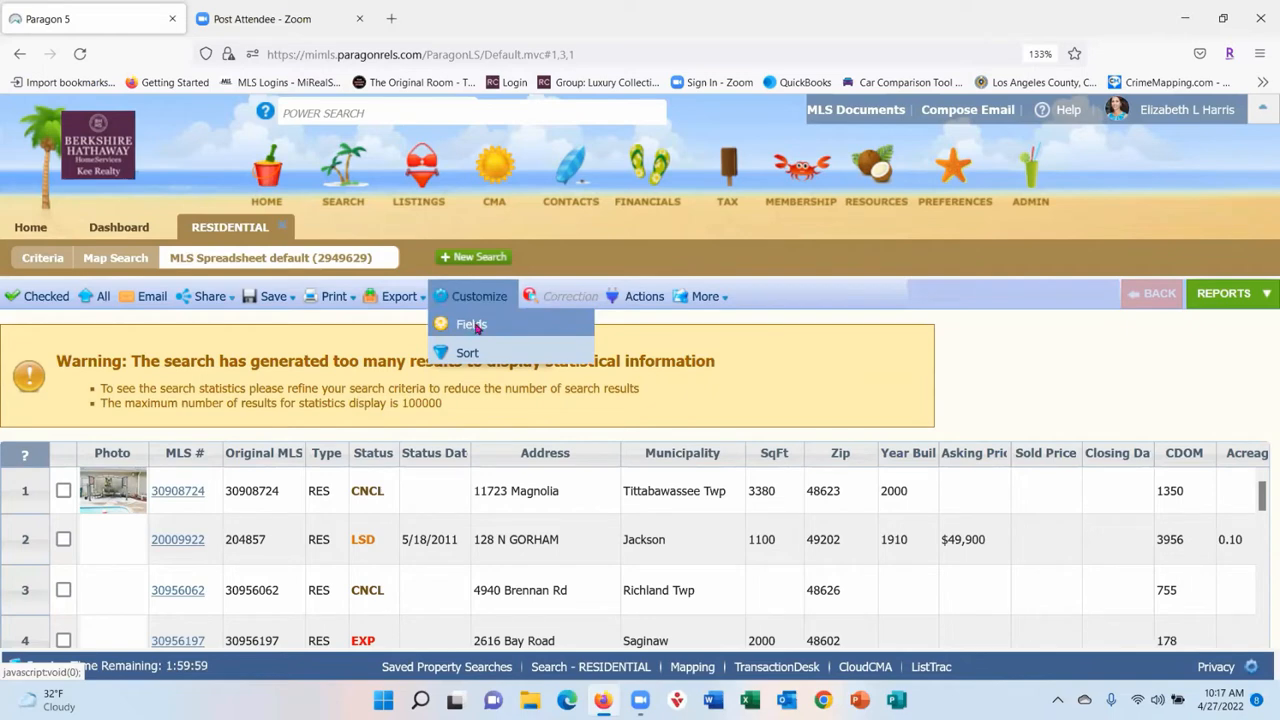
- Open the spreadsheet field preferences and look through the selected fields
{"action": "left_click", "coordinate": [477, 328]}
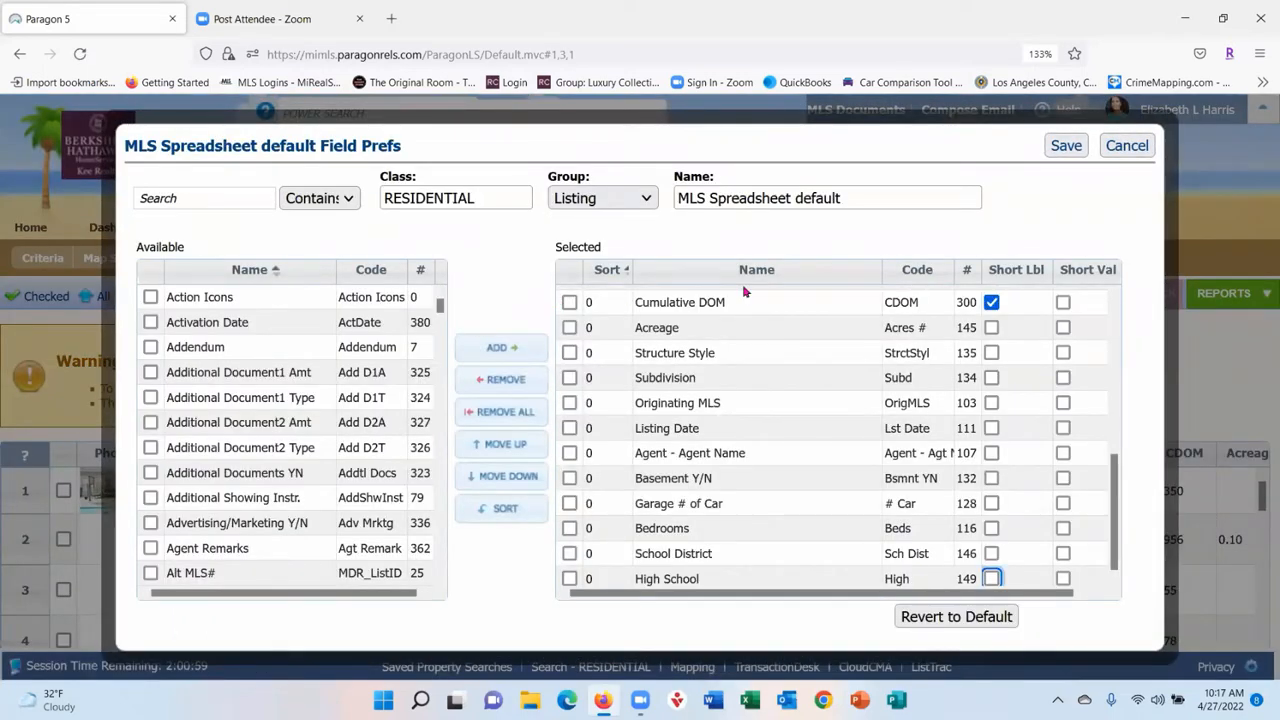
{"action": "left_click", "coordinate": [775, 330]}
{"action": "scroll", "coordinate": [778, 313], "scroll_direction": "down", "scroll_amount": 1}
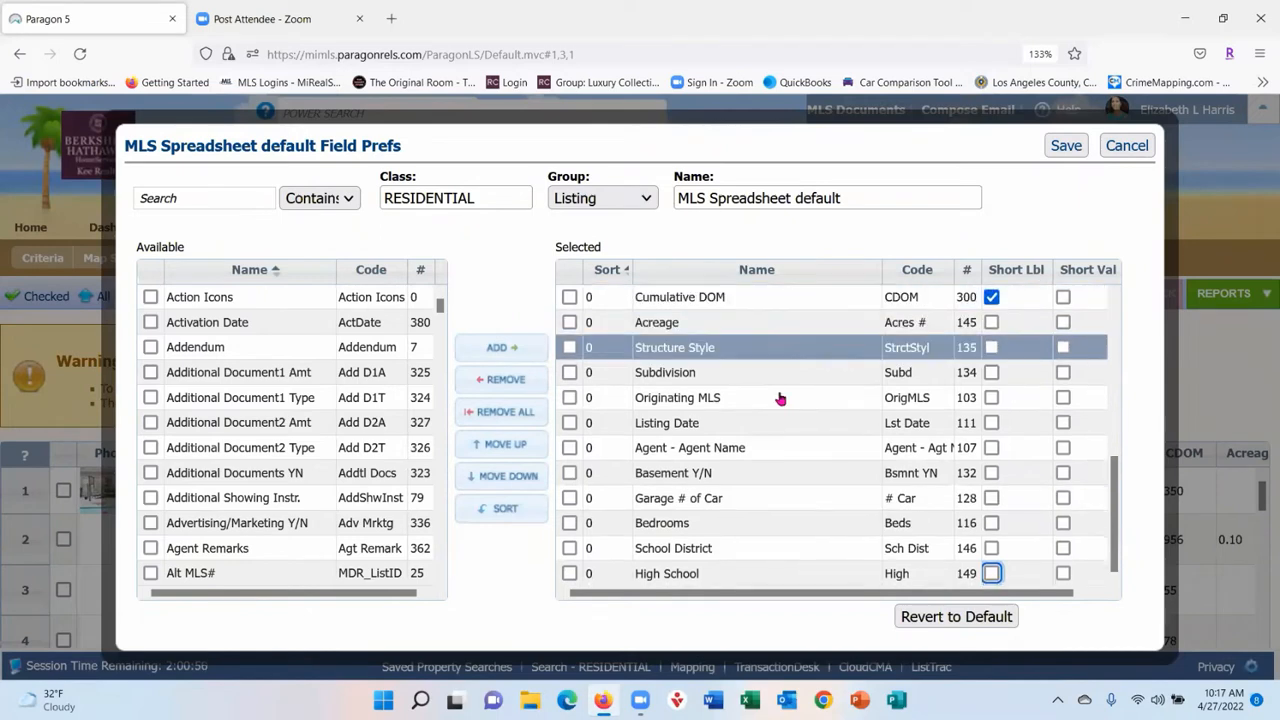
{"action": "scroll", "coordinate": [780, 427], "scroll_direction": "up", "scroll_amount": 5}
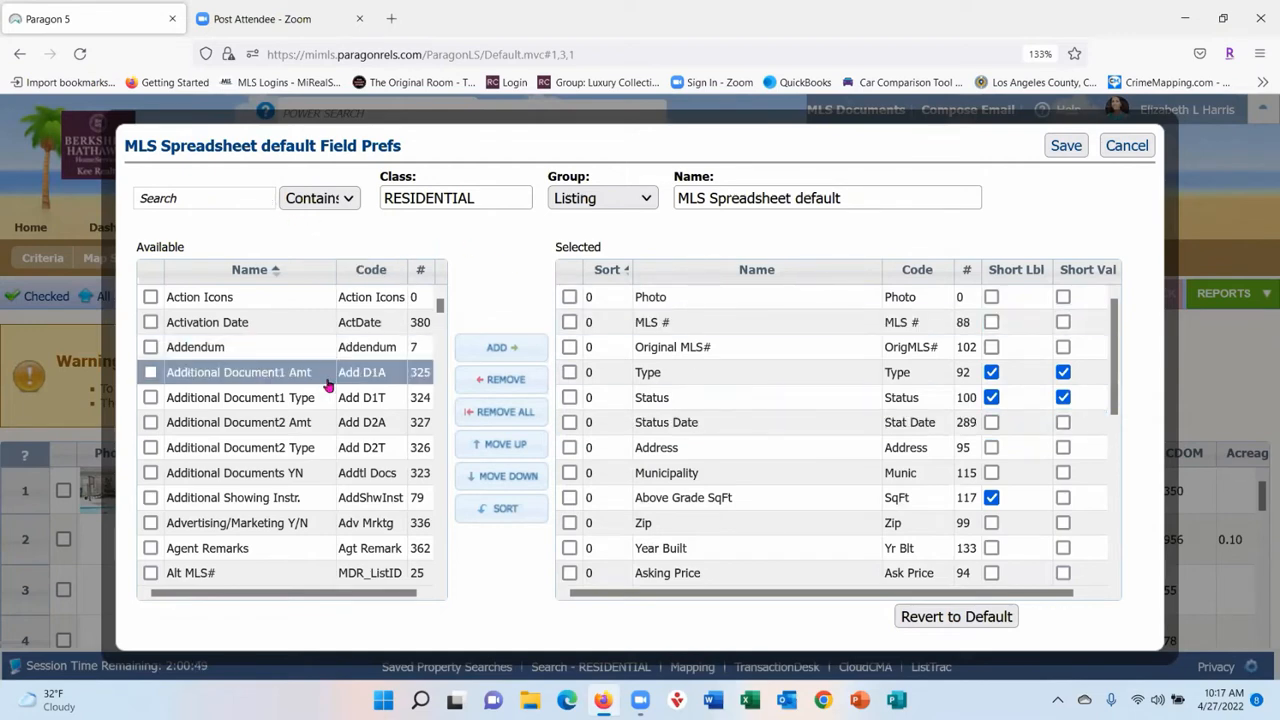
{"action": "scroll", "coordinate": [328, 385], "scroll_direction": "down", "scroll_amount": 12}
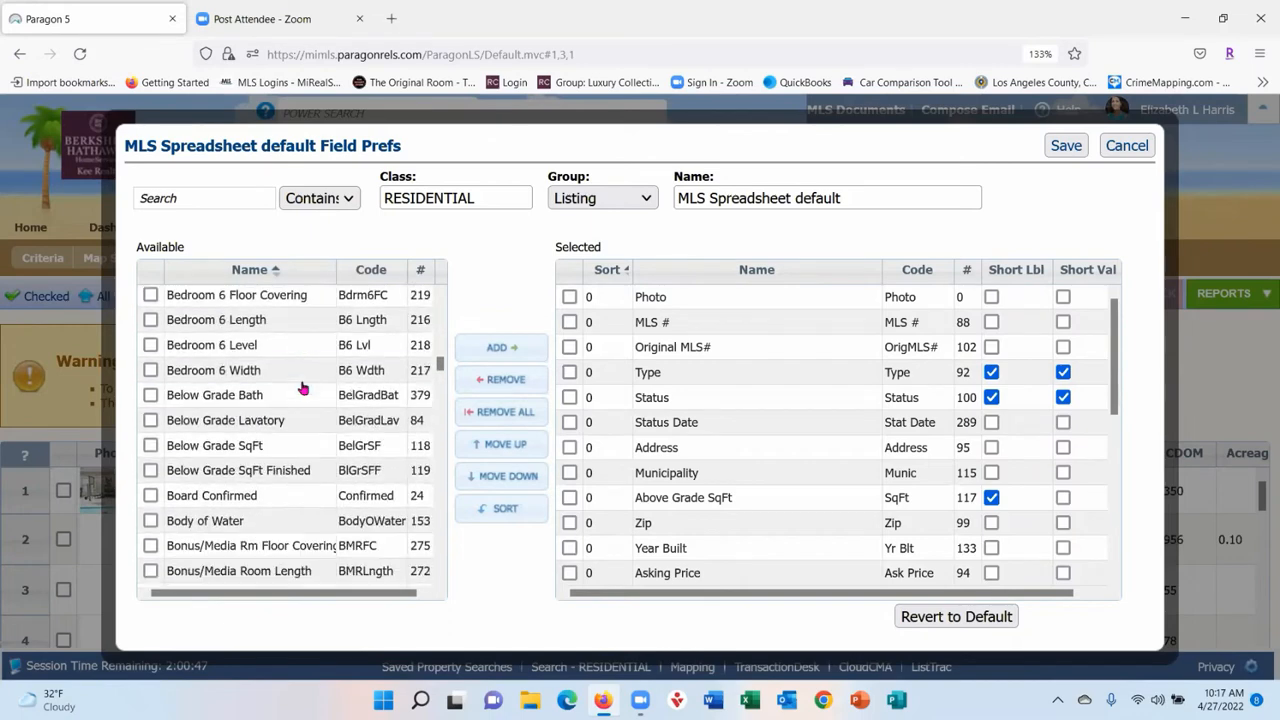
{"action": "scroll", "coordinate": [303, 388], "scroll_direction": "down", "scroll_amount": 15}
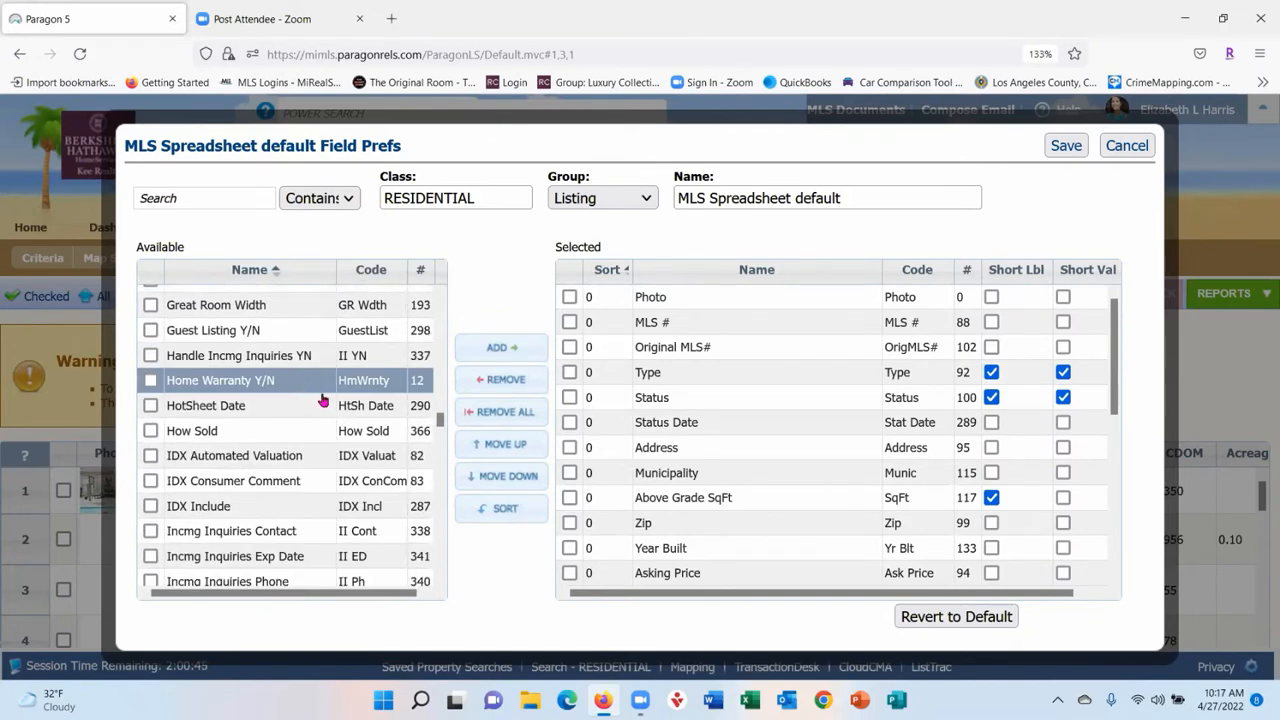
{"action": "left_click", "coordinate": [189, 196]}
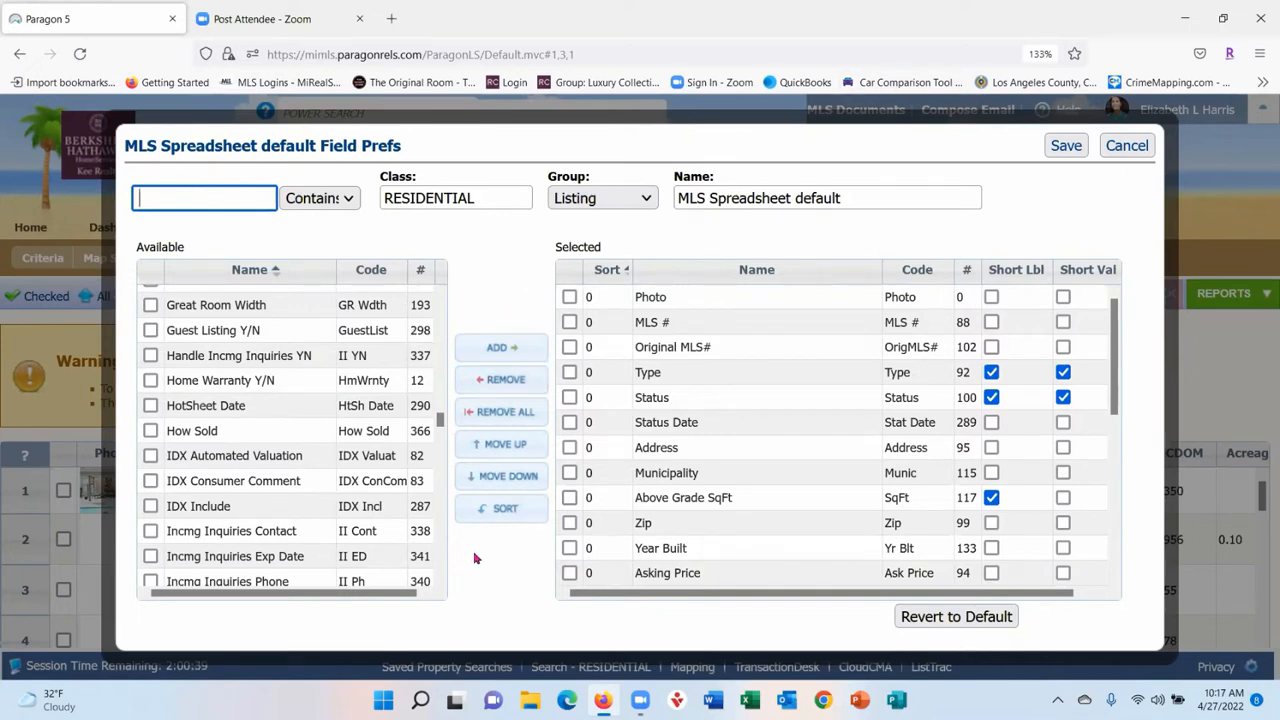
- Browse the Agent, Features and Listing field groups, ending back on Listing
{"action": "left_click", "coordinate": [611, 199]}
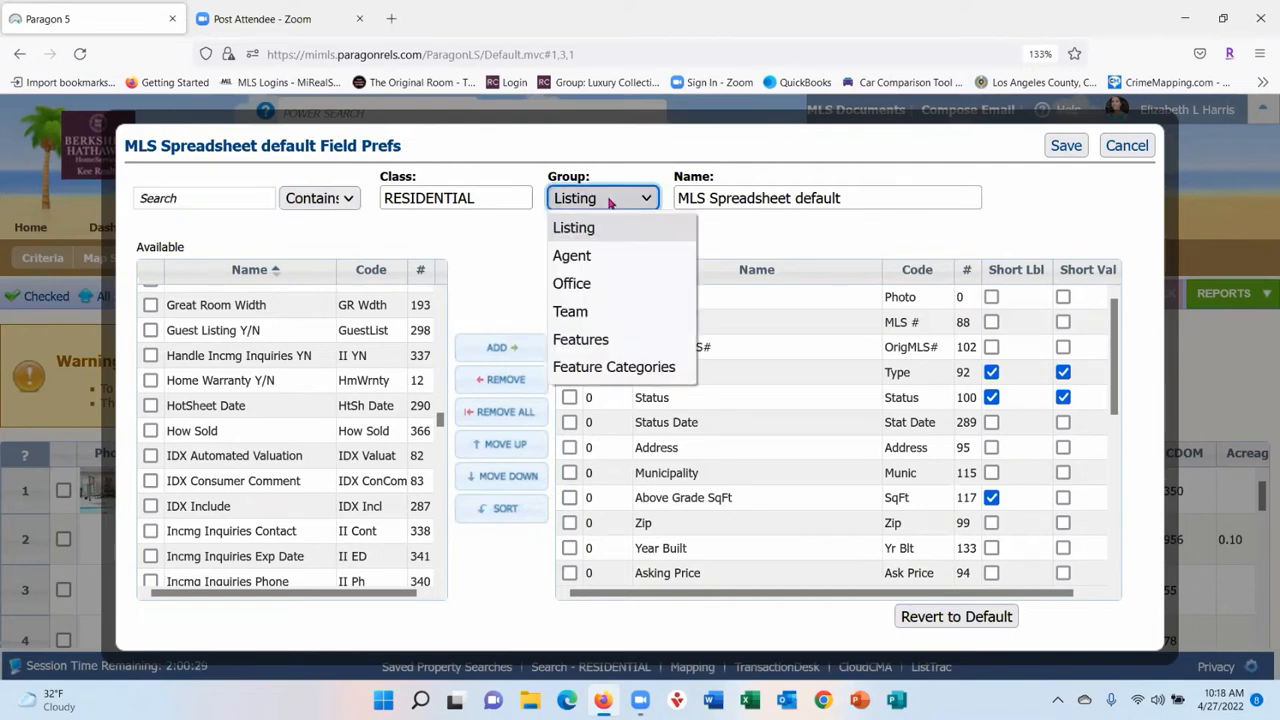
{"action": "left_click", "coordinate": [624, 257]}
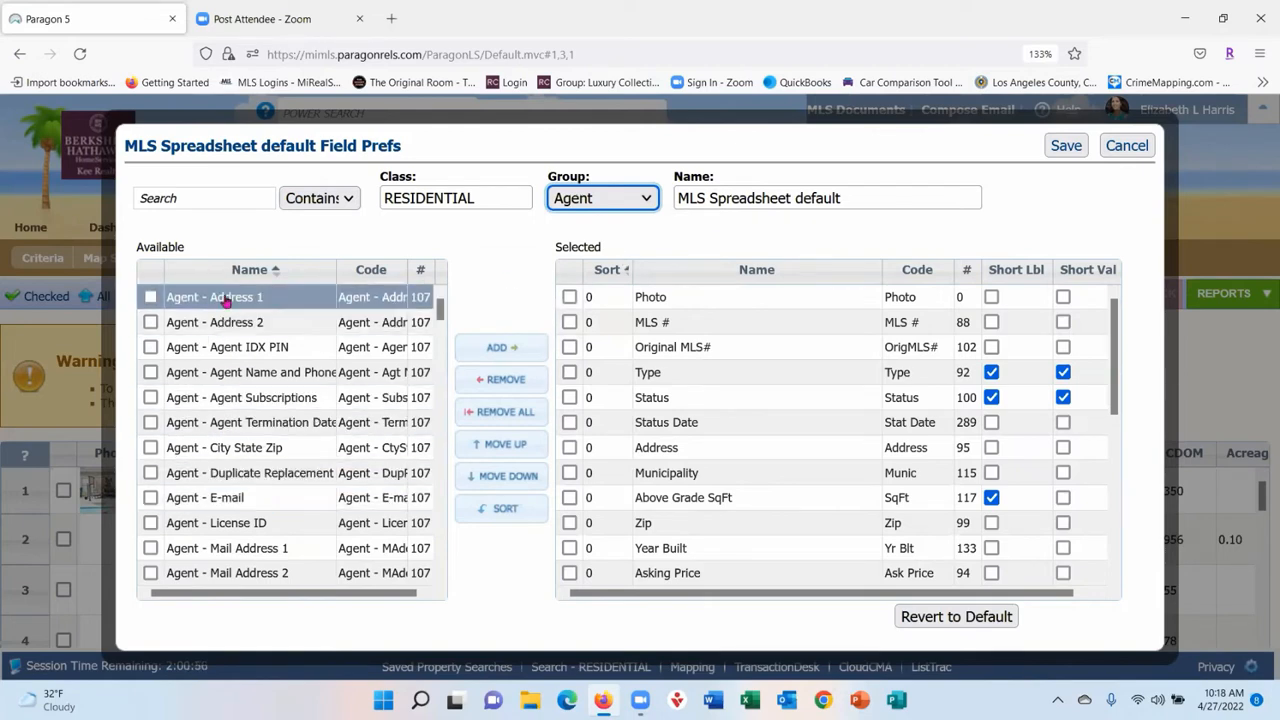
{"action": "left_click", "coordinate": [632, 198]}
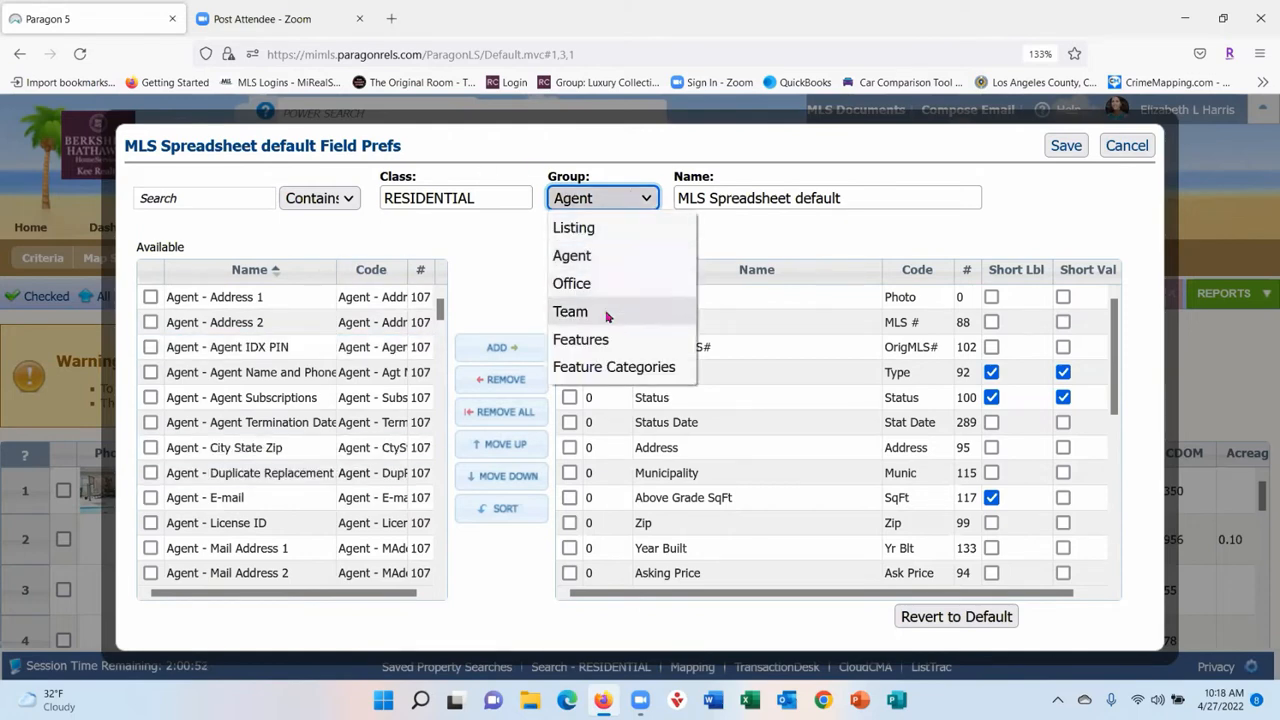
{"action": "left_click", "coordinate": [590, 340]}
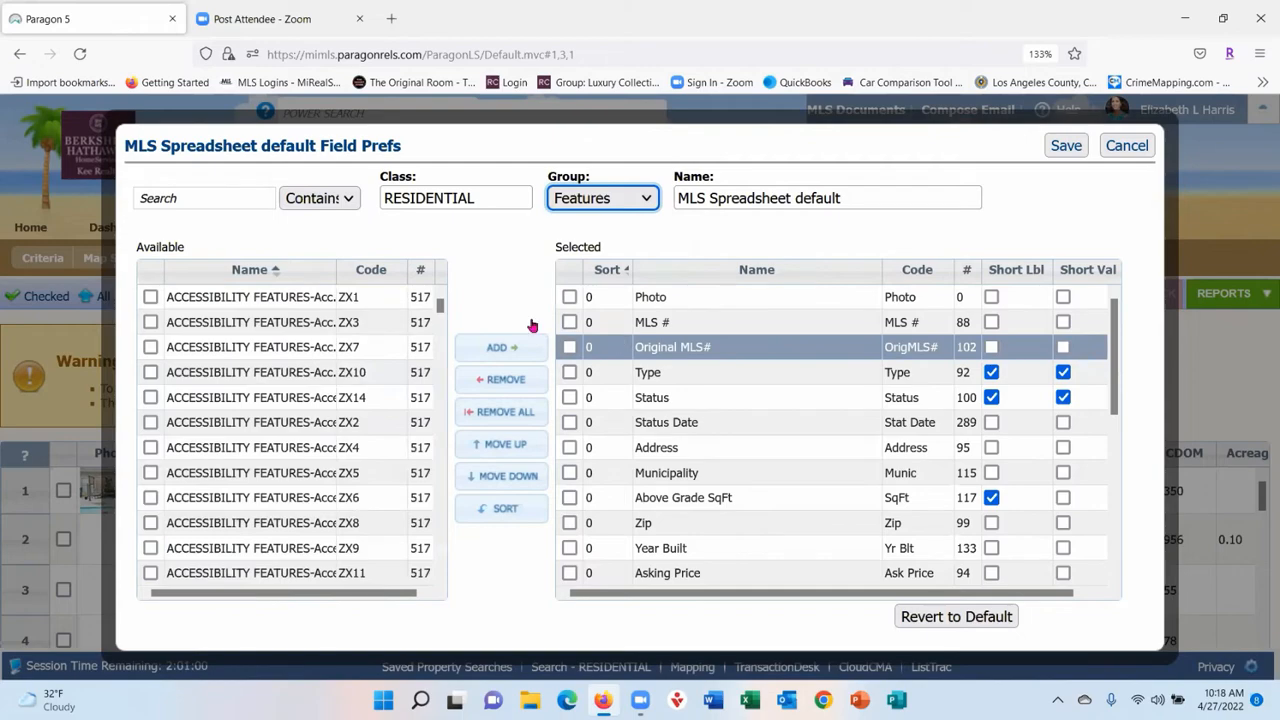
{"action": "scroll", "coordinate": [340, 440], "scroll_direction": "down", "scroll_amount": 5}
{"action": "scroll", "coordinate": [340, 440], "scroll_direction": "down", "scroll_amount": 15}
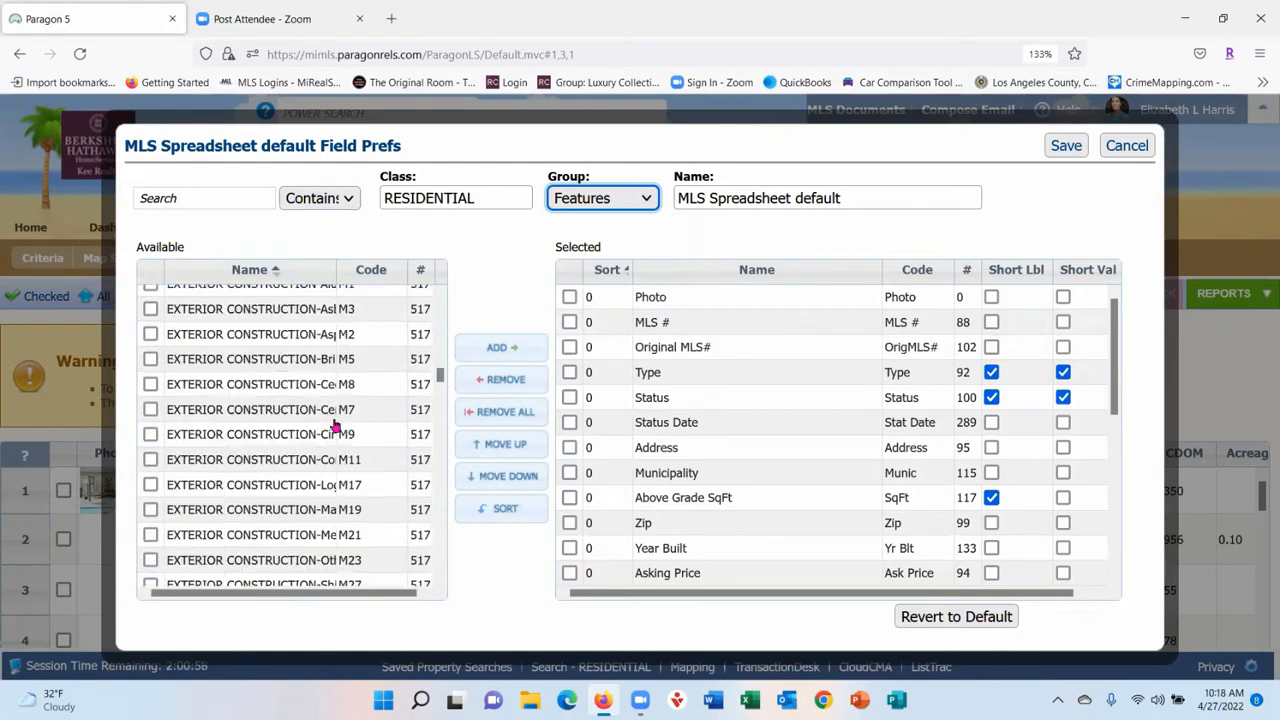
{"action": "scroll", "coordinate": [336, 426], "scroll_direction": "down", "scroll_amount": 5}
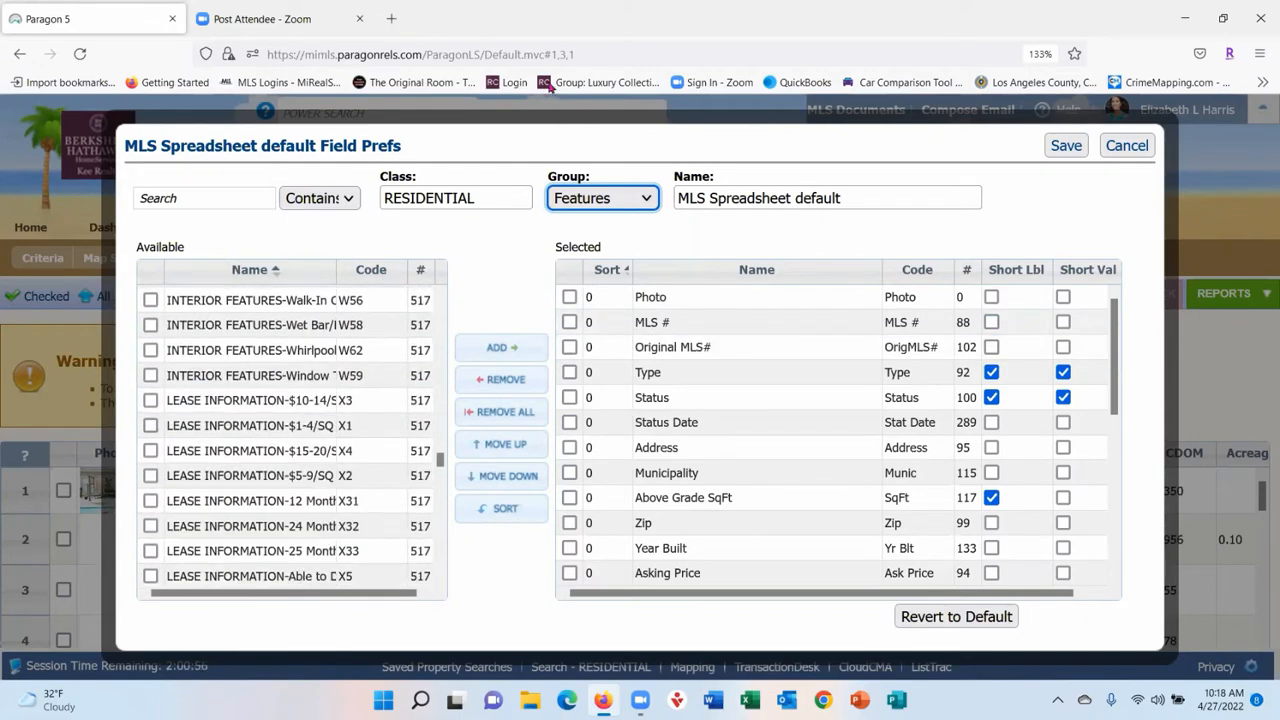
{"action": "left_click", "coordinate": [641, 200]}
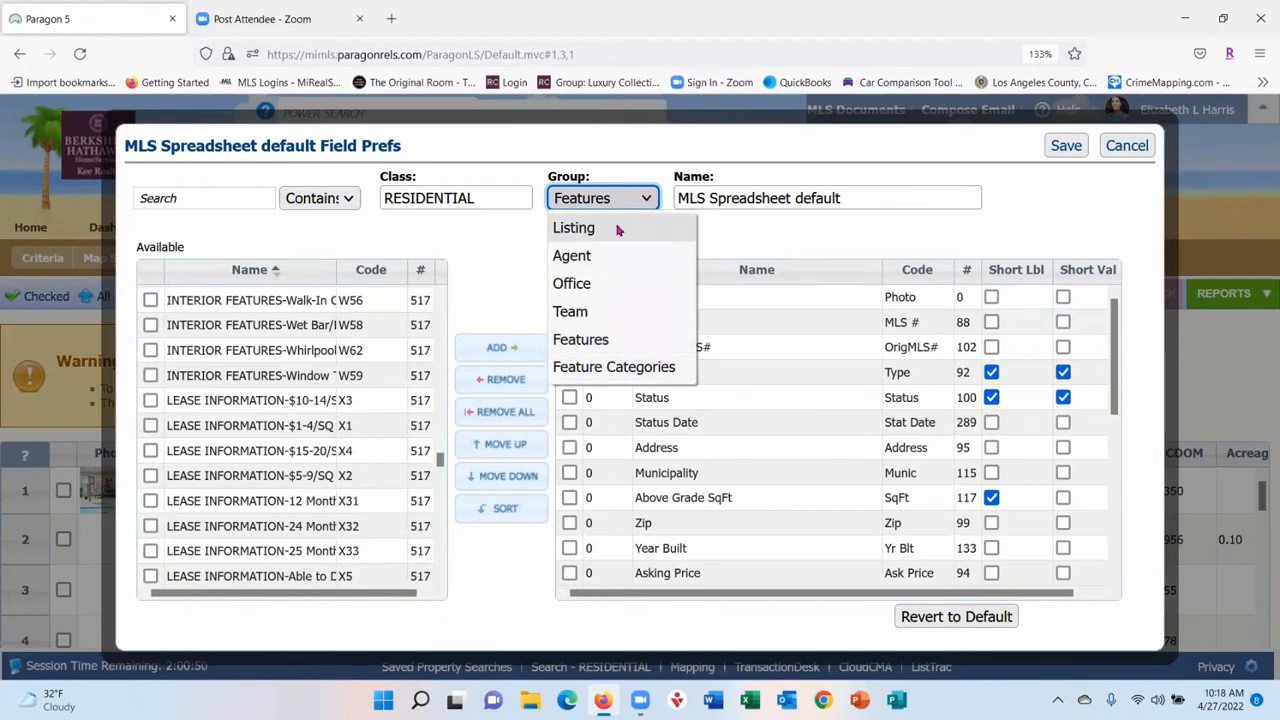
{"action": "left_click", "coordinate": [618, 228]}
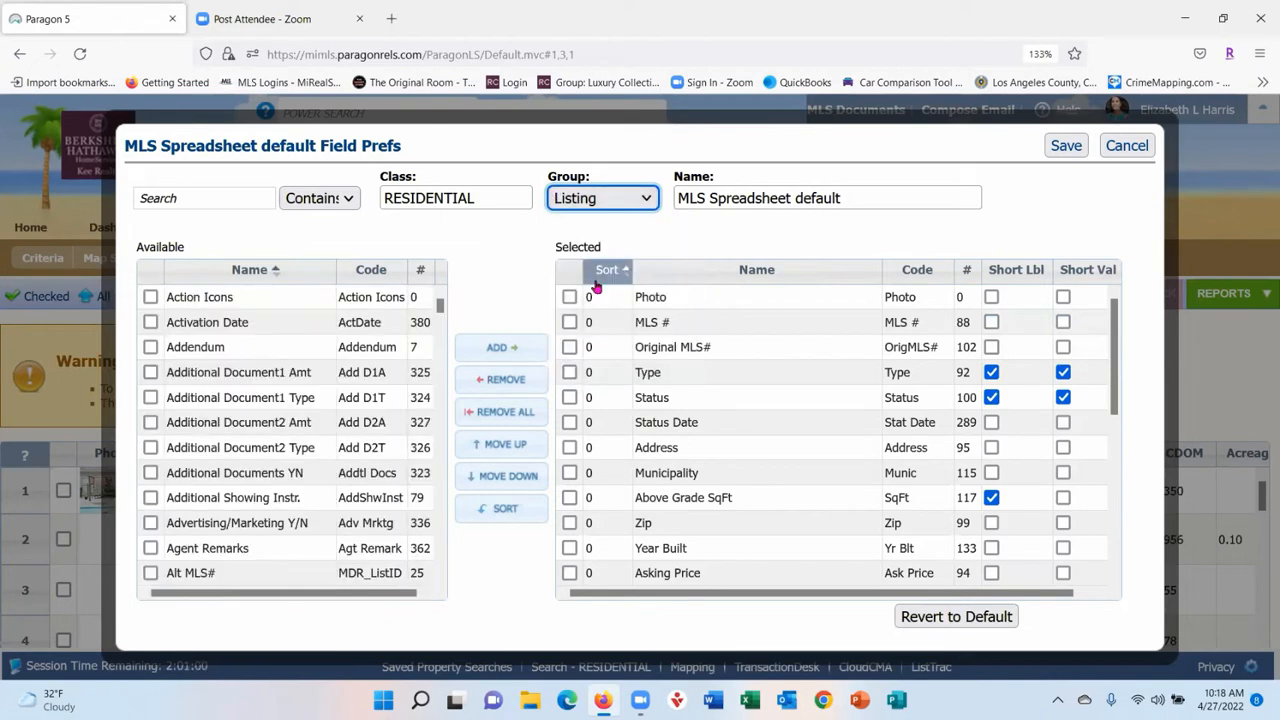
{"action": "left_click", "coordinate": [643, 200]}
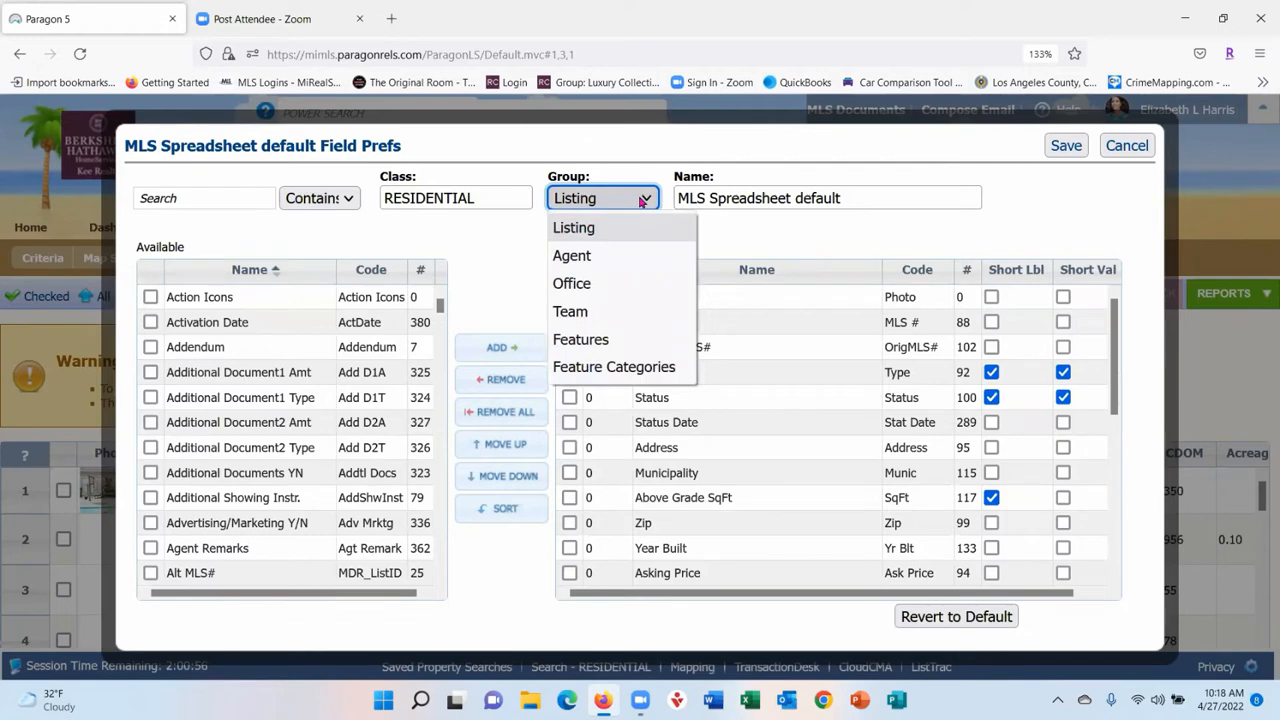
{"action": "left_click", "coordinate": [795, 222]}
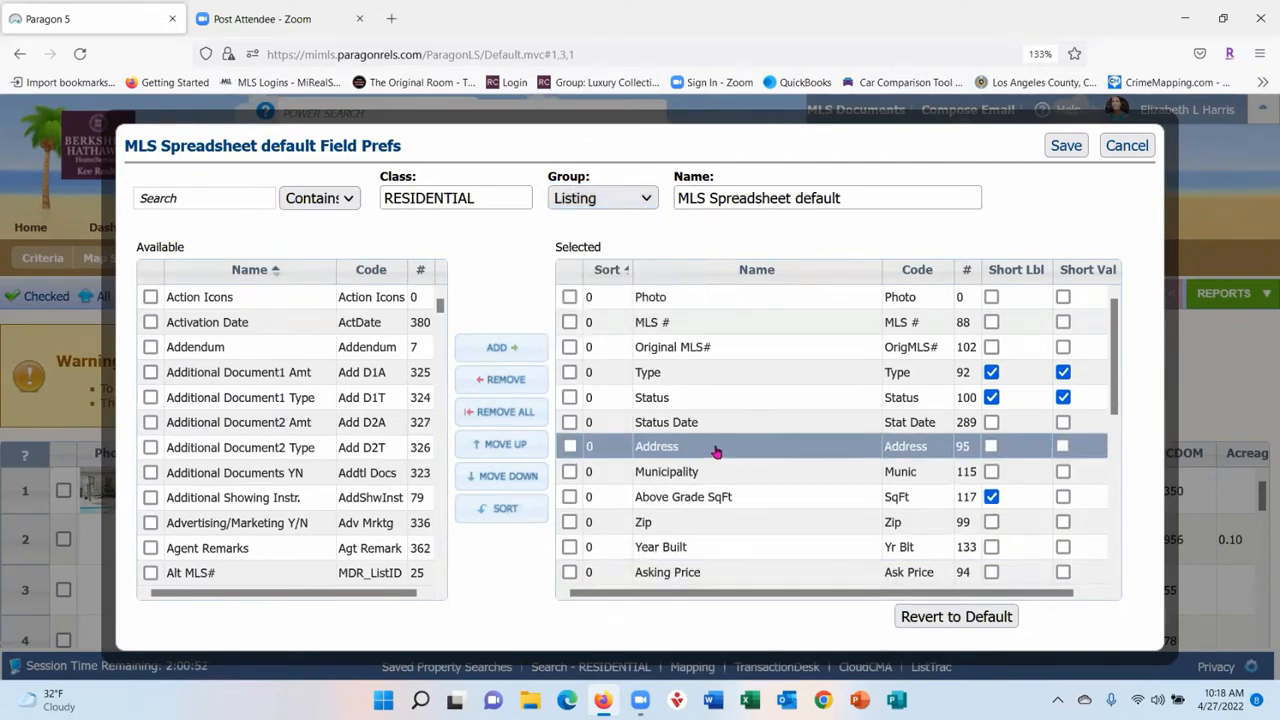
- Try moving the Address field up the Selected list, then cancel the preferences unsaved
{"action": "mouse_move", "coordinate": [714, 448]}
{"action": "left_mouse_down"}
{"action": "mouse_move", "coordinate": [727, 314]}
{"action": "mouse_move", "coordinate": [738, 452]}
{"action": "left_mouse_up"}
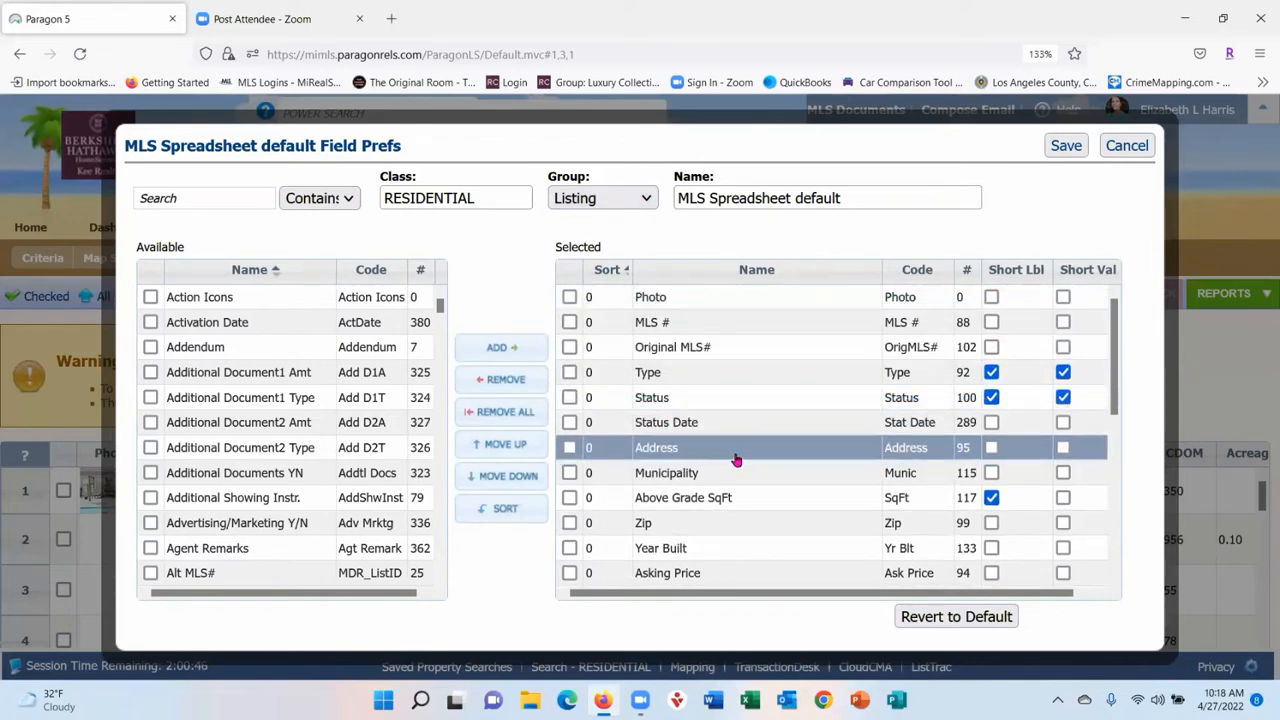
{"action": "scroll", "coordinate": [800, 460], "scroll_direction": "down", "scroll_amount": 5}
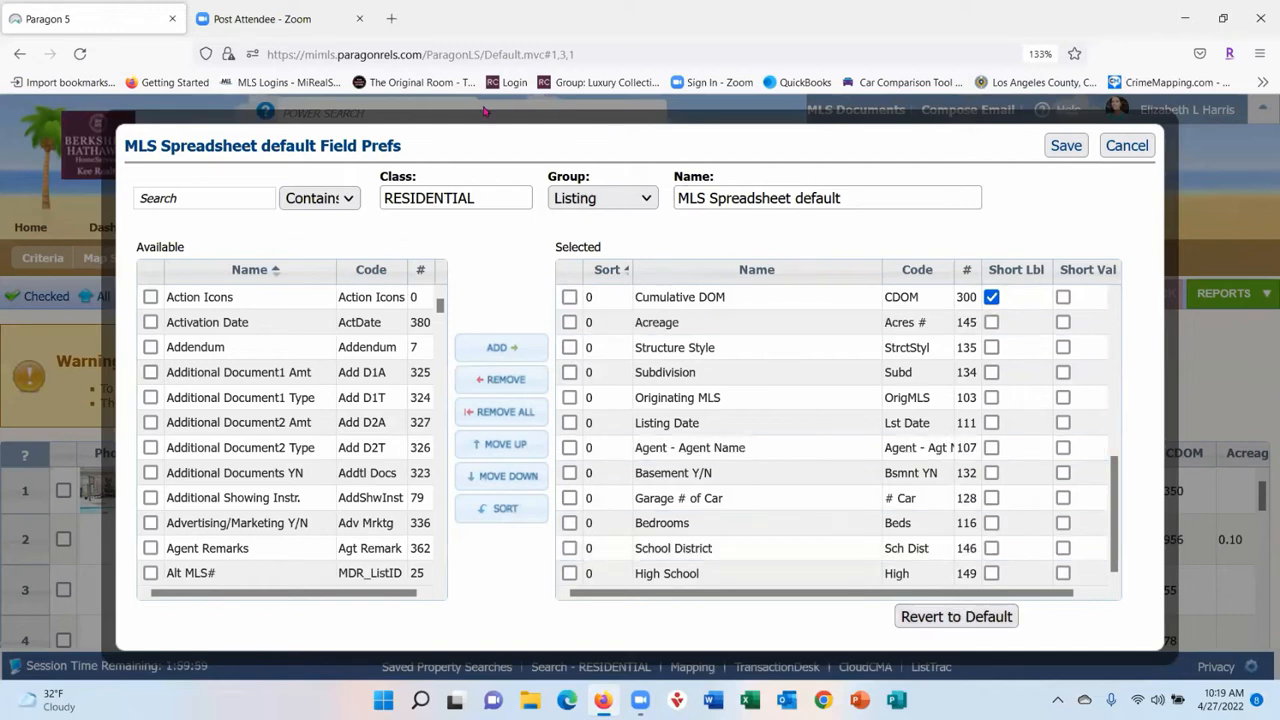
{"action": "left_click", "coordinate": [1128, 147]}
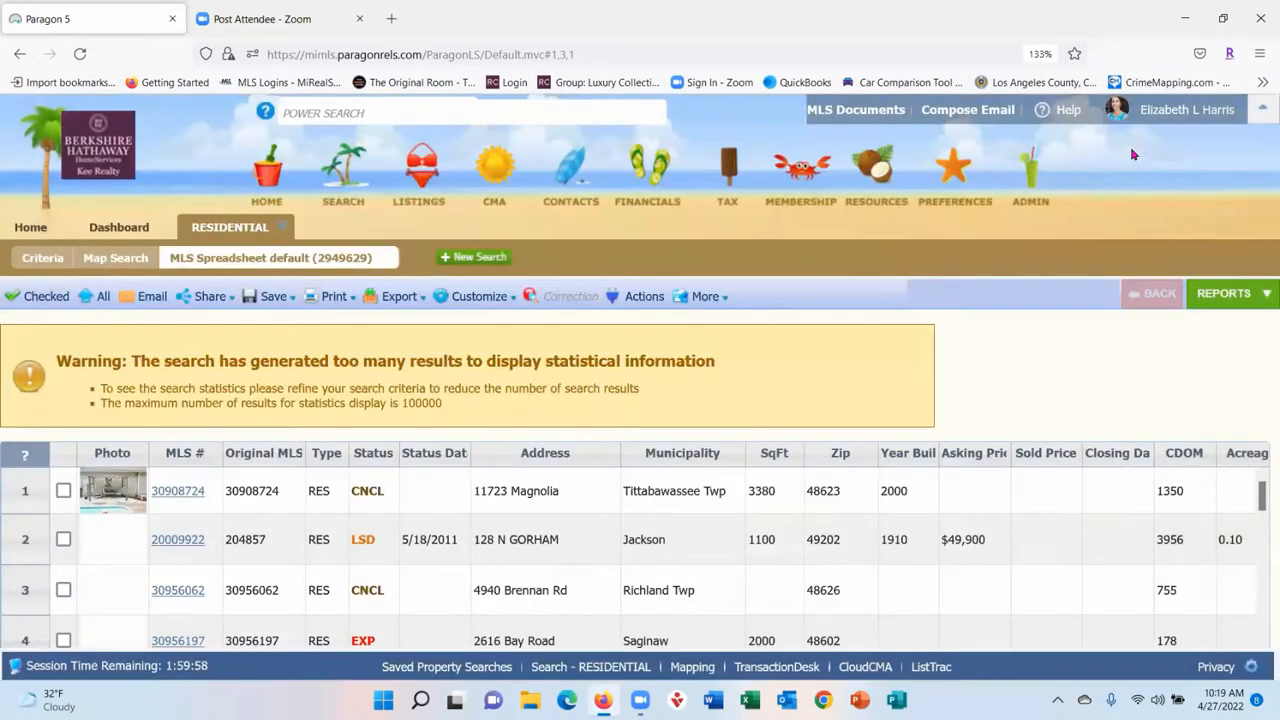
- Recall the earlier area 63251 search (active residential, up to $350,000, 3+ bedrooms) and run it
{"action": "left_click", "coordinate": [52, 258]}
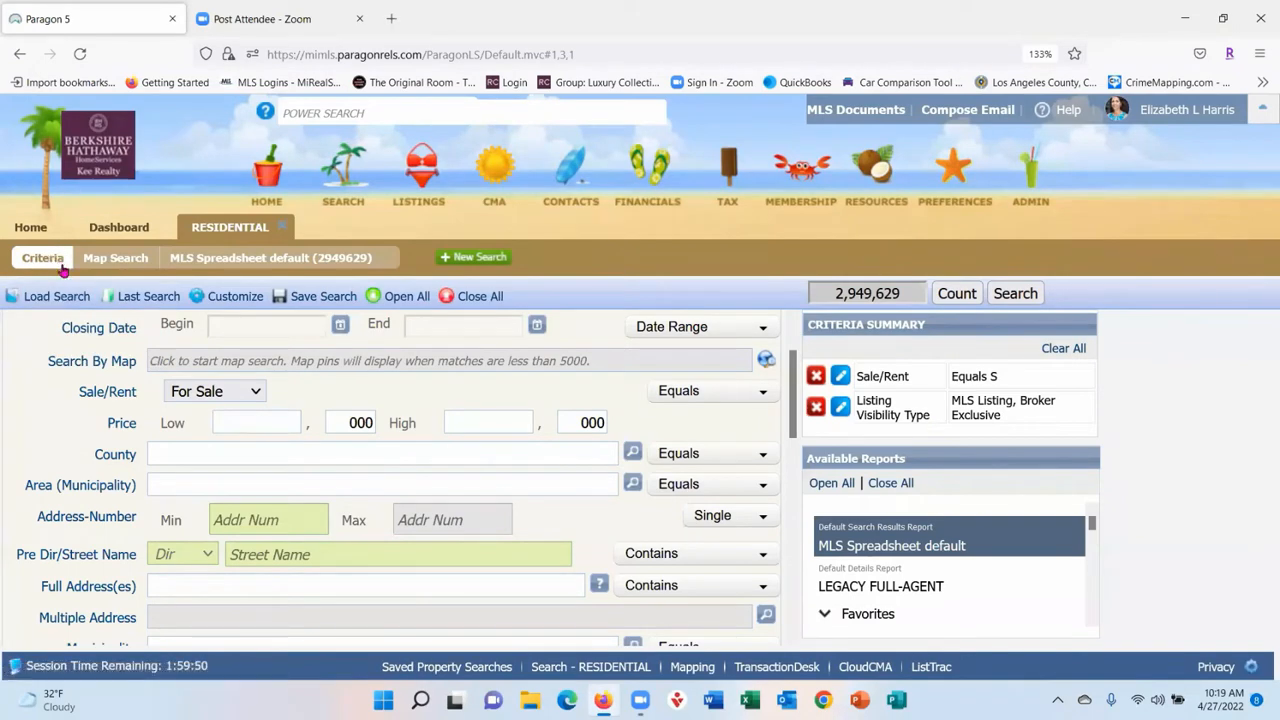
{"action": "mouse_move", "coordinate": [177, 297]}
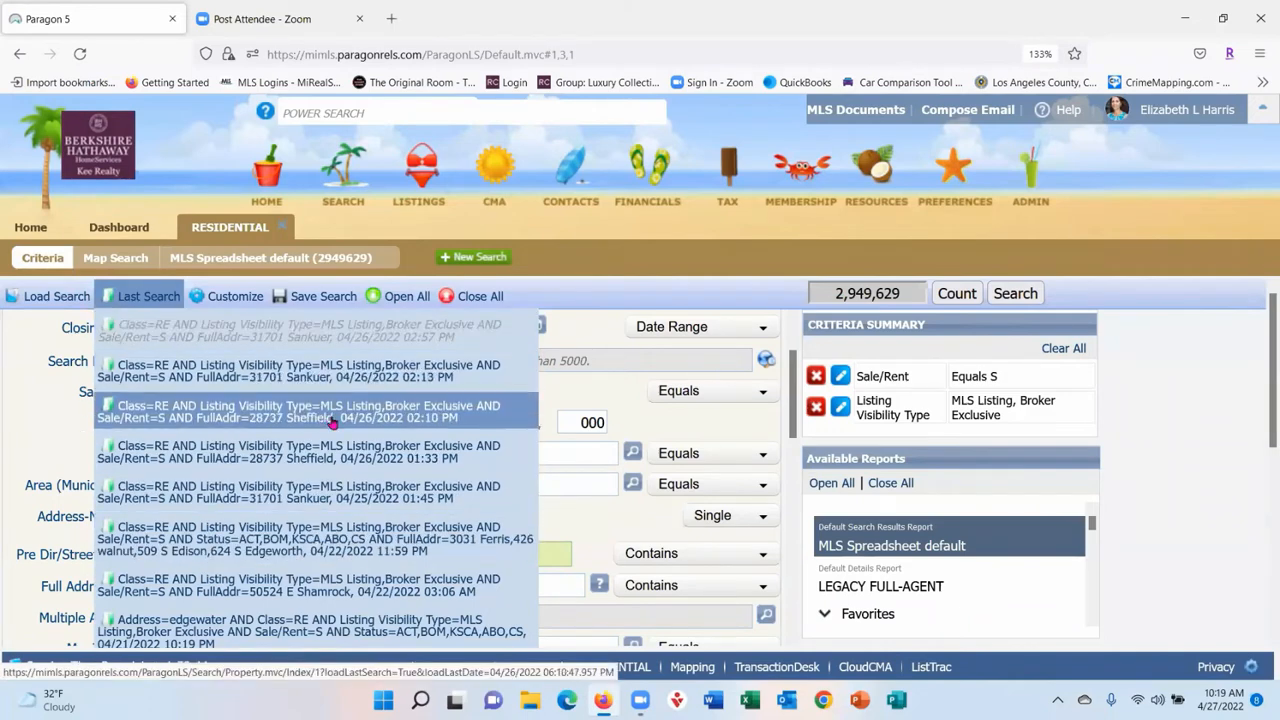
{"action": "left_click", "coordinate": [278, 538]}
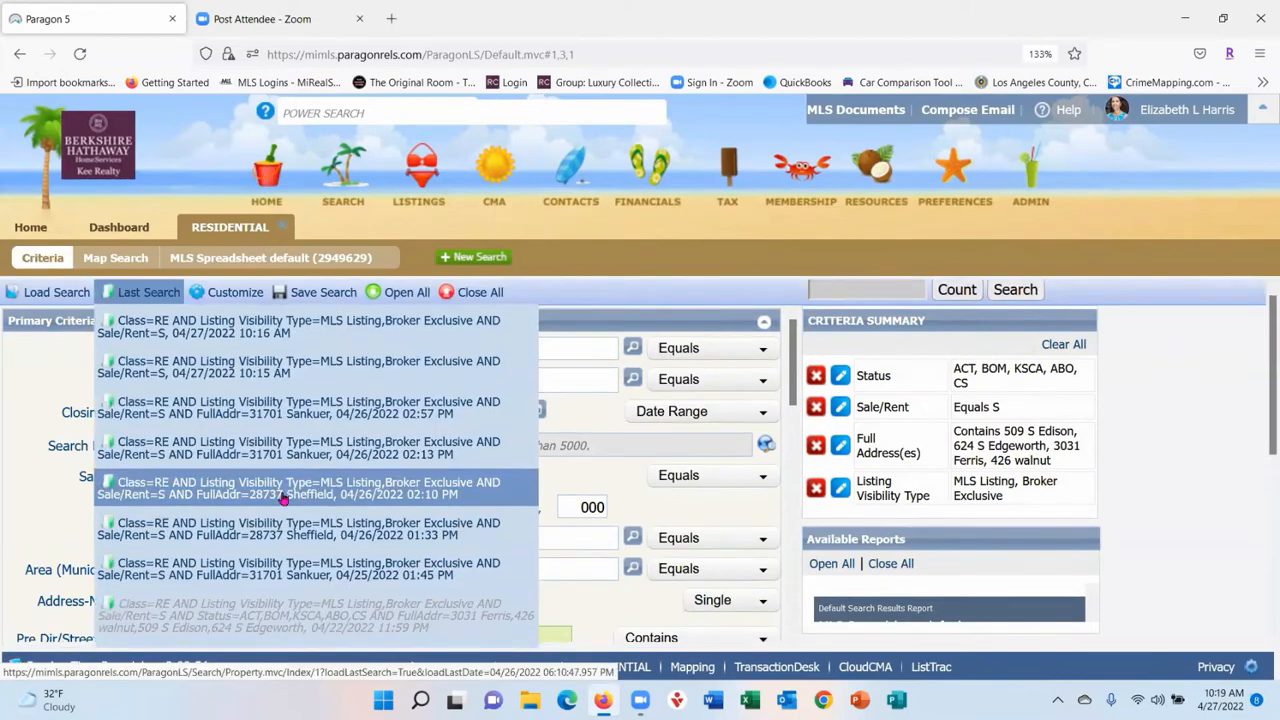
{"action": "scroll", "coordinate": [283, 497], "scroll_direction": "down", "scroll_amount": 5}
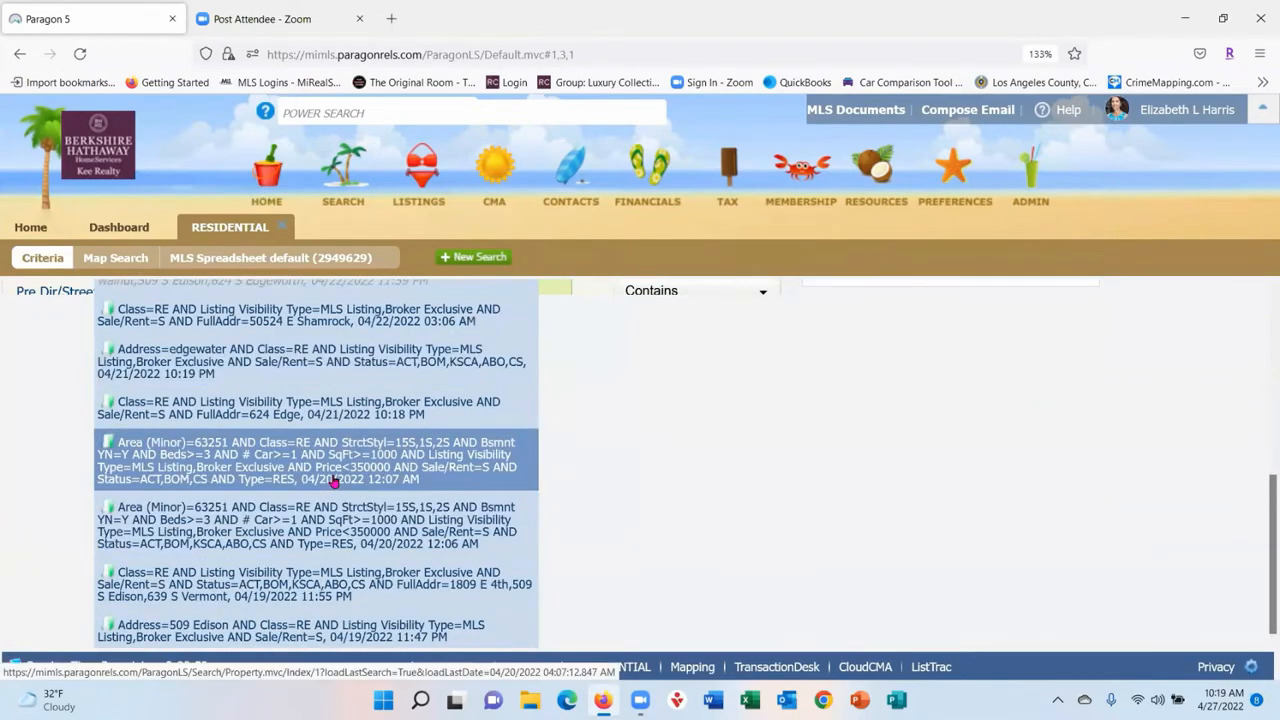
{"action": "left_click", "coordinate": [300, 522]}
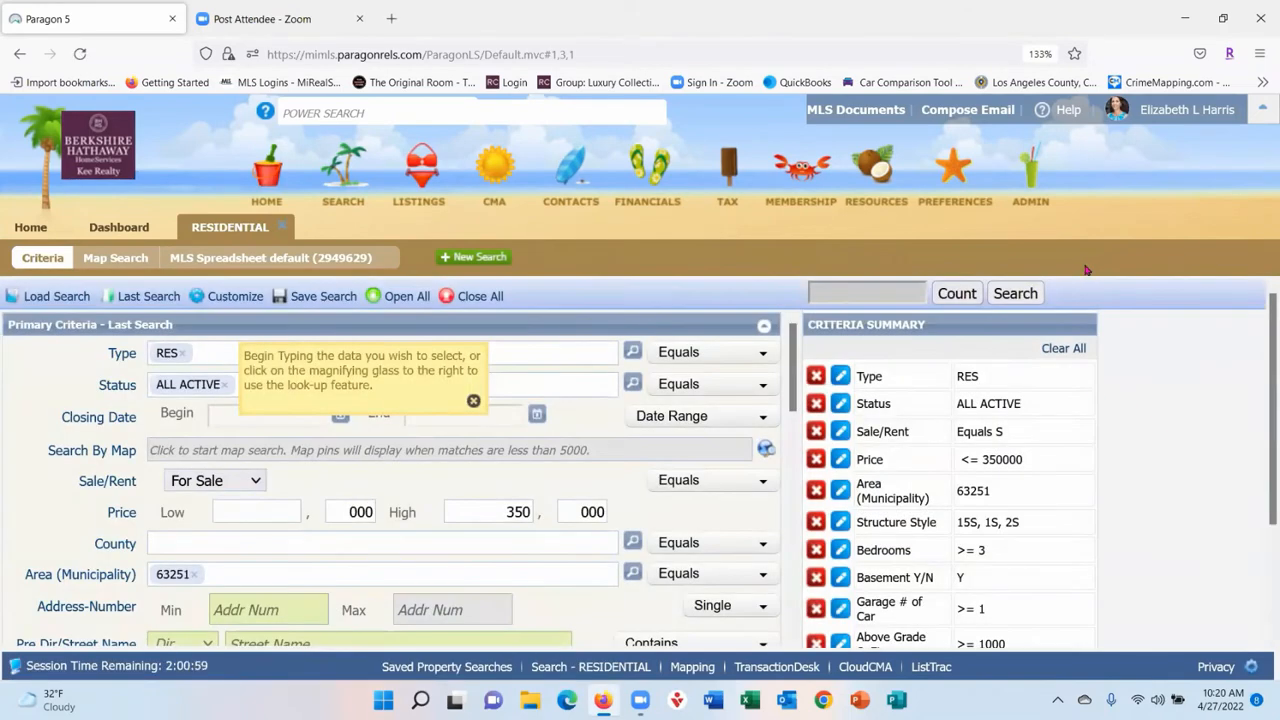
{"action": "left_click", "coordinate": [1014, 294]}
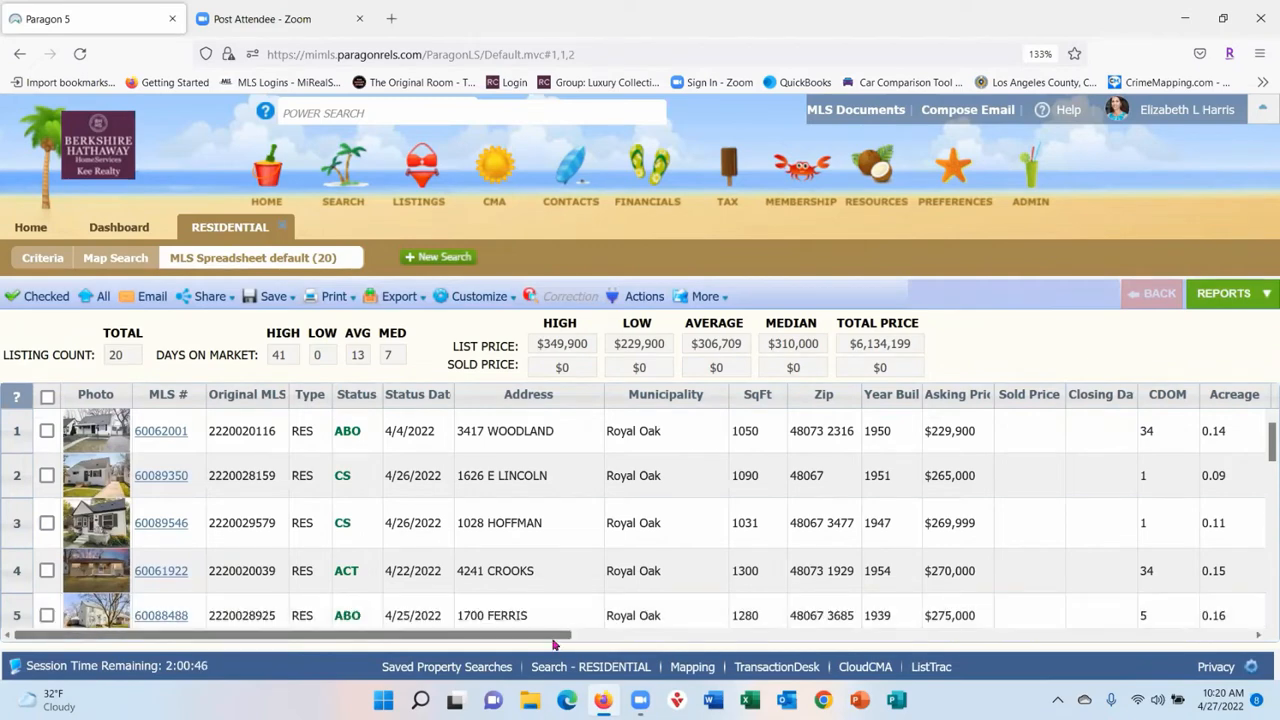
- Move the Agent - Agent Name column to sit directly after Zip in the 20 results
{"action": "left_click_drag", "start_coordinate": [553, 636], "coordinate": [1231, 636]}
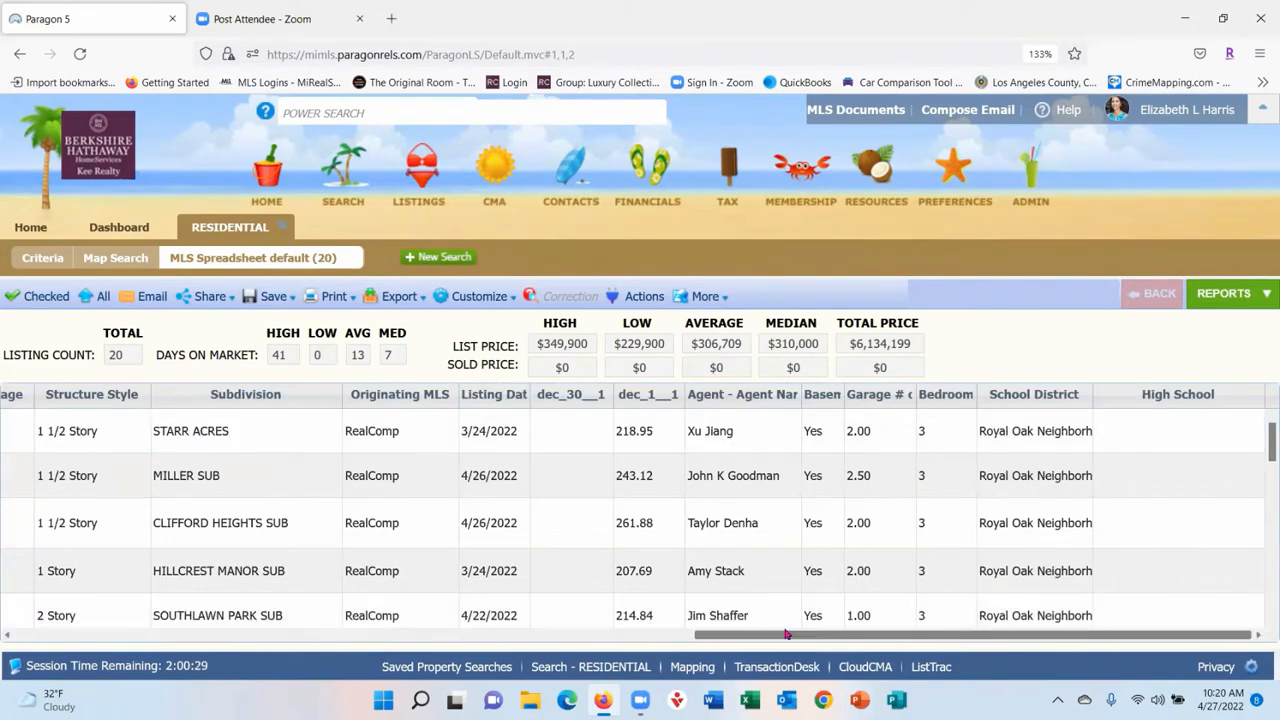
{"action": "left_click_drag", "start_coordinate": [786, 638], "coordinate": [500, 660]}
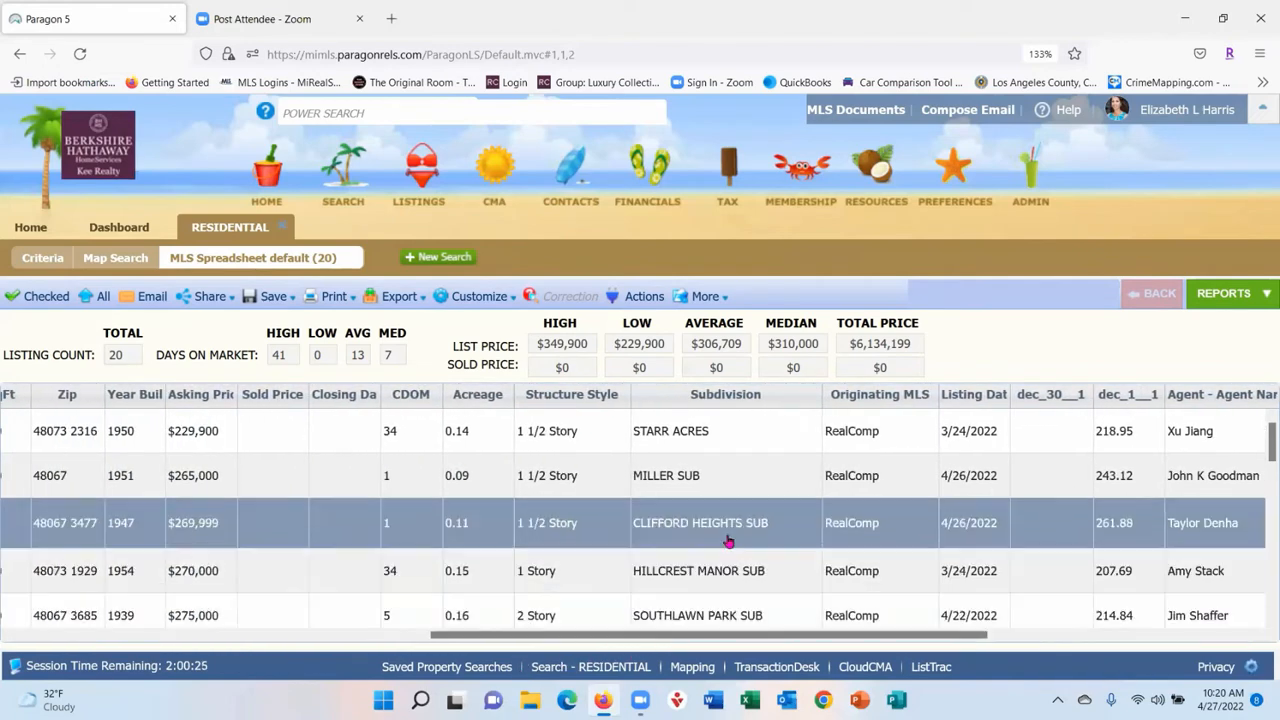
{"action": "left_click_drag", "start_coordinate": [1200, 400], "coordinate": [139, 450]}
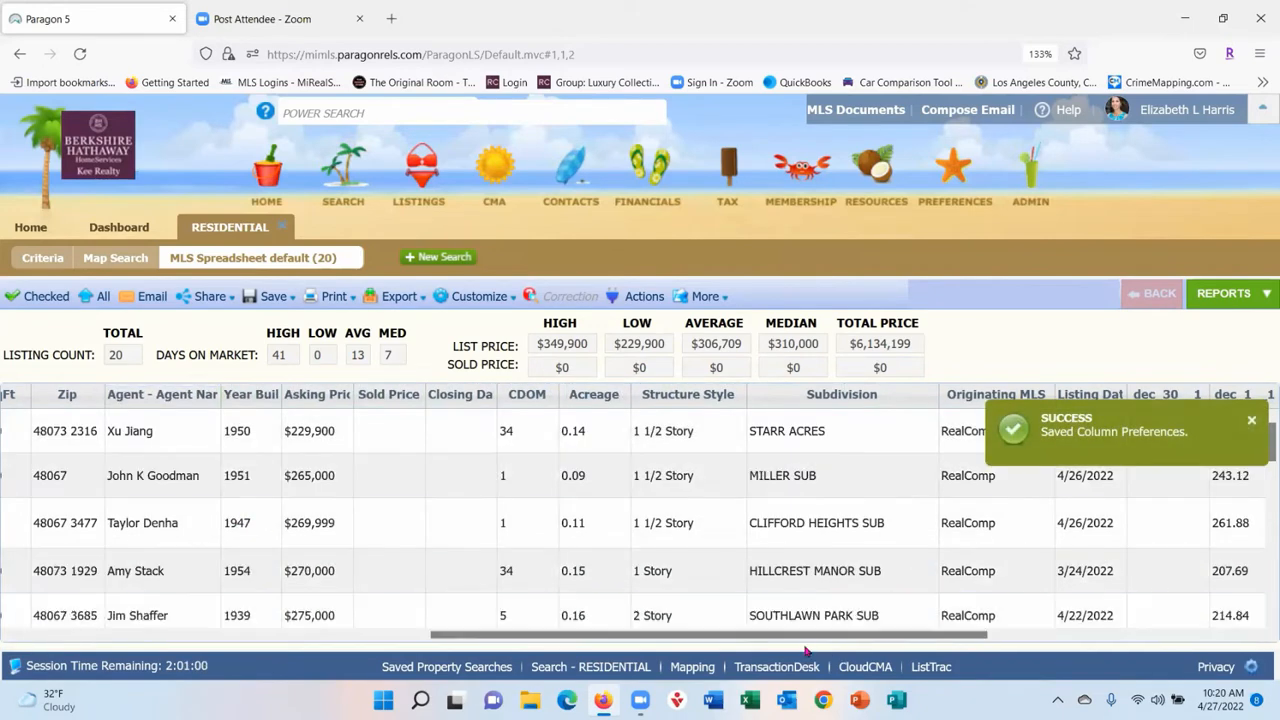
{"action": "left_click_drag", "start_coordinate": [791, 636], "coordinate": [368, 636]}
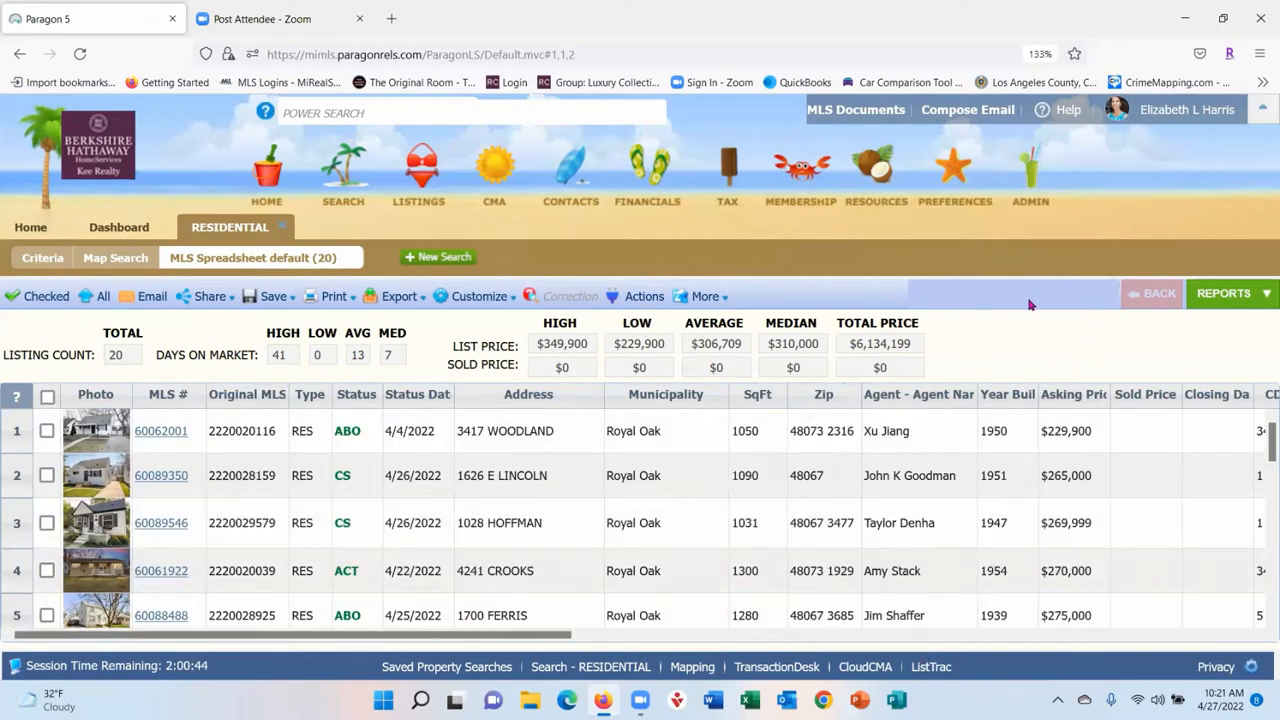
- Sort the listings by Municipality, then by SqFt descending so the 1744 SqFt home leads
{"action": "left_click", "coordinate": [677, 396]}
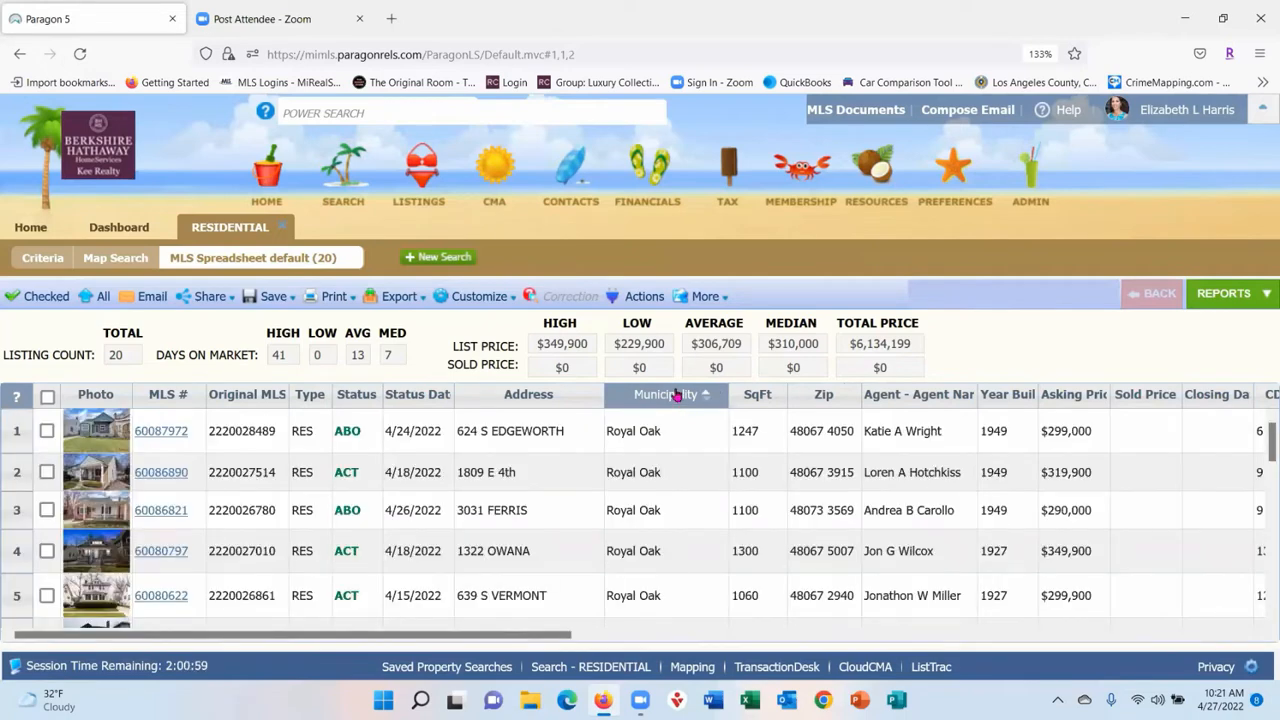
{"action": "left_click", "coordinate": [769, 397]}
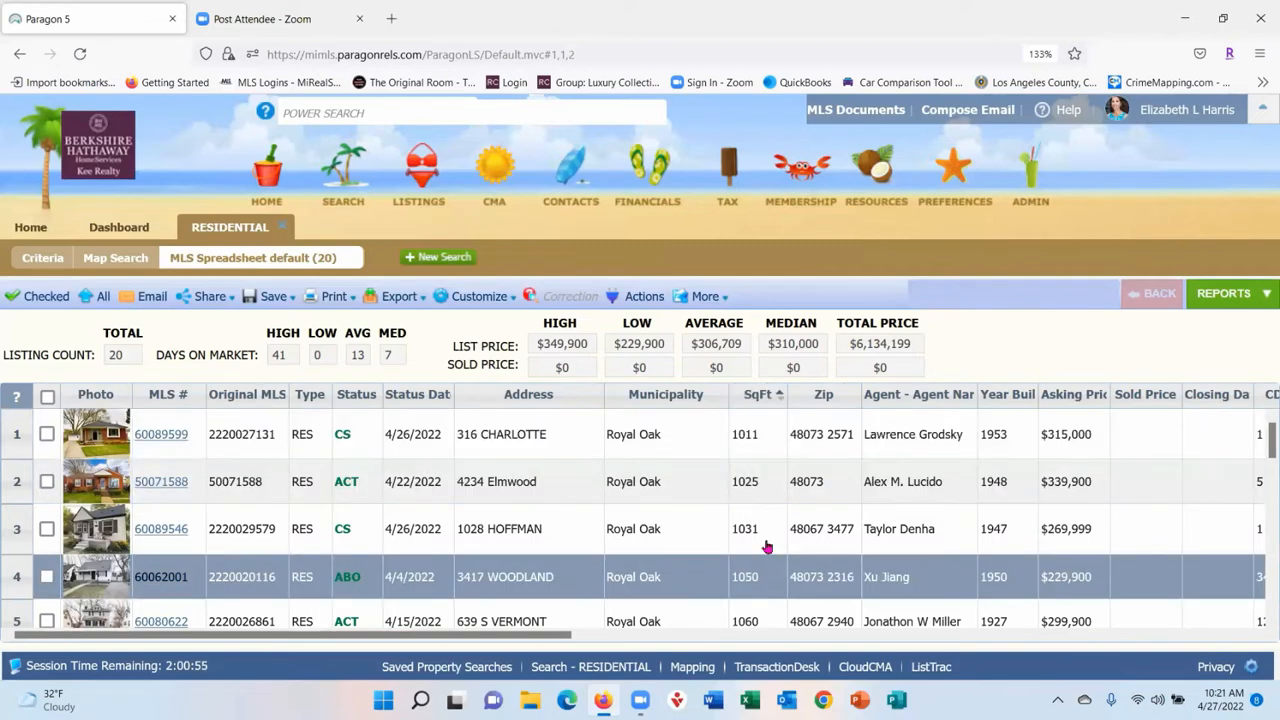
{"action": "left_click", "coordinate": [765, 400]}
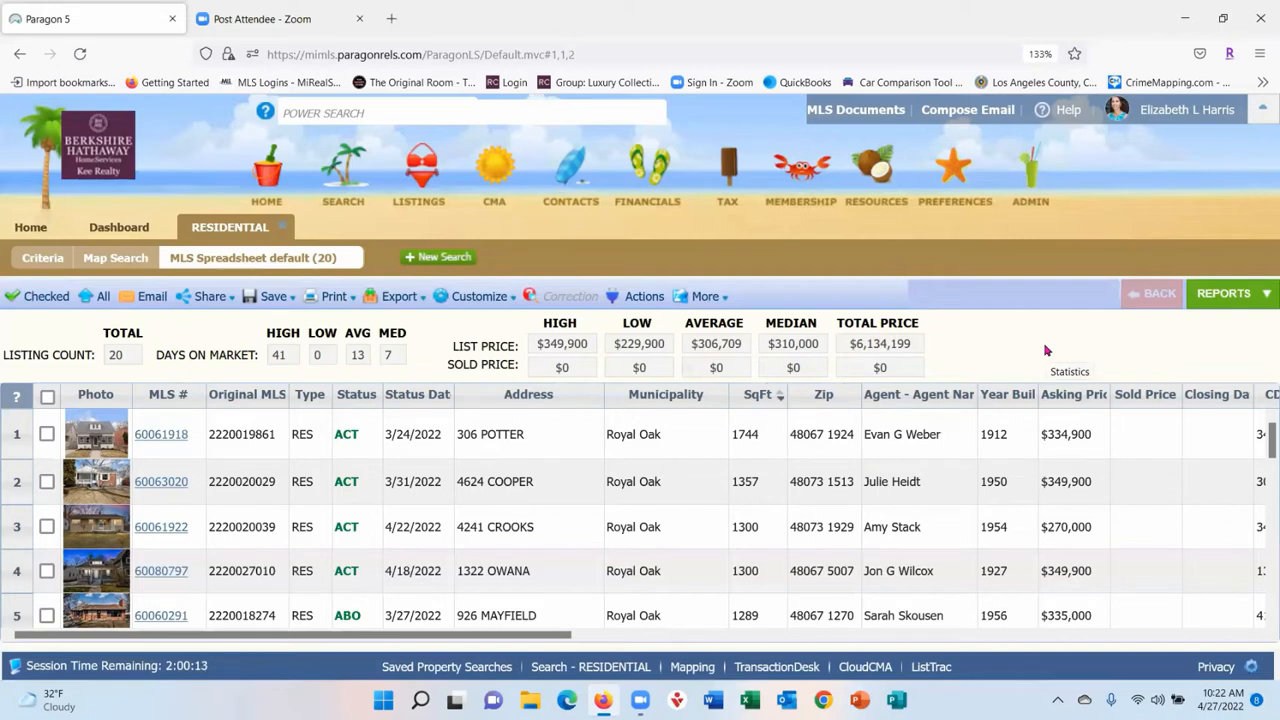
- Open and cancel the spreadsheet field preferences, then show the Available Reports panel
{"action": "left_click", "coordinate": [488, 298]}
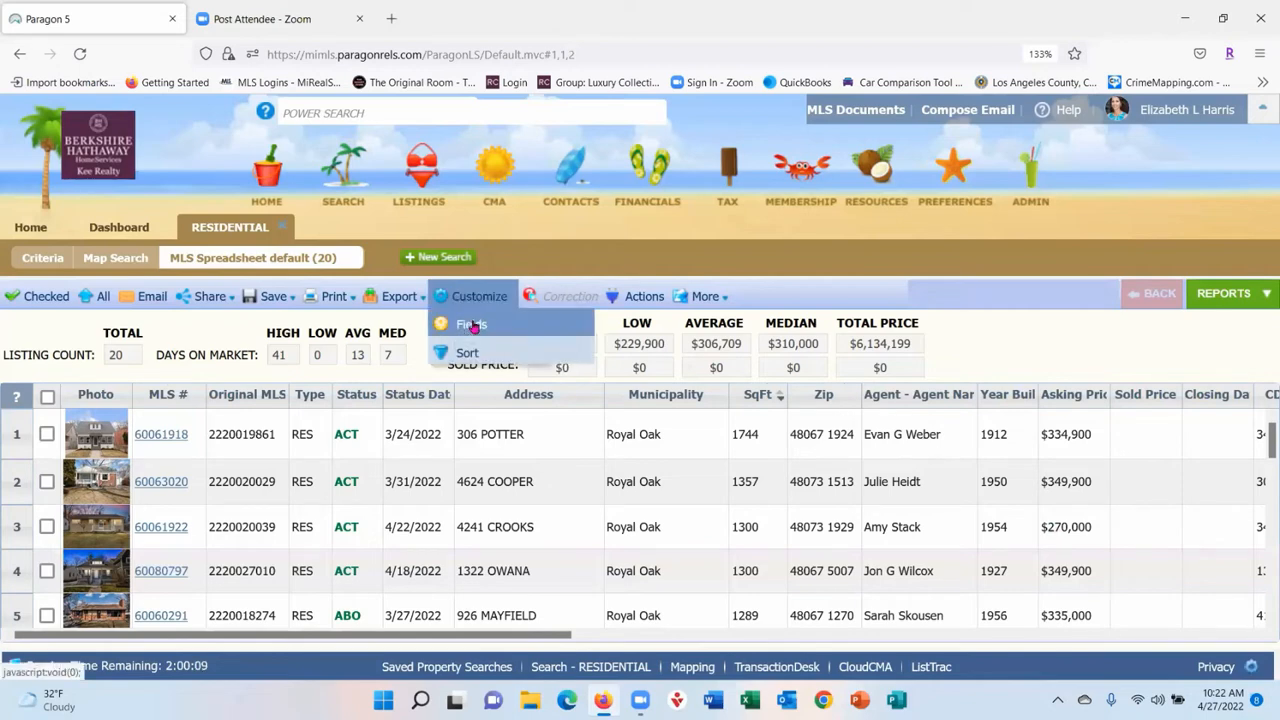
{"action": "left_click", "coordinate": [472, 326]}
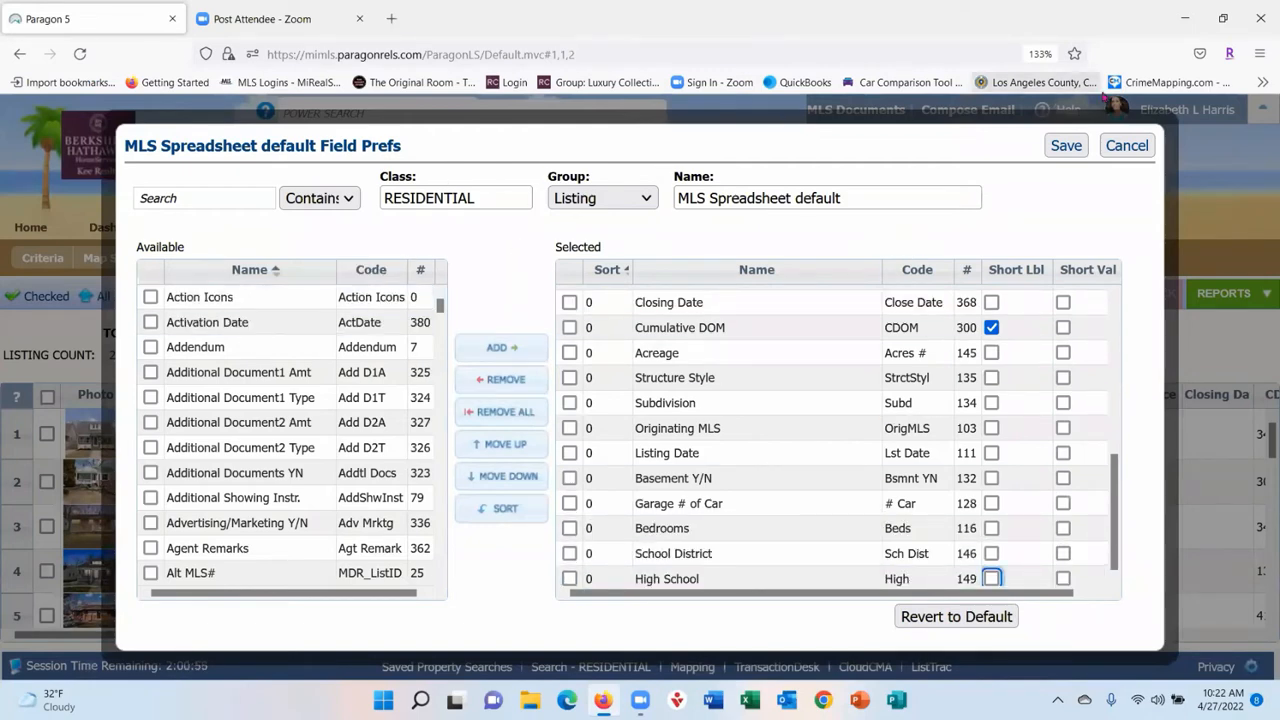
{"action": "left_click", "coordinate": [1127, 152]}
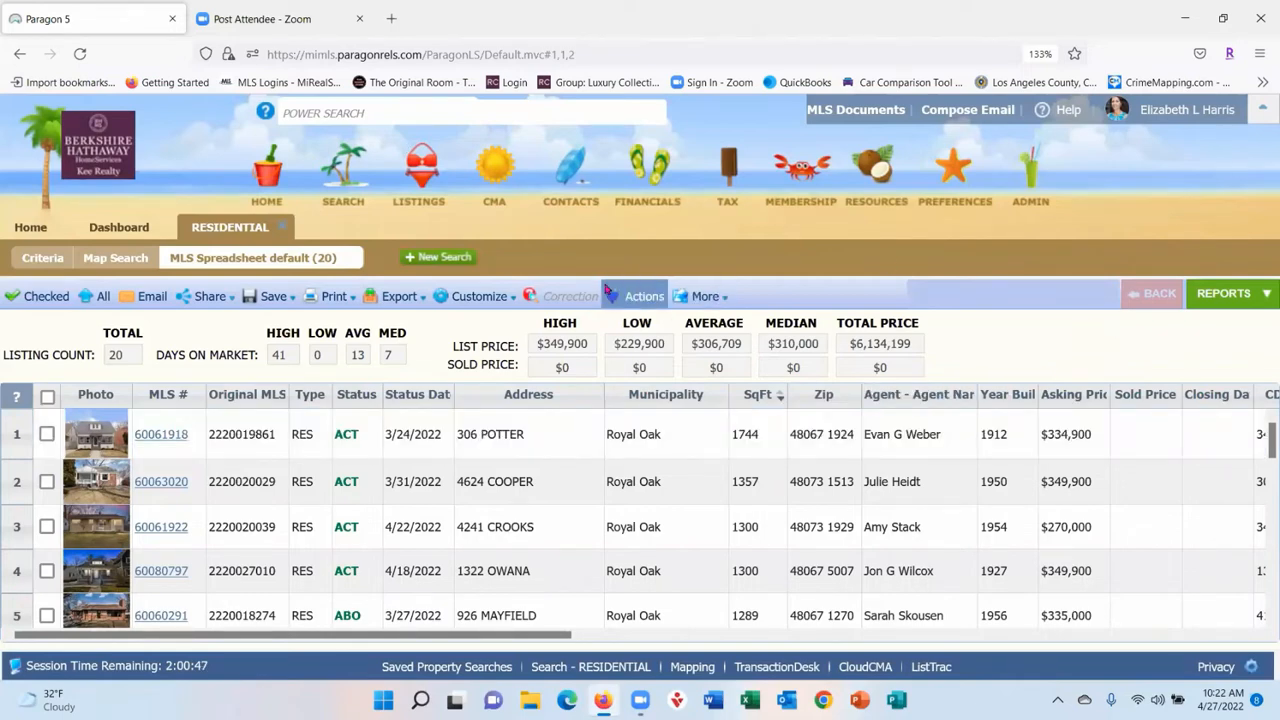
{"action": "left_click", "coordinate": [1236, 305]}
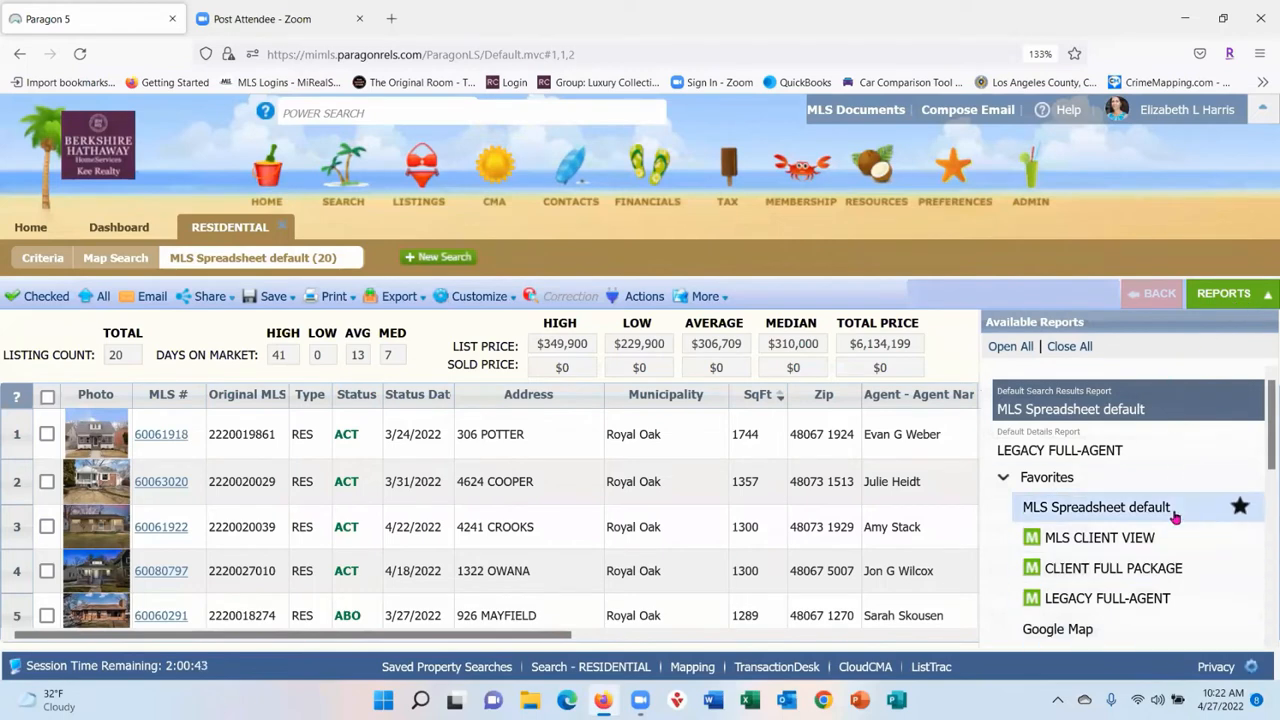
- Show the listings in LEGACY FULL-AGENT and review its field layout, closing it unchanged
{"action": "left_click", "coordinate": [1131, 601]}
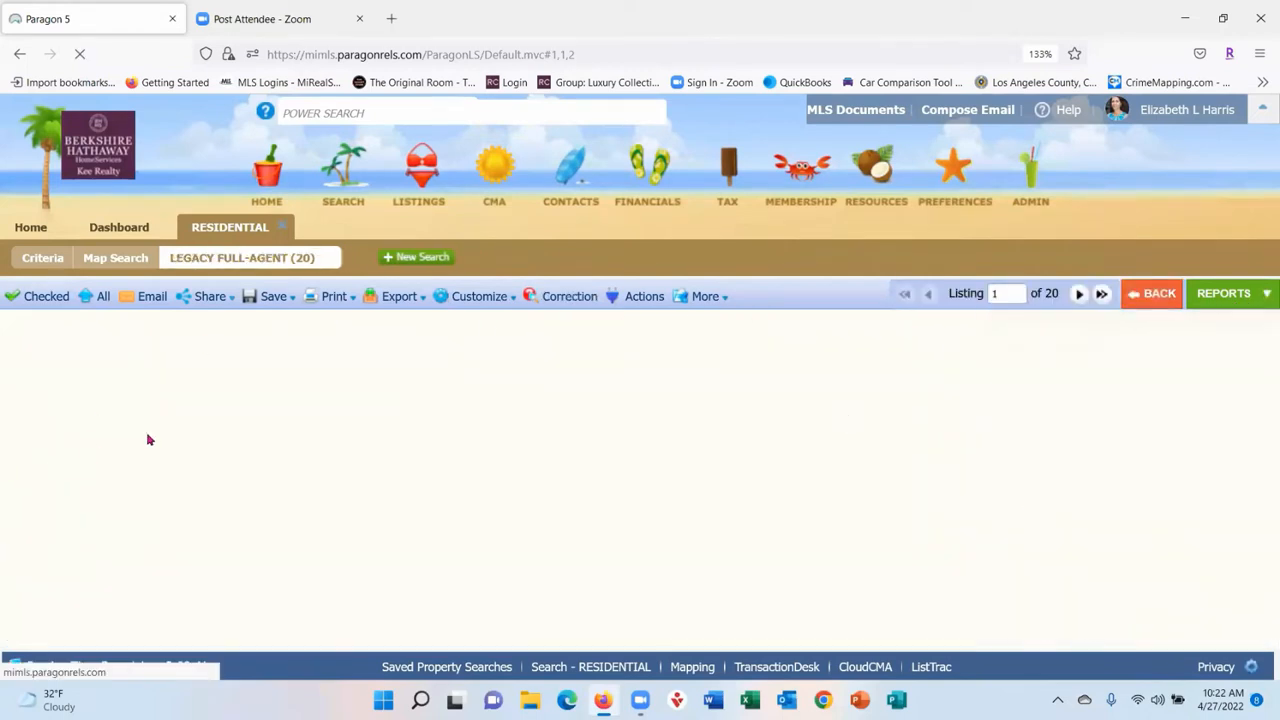
{"action": "left_click", "coordinate": [490, 302]}
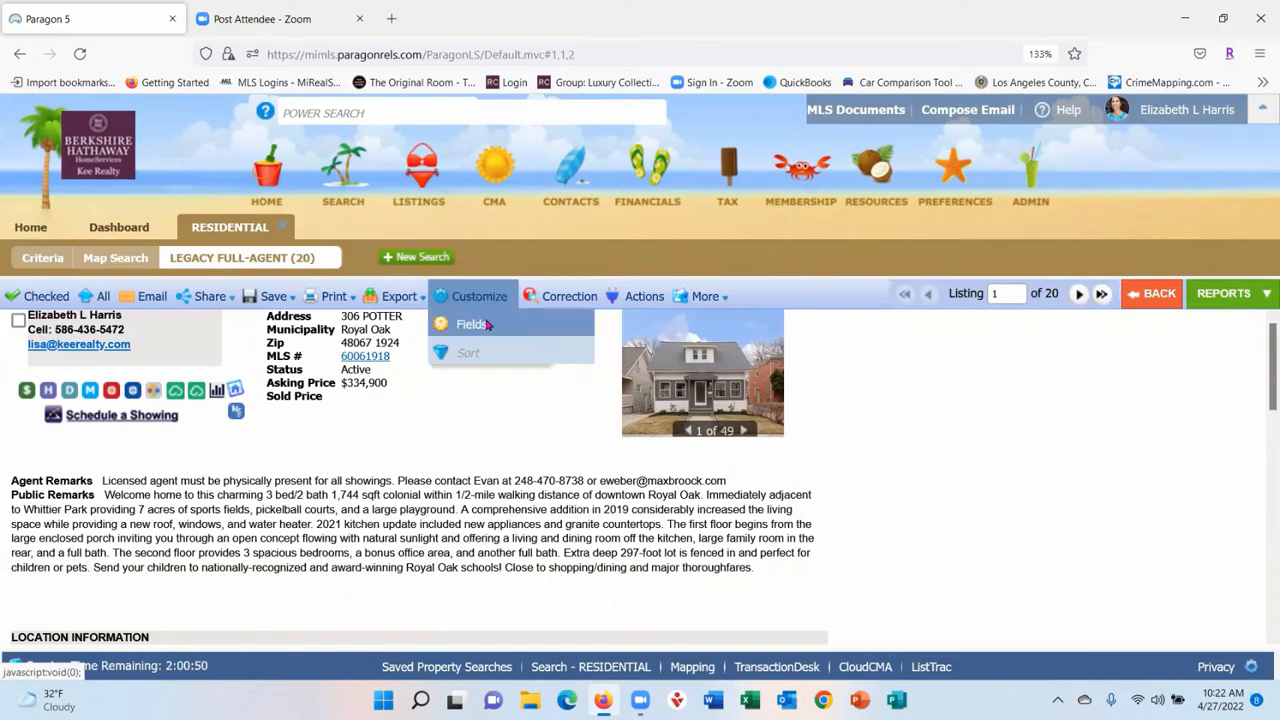
{"action": "left_click", "coordinate": [487, 325]}
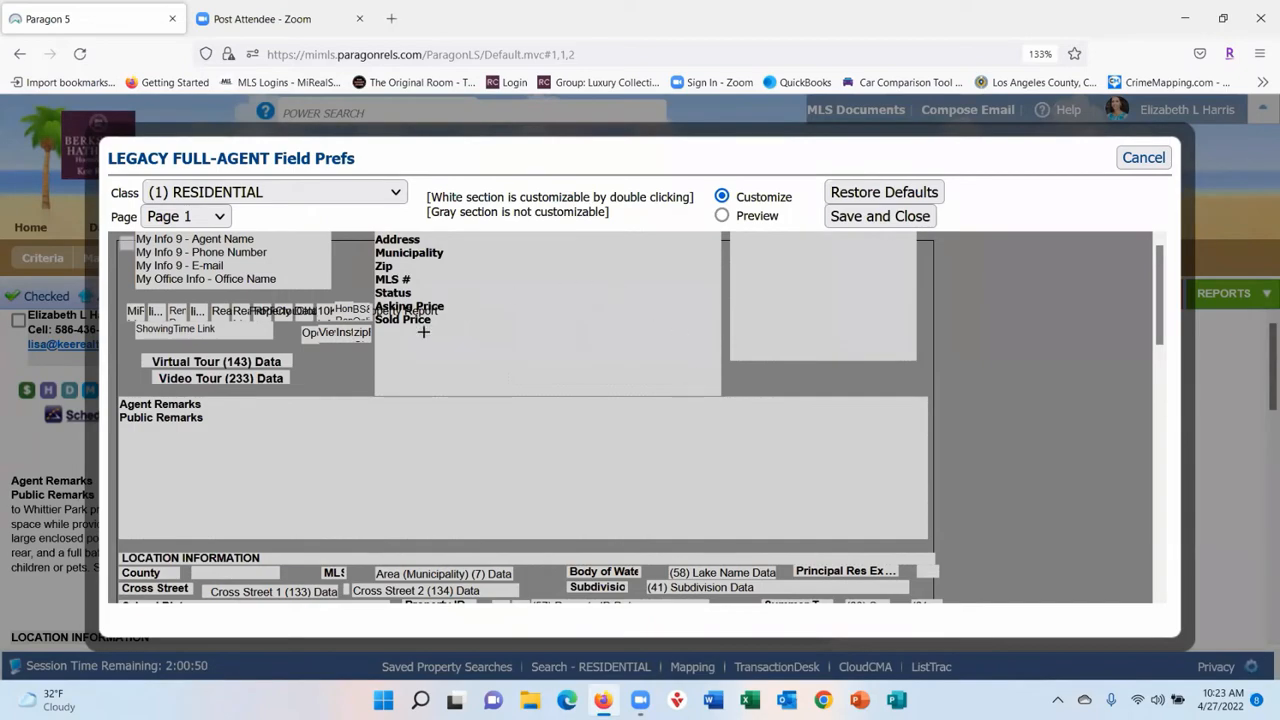
{"action": "scroll", "coordinate": [569, 406], "scroll_direction": "down", "scroll_amount": 10}
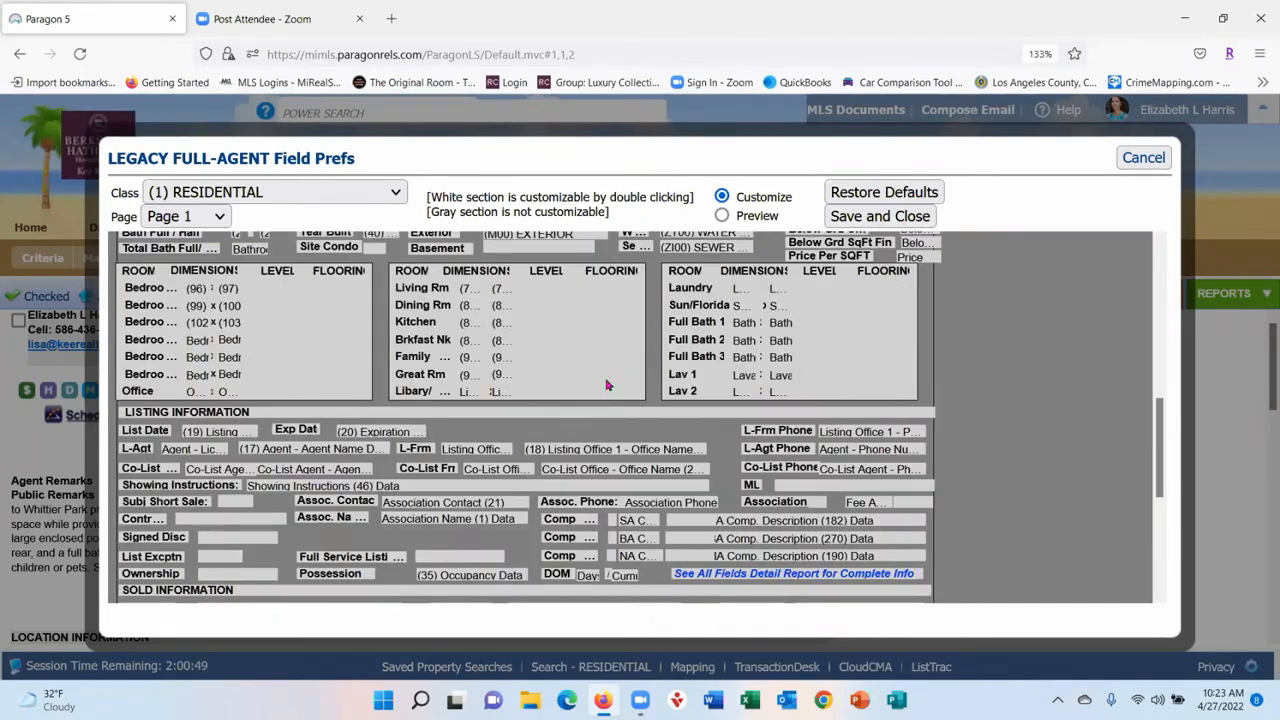
{"action": "scroll", "coordinate": [606, 384], "scroll_direction": "down", "scroll_amount": 3}
{"action": "scroll", "coordinate": [606, 400], "scroll_direction": "up", "scroll_amount": 8}
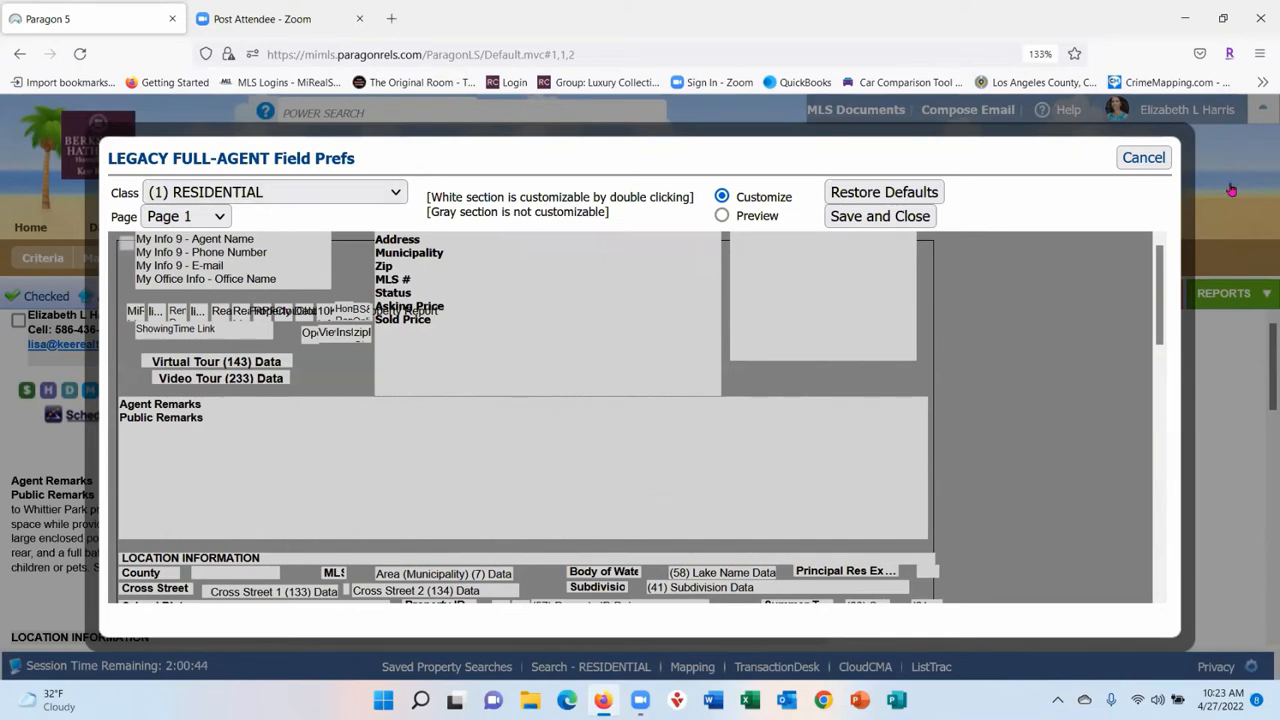
{"action": "left_click", "coordinate": [1143, 160]}
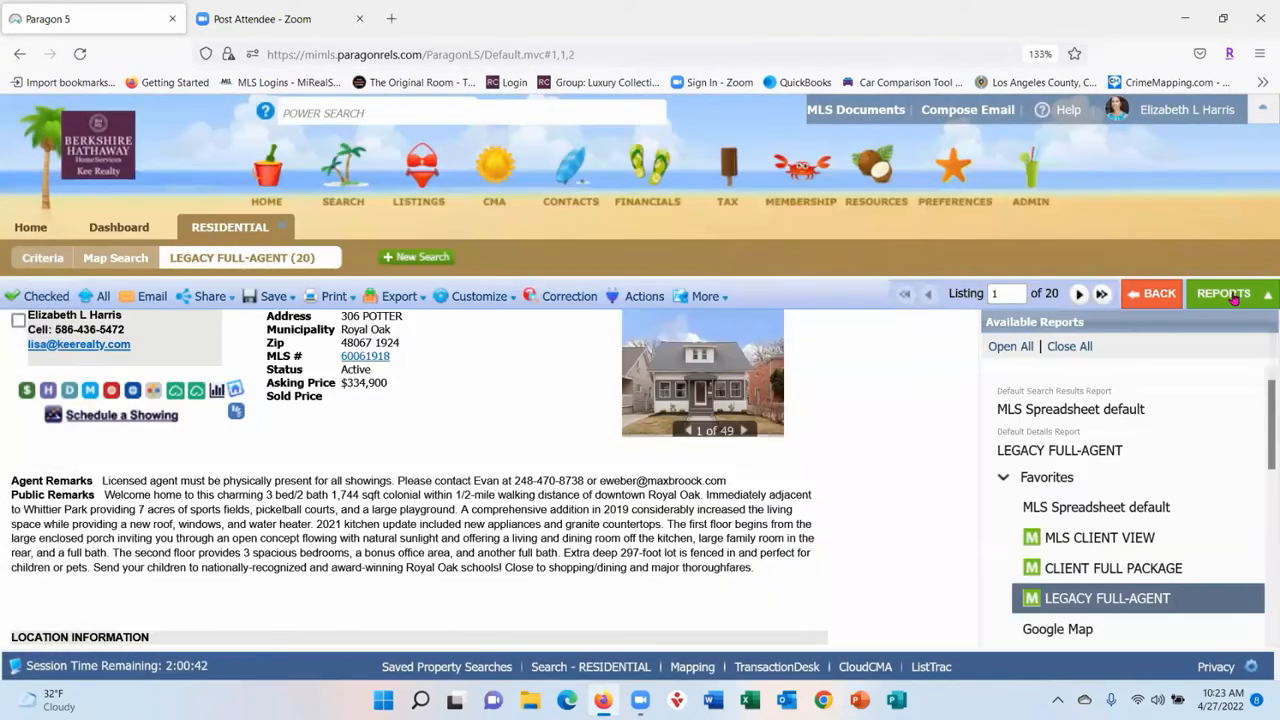
- Switch to MLS CLIENT VIEW and scroll through its RESIDENTIAL field preferences layout
{"action": "left_click", "coordinate": [1143, 540]}
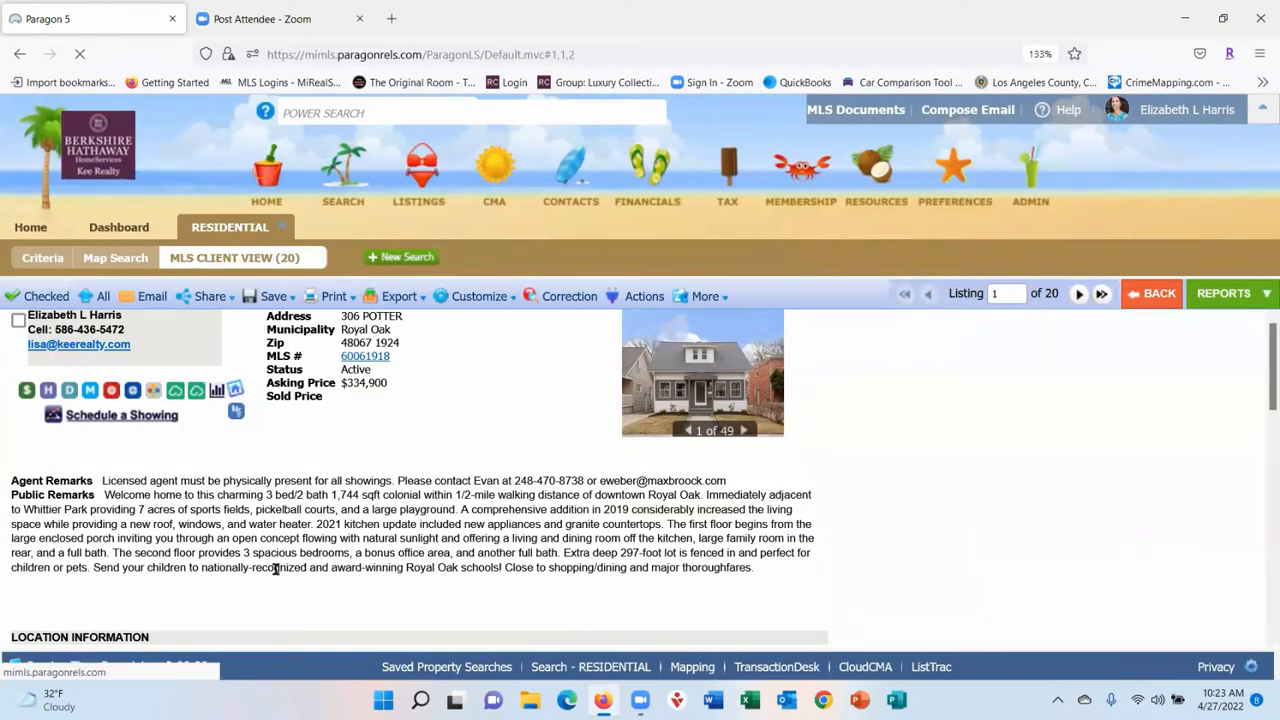
{"action": "mouse_move", "coordinate": [493, 302]}
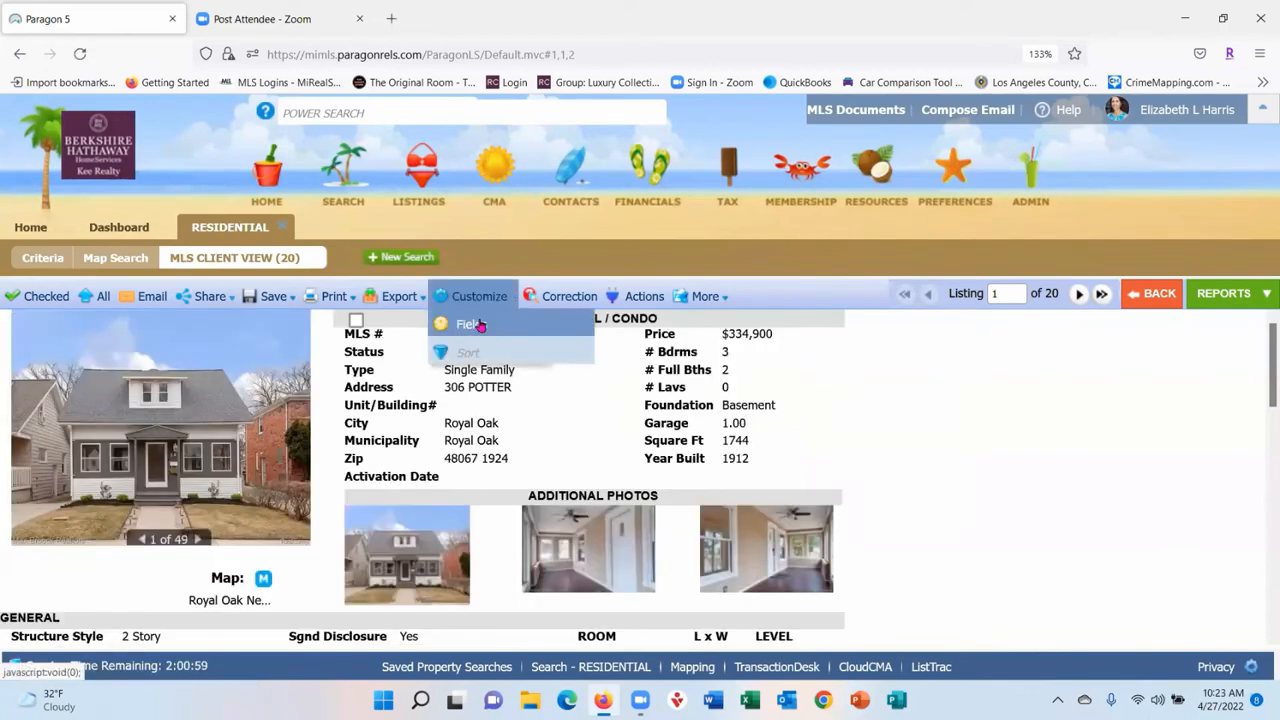
{"action": "left_click", "coordinate": [480, 326]}
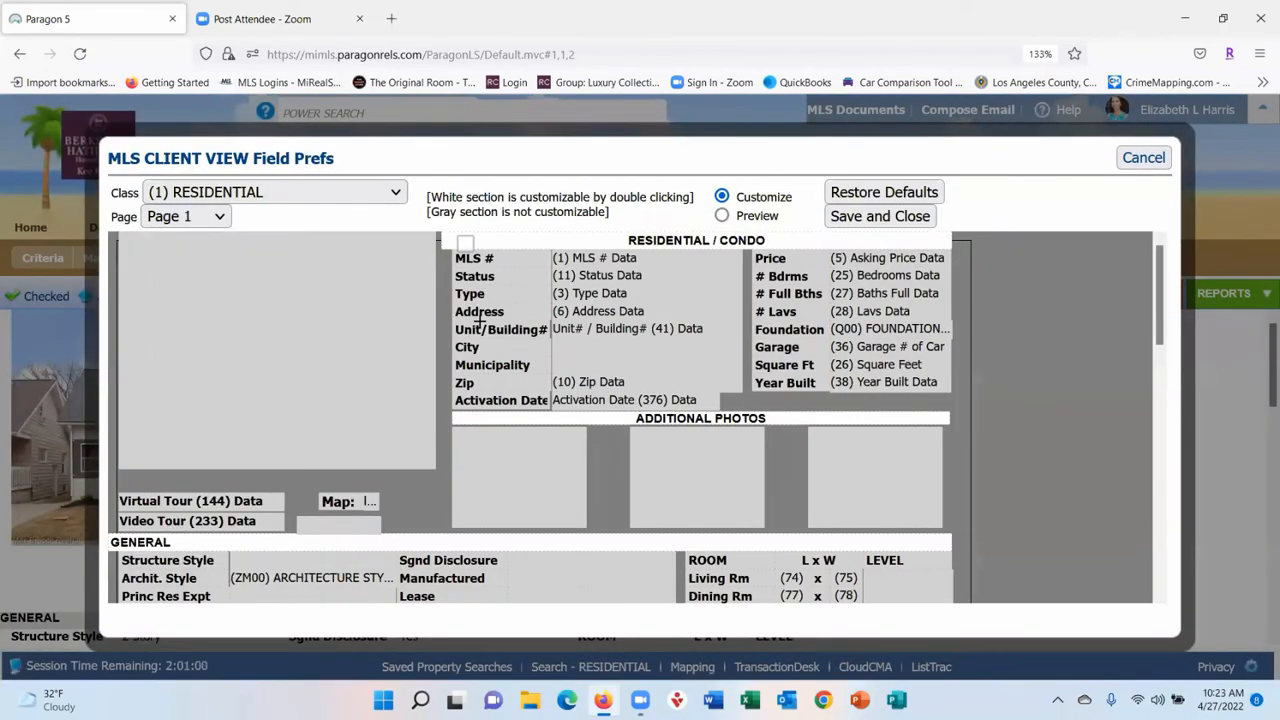
{"action": "scroll", "coordinate": [565, 483], "scroll_direction": "down", "scroll_amount": 6}
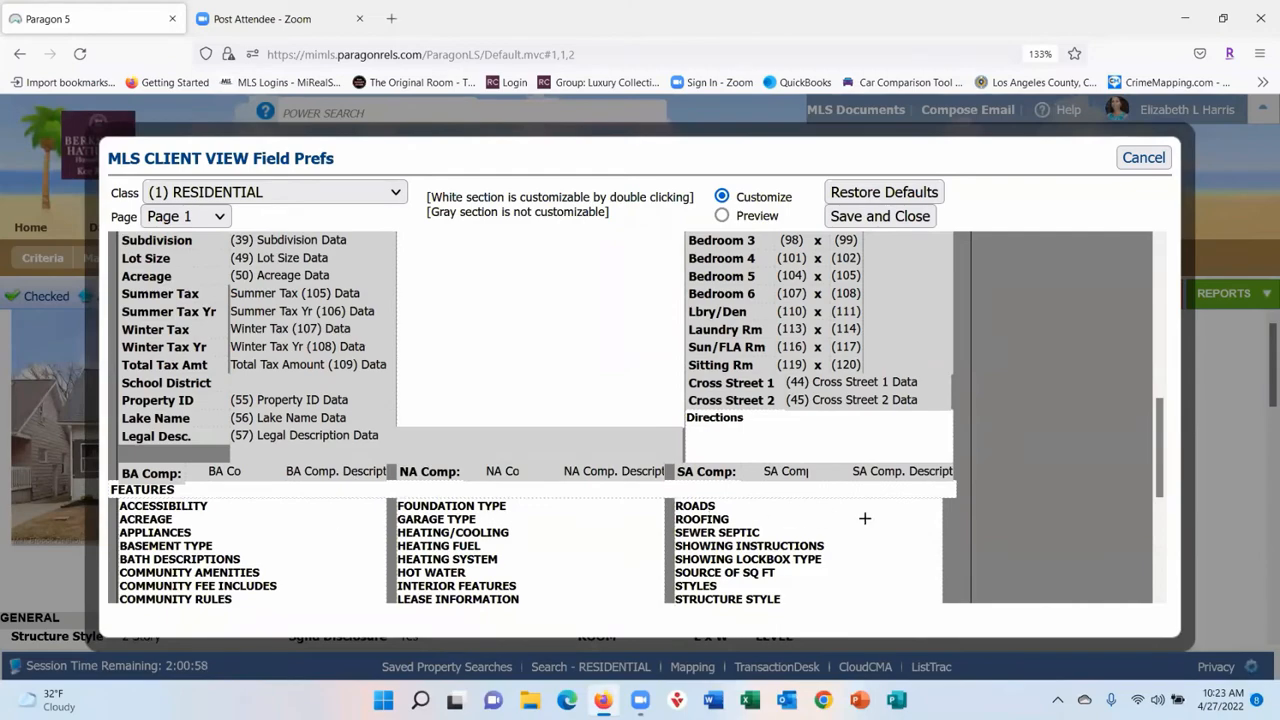
{"action": "scroll", "coordinate": [648, 412], "scroll_direction": "up", "scroll_amount": 6}
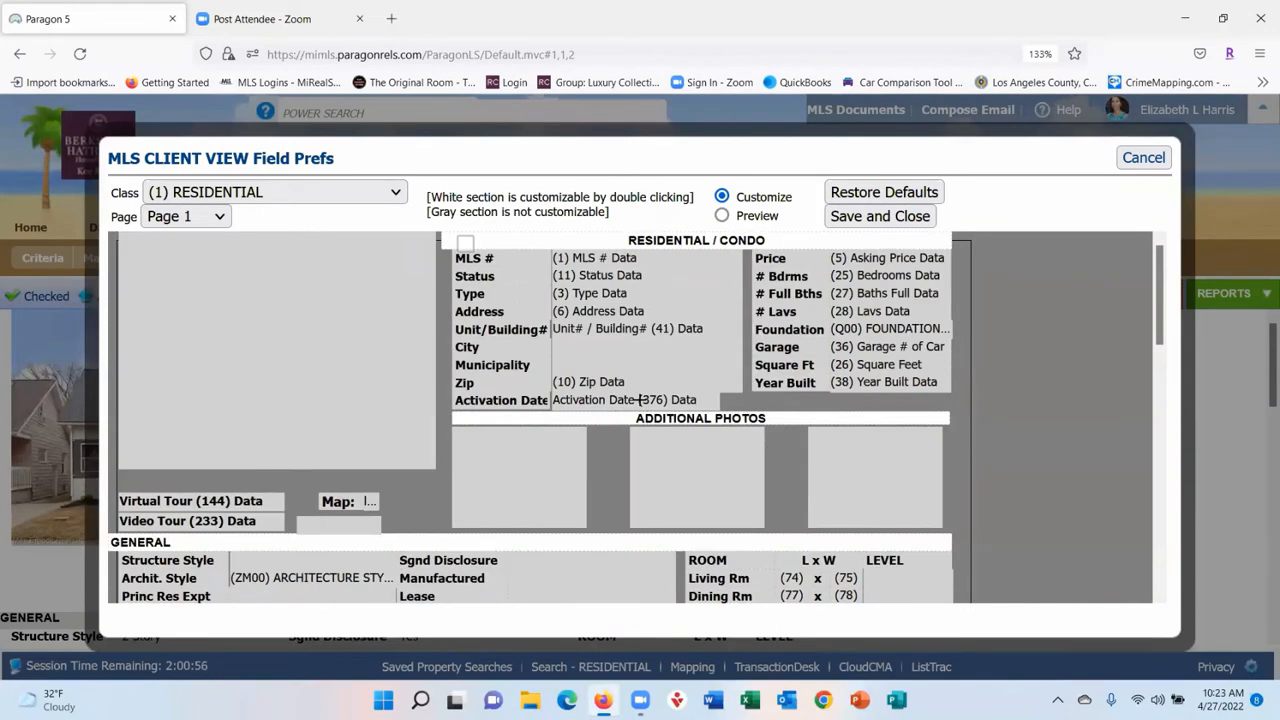
{"action": "scroll", "coordinate": [600, 363], "scroll_direction": "down", "scroll_amount": 5}
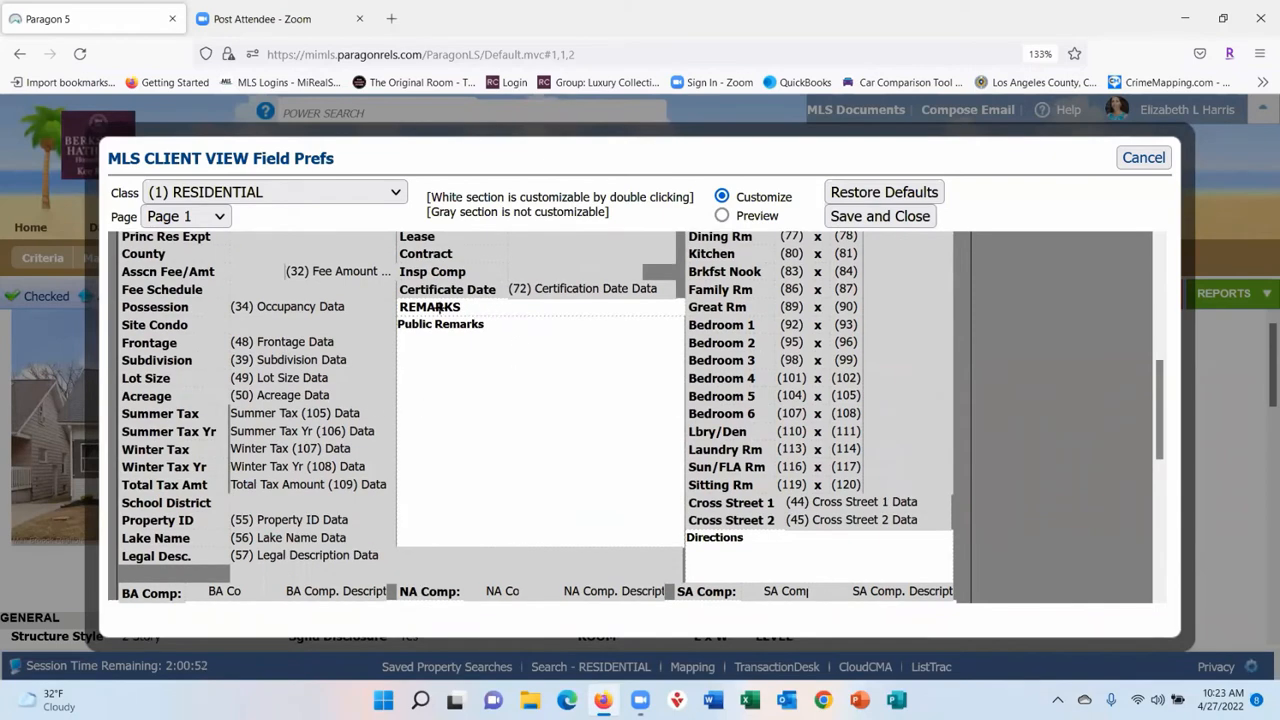
{"action": "double_click", "coordinate": [499, 357]}
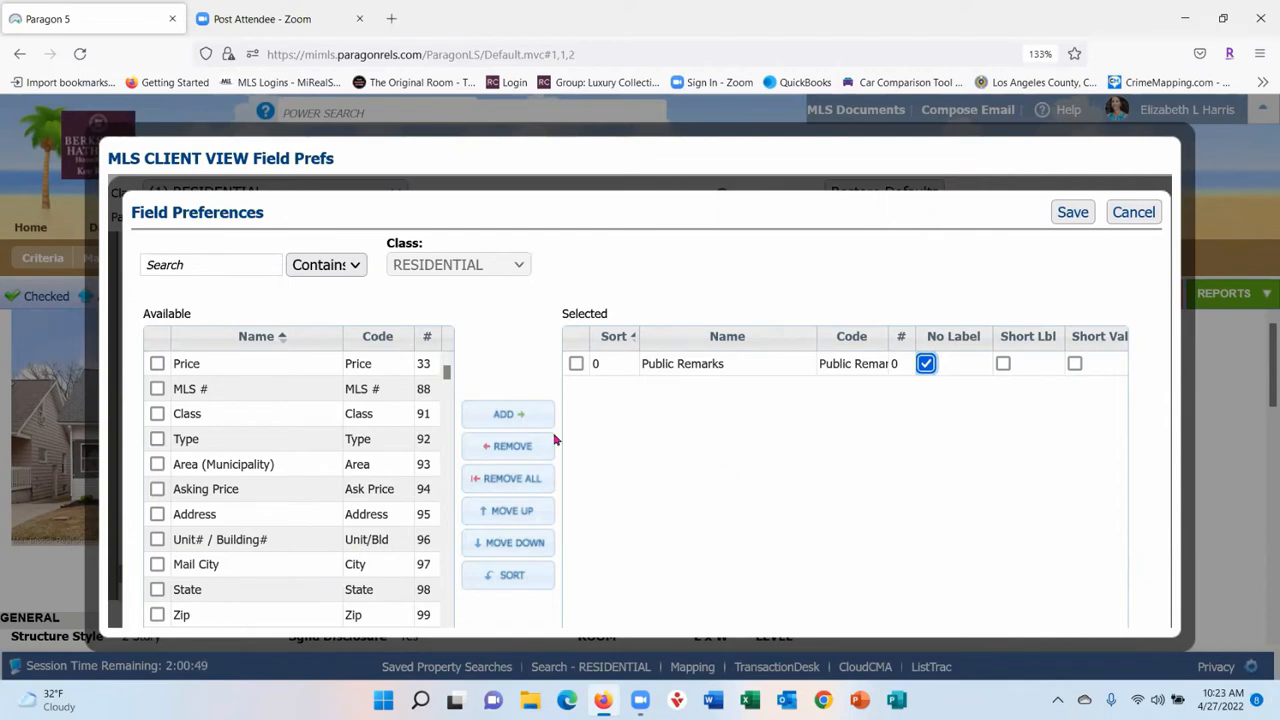
{"action": "scroll", "coordinate": [300, 450], "scroll_direction": "down", "scroll_amount": 3}
{"action": "scroll", "coordinate": [300, 450], "scroll_direction": "down", "scroll_amount": 5}
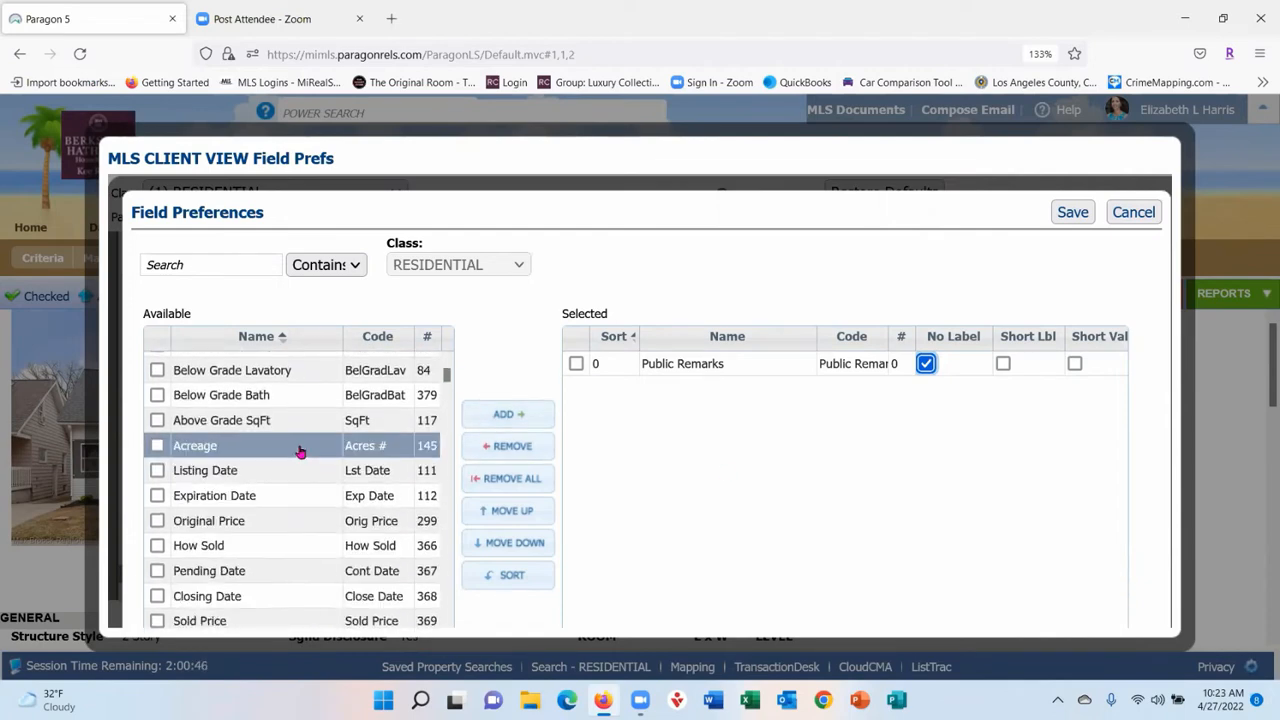
{"action": "scroll", "coordinate": [267, 447], "scroll_direction": "down", "scroll_amount": 5}
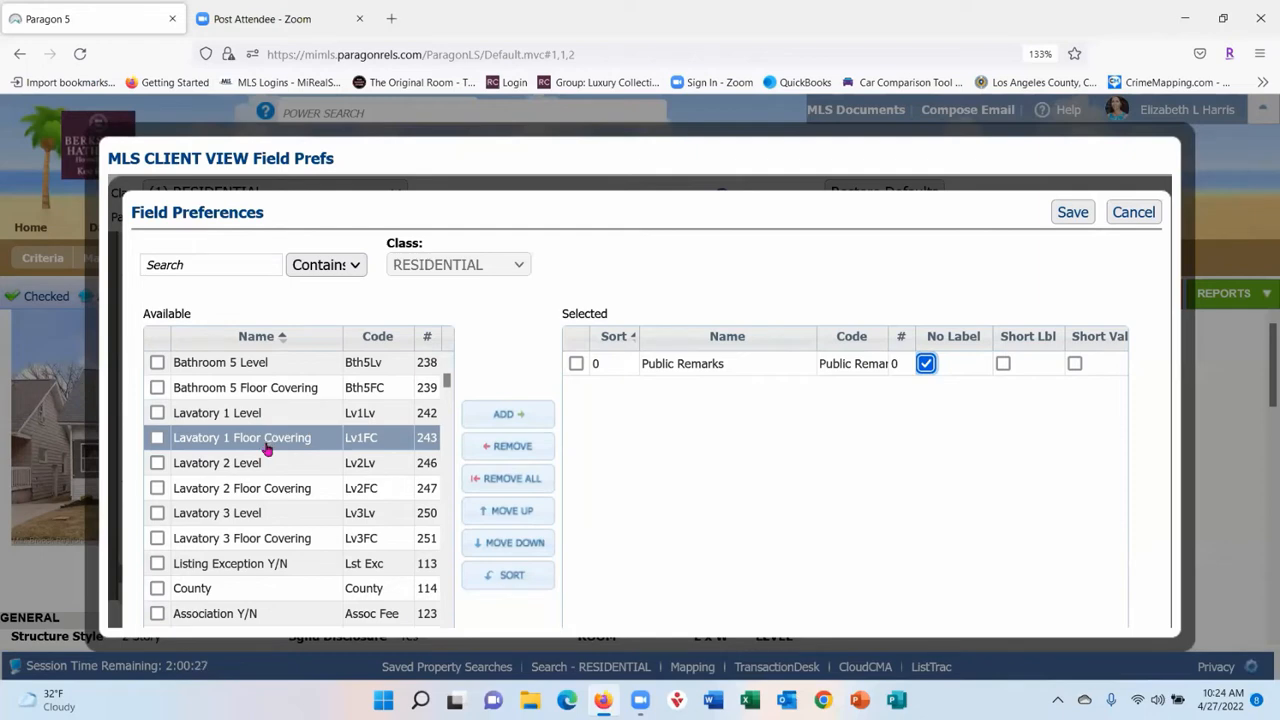
{"action": "left_click", "coordinate": [1150, 213]}
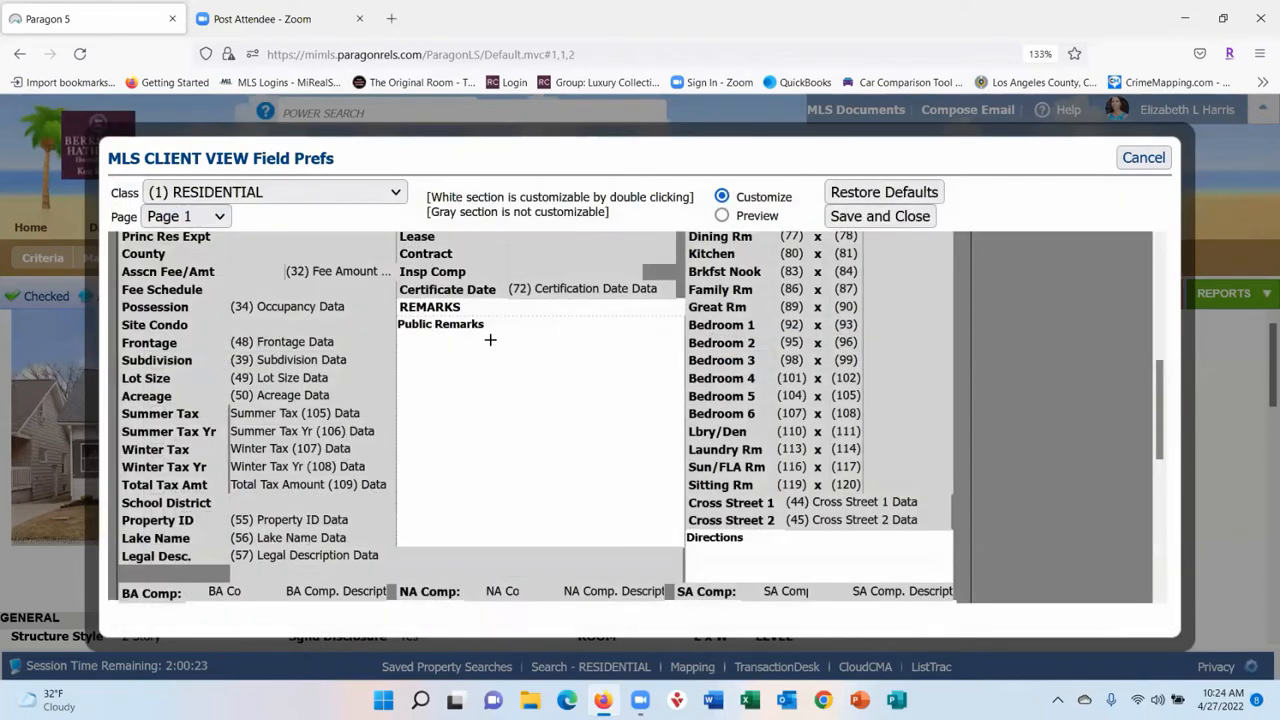
{"action": "scroll", "coordinate": [490, 340], "scroll_direction": "down", "scroll_amount": 4}
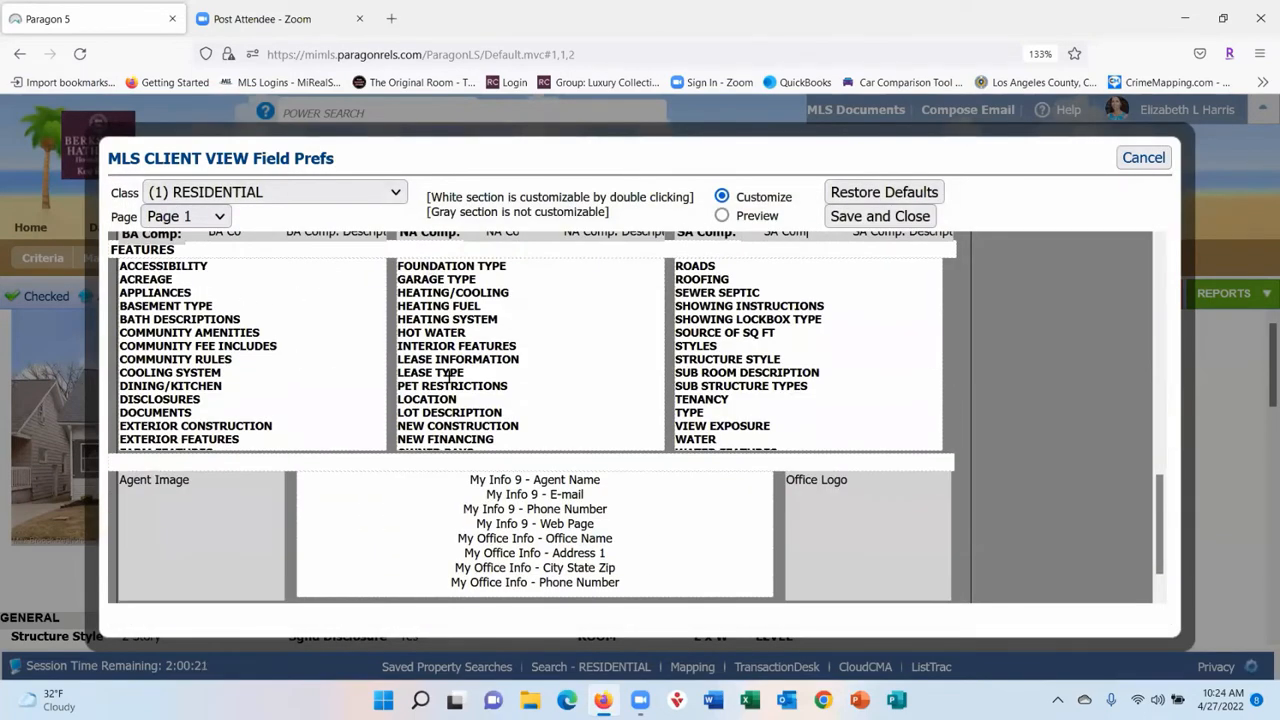
- Review the Features section's selected fields, then cancel both it and the client view layout
{"action": "double_click", "coordinate": [891, 340]}
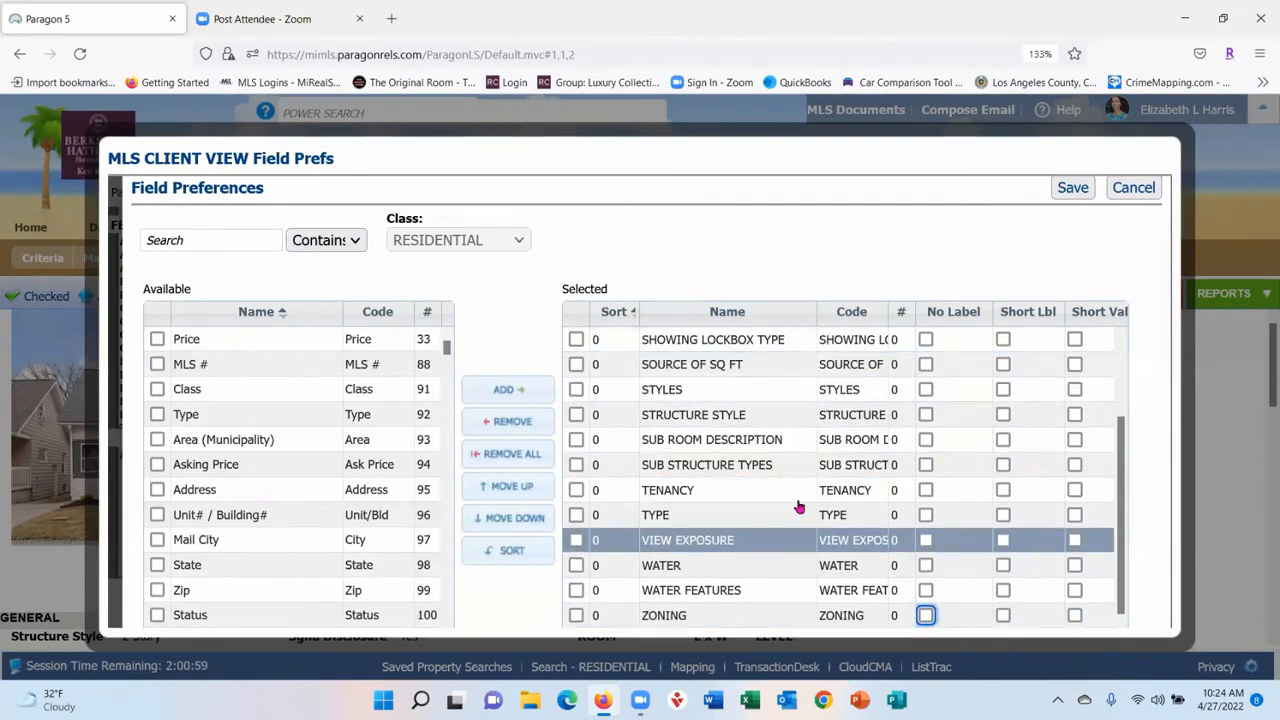
{"action": "scroll", "coordinate": [788, 470], "scroll_direction": "up", "scroll_amount": 2}
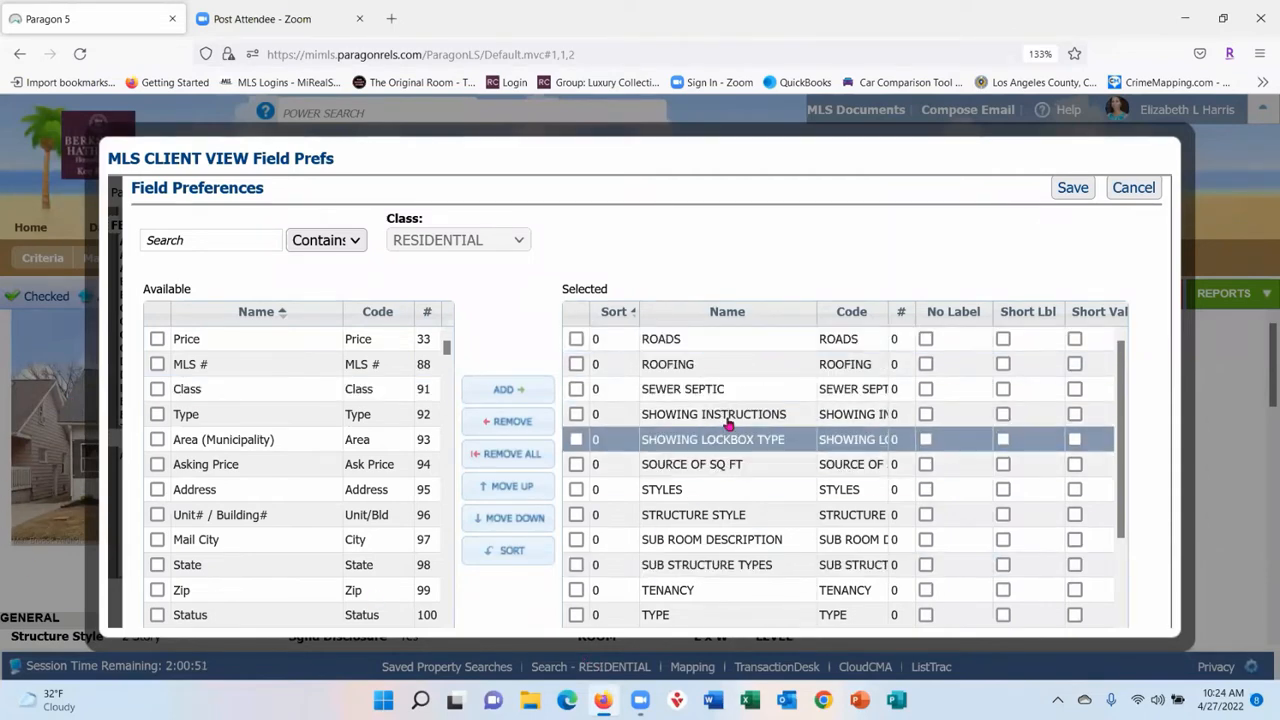
{"action": "scroll", "coordinate": [731, 418], "scroll_direction": "down", "scroll_amount": 1}
{"action": "scroll", "coordinate": [731, 418], "scroll_direction": "down", "scroll_amount": 1}
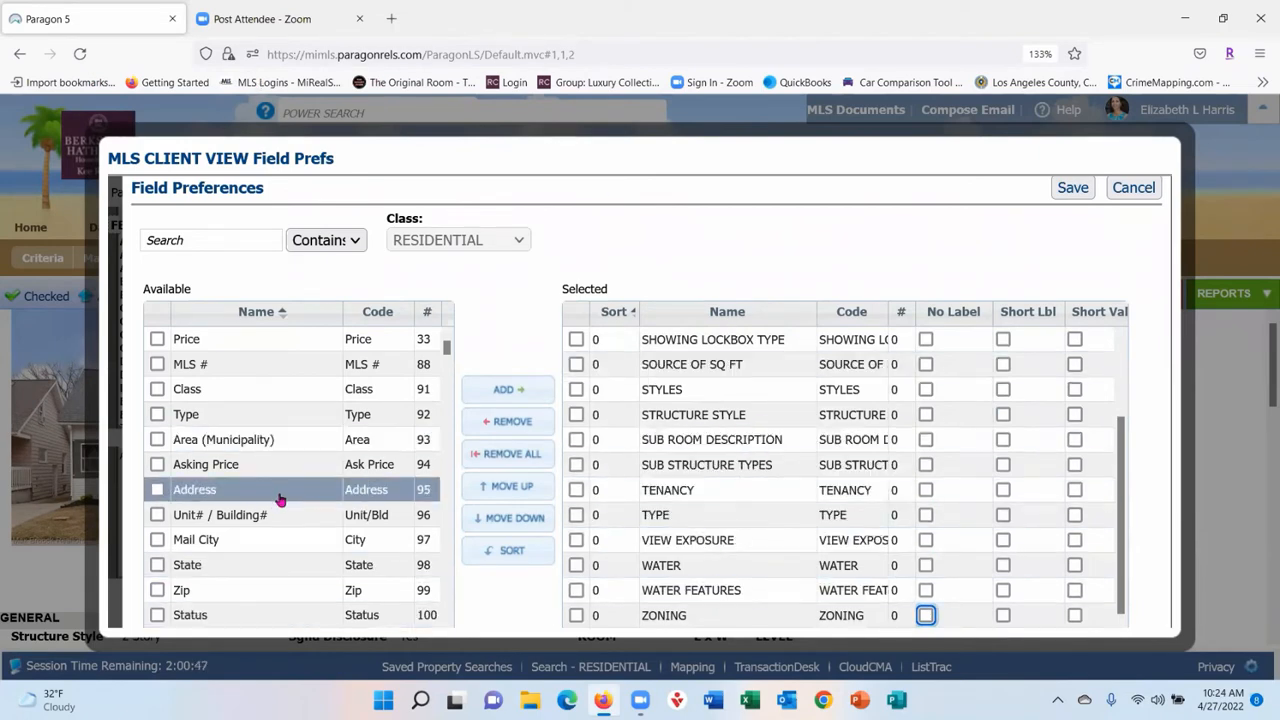
{"action": "left_click", "coordinate": [1133, 187]}
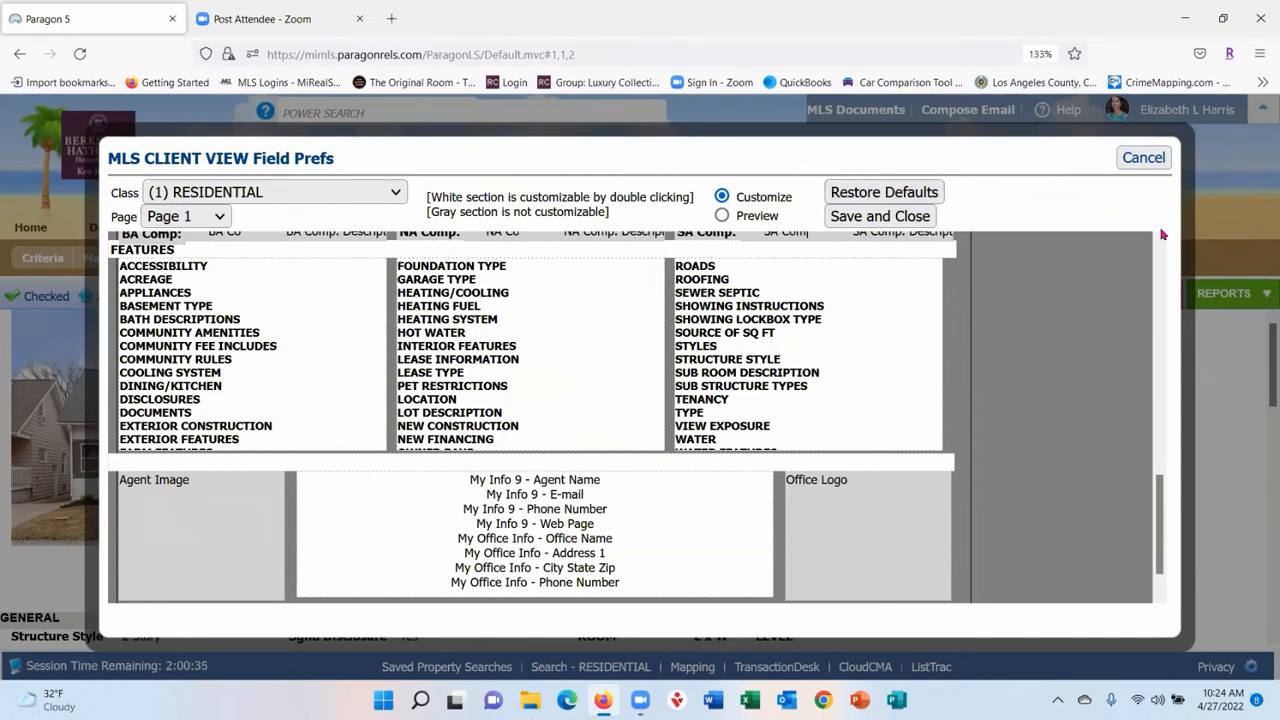
{"action": "left_click", "coordinate": [1141, 157]}
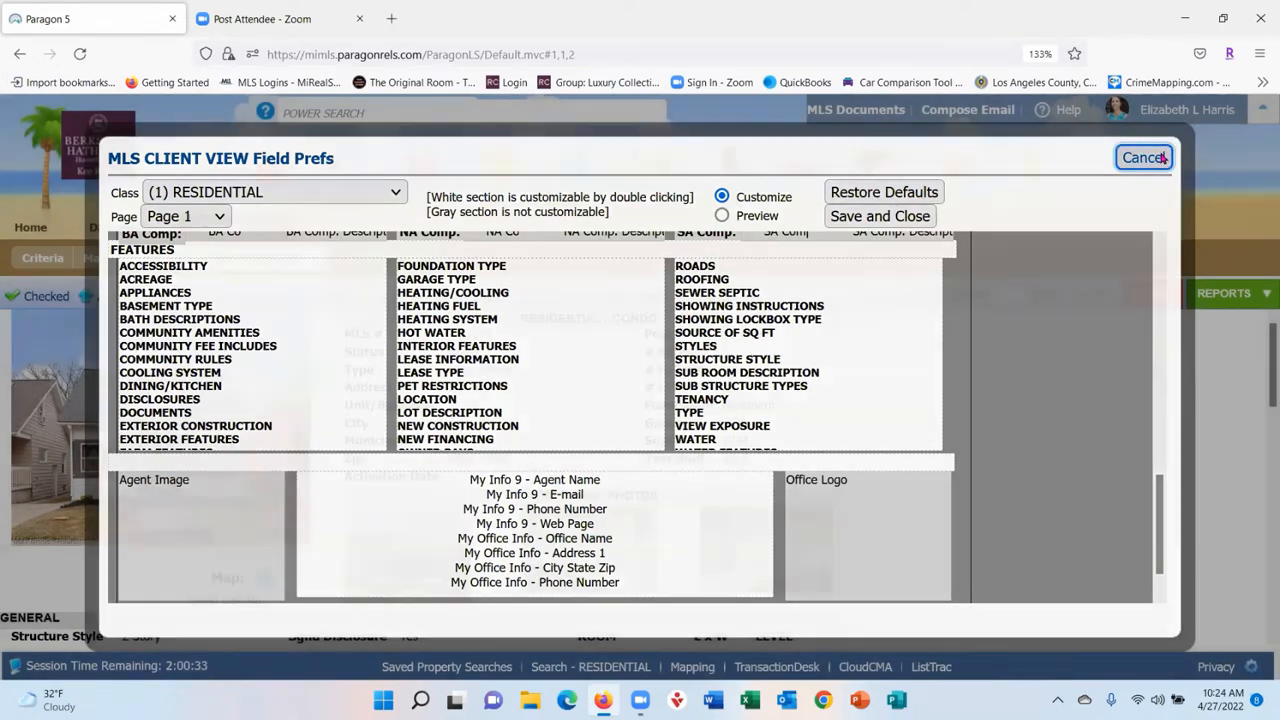
- Collapse Favorites, expand Details and view the listings in Custom Detail #1
{"action": "left_click", "coordinate": [1231, 299]}
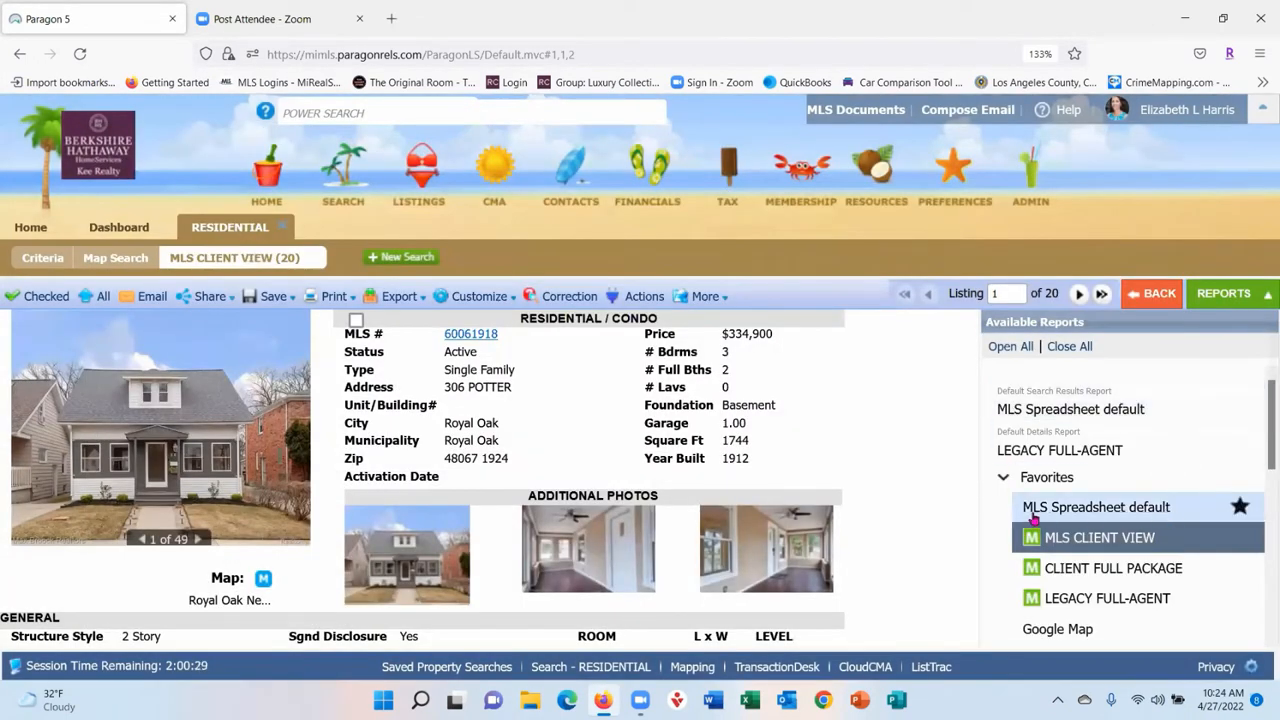
{"action": "left_click", "coordinate": [1185, 478]}
{"action": "scroll", "coordinate": [1187, 445], "scroll_direction": "down", "scroll_amount": 2}
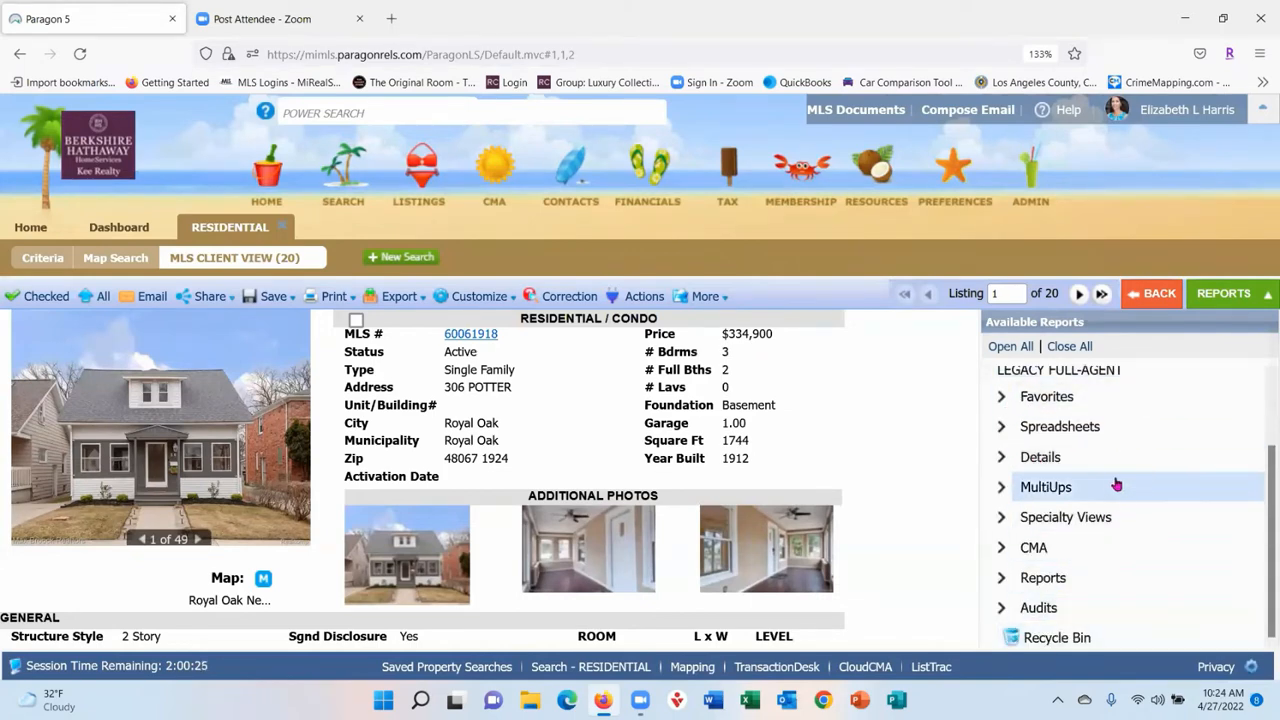
{"action": "left_click", "coordinate": [1009, 455]}
{"action": "scroll", "coordinate": [1165, 445], "scroll_direction": "down", "scroll_amount": 4}
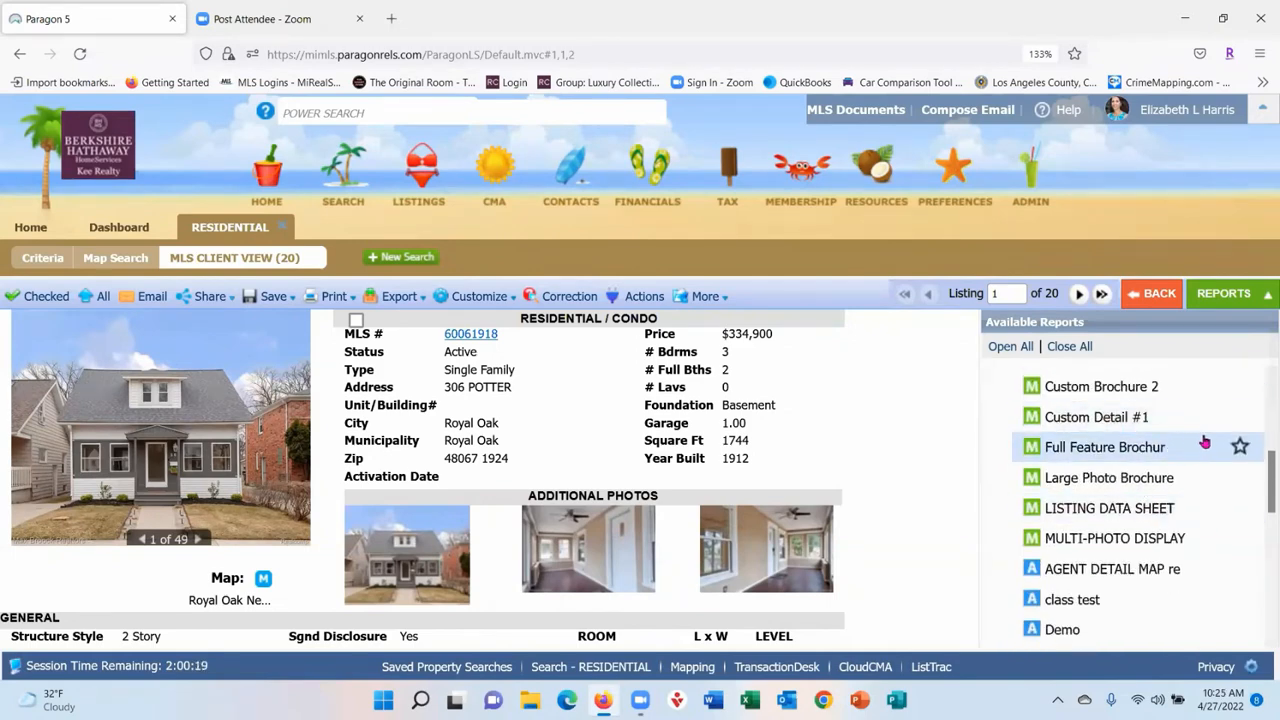
{"action": "left_click", "coordinate": [1115, 420]}
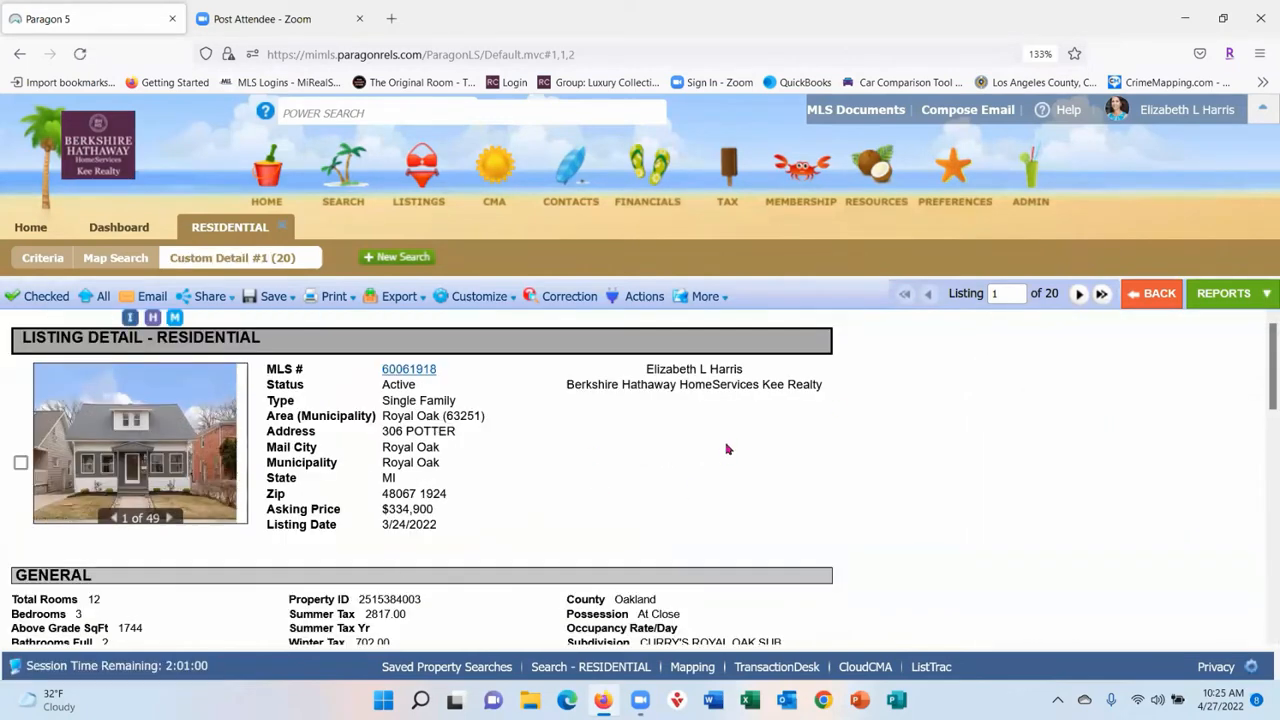
{"action": "scroll", "coordinate": [726, 446], "scroll_direction": "down", "scroll_amount": 10}
{"action": "scroll", "coordinate": [692, 440], "scroll_direction": "up", "scroll_amount": 10}
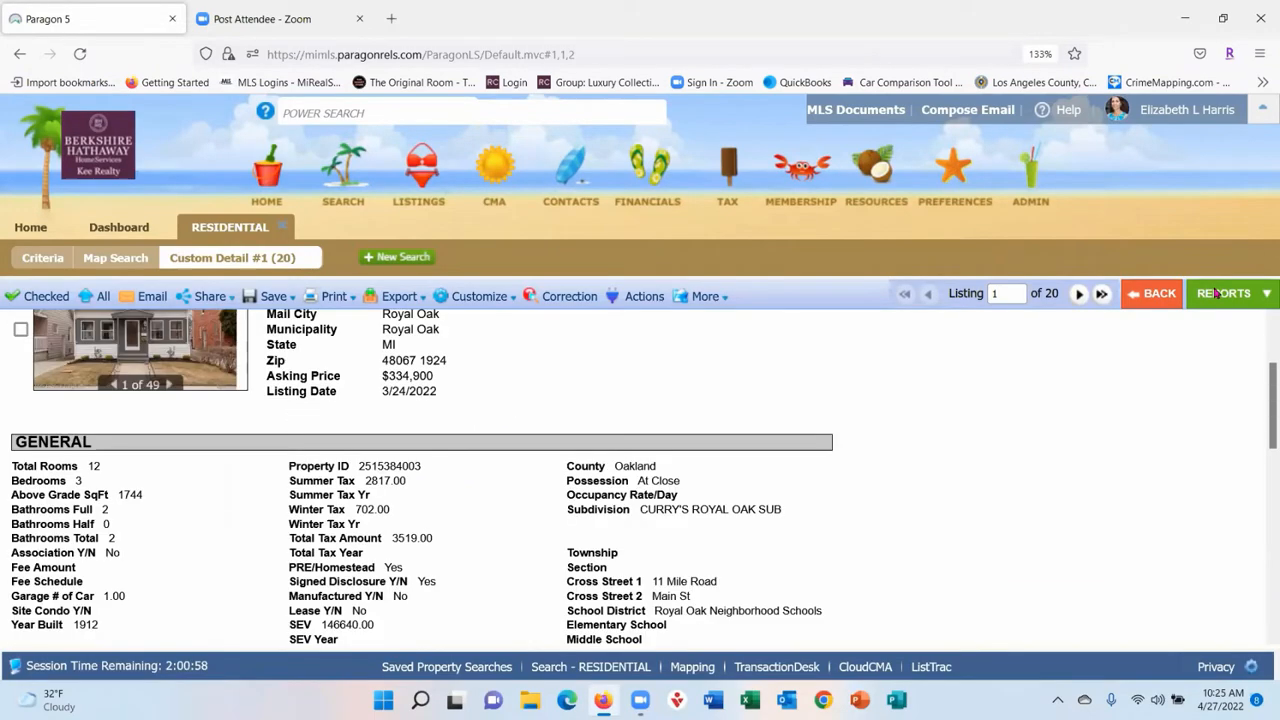
{"action": "left_click", "coordinate": [1225, 293]}
- Display the 20 listings as the Full Feature Brochure report
{"action": "left_click", "coordinate": [1101, 455]}
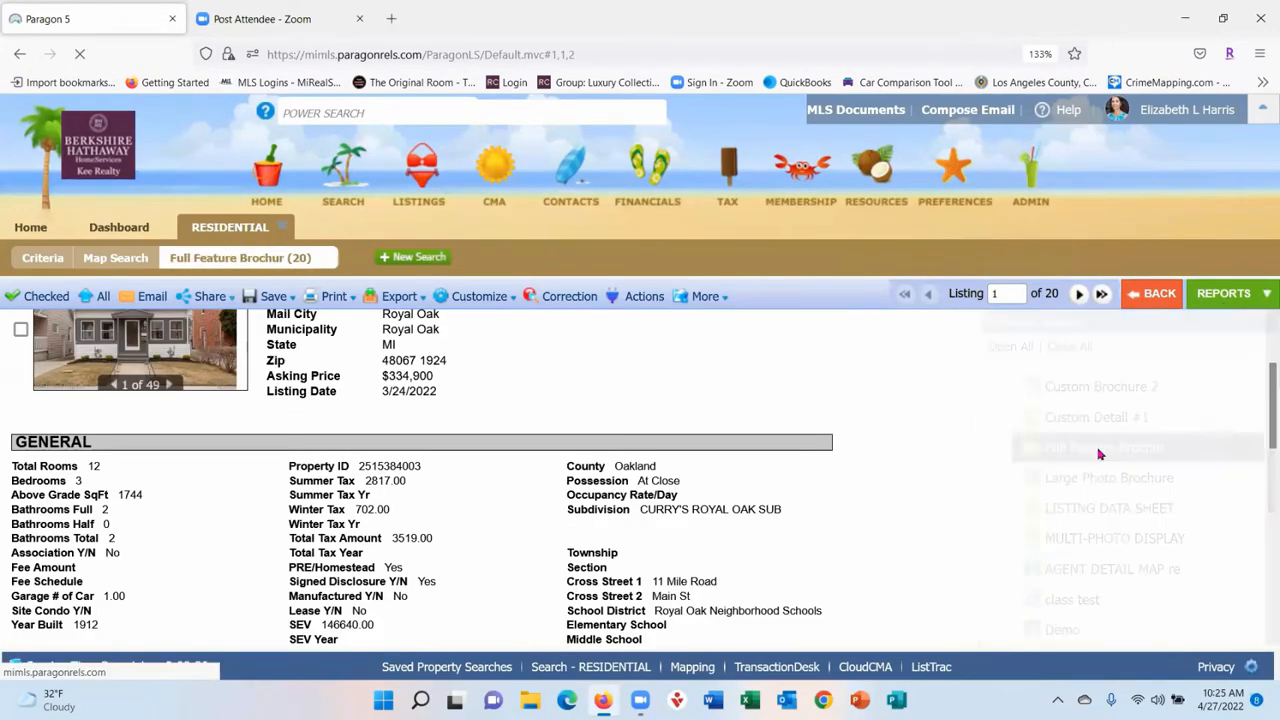
{"action": "scroll", "coordinate": [620, 415], "scroll_direction": "down", "scroll_amount": 5}
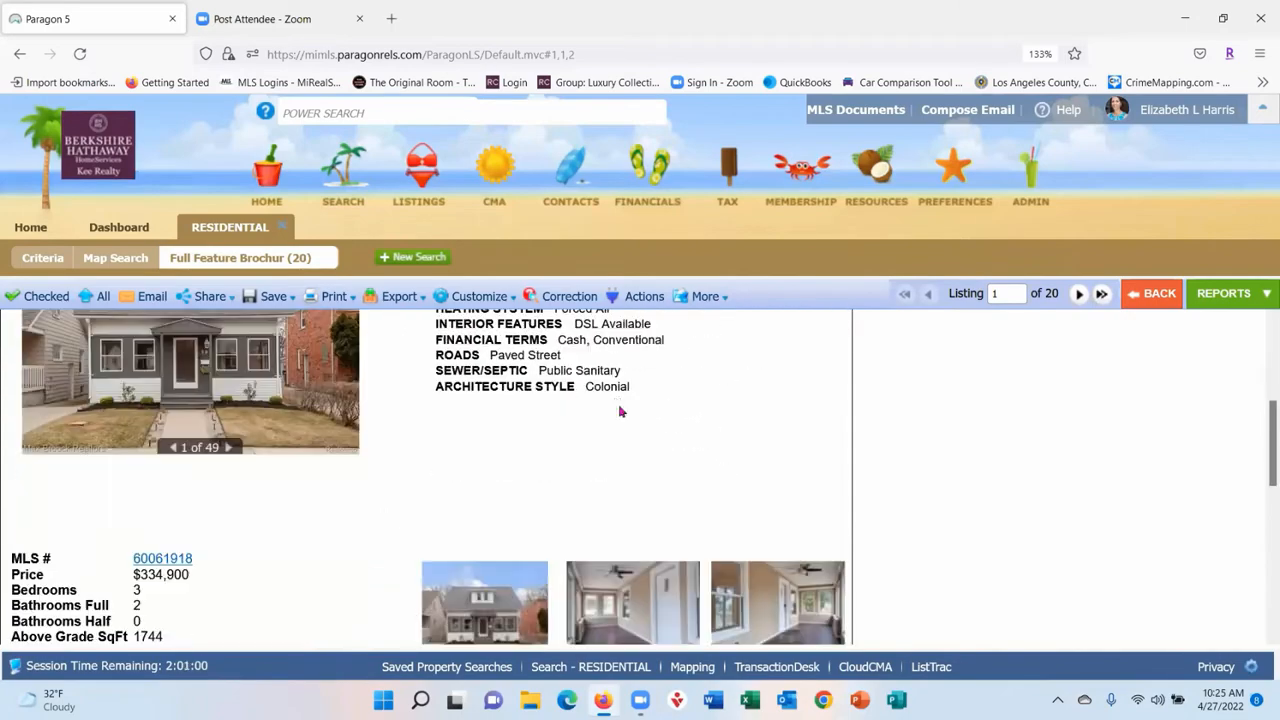
{"action": "scroll", "coordinate": [620, 415], "scroll_direction": "up", "scroll_amount": 5}
- Review the brochure's field preferences, close them unchanged, and bring up Available Reports
{"action": "left_click", "coordinate": [472, 296]}
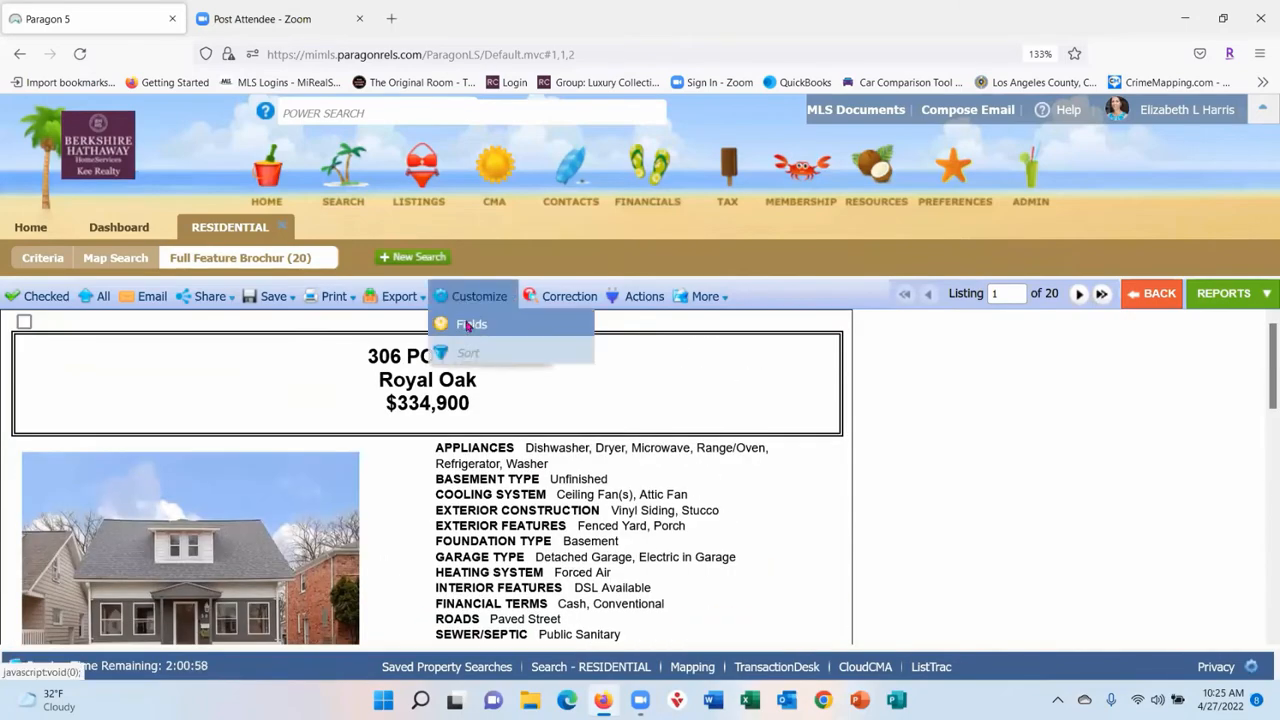
{"action": "left_click", "coordinate": [466, 322]}
{"action": "scroll", "coordinate": [849, 458], "scroll_direction": "down", "scroll_amount": 10}
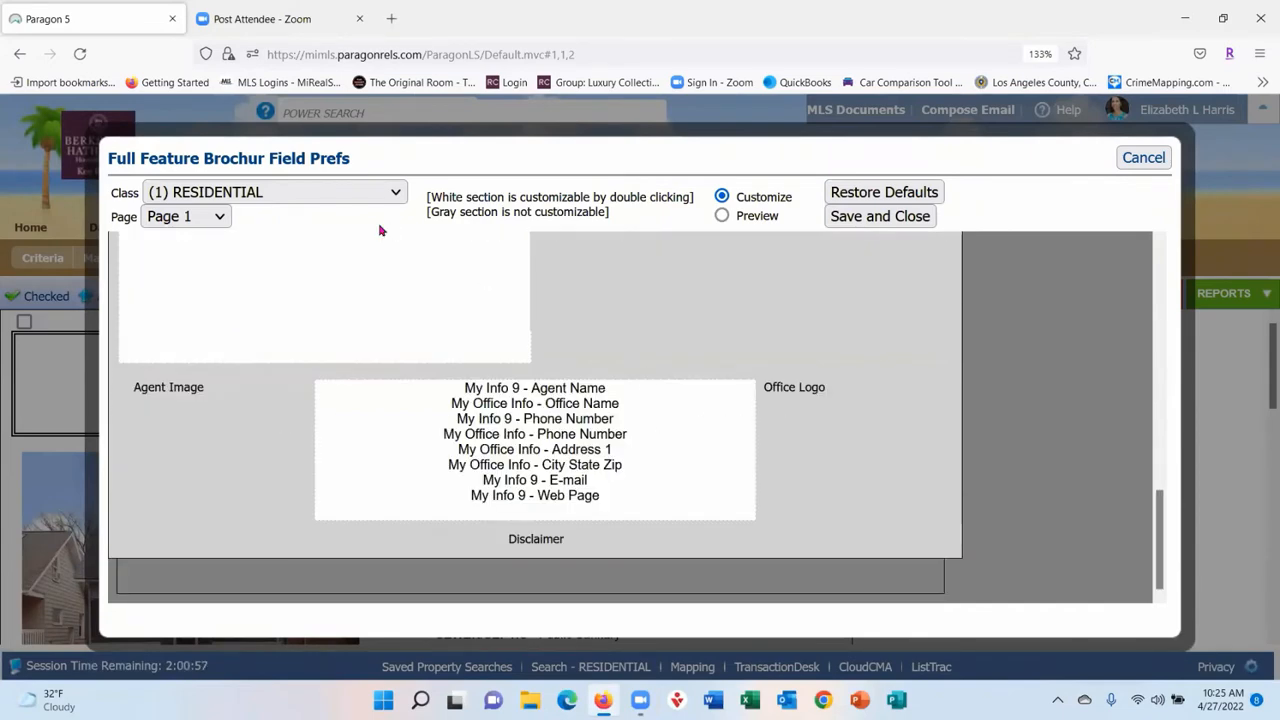
{"action": "scroll", "coordinate": [767, 300], "scroll_direction": "up", "scroll_amount": 8}
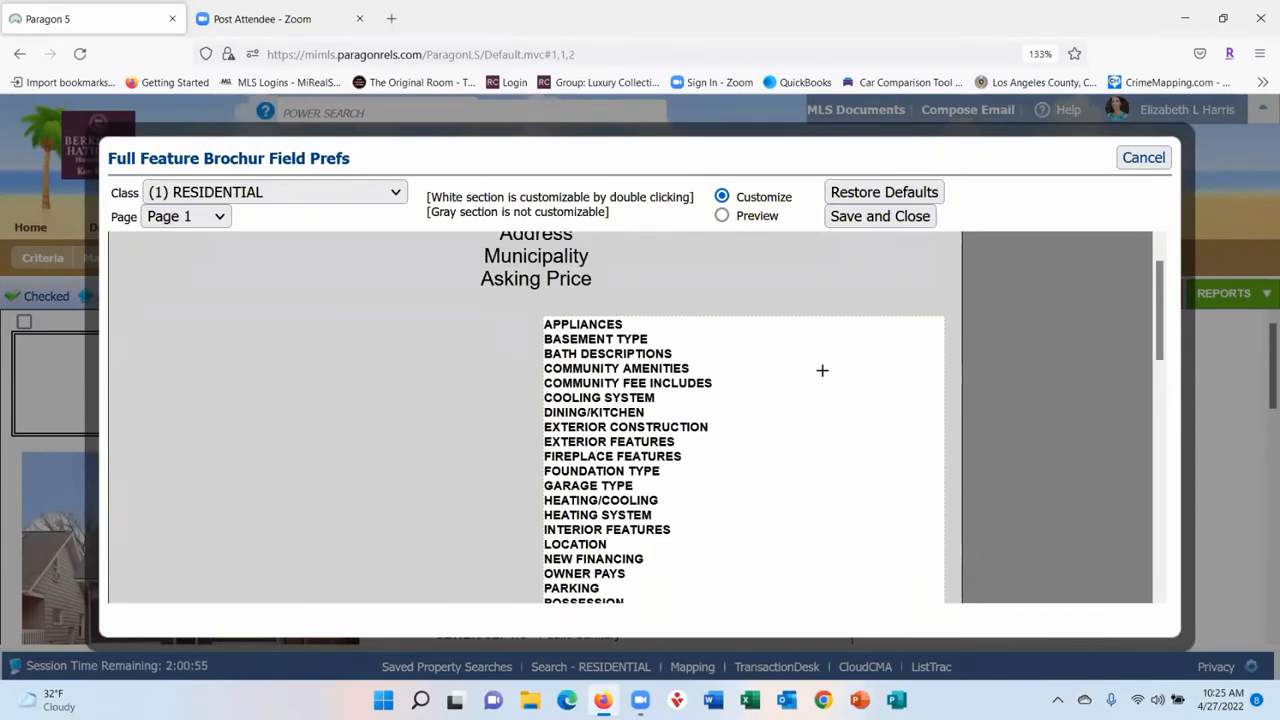
{"action": "scroll", "coordinate": [771, 322], "scroll_direction": "down", "scroll_amount": 3}
{"action": "scroll", "coordinate": [383, 498], "scroll_direction": "down", "scroll_amount": 5}
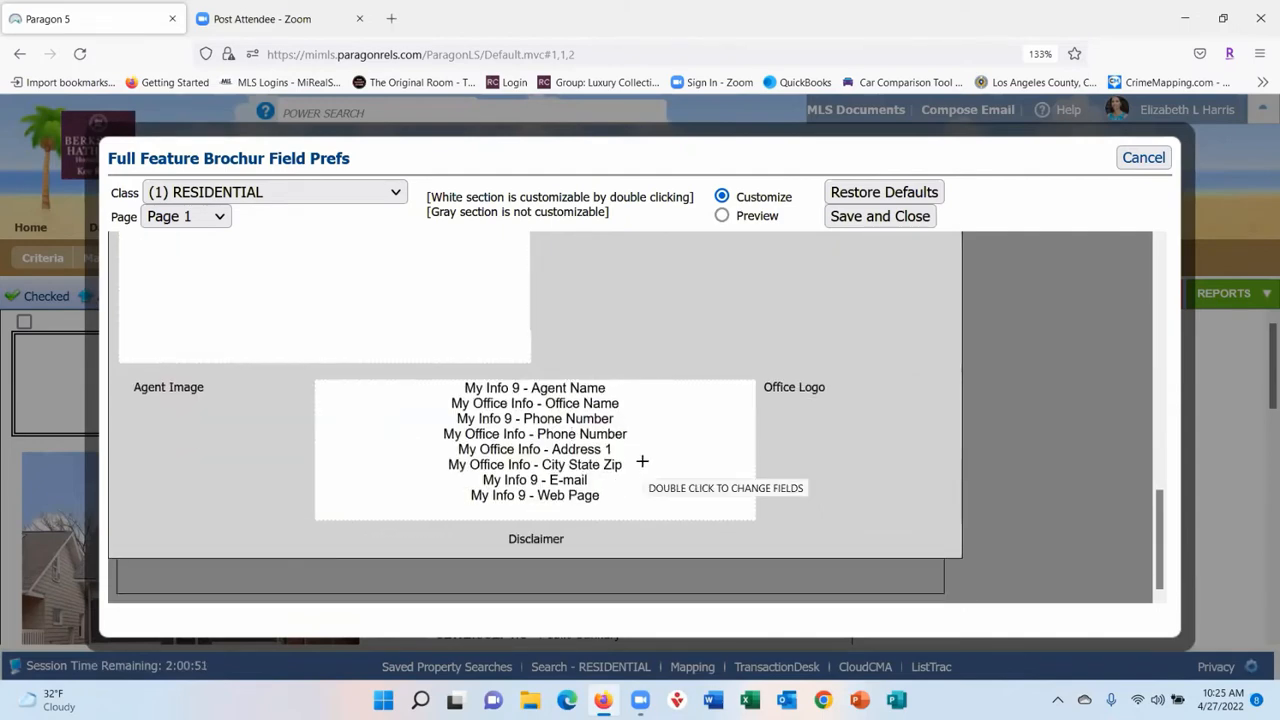
{"action": "left_click", "coordinate": [1145, 158]}
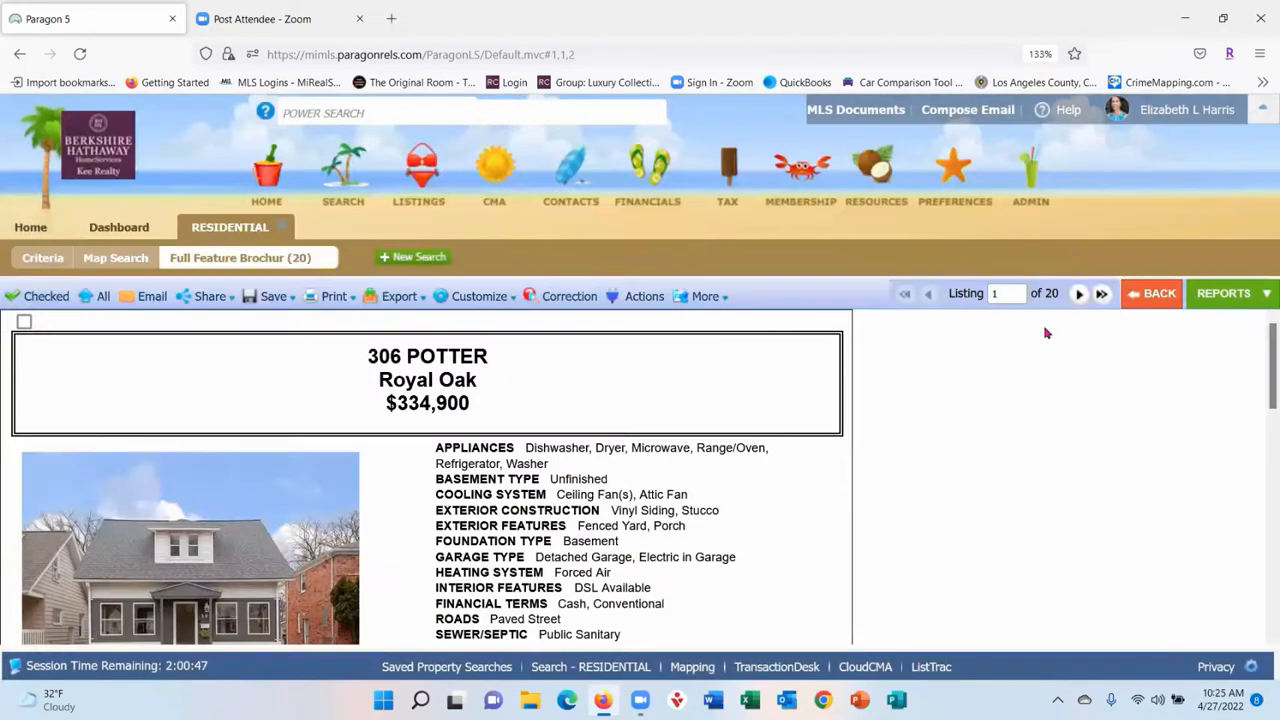
{"action": "left_click", "coordinate": [1230, 294]}
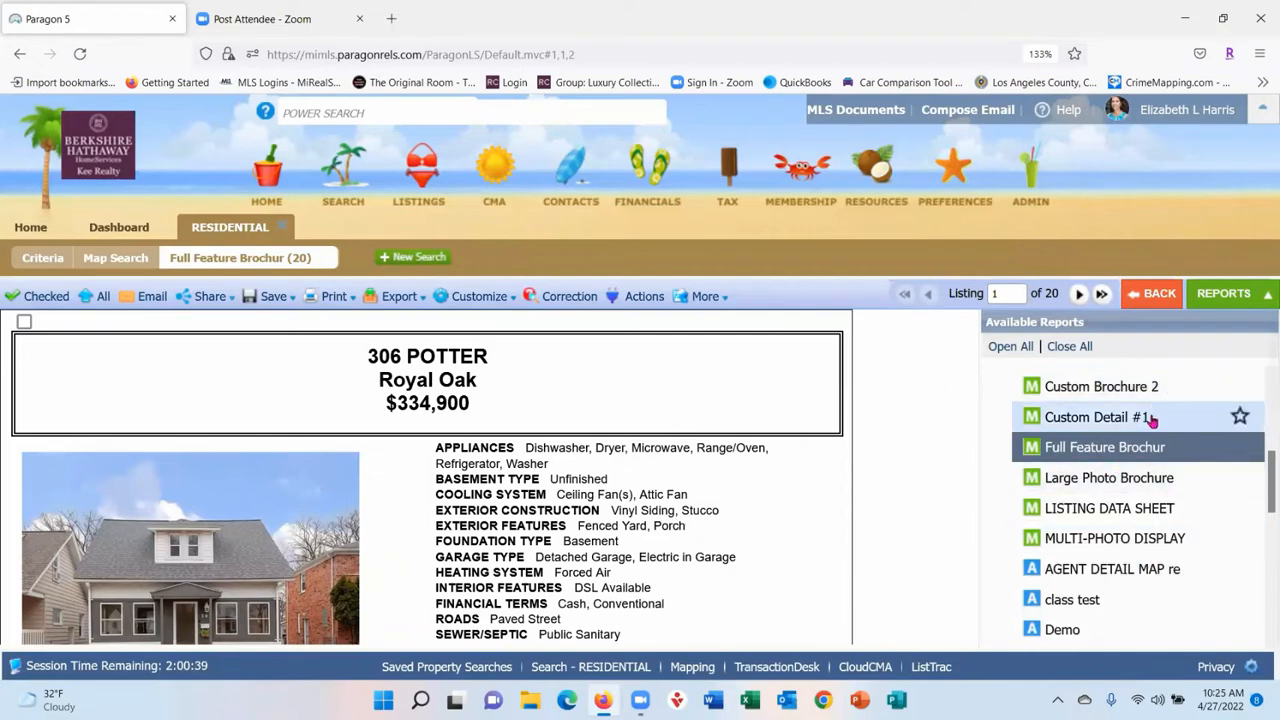
{"action": "scroll", "coordinate": [1152, 420], "scroll_direction": "down", "scroll_amount": 10}
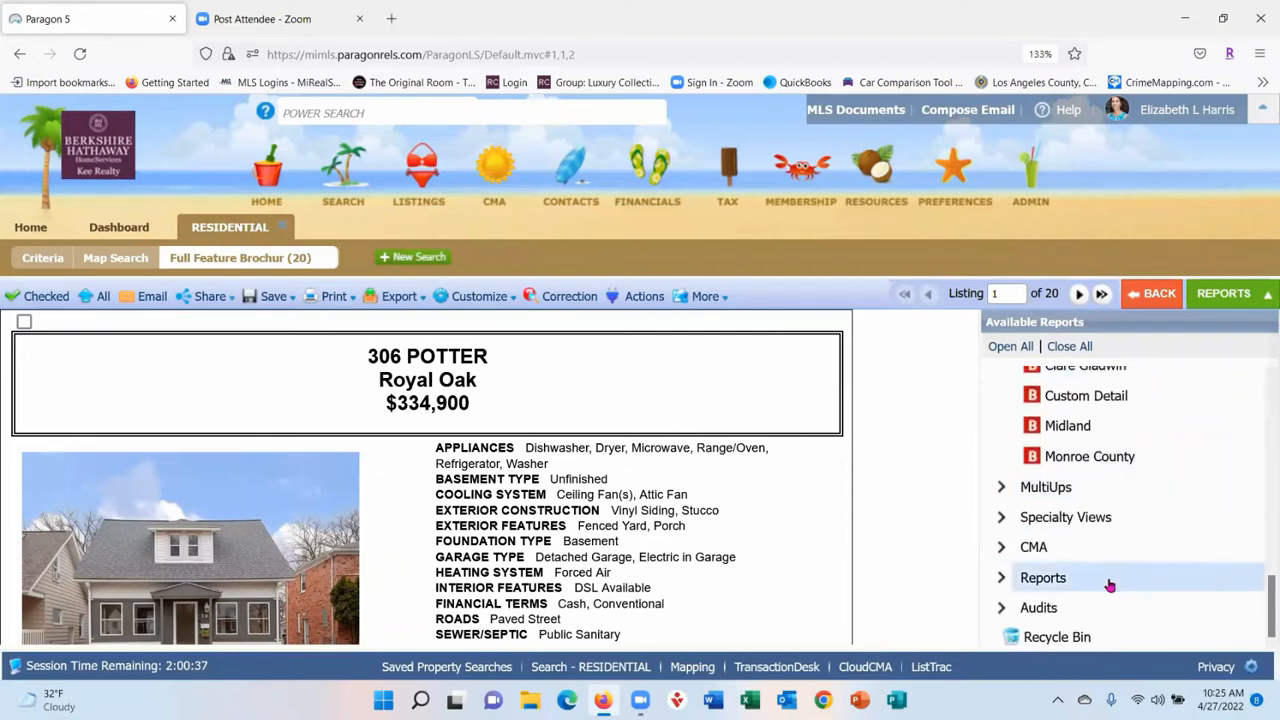
{"action": "left_click", "coordinate": [1112, 489]}
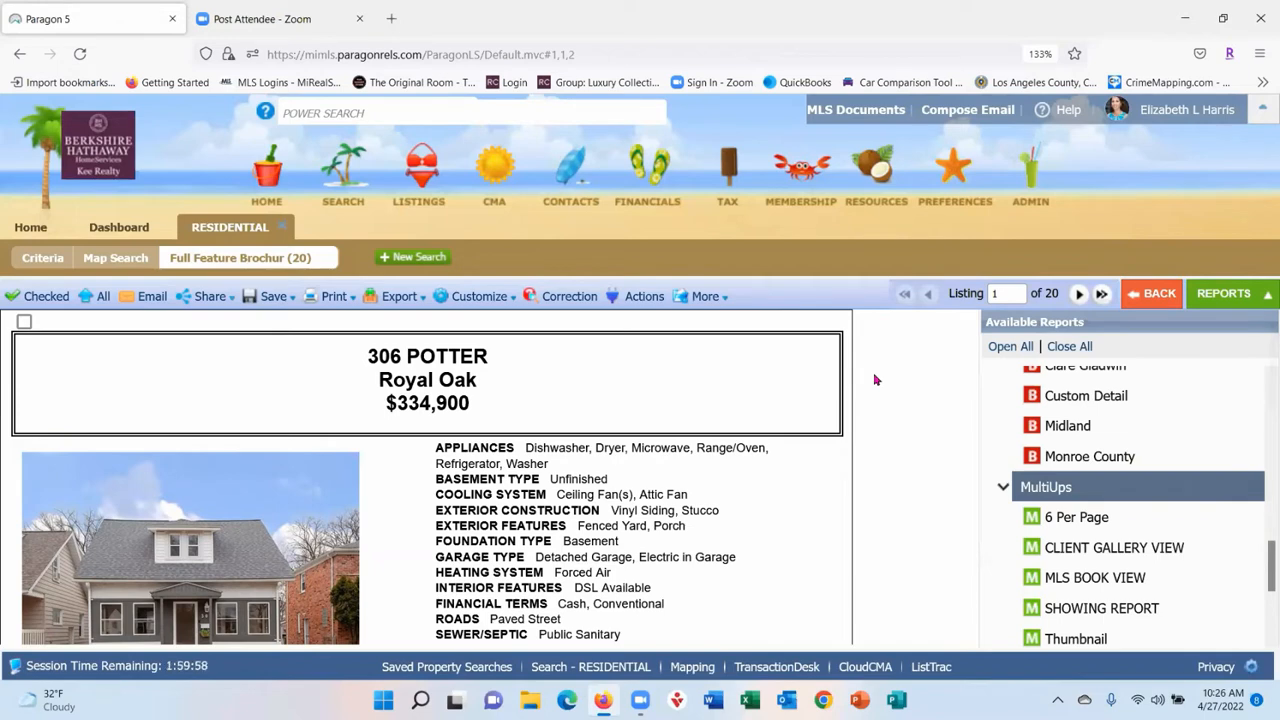
{"action": "left_click", "coordinate": [568, 296]}
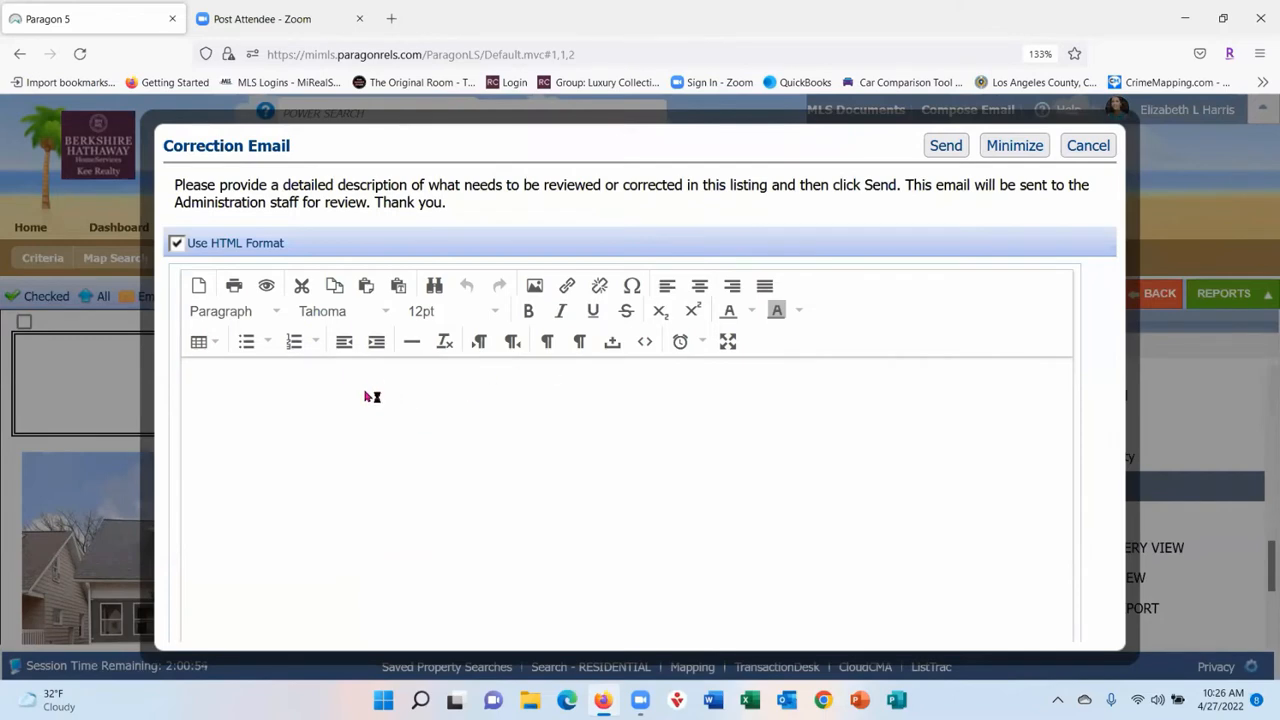
{"action": "left_click", "coordinate": [291, 410]}
{"action": "left_click", "coordinate": [1085, 148]}
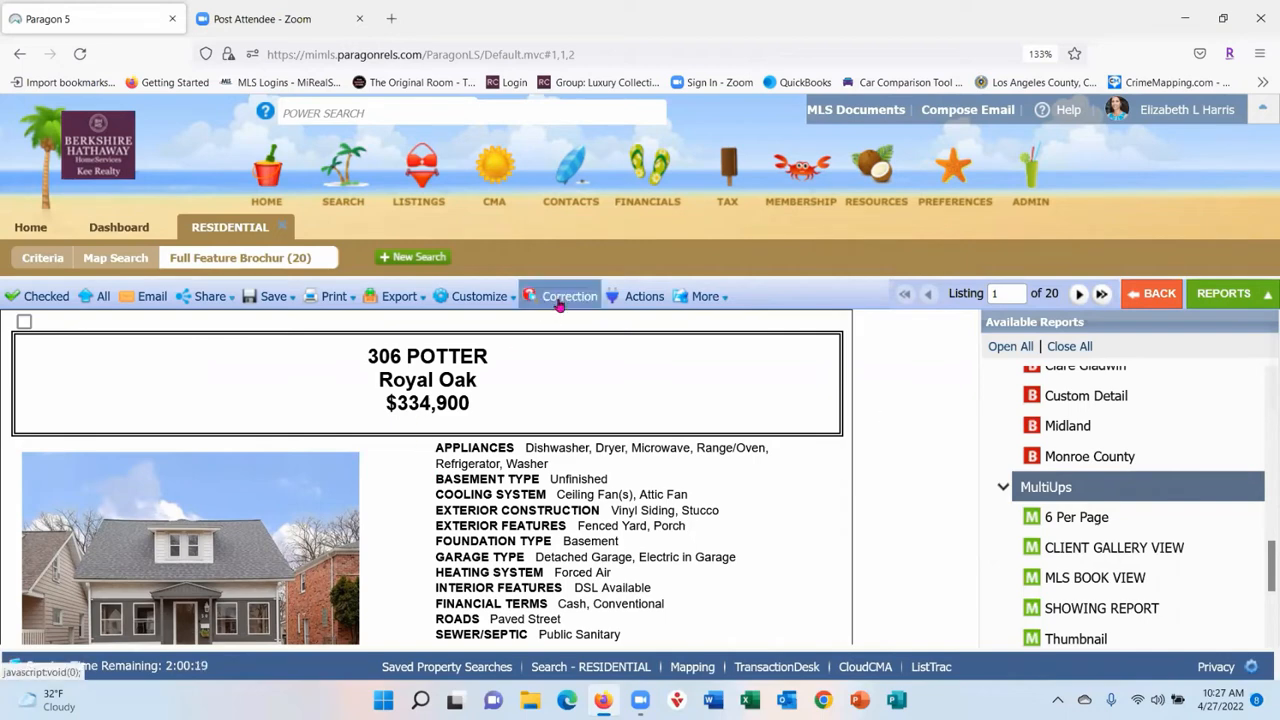
{"action": "left_click", "coordinate": [631, 296]}
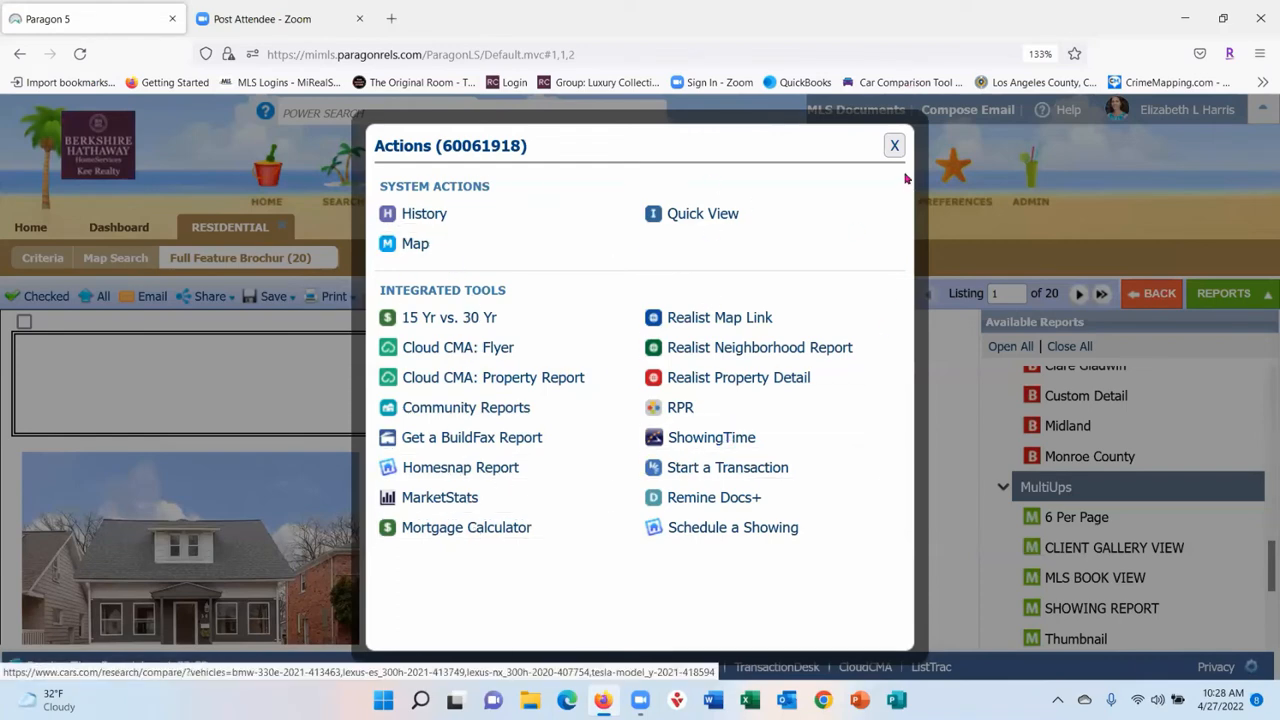
{"action": "left_click", "coordinate": [894, 146]}
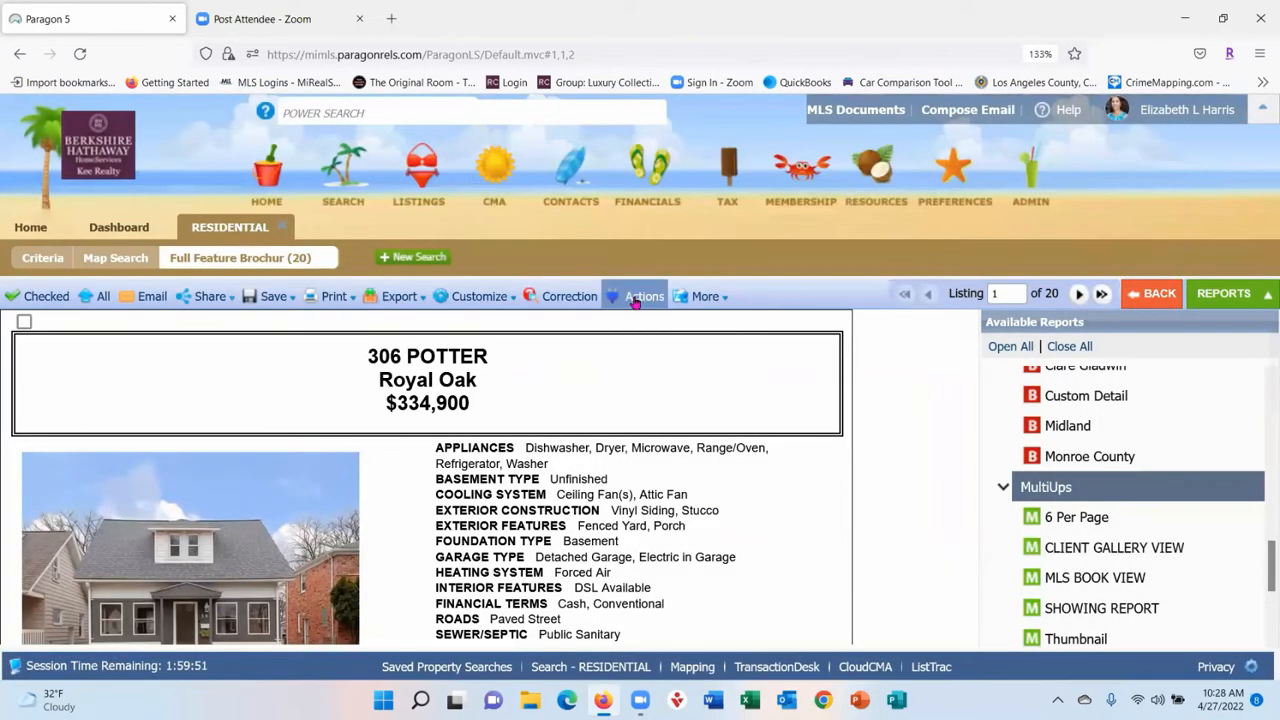
- Switch report output to PDF, open the downloaded Report(1).pdf, then minimize Acrobat Reader
{"action": "left_click", "coordinate": [703, 296]}
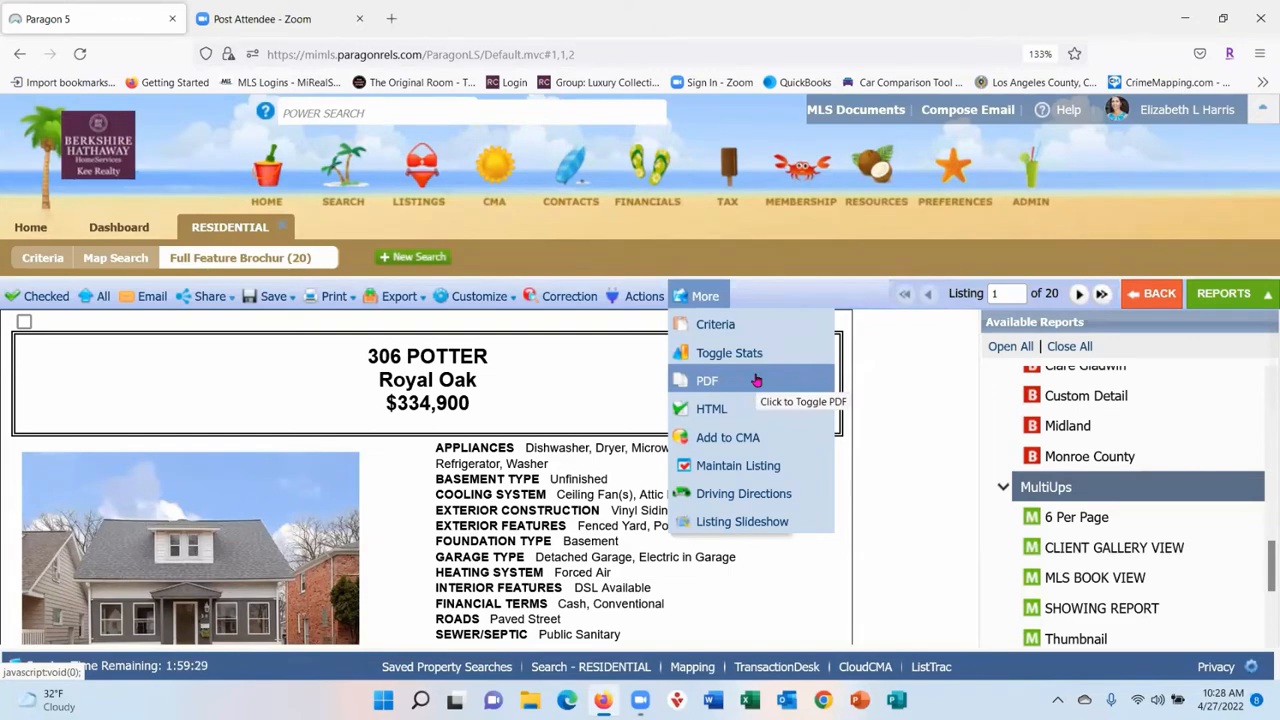
{"action": "left_click", "coordinate": [753, 379]}
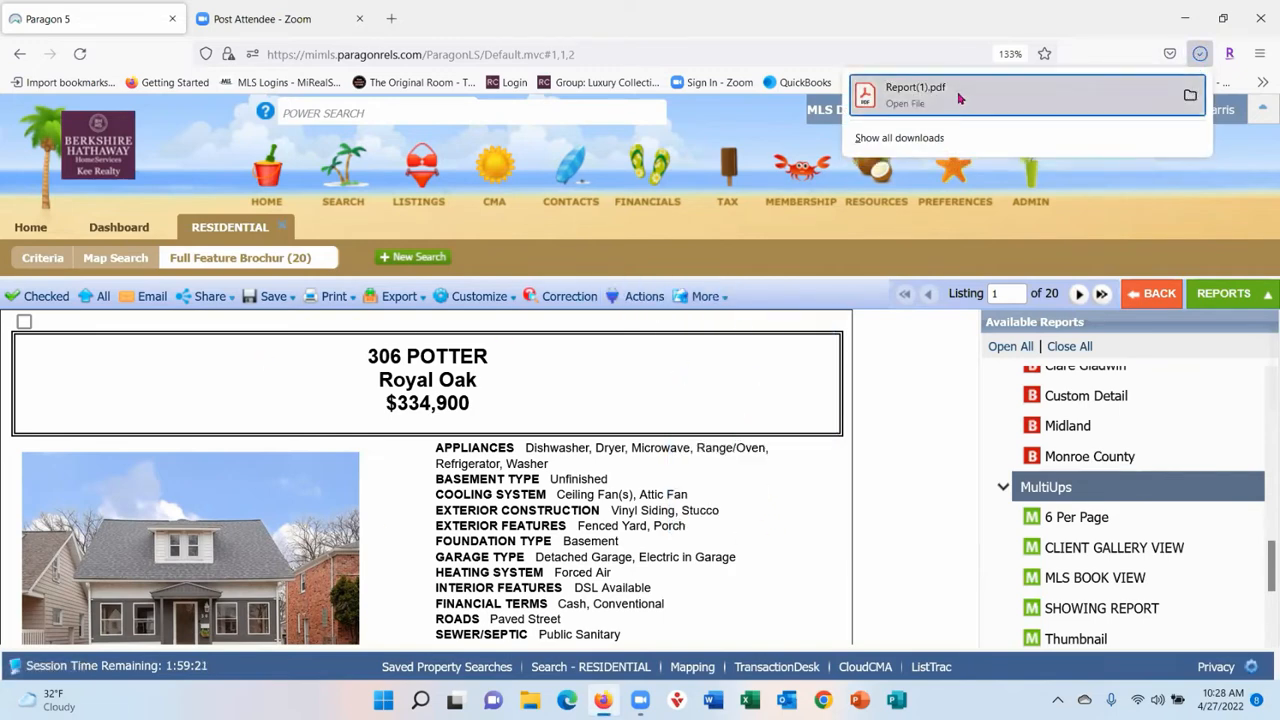
{"action": "left_click", "coordinate": [958, 98]}
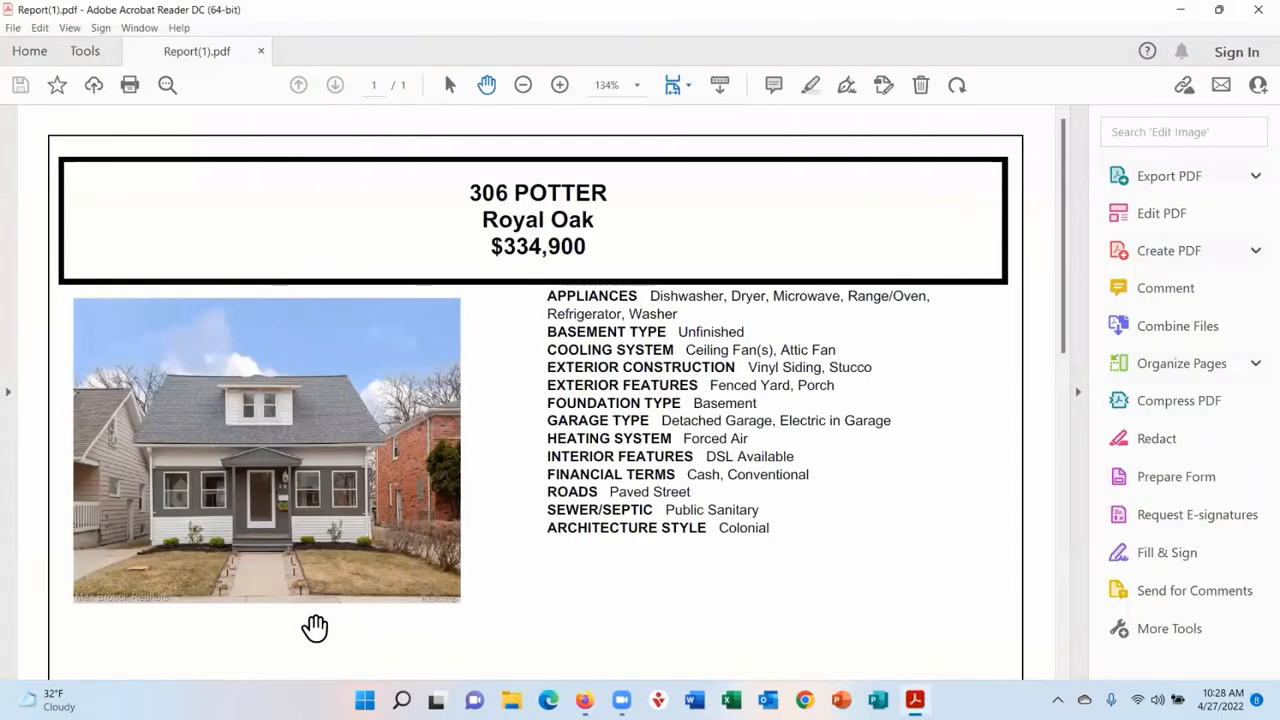
{"action": "left_click", "coordinate": [1185, 9]}
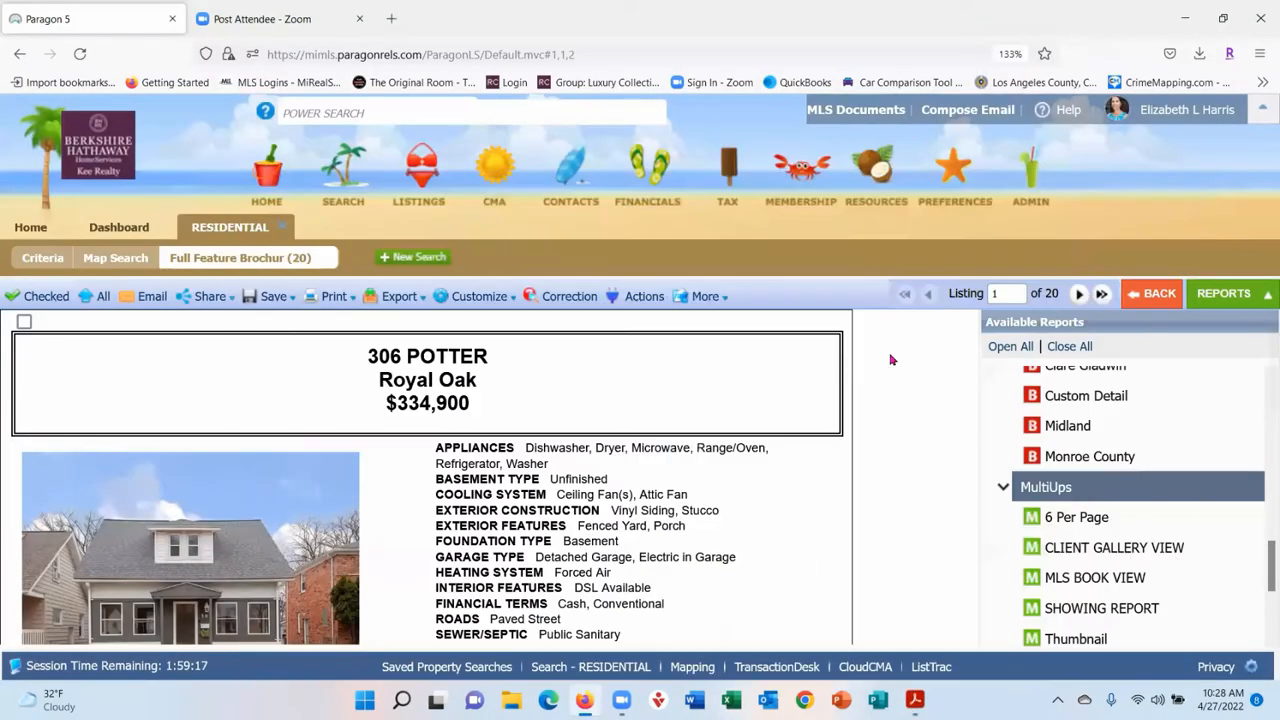
- Switch report output back to HTML and try the Listing Slideshow option
{"action": "left_click", "coordinate": [703, 294]}
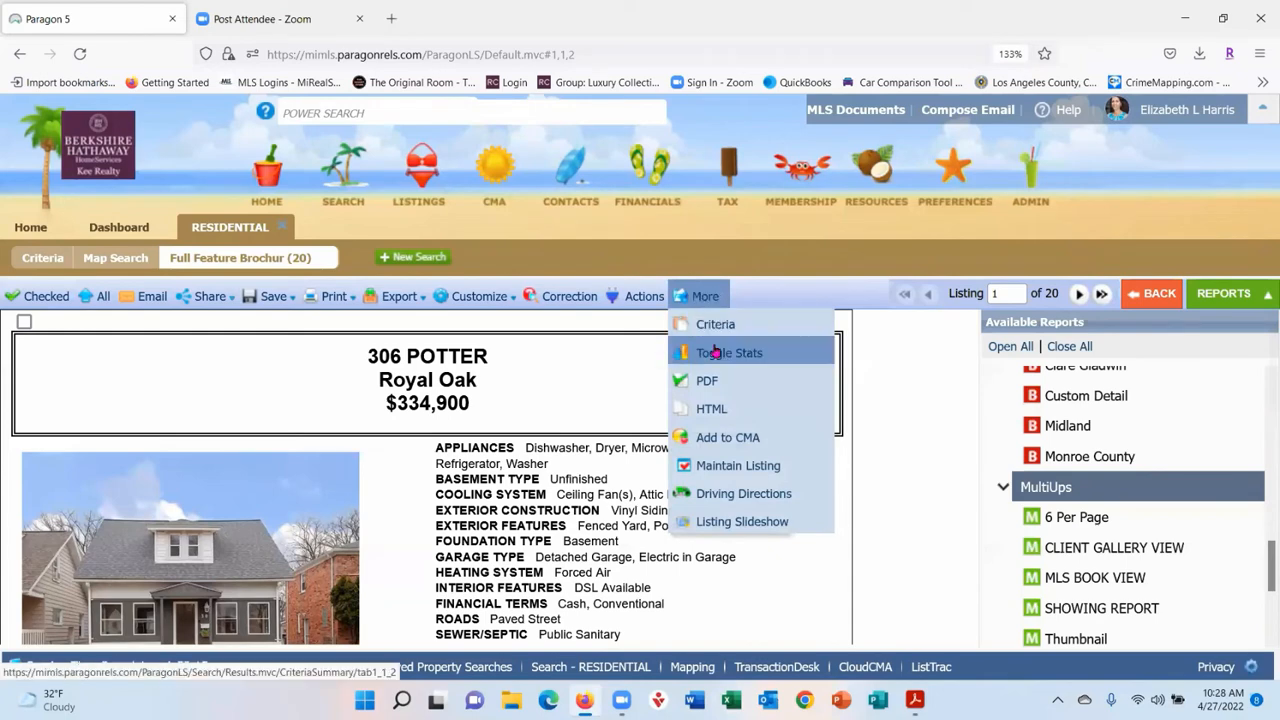
{"action": "left_click", "coordinate": [718, 410]}
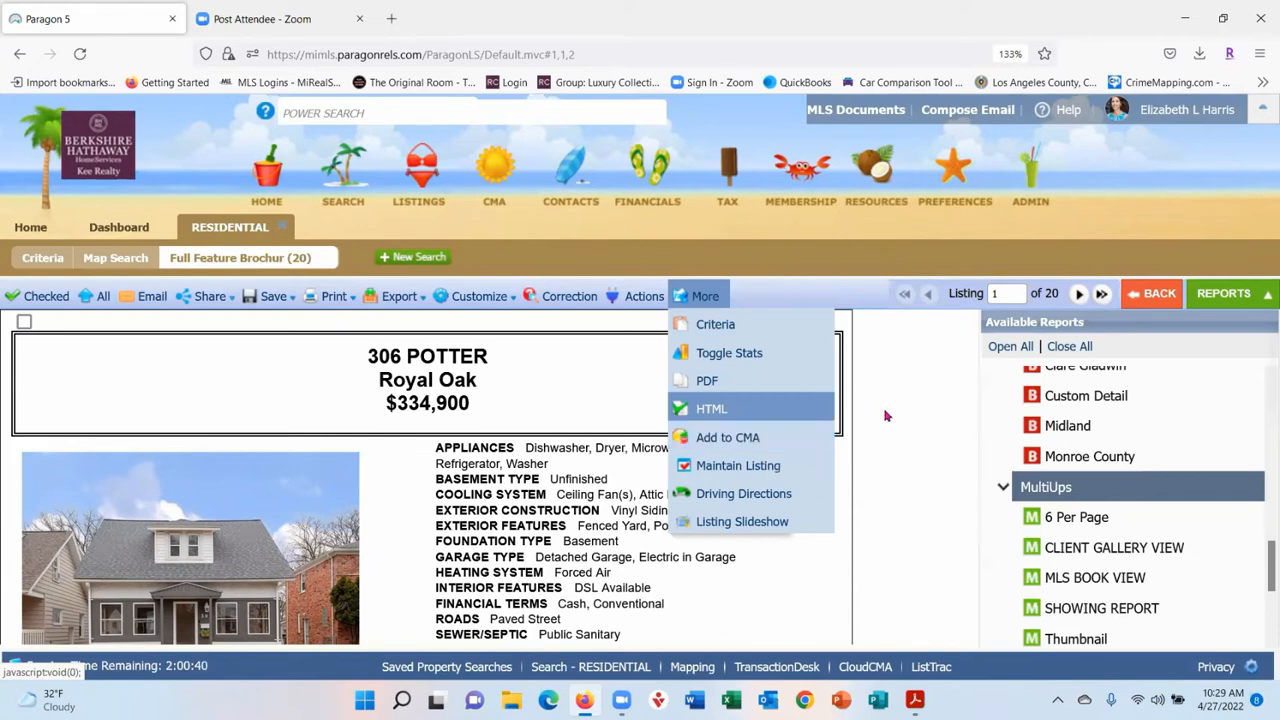
{"action": "mouse_move", "coordinate": [700, 296]}
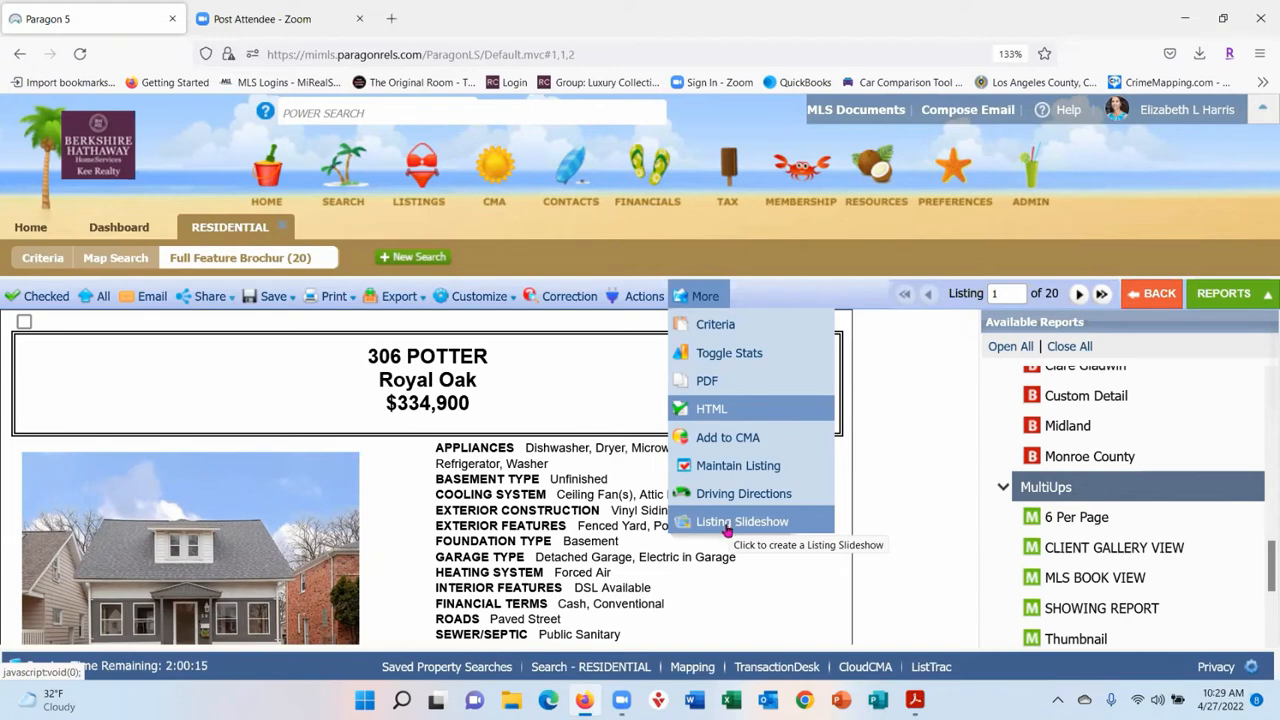
{"action": "left_click", "coordinate": [729, 530]}
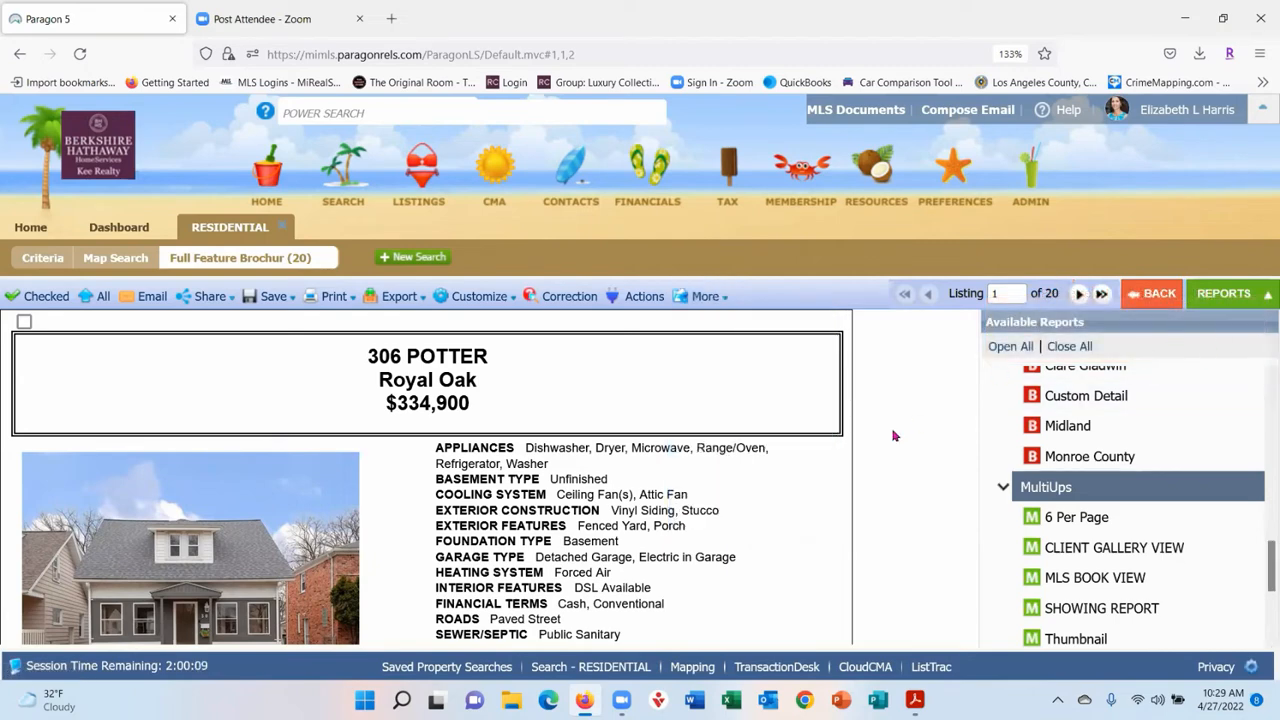
- Step back through earlier reports to the MLS Spreadsheet view of the 20 results
{"action": "left_click", "coordinate": [1150, 296]}
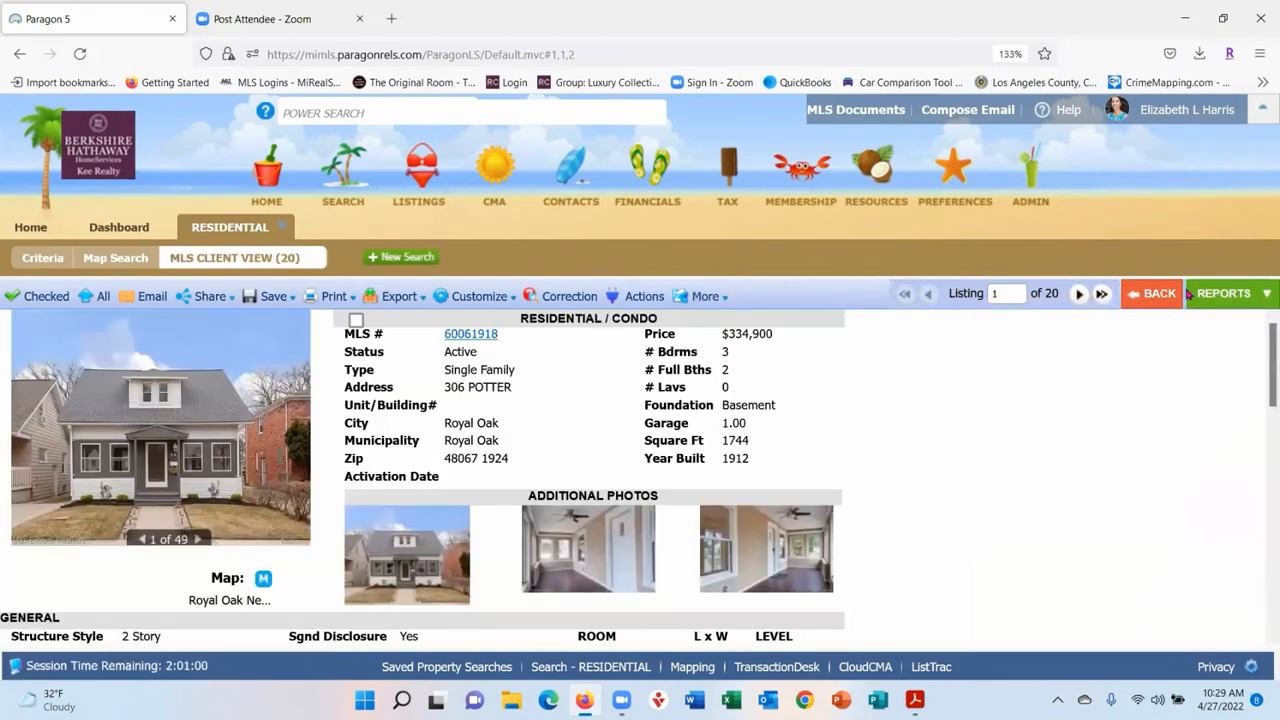
{"action": "left_click", "coordinate": [1150, 293]}
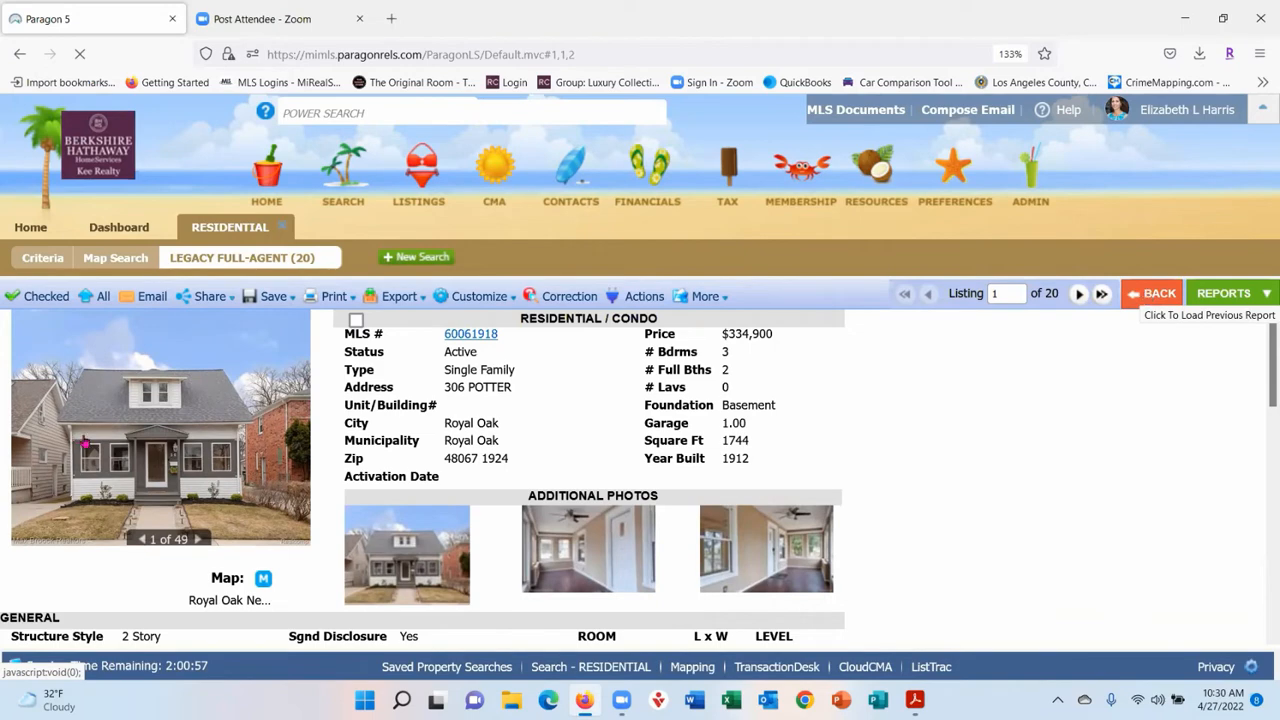
{"action": "left_click", "coordinate": [1210, 293]}
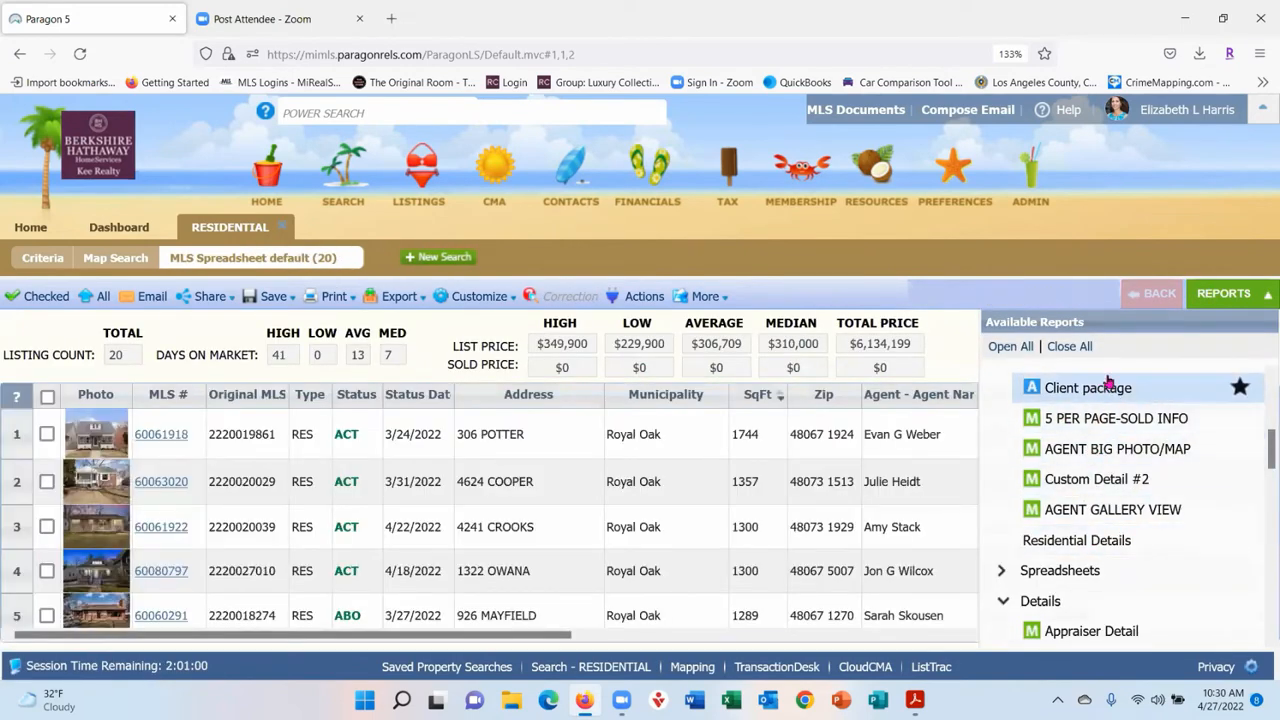
{"action": "left_click", "coordinate": [47, 434]}
{"action": "left_click", "coordinate": [47, 481]}
{"action": "left_click", "coordinate": [46, 526]}
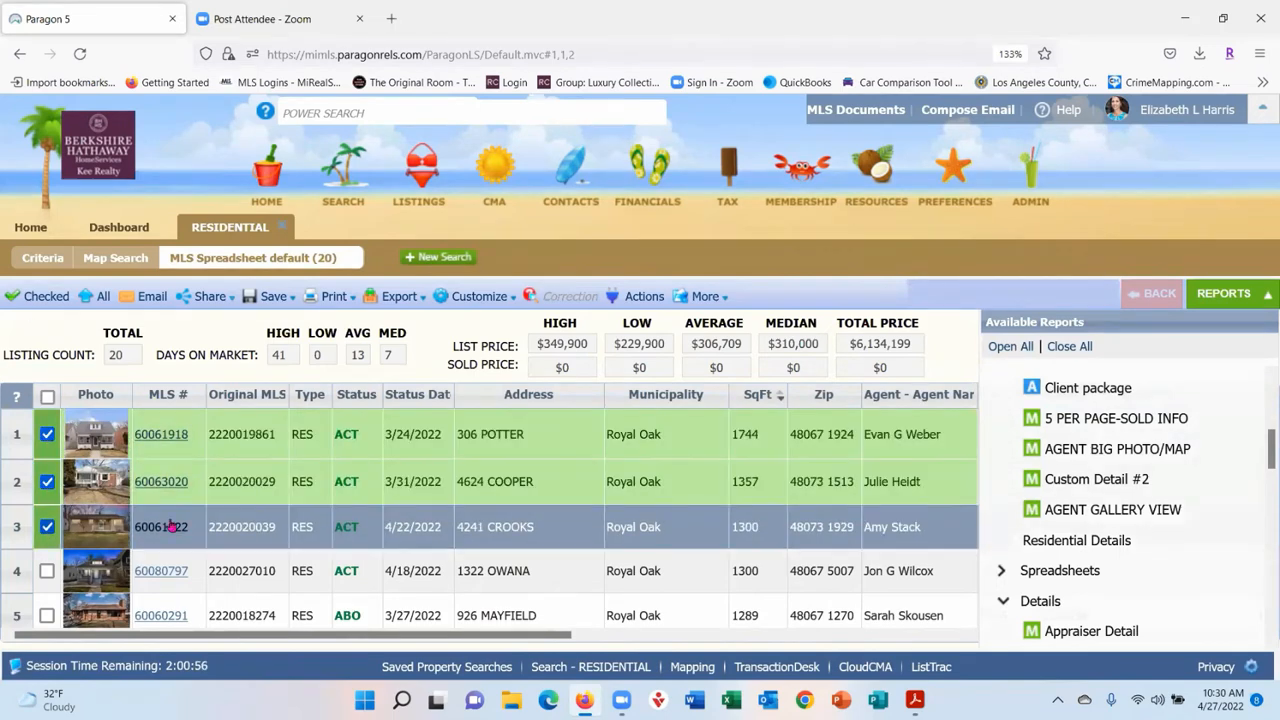
{"action": "left_click", "coordinate": [705, 297]}
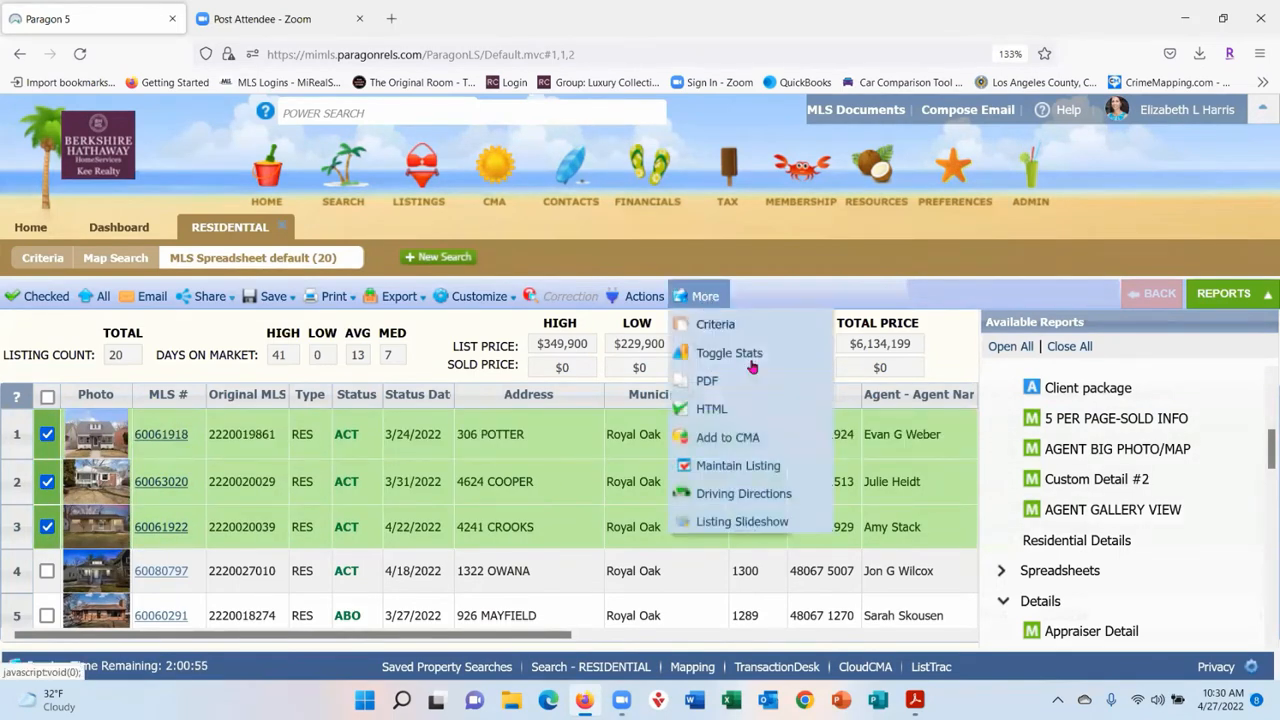
{"action": "left_click", "coordinate": [774, 521]}
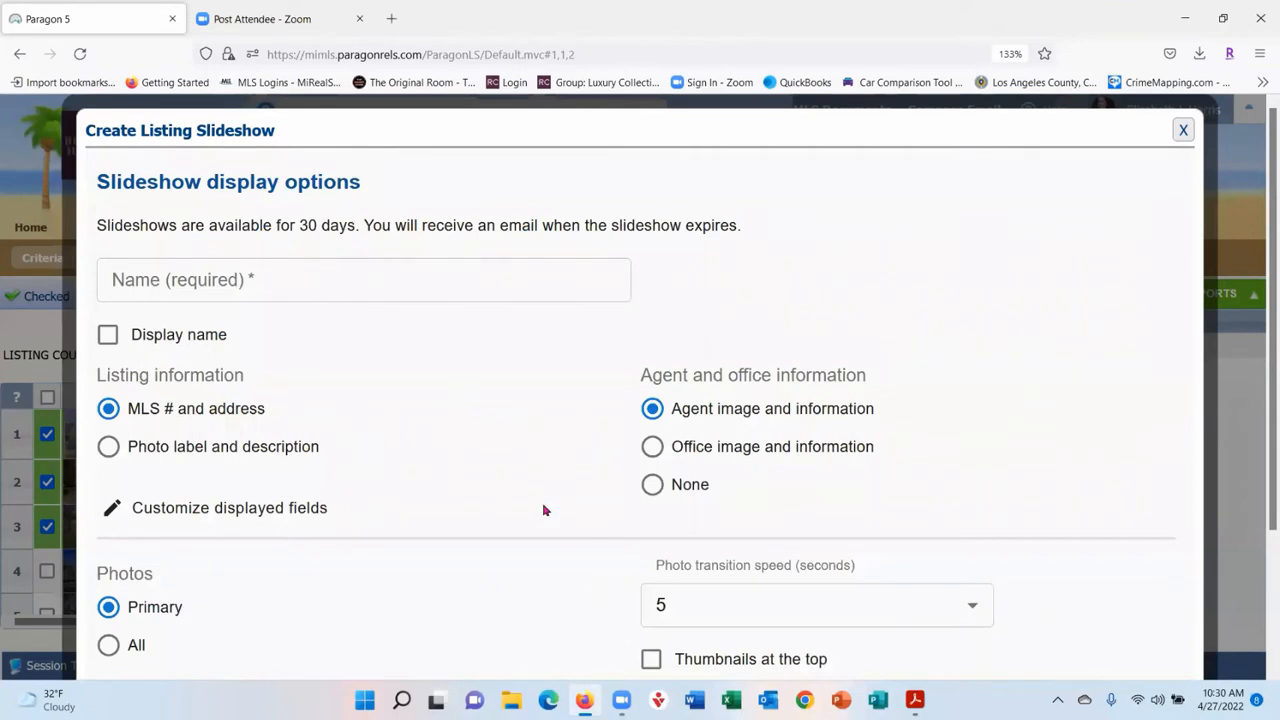
- Review the slideshow's displayed-field customization and leave the fields unchanged
{"action": "scroll", "coordinate": [471, 386], "scroll_direction": "down", "scroll_amount": 3}
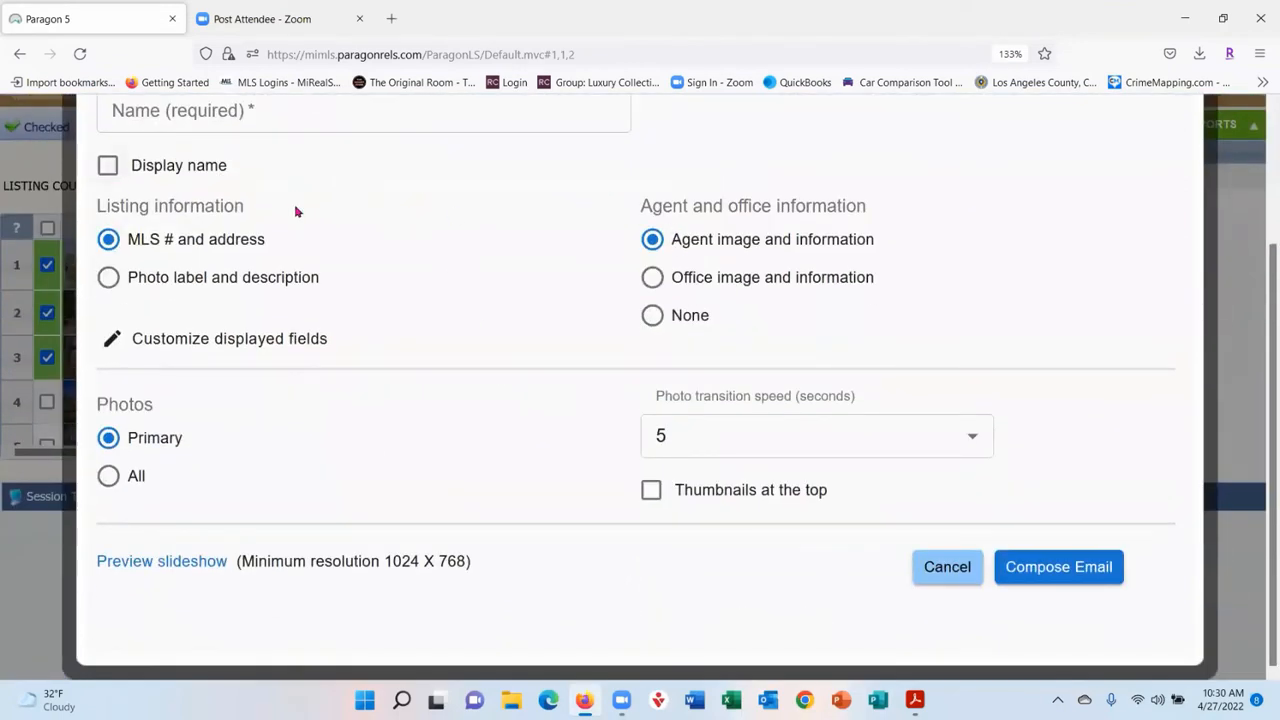
{"action": "left_click", "coordinate": [221, 341]}
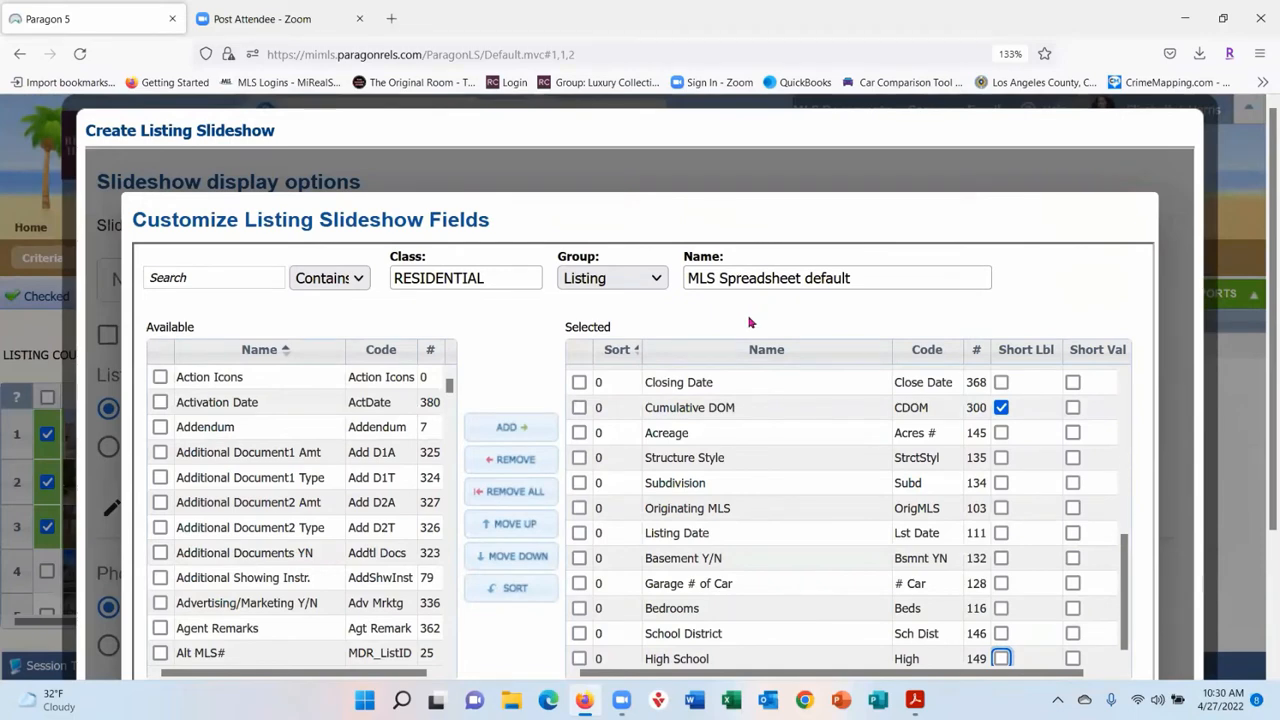
{"action": "scroll", "coordinate": [939, 304], "scroll_direction": "down", "scroll_amount": 2}
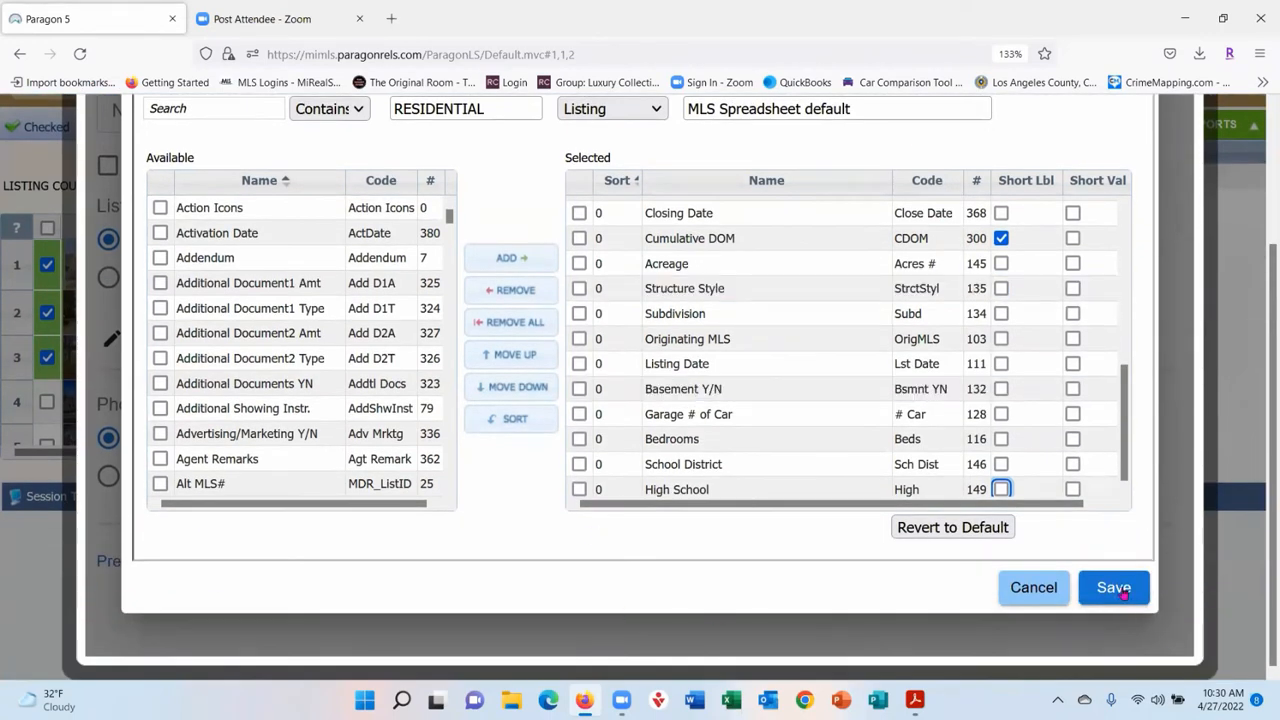
{"action": "left_click", "coordinate": [1035, 590]}
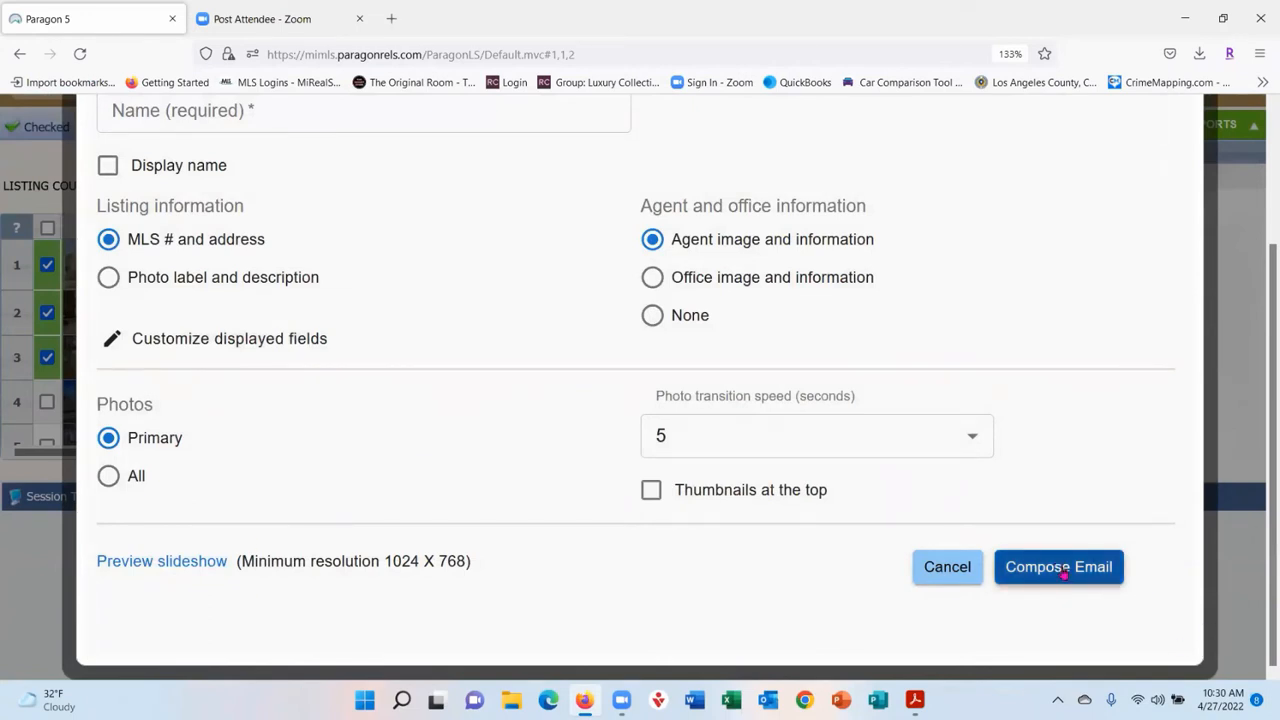
- Name the slideshow 'Class test' and preview it in a new tab
{"action": "left_click", "coordinate": [195, 568]}
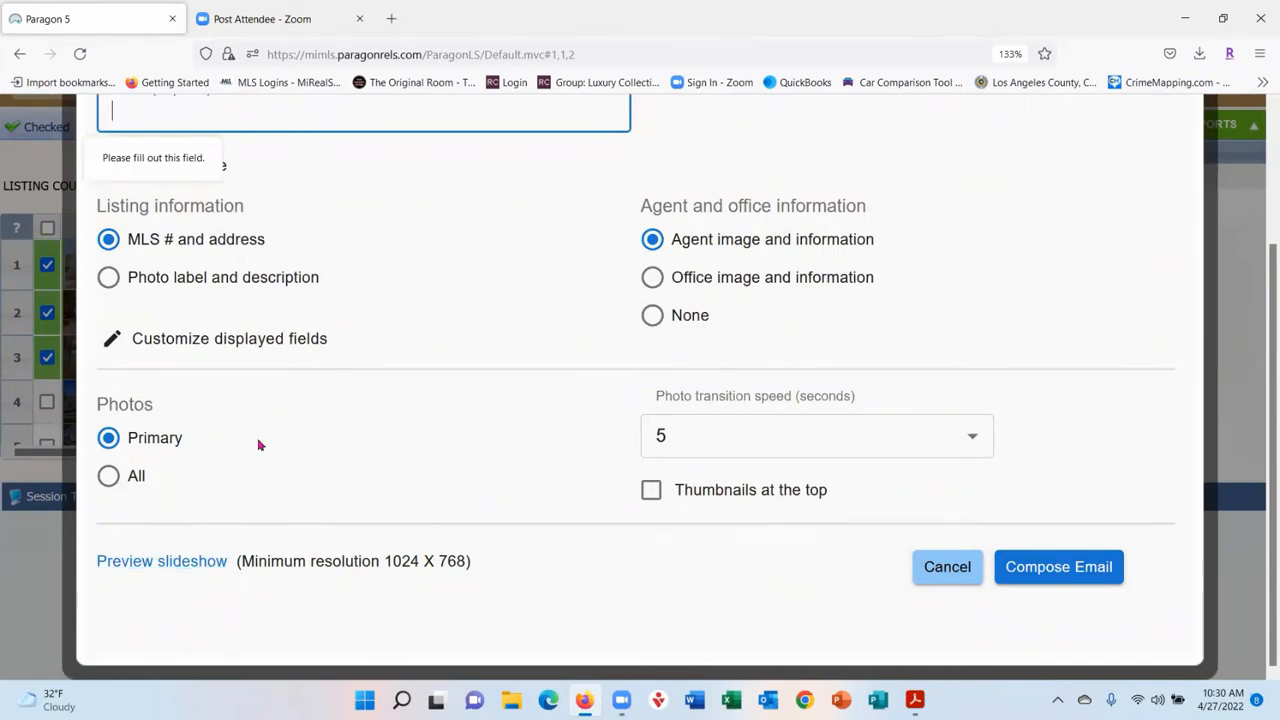
{"action": "scroll", "coordinate": [230, 400], "scroll_direction": "up", "scroll_amount": 3}
{"action": "left_click", "coordinate": [147, 290]}
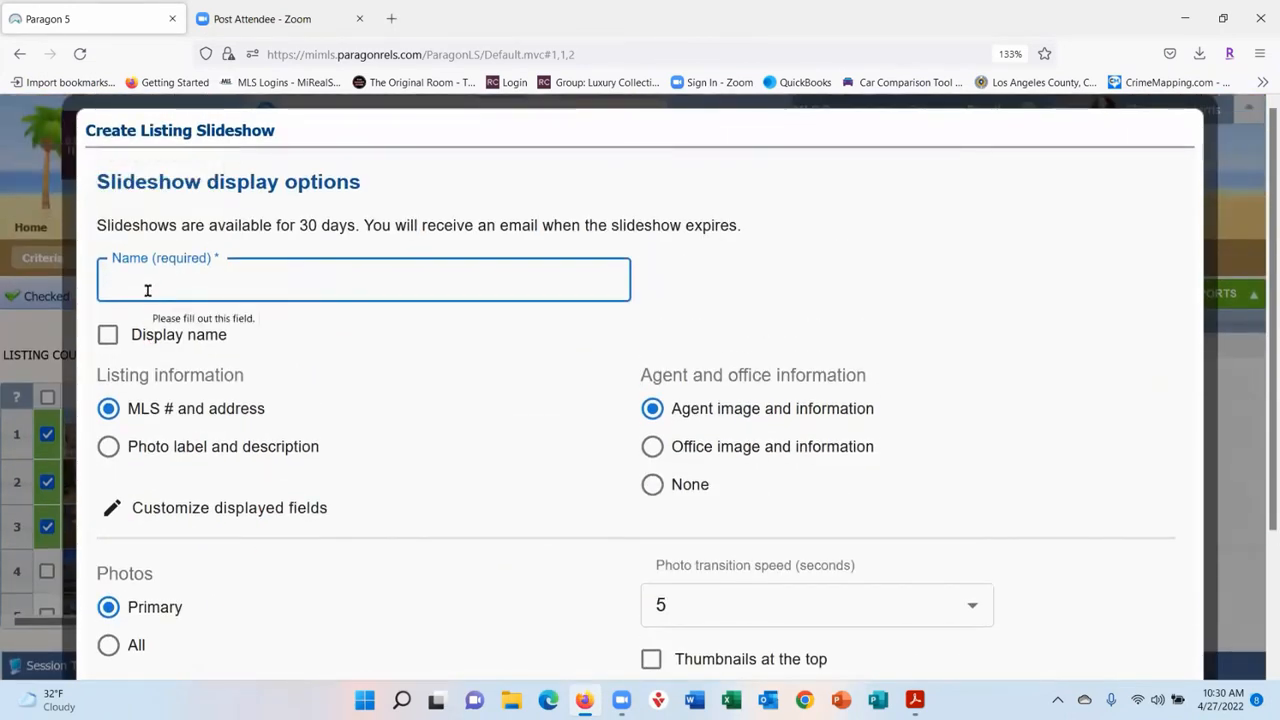
{"action": "type", "text": "Class test"}
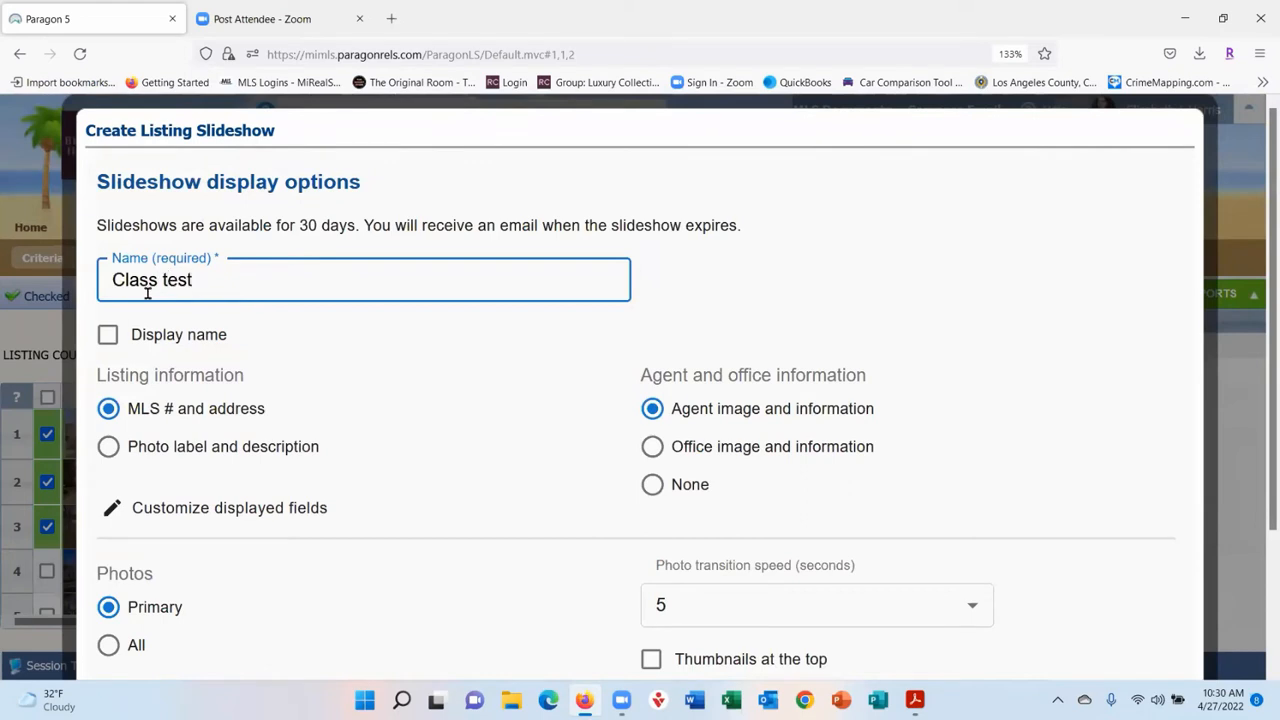
{"action": "scroll", "coordinate": [378, 350], "scroll_direction": "down", "scroll_amount": 3}
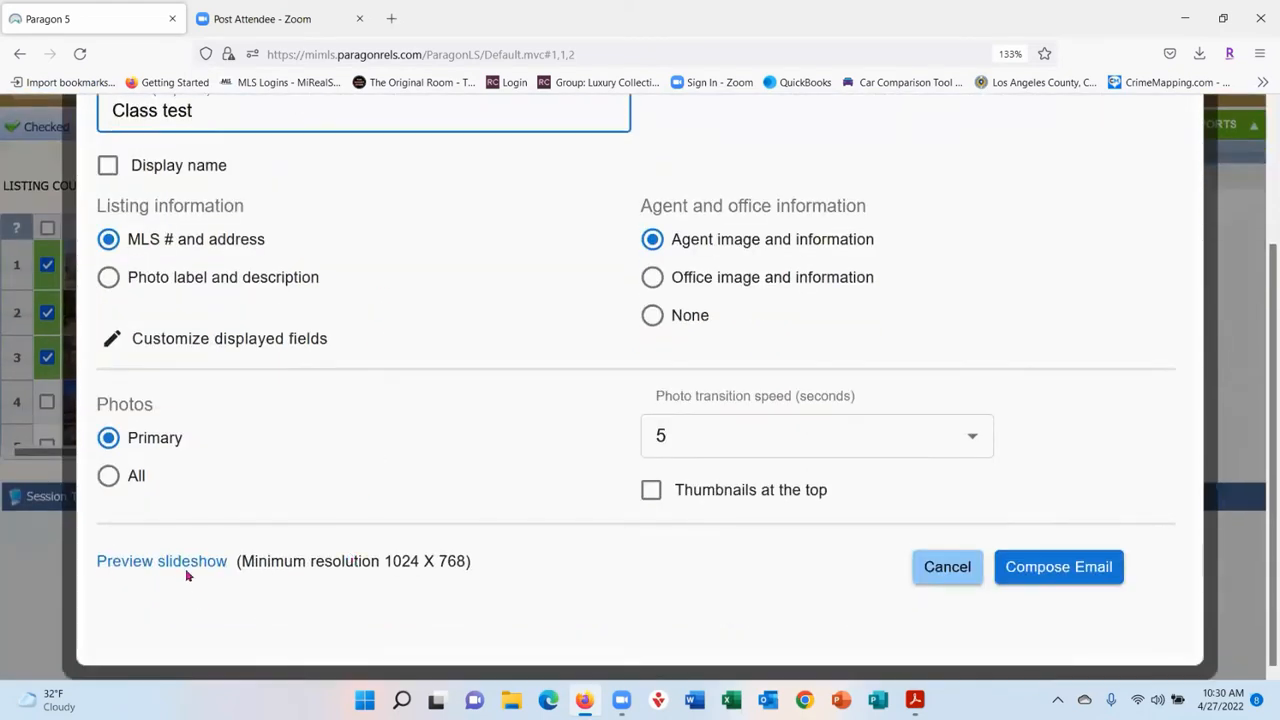
{"action": "left_click", "coordinate": [177, 566]}
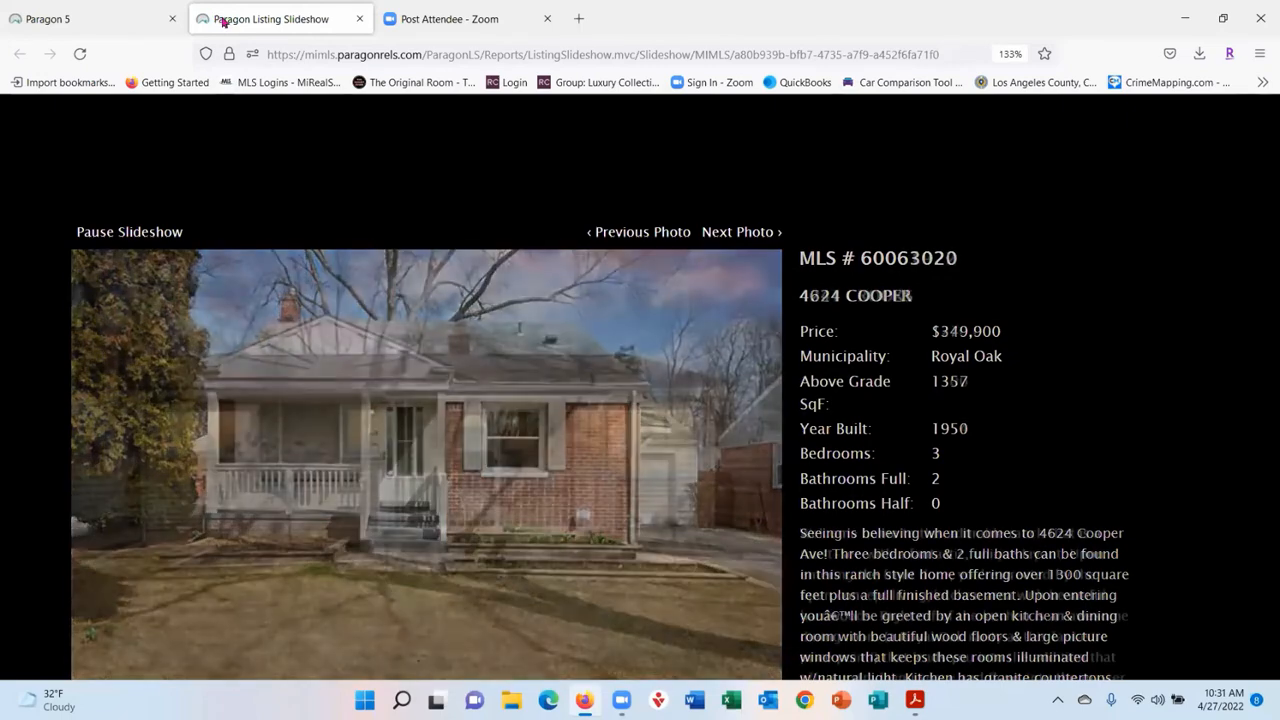
- Return to the Paragon 5 tab and cancel the slideshow email dialog
{"action": "left_click", "coordinate": [100, 17]}
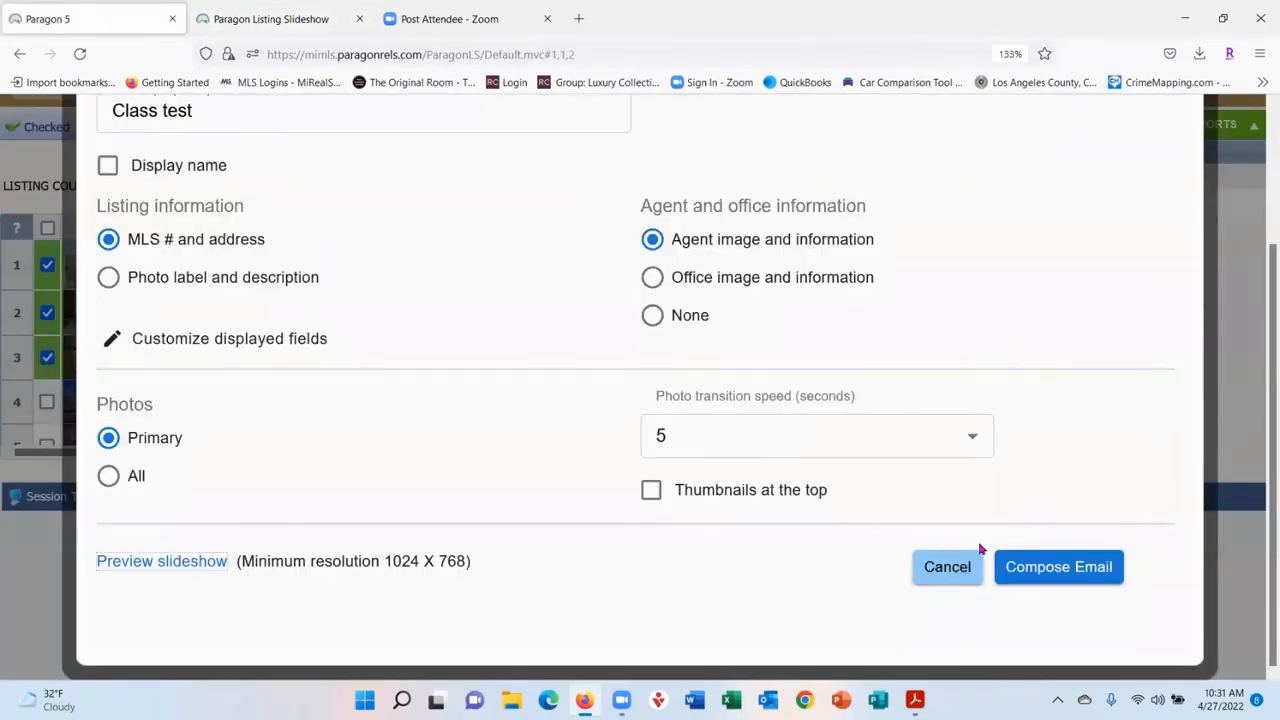
{"action": "left_click", "coordinate": [945, 567]}
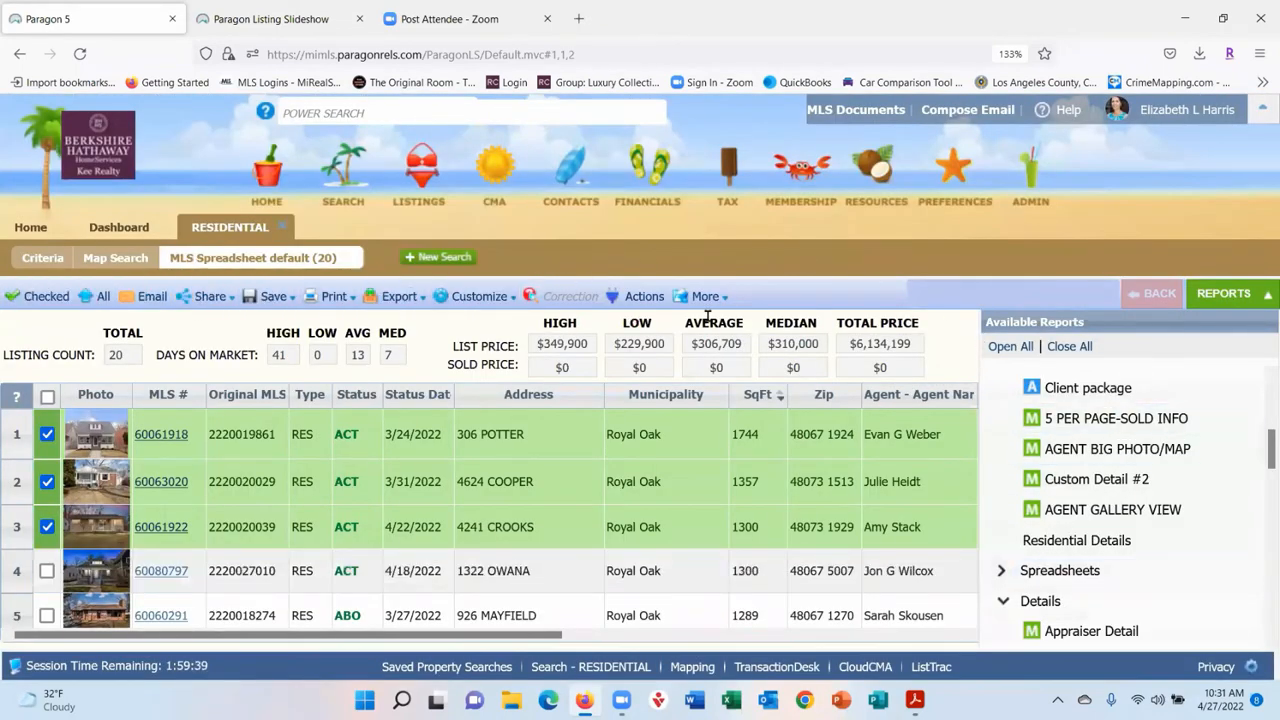
- View the sharing options for the checked listings and browse the reports list
{"action": "left_click", "coordinate": [207, 296]}
{"action": "scroll", "coordinate": [1178, 410], "scroll_direction": "up", "scroll_amount": 3}
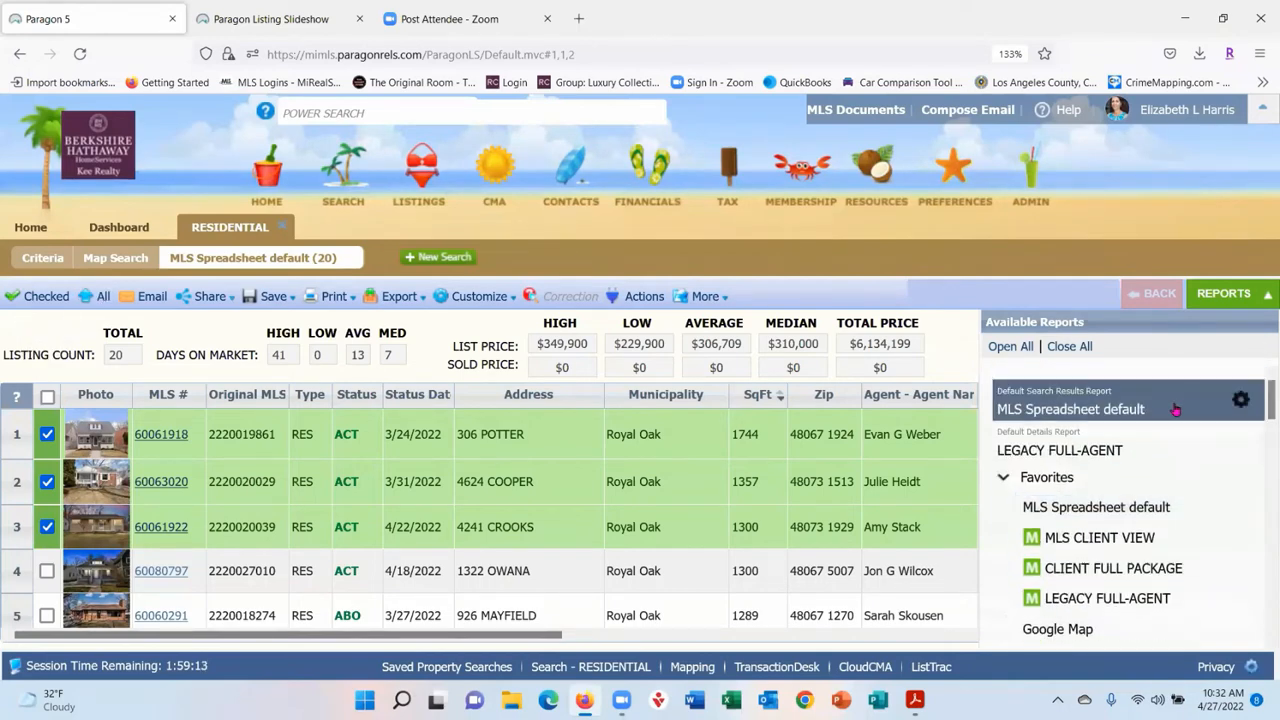
{"action": "scroll", "coordinate": [1160, 450], "scroll_direction": "down", "scroll_amount": 2}
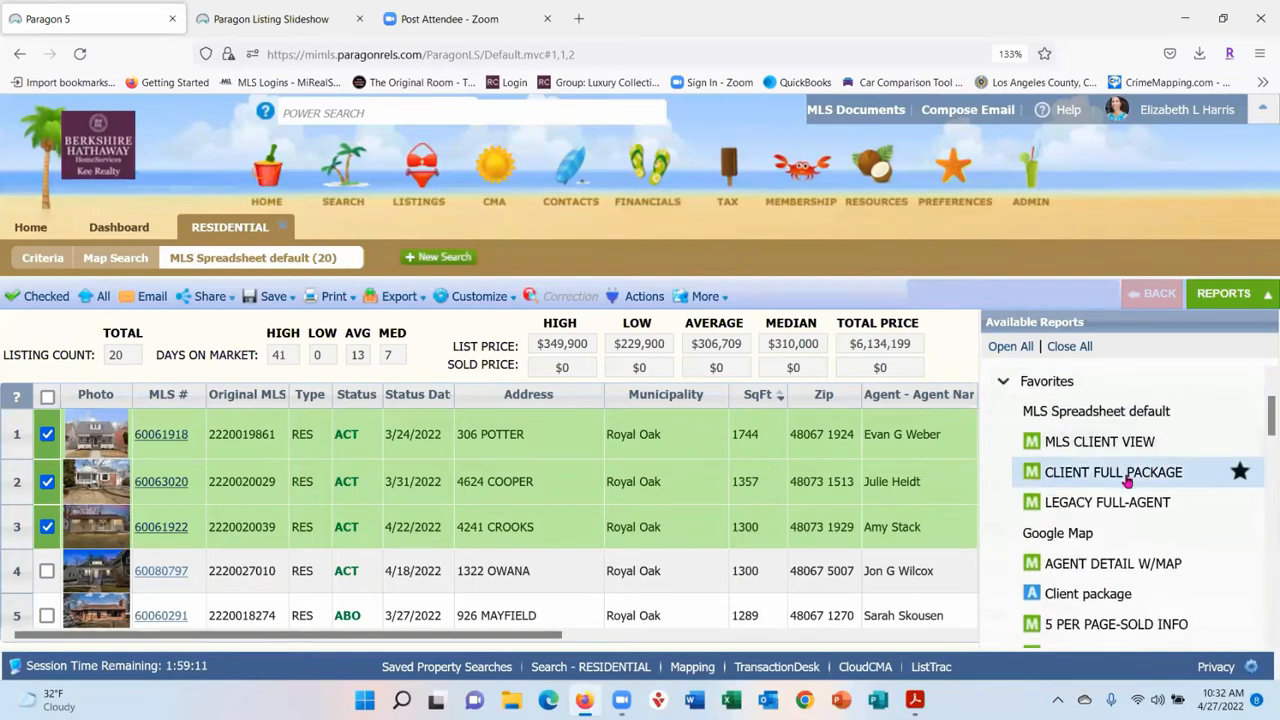
{"action": "scroll", "coordinate": [1205, 507], "scroll_direction": "down", "scroll_amount": 3}
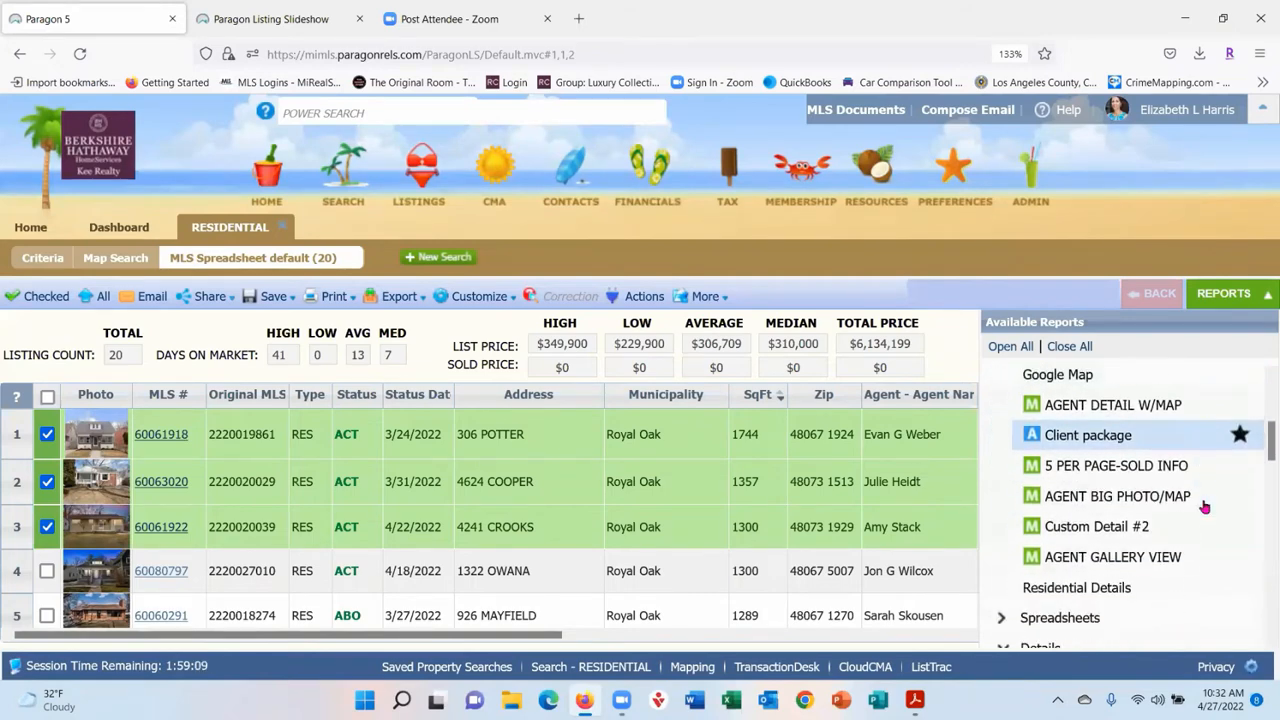
{"action": "scroll", "coordinate": [1205, 507], "scroll_direction": "down", "scroll_amount": 2}
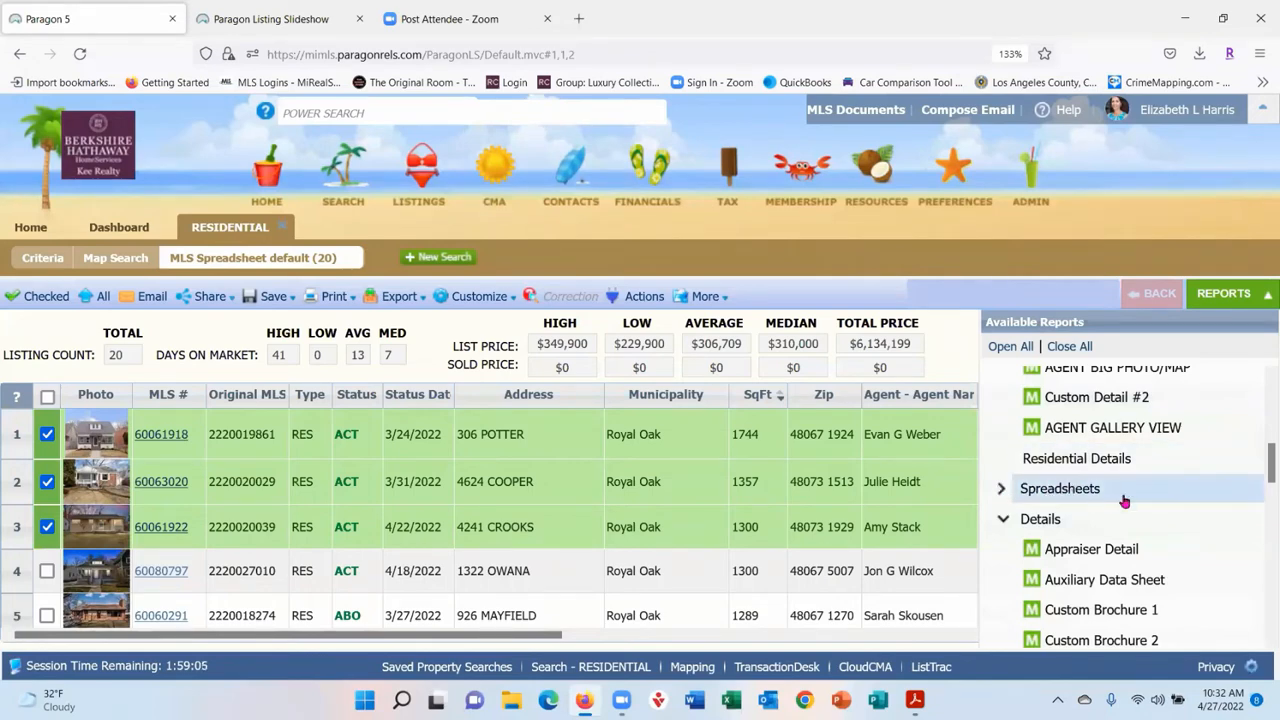
{"action": "scroll", "coordinate": [1124, 500], "scroll_direction": "down", "scroll_amount": 5}
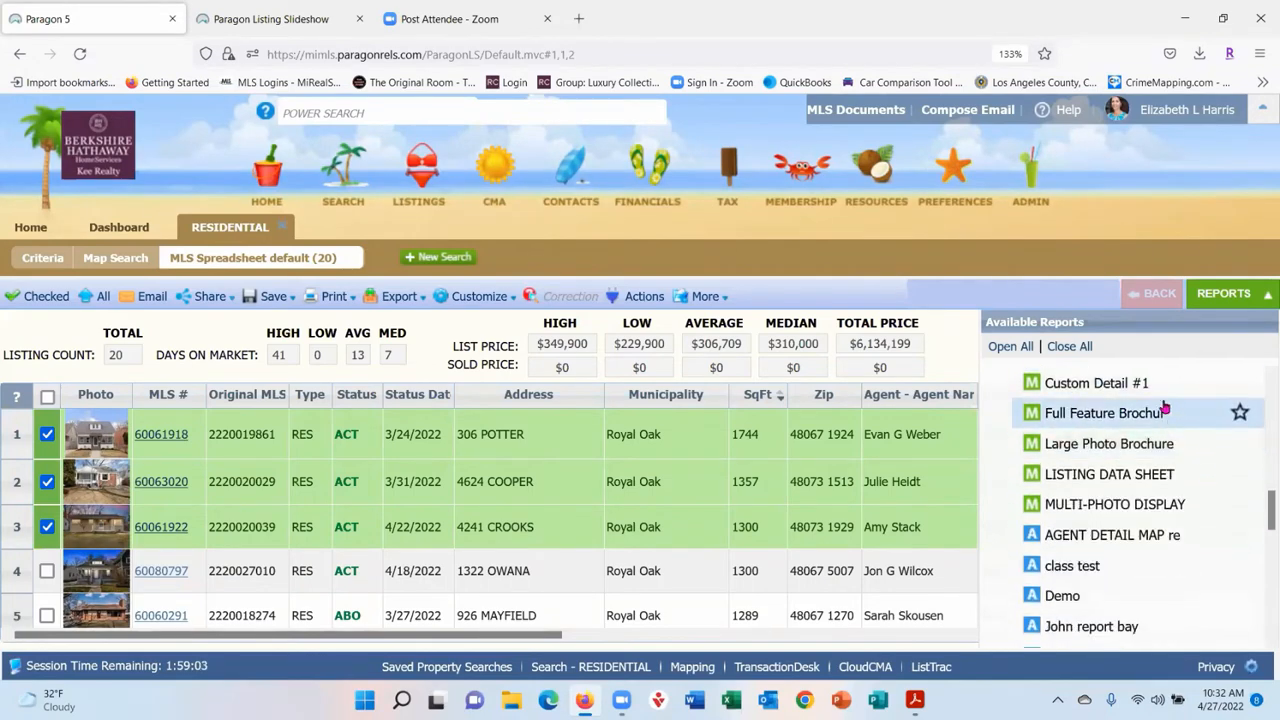
{"action": "scroll", "coordinate": [1170, 480], "scroll_direction": "down", "scroll_amount": 2}
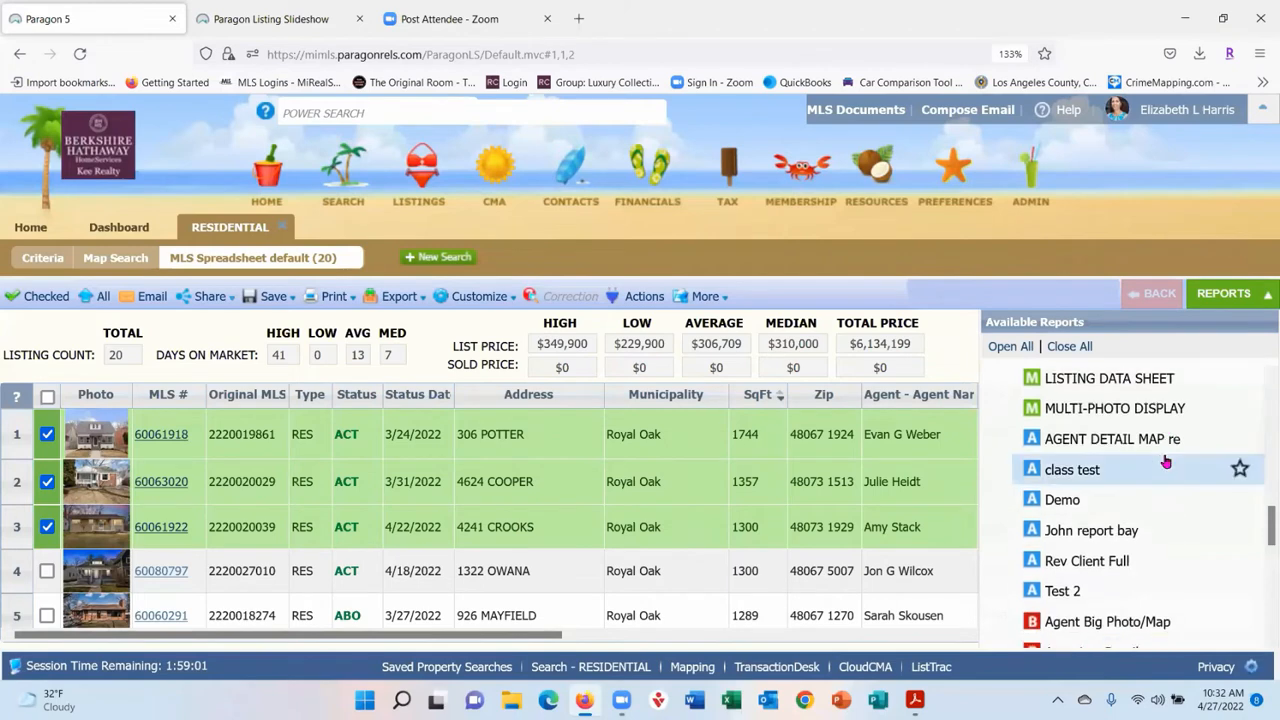
{"action": "scroll", "coordinate": [1165, 462], "scroll_direction": "down", "scroll_amount": 5}
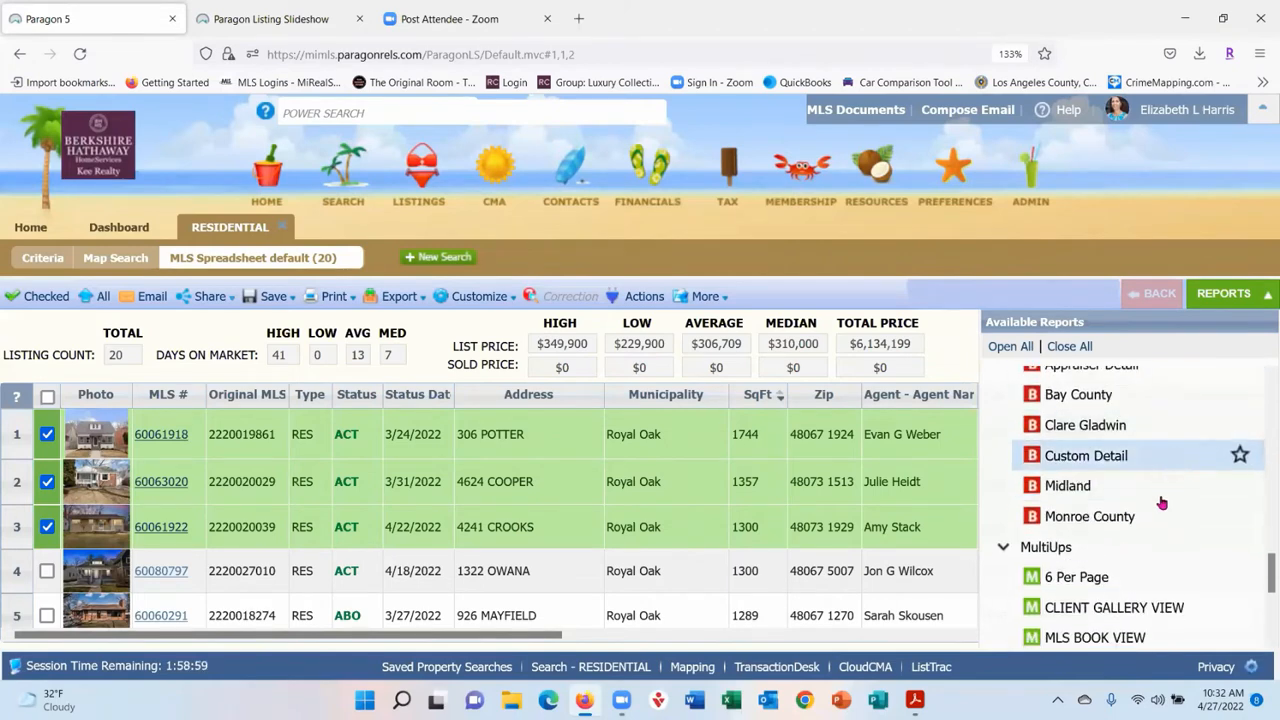
{"action": "scroll", "coordinate": [1160, 505], "scroll_direction": "up", "scroll_amount": 10}
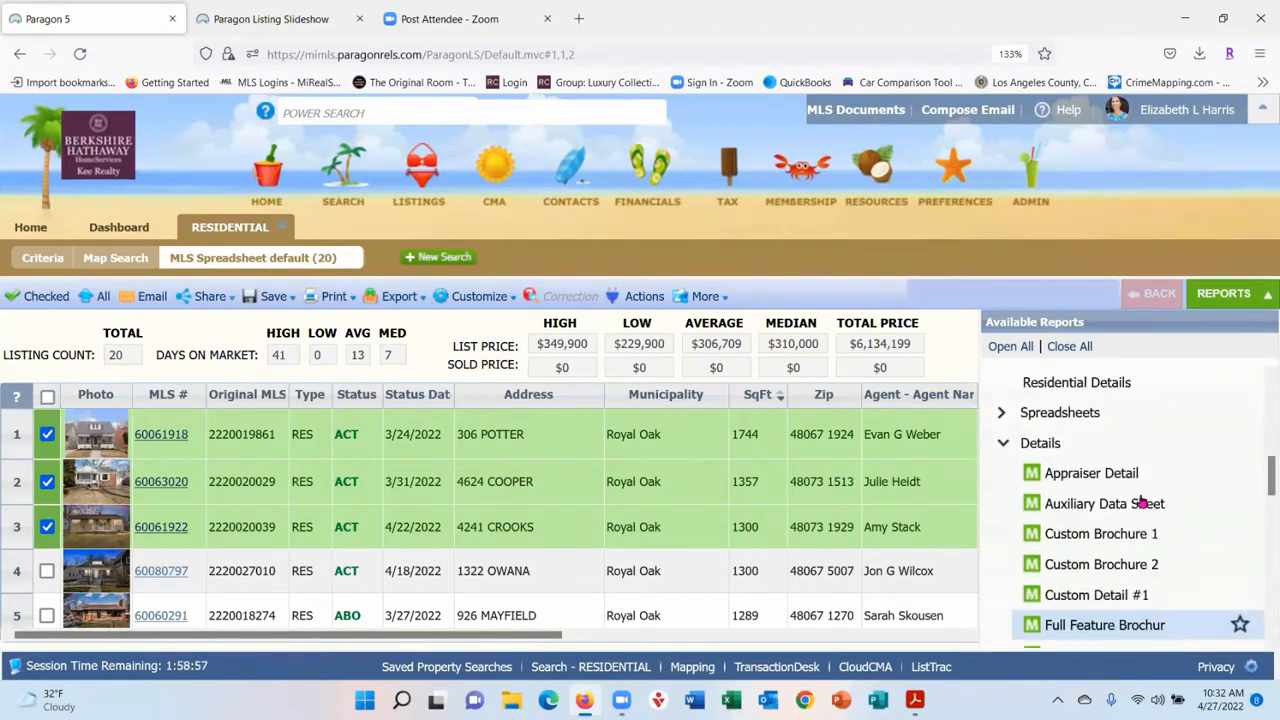
{"action": "scroll", "coordinate": [1142, 503], "scroll_direction": "up", "scroll_amount": 2}
- Collapse Details and MultiUps, expand Specialty Views, and show results as All Fields Detail
{"action": "left_click", "coordinate": [1004, 520]}
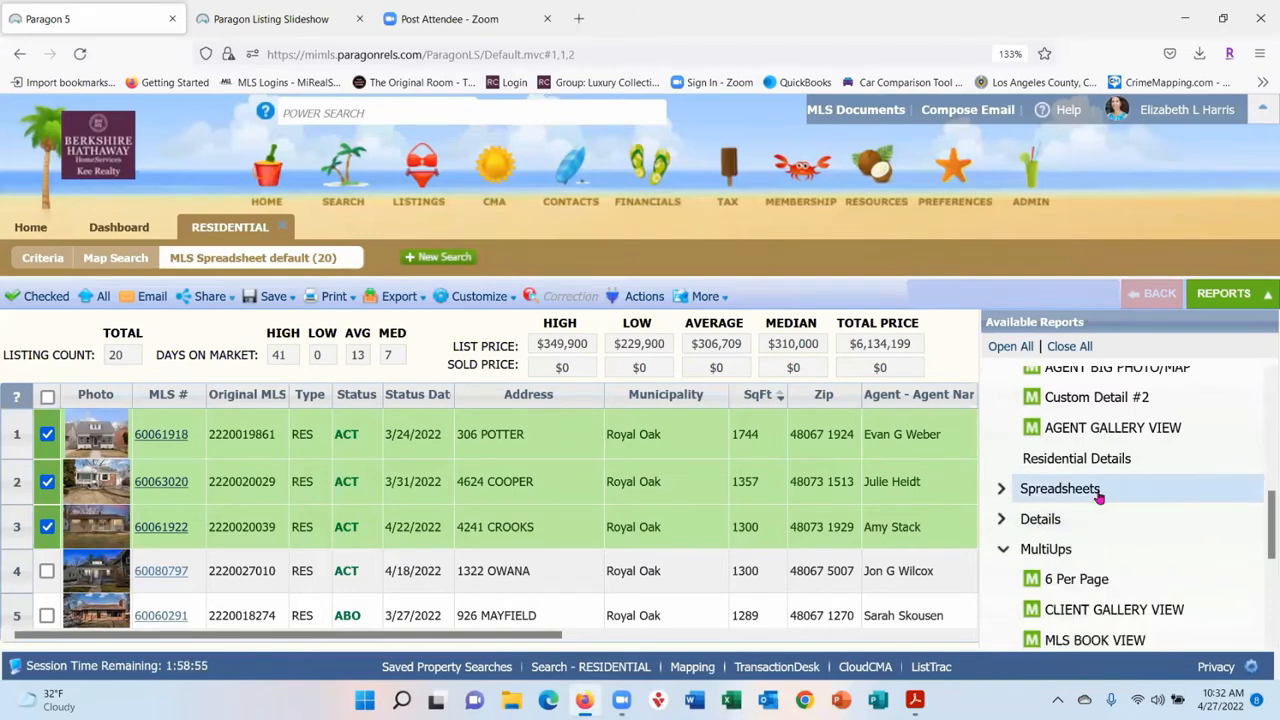
{"action": "left_click", "coordinate": [1004, 549]}
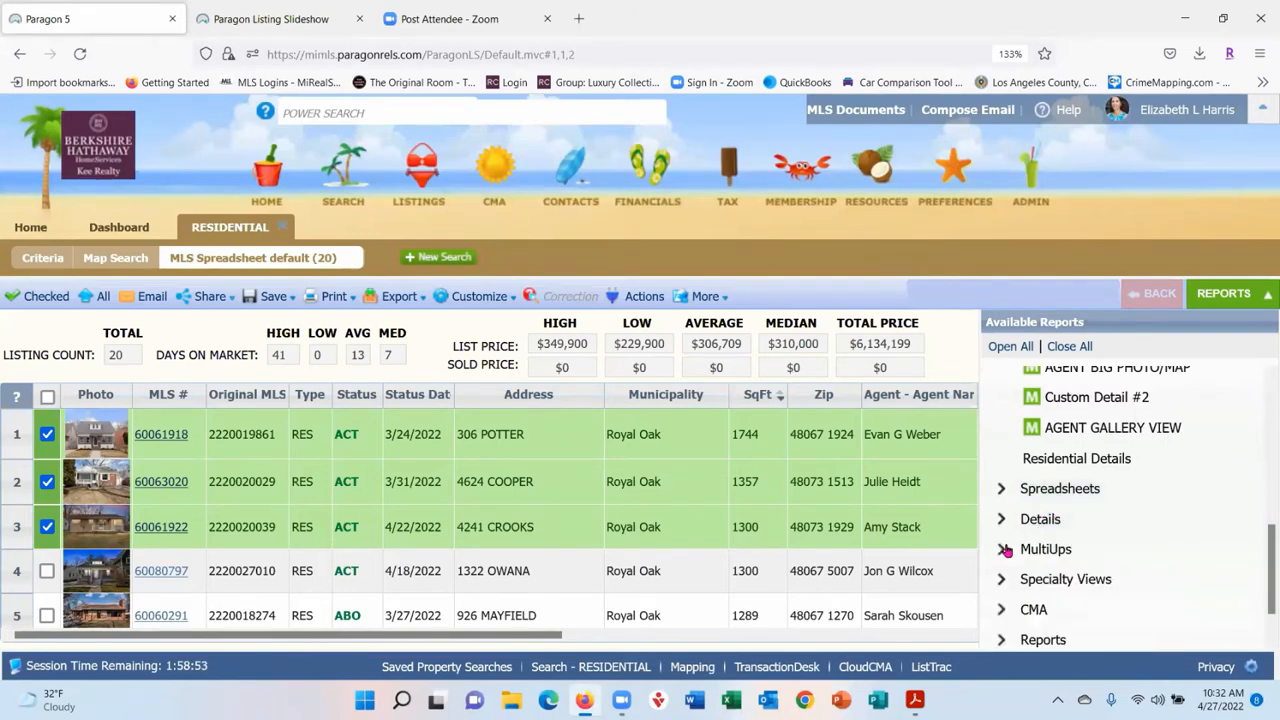
{"action": "scroll", "coordinate": [1149, 503], "scroll_direction": "down", "scroll_amount": 2}
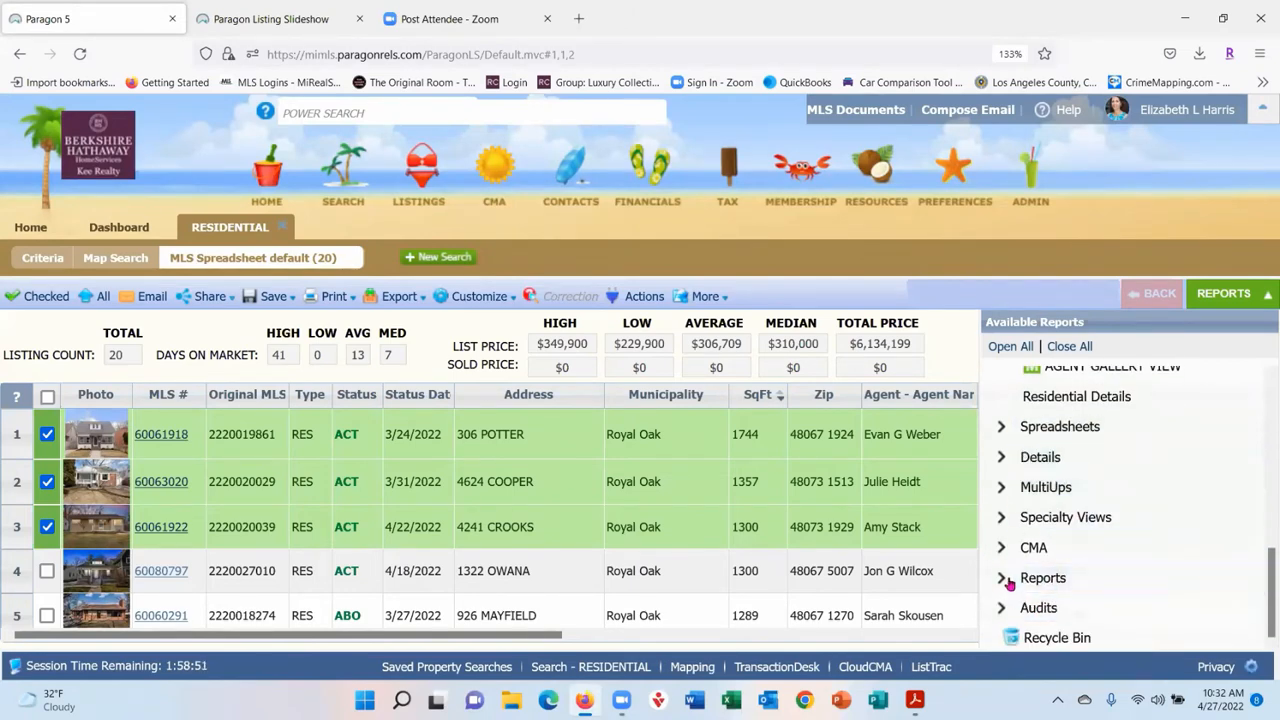
{"action": "left_click", "coordinate": [1004, 518]}
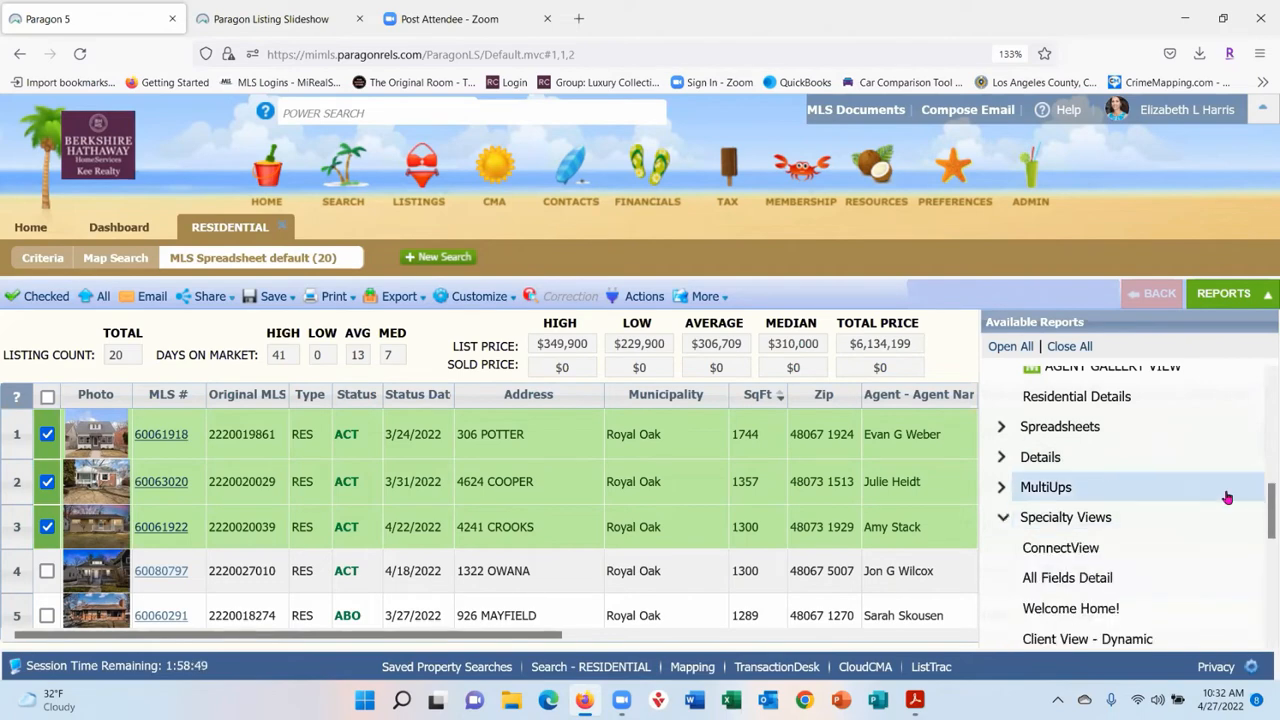
{"action": "scroll", "coordinate": [1220, 494], "scroll_direction": "down", "scroll_amount": 3}
{"action": "left_click", "coordinate": [1100, 482]}
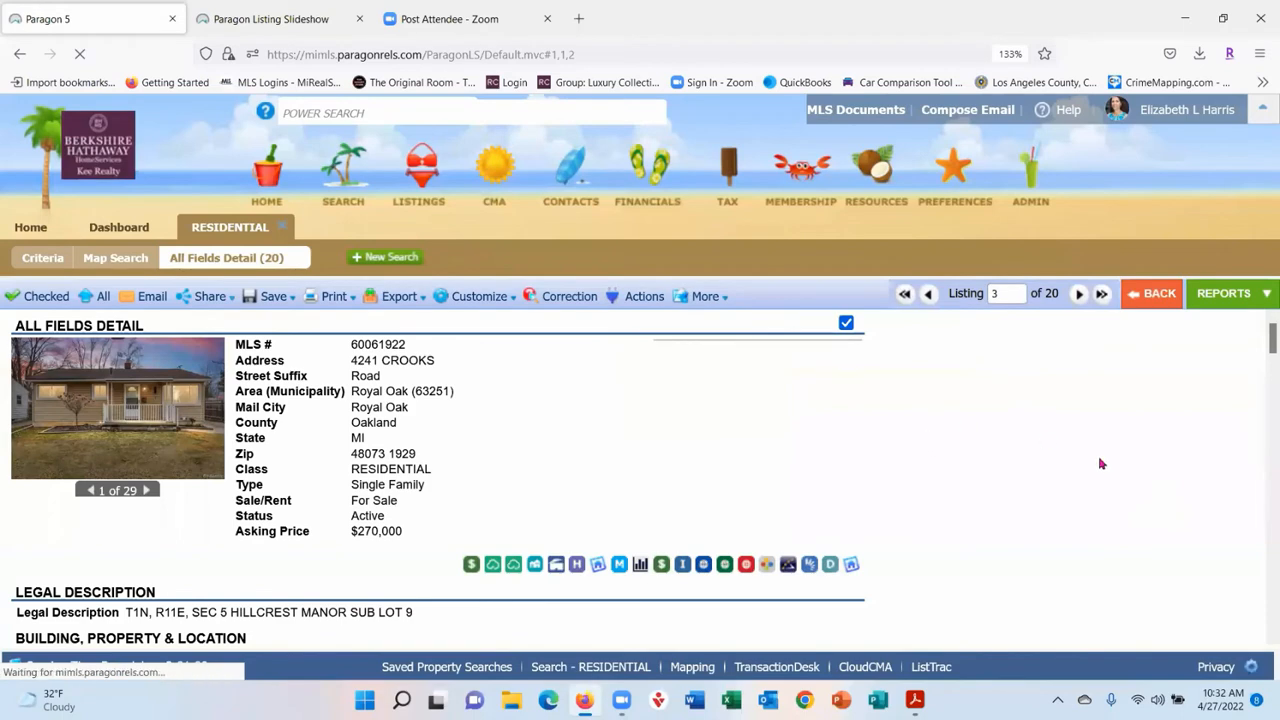
{"action": "scroll", "coordinate": [1055, 432], "scroll_direction": "down", "scroll_amount": 5}
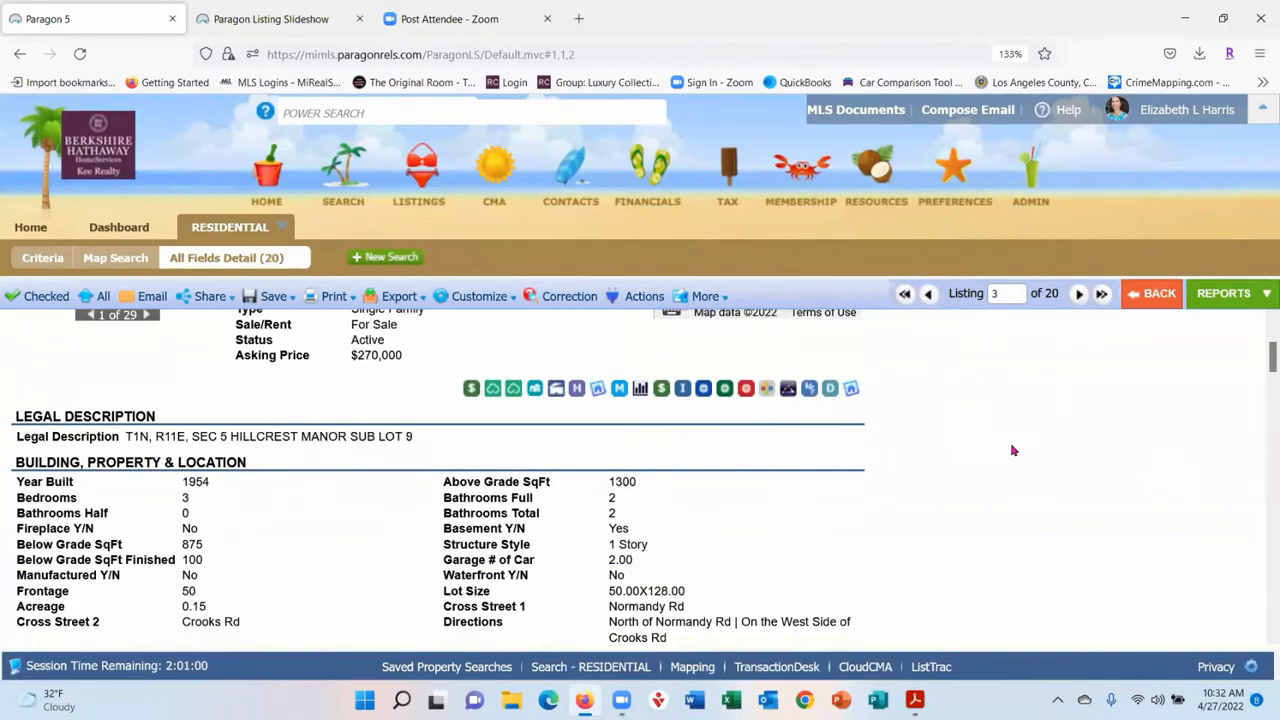
{"action": "scroll", "coordinate": [1012, 451], "scroll_direction": "down", "scroll_amount": 7}
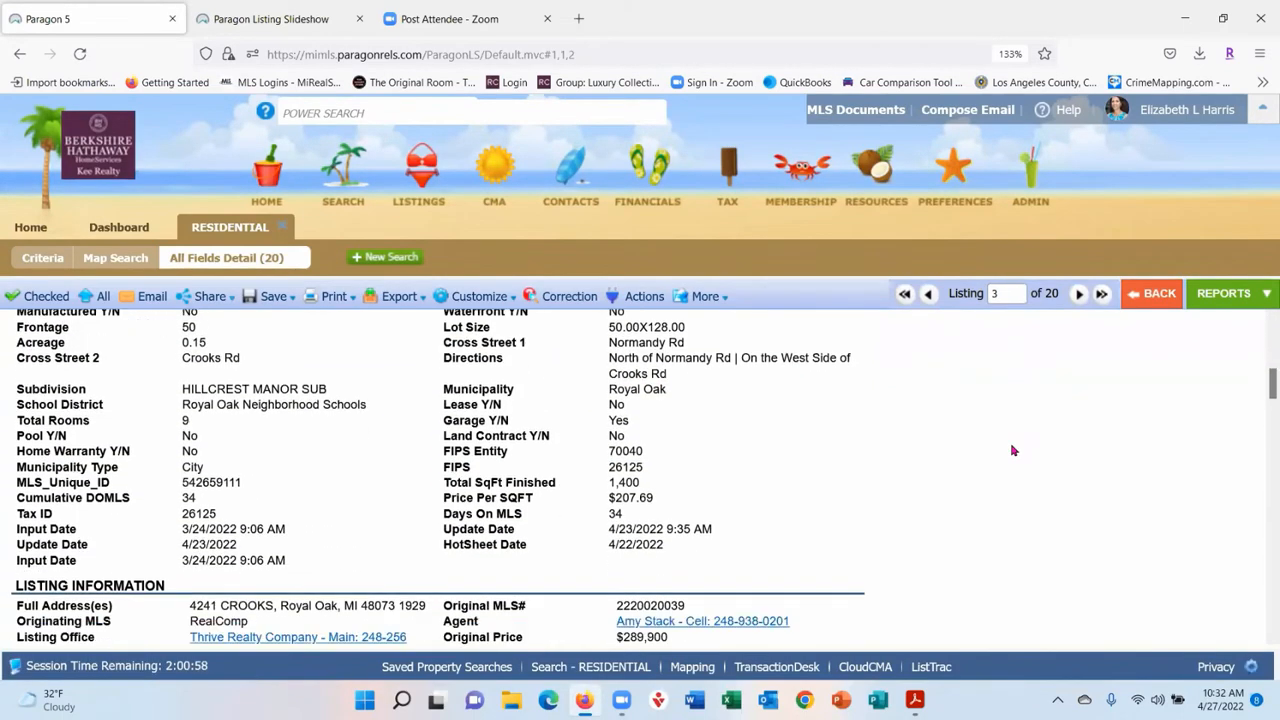
{"action": "scroll", "coordinate": [1012, 451], "scroll_direction": "down", "scroll_amount": 10}
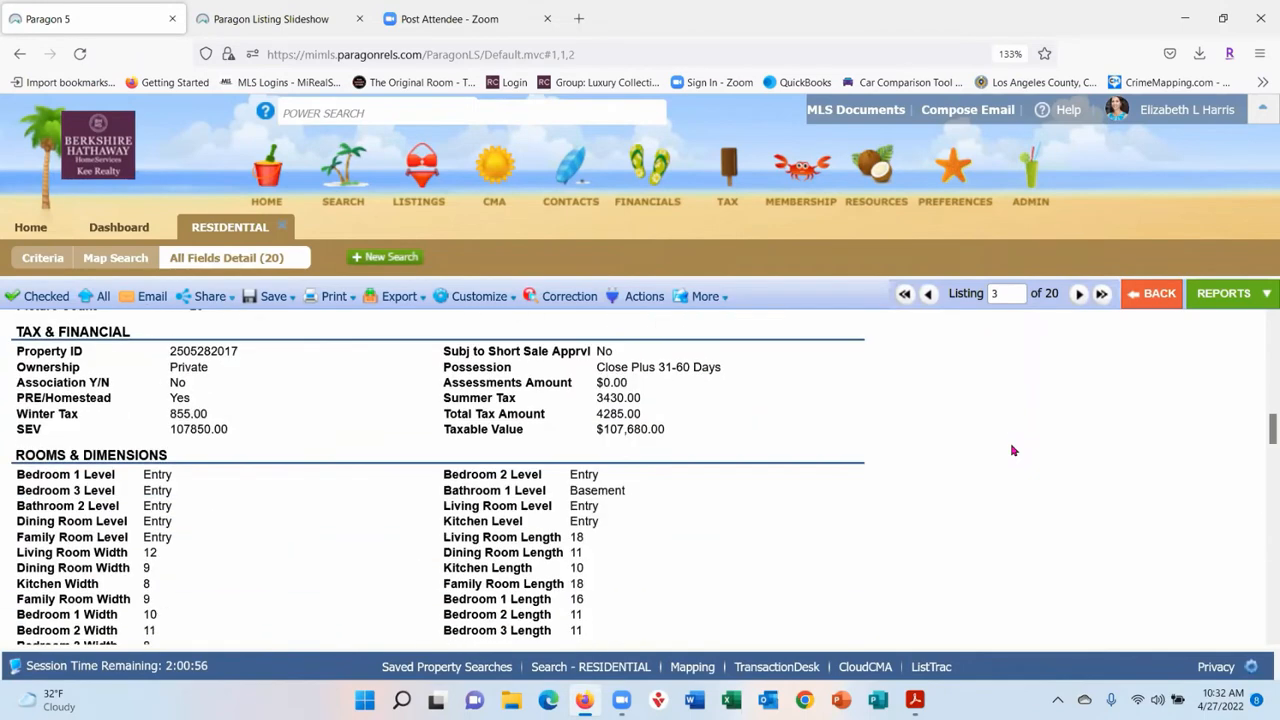
{"action": "scroll", "coordinate": [1012, 451], "scroll_direction": "down", "scroll_amount": 3}
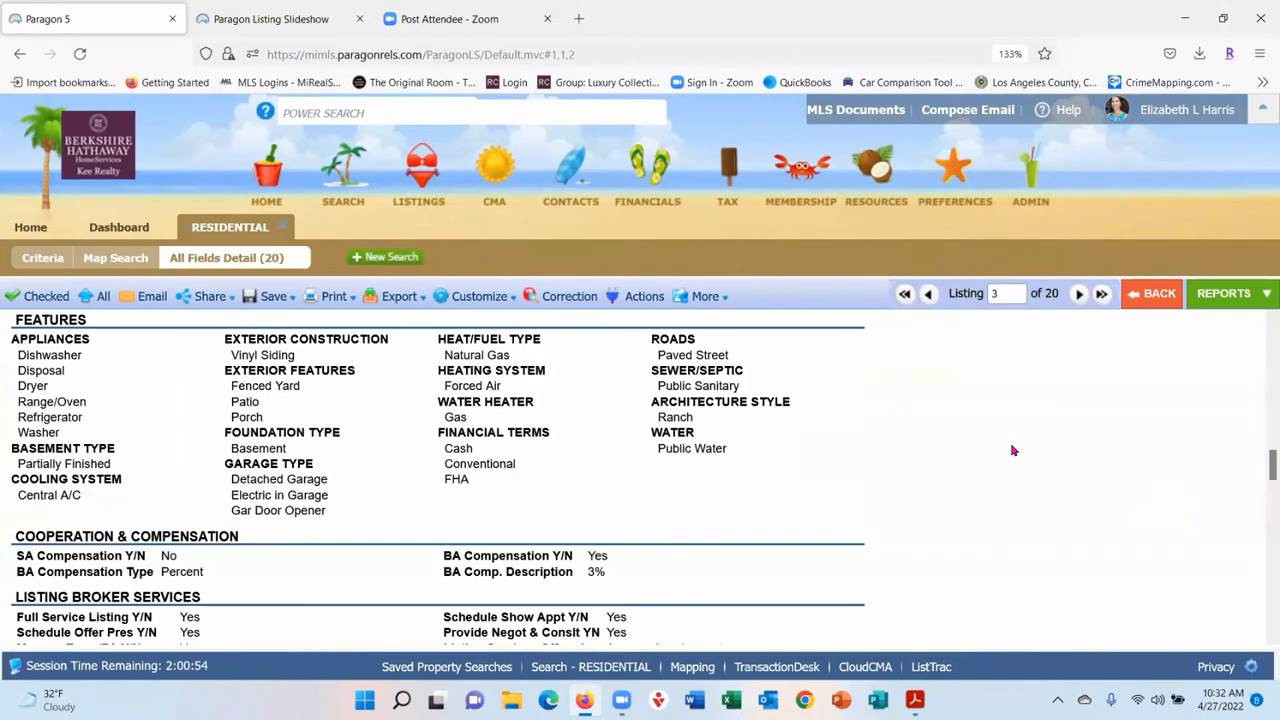
{"action": "scroll", "coordinate": [1012, 451], "scroll_direction": "down", "scroll_amount": 2}
{"action": "scroll", "coordinate": [1012, 451], "scroll_direction": "down", "scroll_amount": 3}
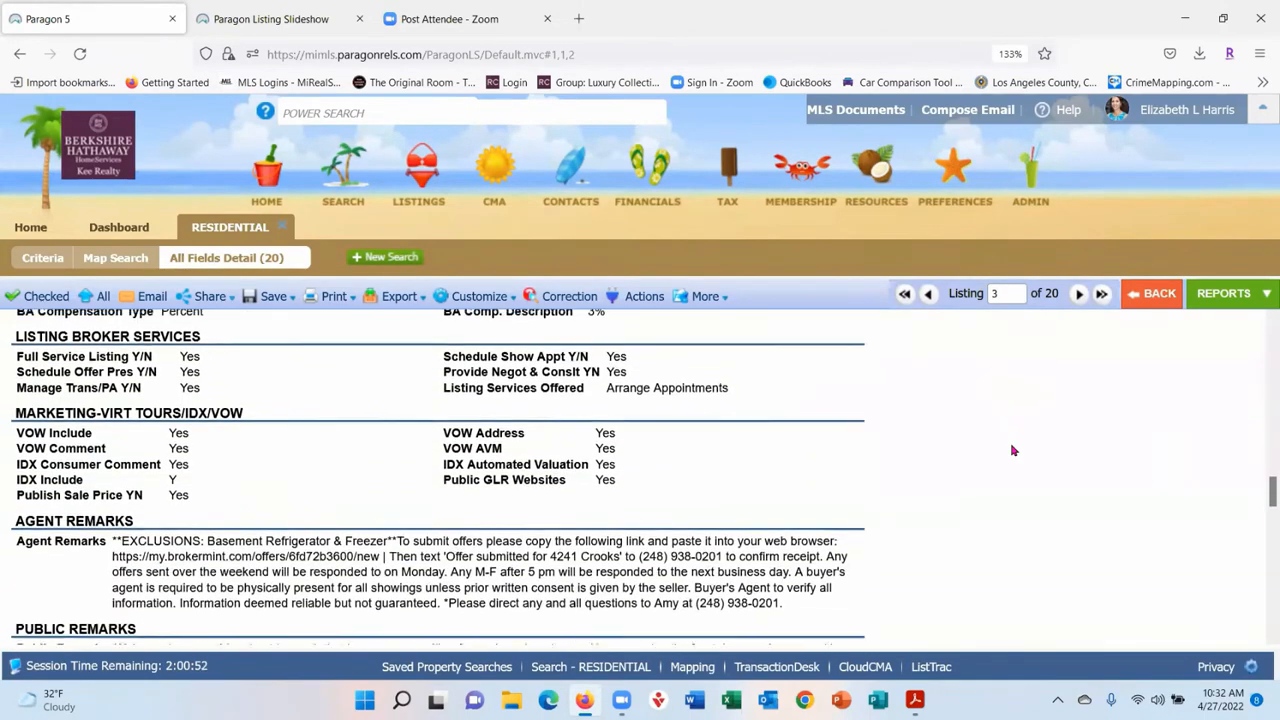
{"action": "scroll", "coordinate": [1012, 451], "scroll_direction": "down", "scroll_amount": 3}
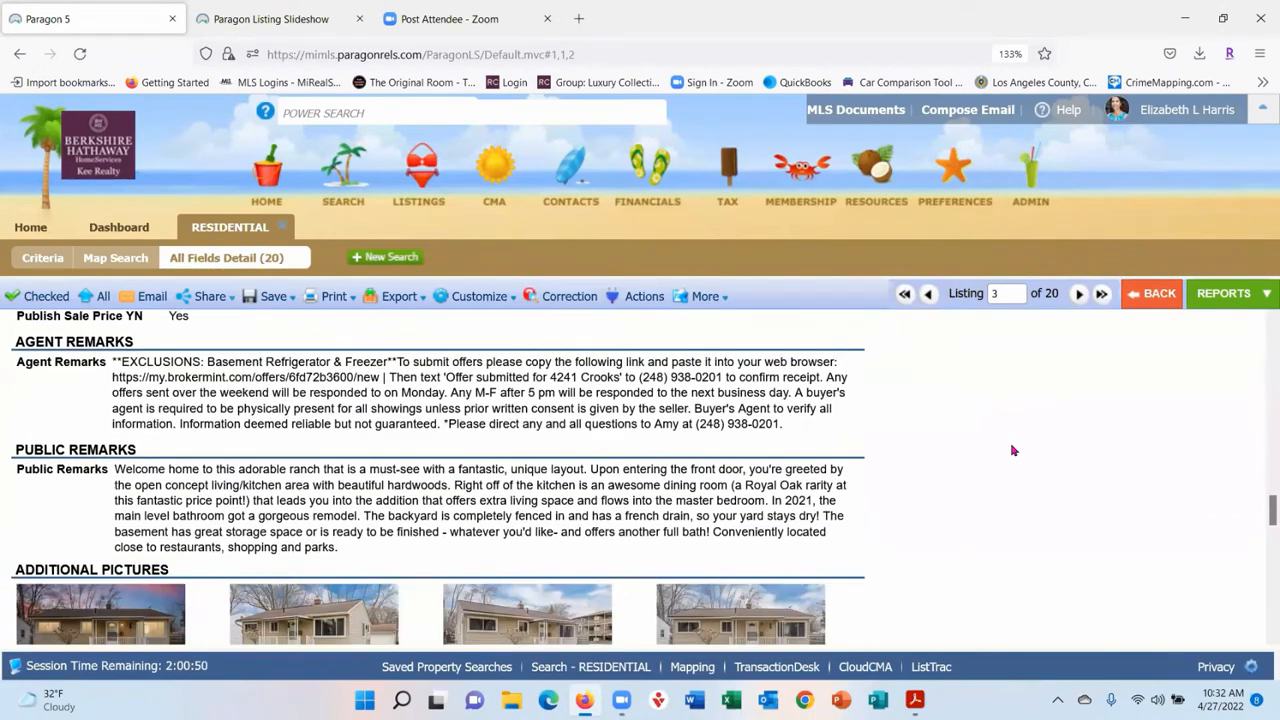
{"action": "scroll", "coordinate": [1012, 451], "scroll_direction": "down", "scroll_amount": 3}
{"action": "scroll", "coordinate": [1012, 451], "scroll_direction": "down", "scroll_amount": 2}
{"action": "scroll", "coordinate": [1012, 451], "scroll_direction": "up", "scroll_amount": 15}
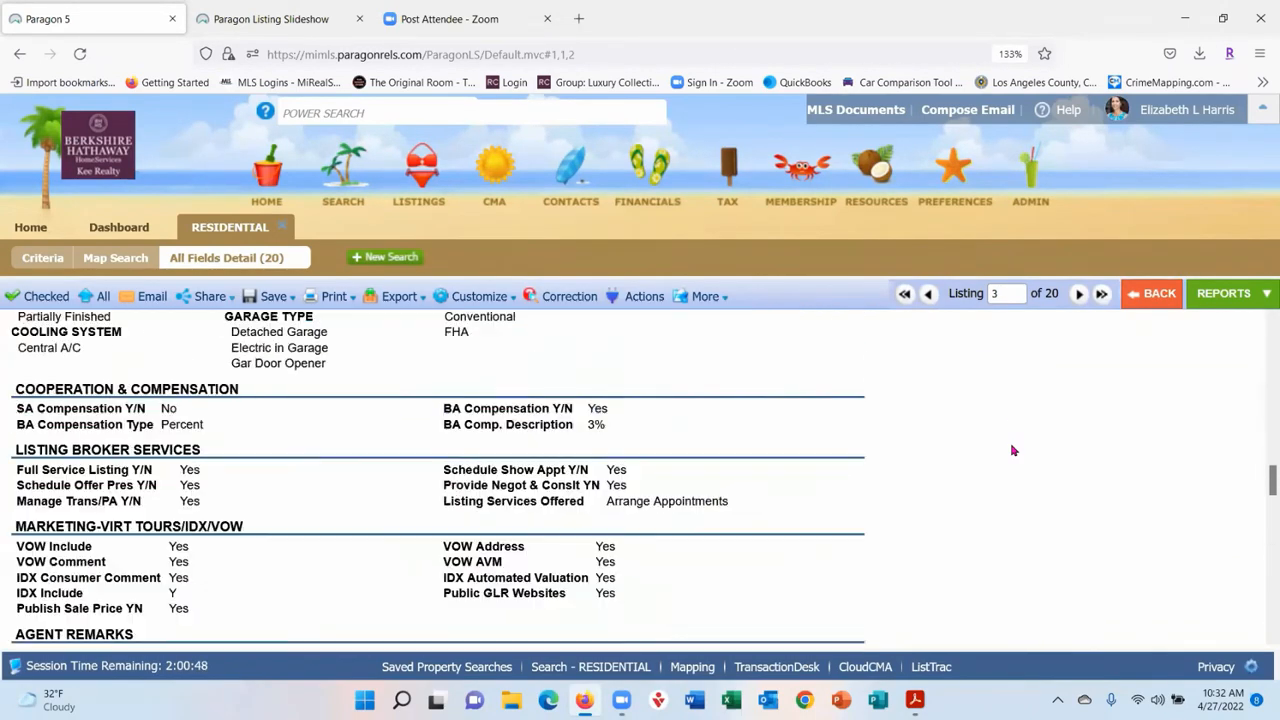
{"action": "scroll", "coordinate": [1012, 451], "scroll_direction": "up", "scroll_amount": 5}
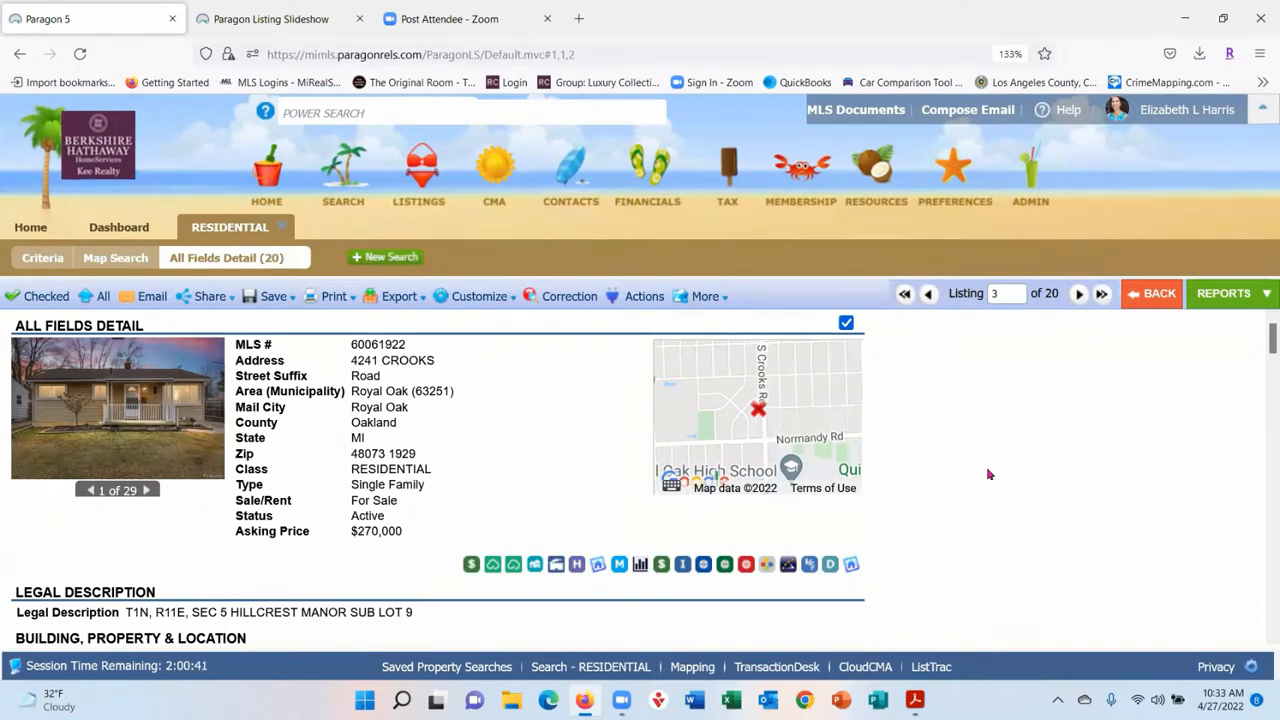
{"action": "scroll", "coordinate": [1096, 452], "scroll_direction": "down", "scroll_amount": 3}
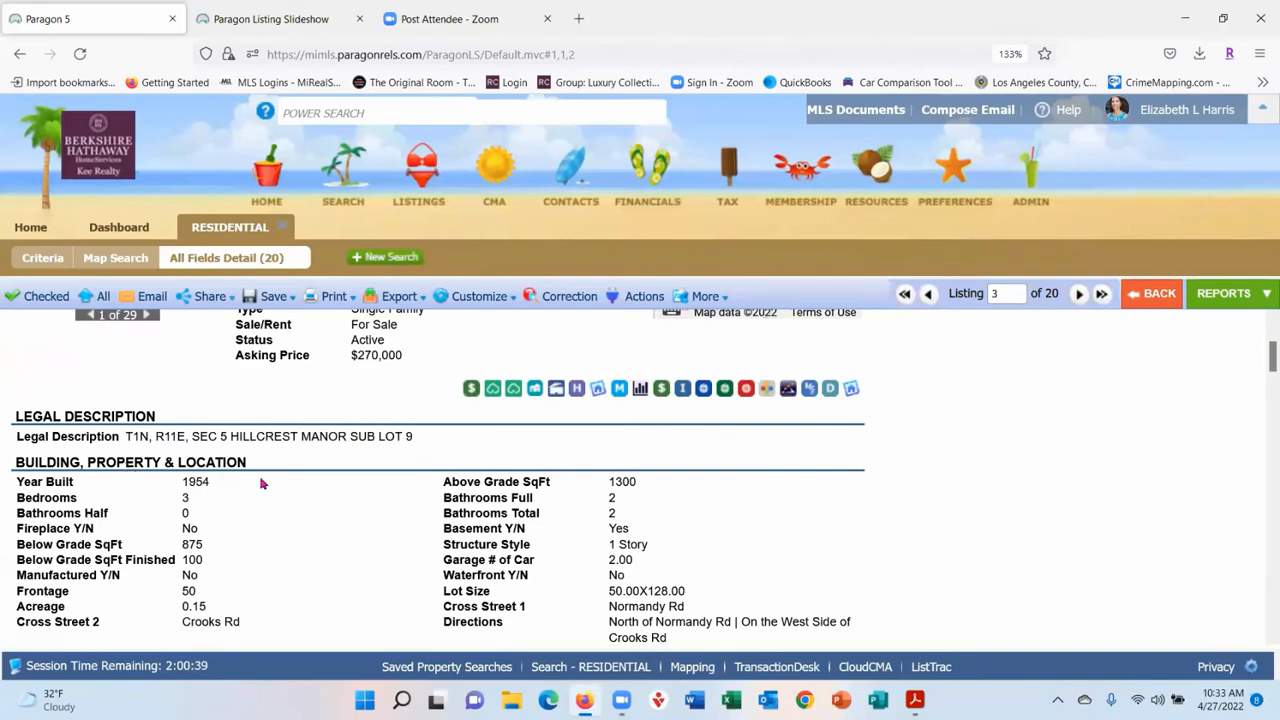
{"action": "scroll", "coordinate": [767, 425], "scroll_direction": "down", "scroll_amount": 3}
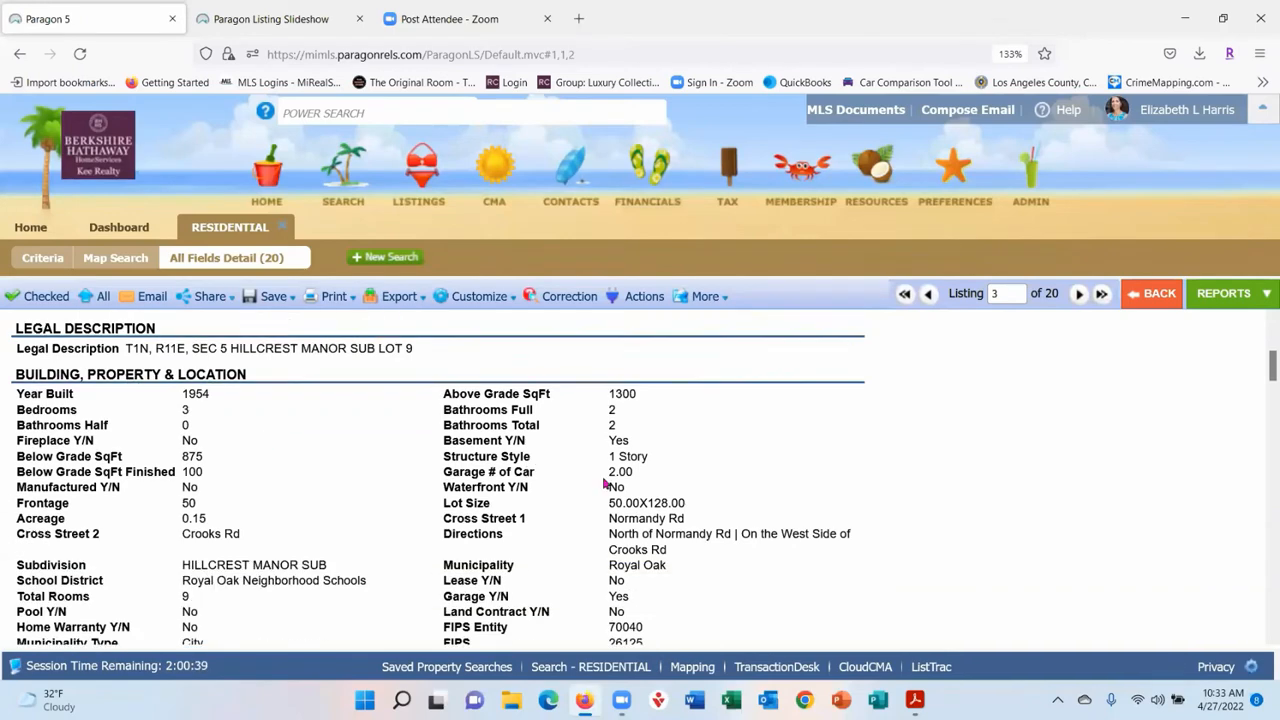
- Open the Available Reports list and scroll to All Fields Detail under Specialty Views
{"action": "left_click", "coordinate": [1217, 303]}
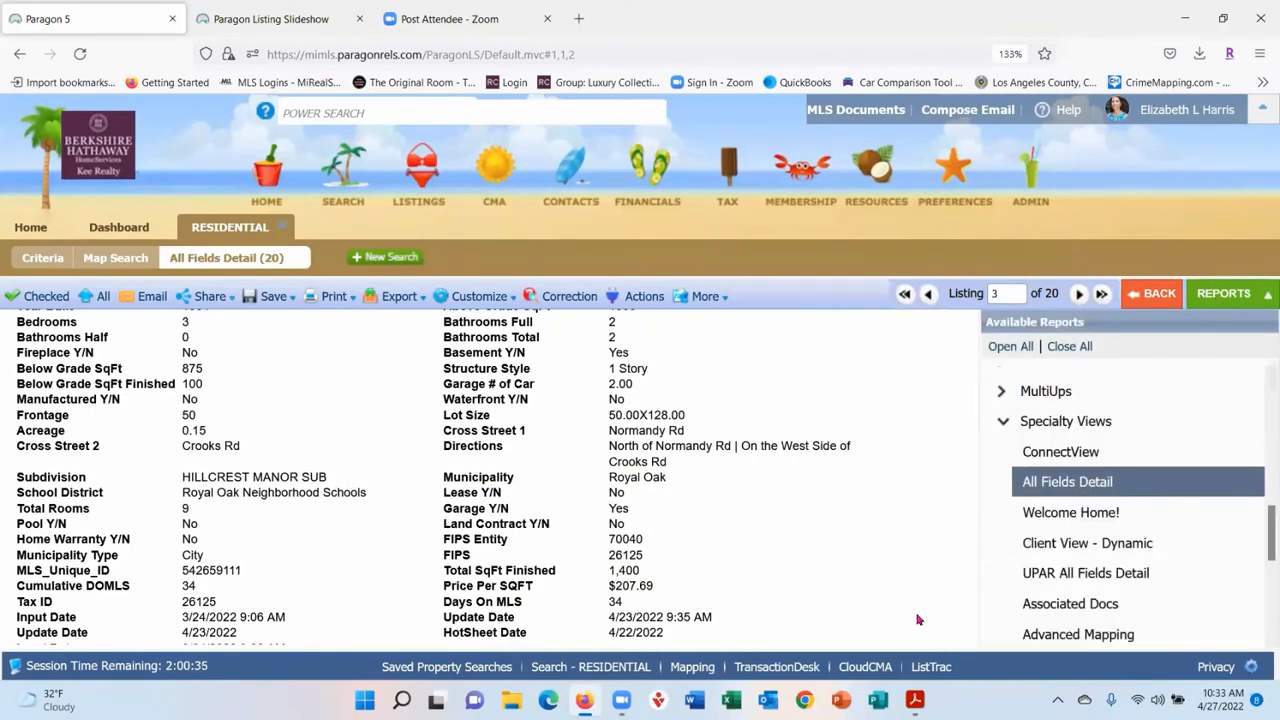
{"action": "scroll", "coordinate": [1130, 560], "scroll_direction": "down", "scroll_amount": 5}
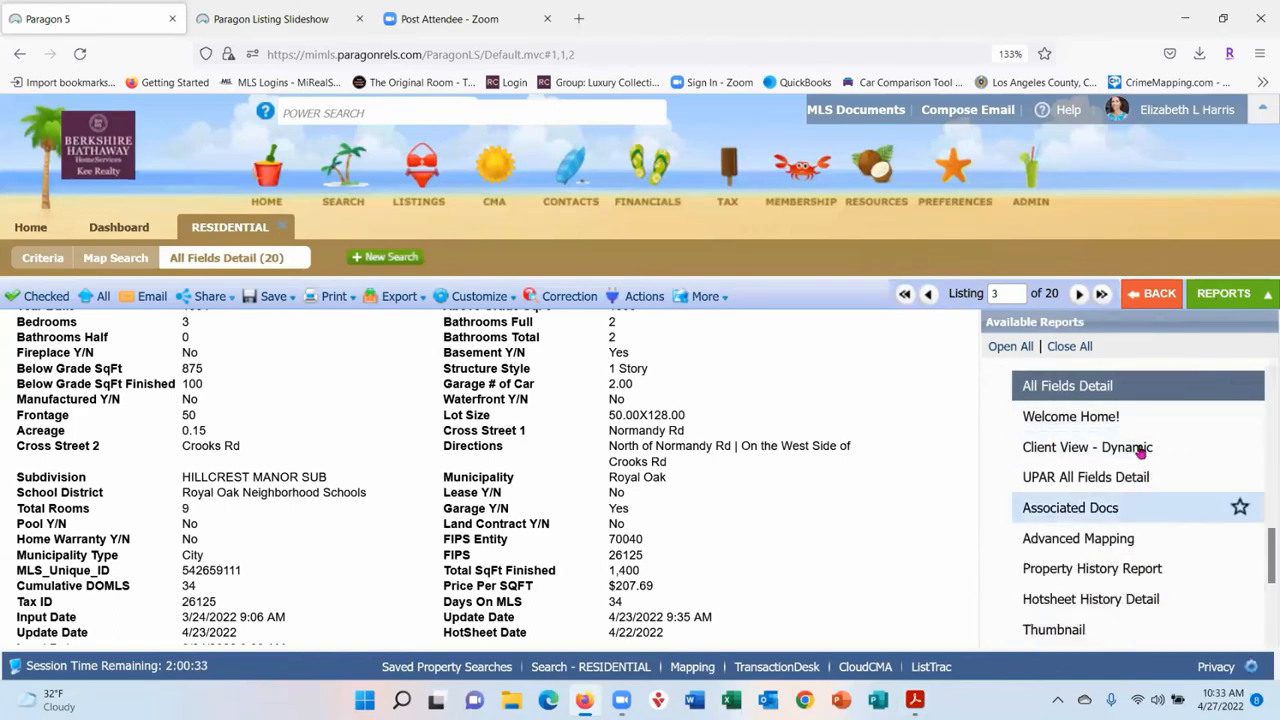
{"action": "scroll", "coordinate": [1118, 412], "scroll_direction": "up", "scroll_amount": 3}
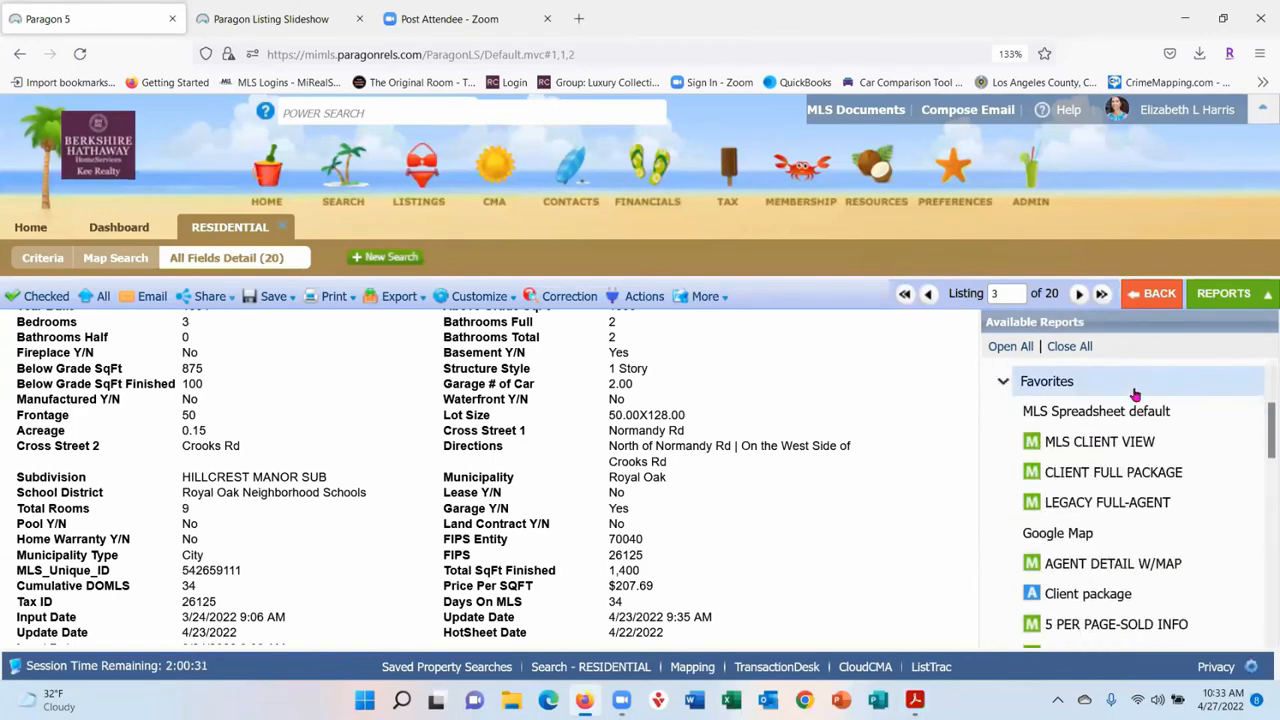
{"action": "scroll", "coordinate": [1140, 430], "scroll_direction": "down", "scroll_amount": 3}
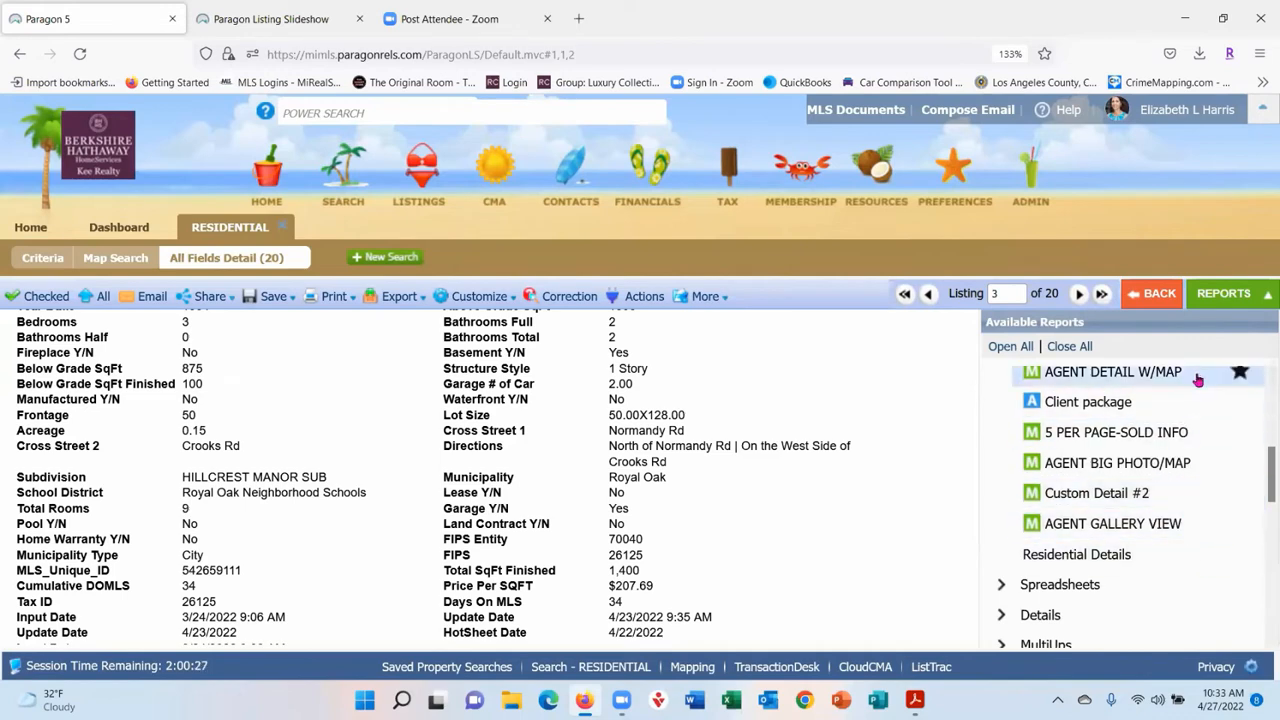
{"action": "scroll", "coordinate": [1196, 383], "scroll_direction": "up", "scroll_amount": 2}
{"action": "scroll", "coordinate": [1194, 400], "scroll_direction": "up", "scroll_amount": 2}
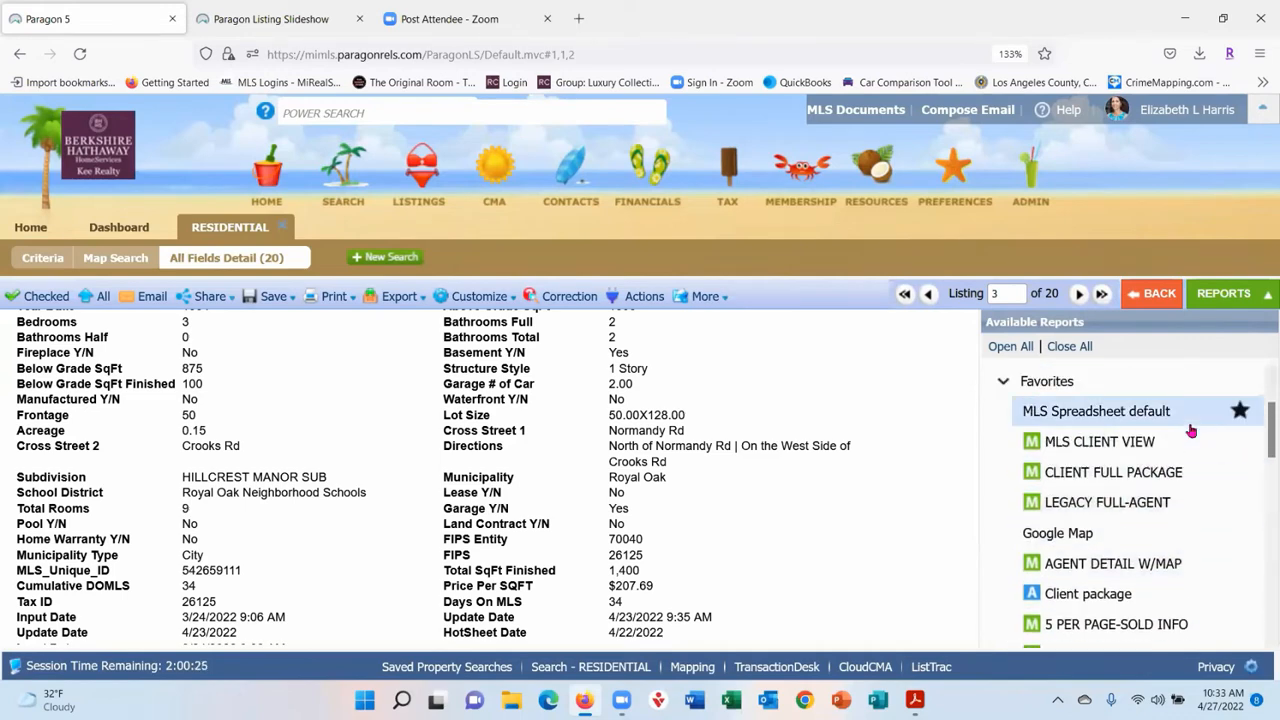
{"action": "scroll", "coordinate": [1180, 440], "scroll_direction": "down", "scroll_amount": 5}
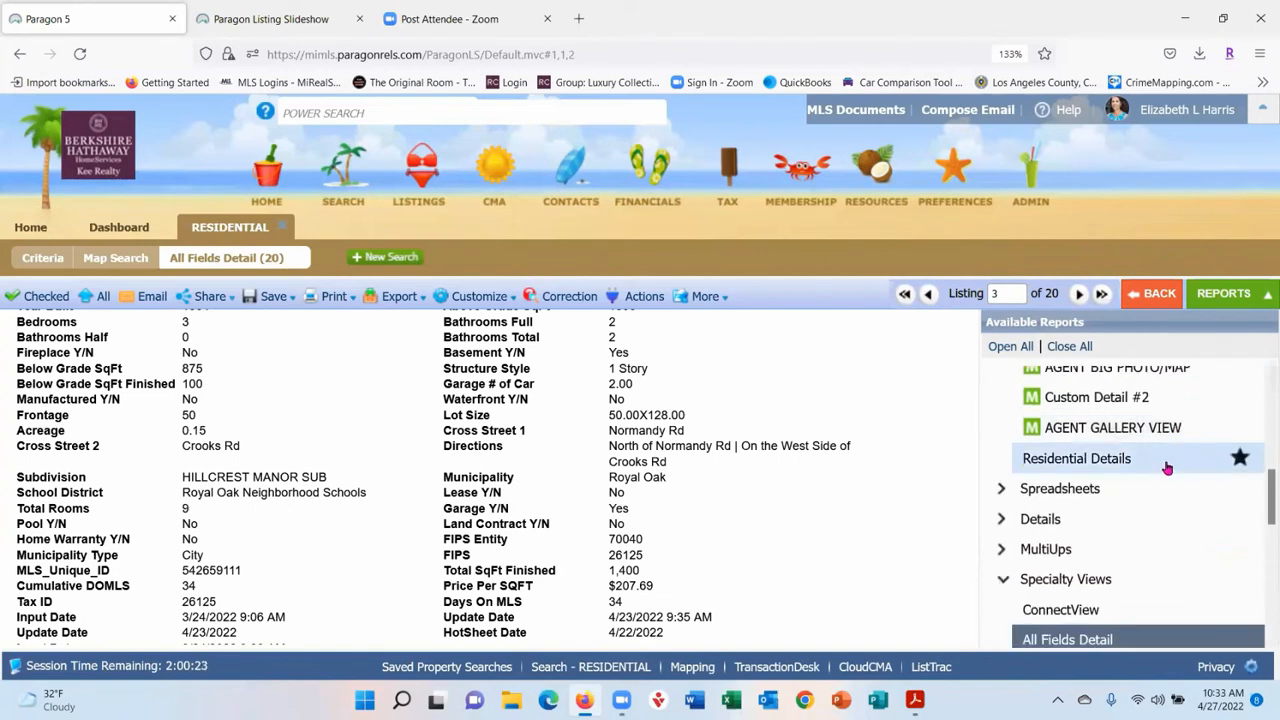
{"action": "mouse_move", "coordinate": [1208, 544]}
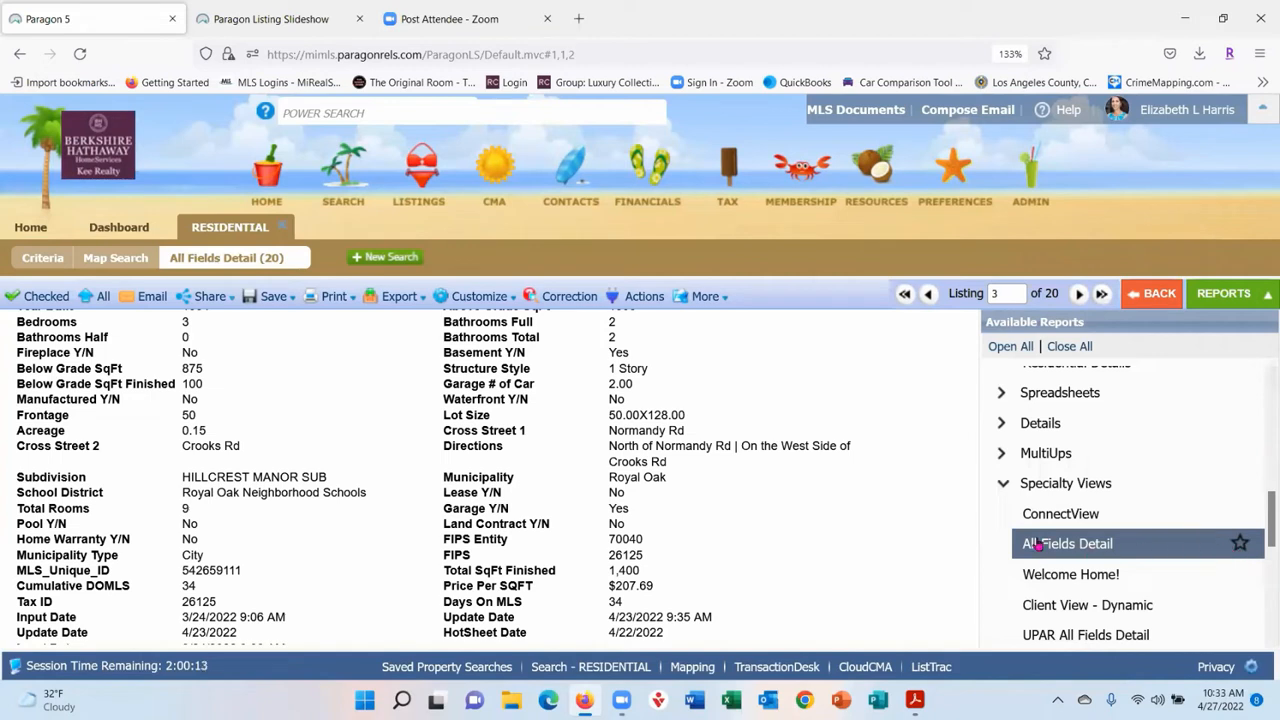
- Star All Fields Detail as a favorite report and check it in the Favorites list
{"action": "left_click", "coordinate": [1240, 545]}
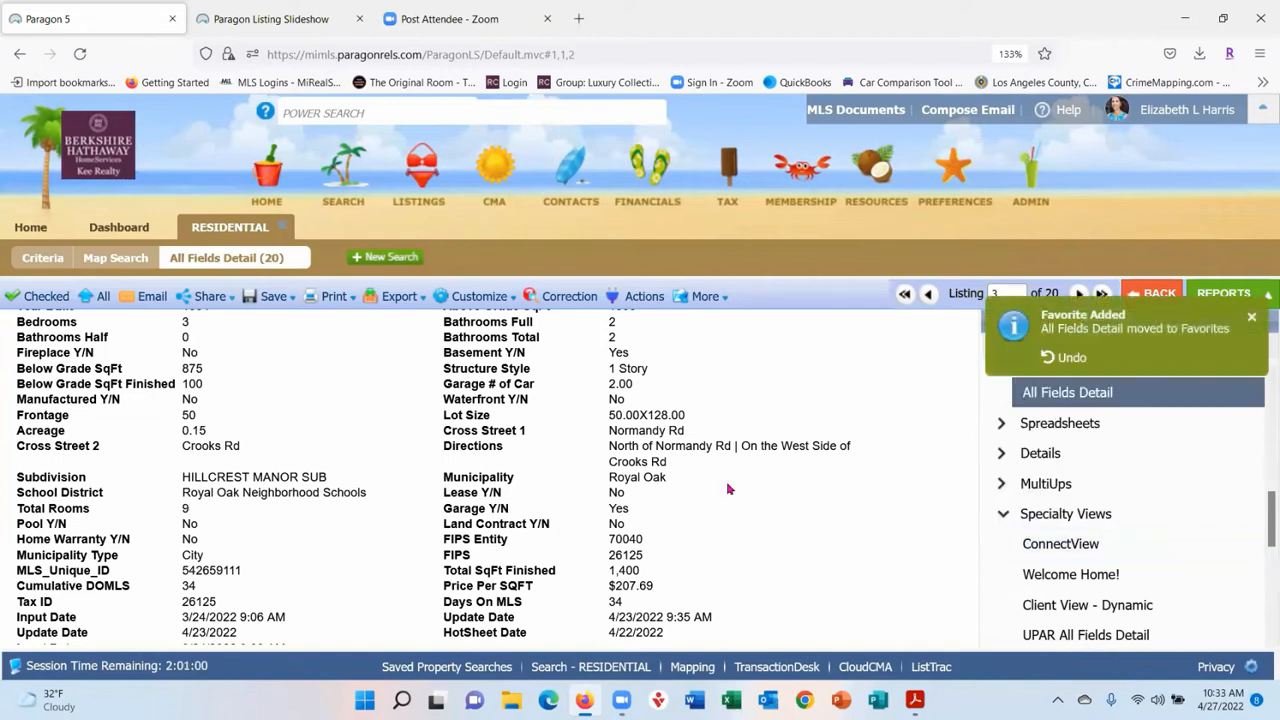
{"action": "scroll", "coordinate": [1250, 455], "scroll_direction": "up", "scroll_amount": 2}
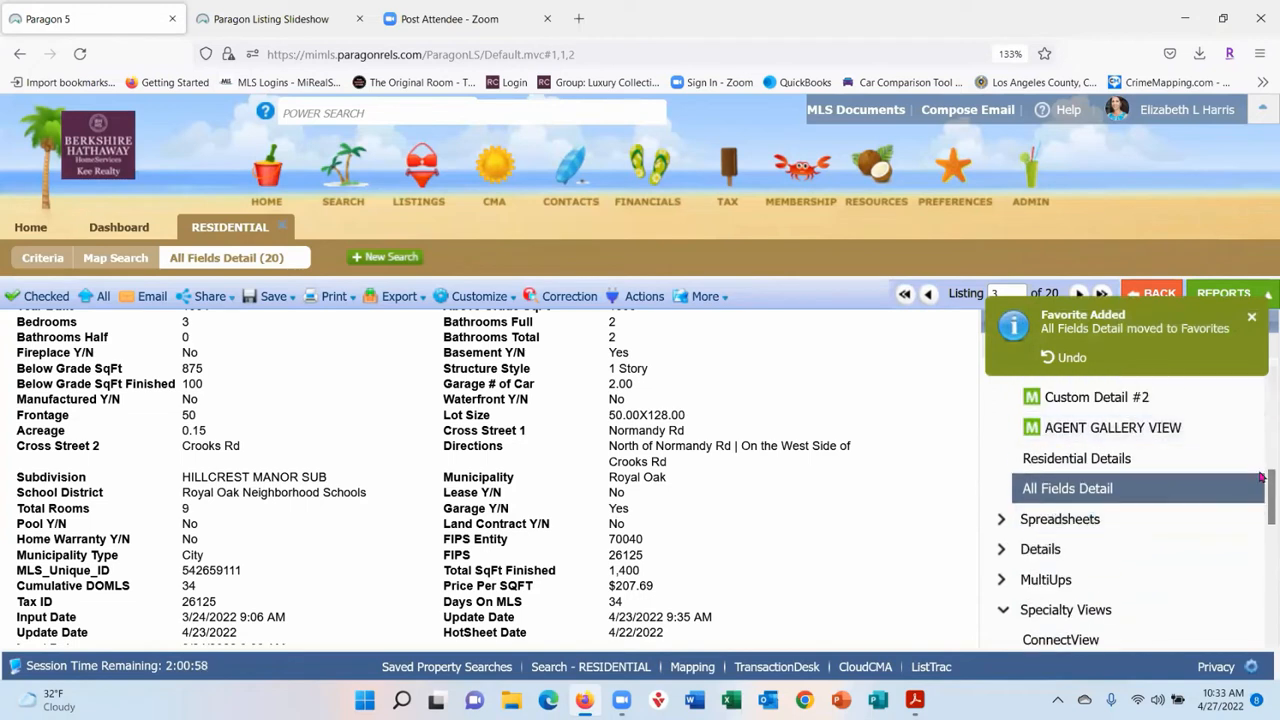
{"action": "left_click_drag", "start_coordinate": [1262, 486], "coordinate": [1262, 360]}
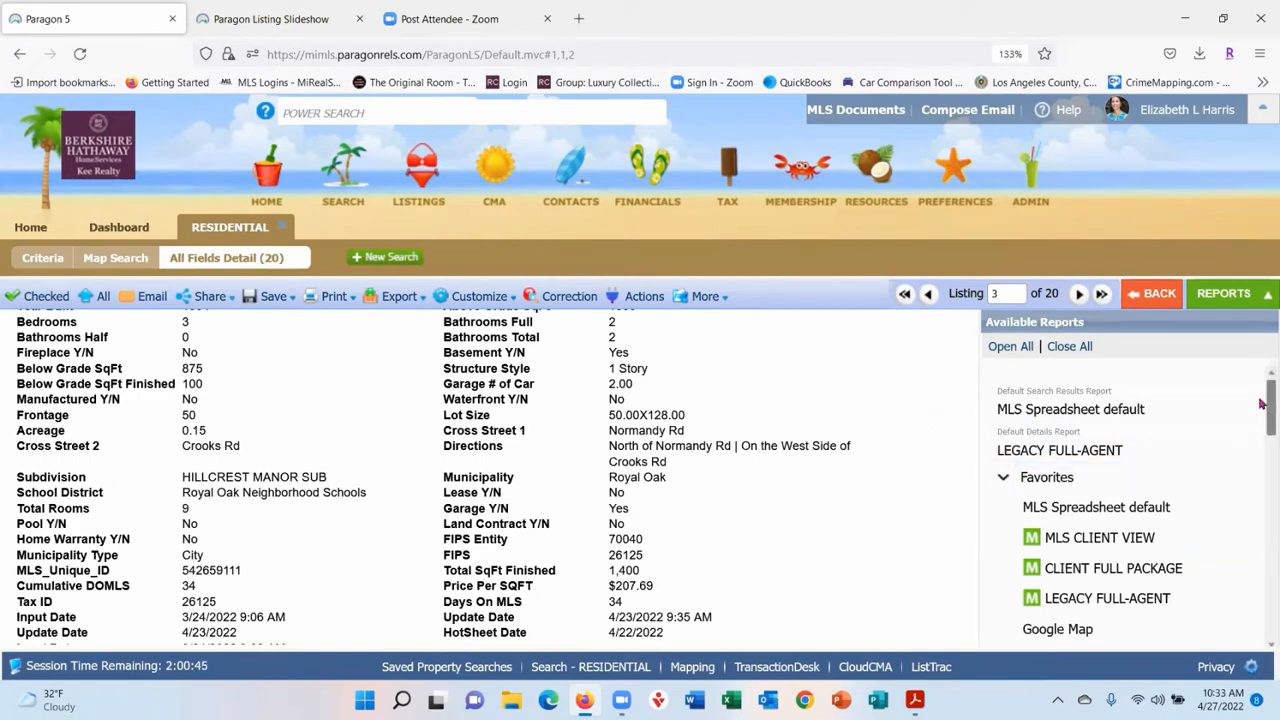
{"action": "left_click_drag", "start_coordinate": [1263, 406], "coordinate": [1262, 469]}
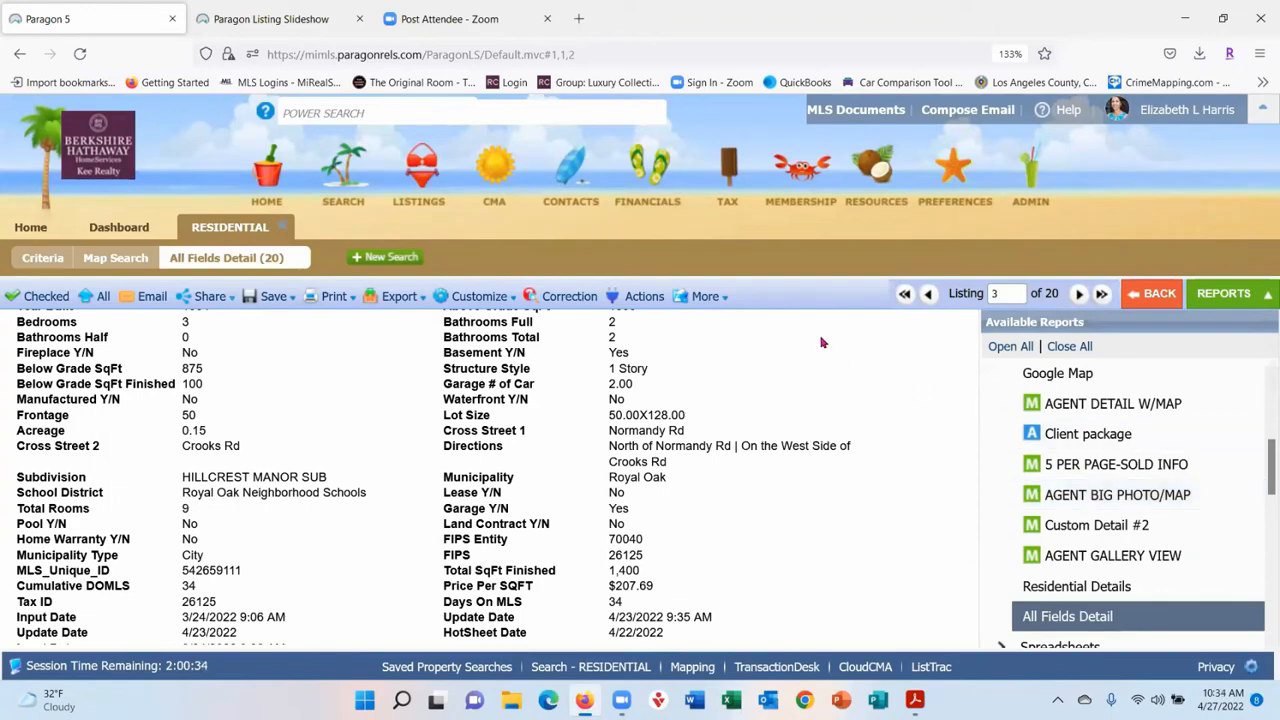
- Close the reports list and switch to the Map Search view
{"action": "left_click", "coordinate": [1265, 297]}
{"action": "scroll", "coordinate": [951, 491], "scroll_direction": "up", "scroll_amount": 8}
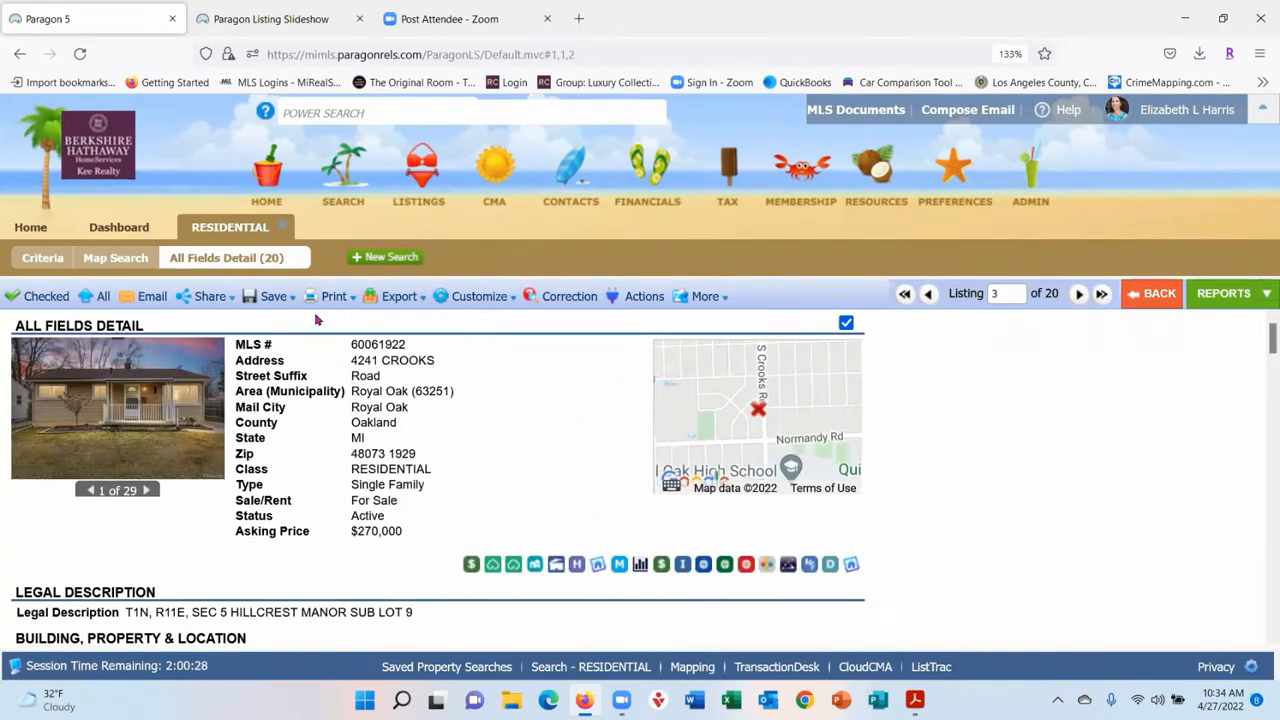
{"action": "left_click", "coordinate": [127, 258]}
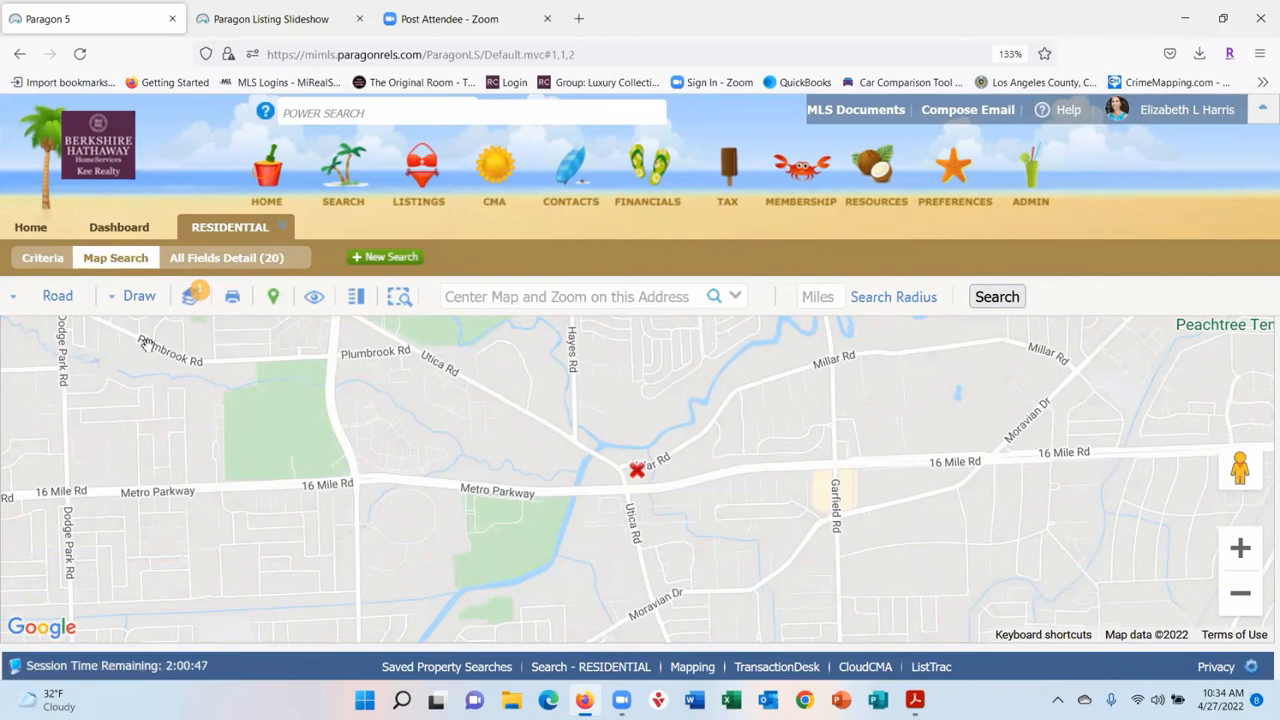
- Draw an eight-corner polygon search area around the listing between Millar Rd, Garfield Rd, Moravian Dr and Metro Parkway
{"action": "left_click", "coordinate": [141, 294]}
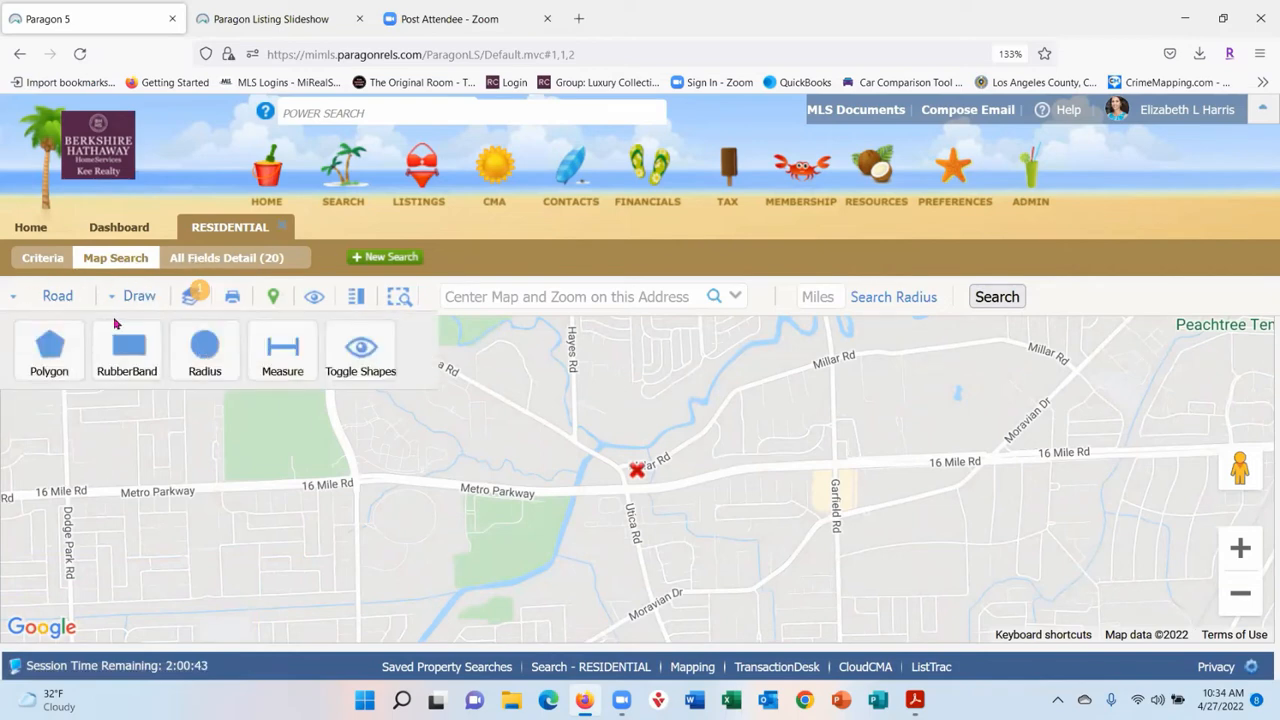
{"action": "left_click", "coordinate": [48, 346]}
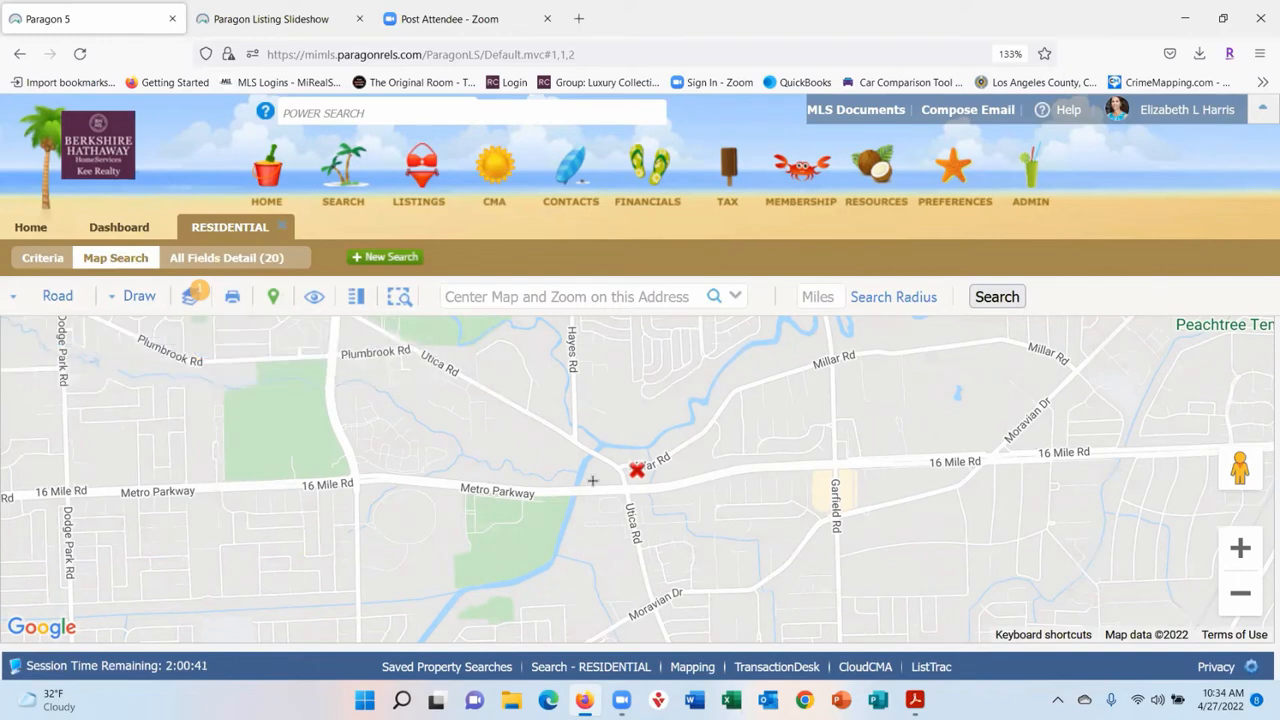
{"action": "left_click", "coordinate": [502, 417]}
{"action": "left_click", "coordinate": [595, 386]}
{"action": "left_click", "coordinate": [770, 377]}
{"action": "left_click", "coordinate": [840, 470]}
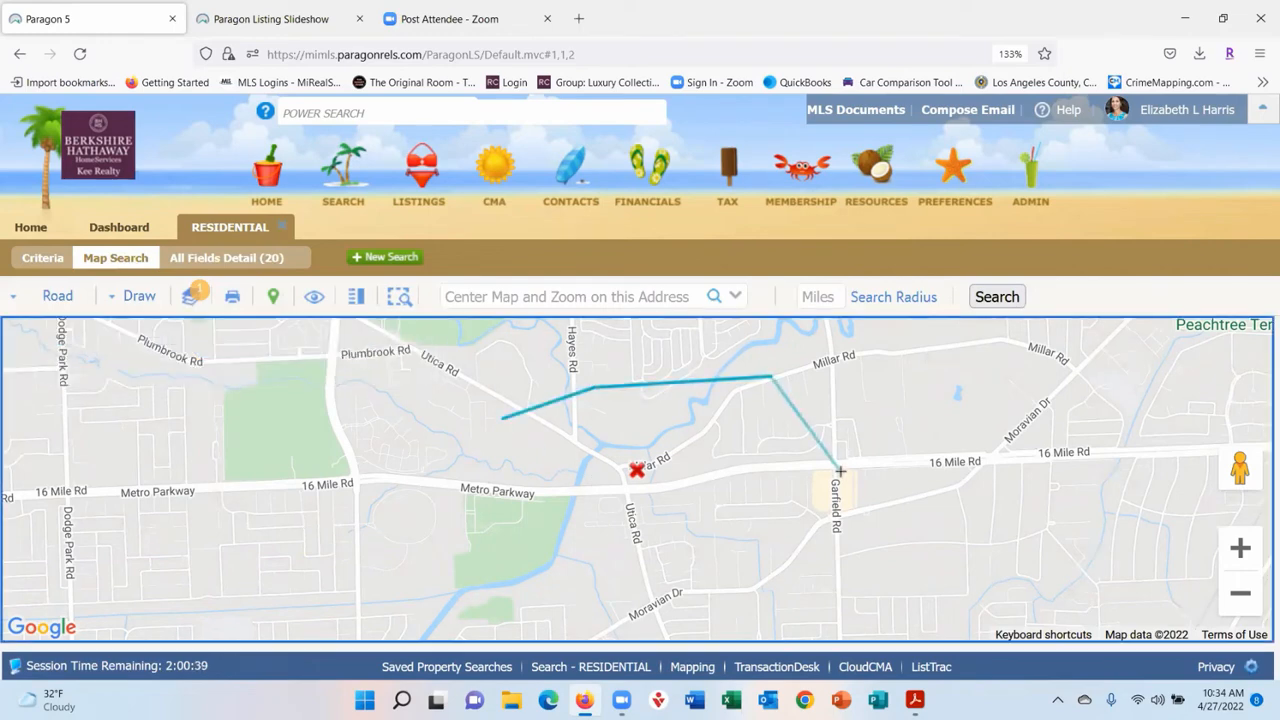
{"action": "left_click", "coordinate": [838, 548]}
{"action": "left_click", "coordinate": [690, 578]}
{"action": "left_click", "coordinate": [510, 566]}
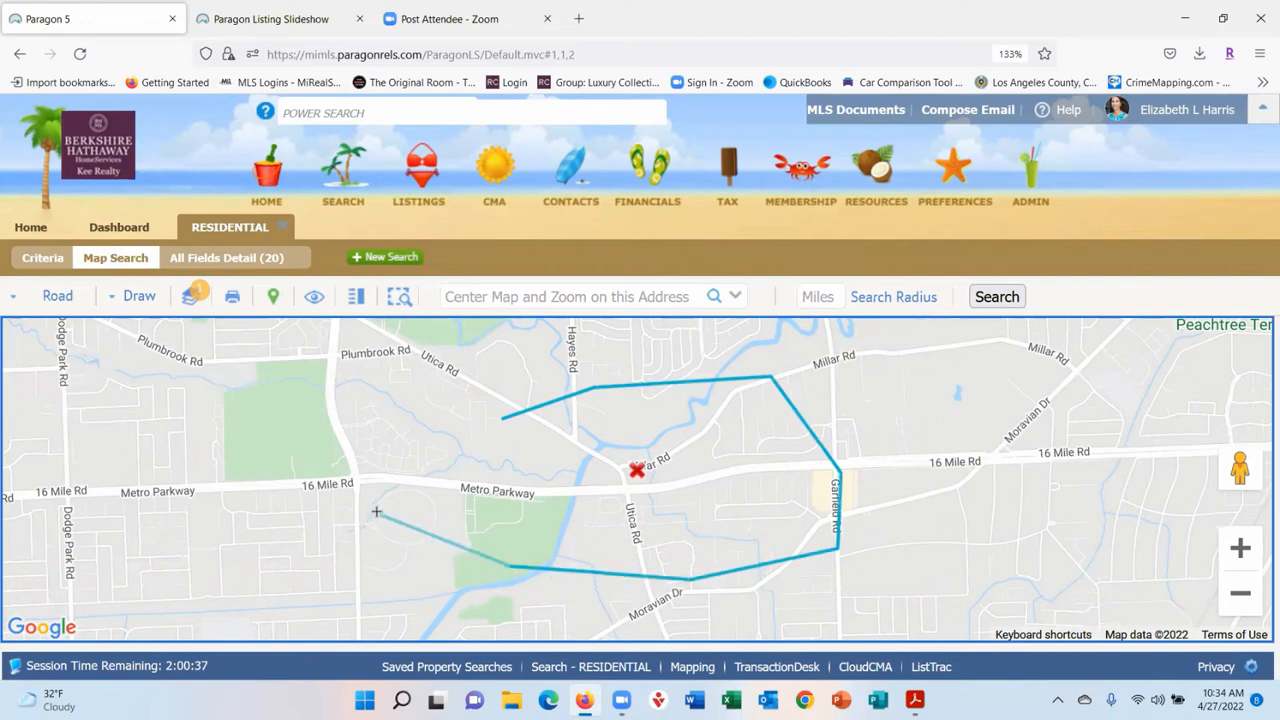
{"action": "left_click", "coordinate": [372, 511]}
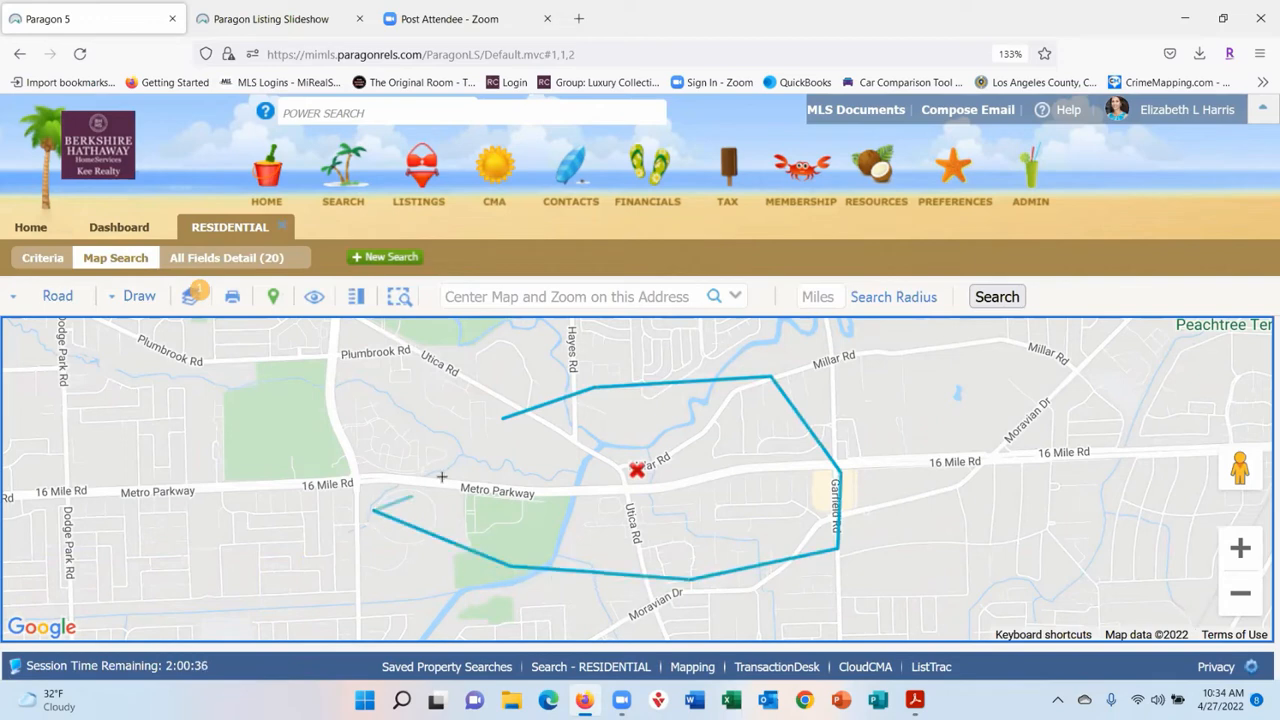
{"action": "left_click", "coordinate": [509, 420]}
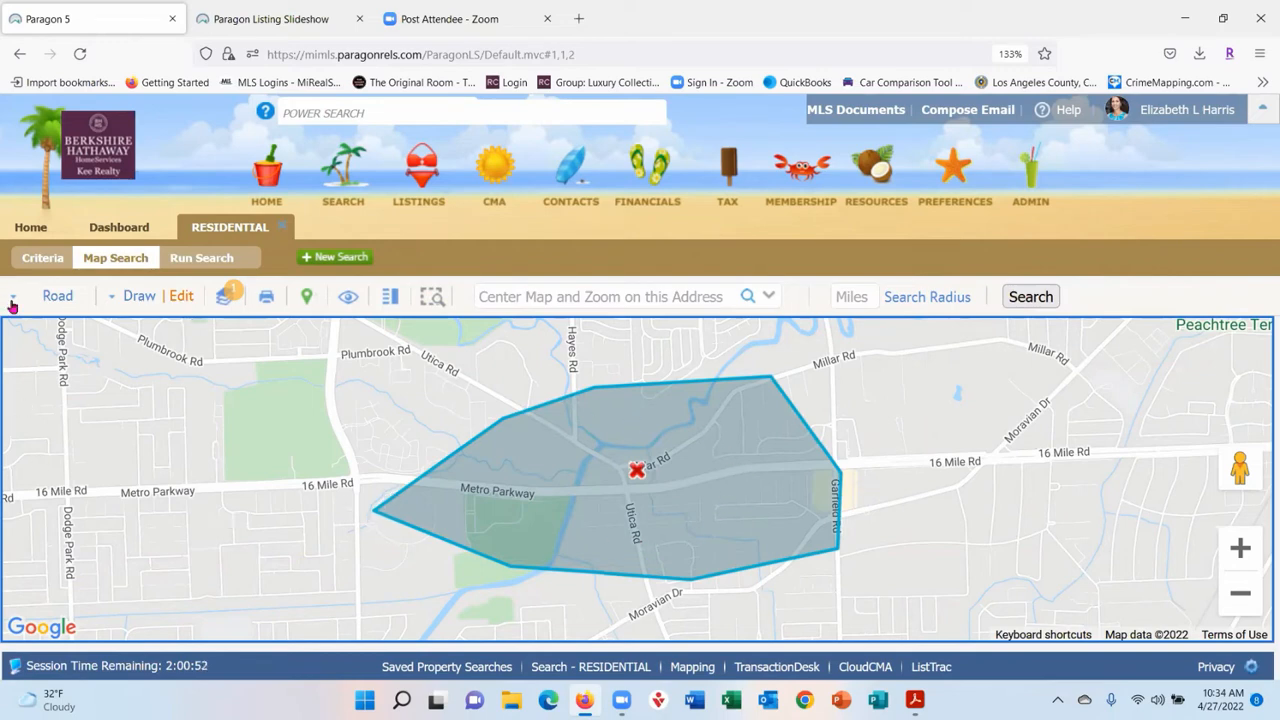
- Stretch the polygon's east point to 16 Mile Rd and its bottom corner south, then zoom out
{"action": "left_click", "coordinate": [177, 297]}
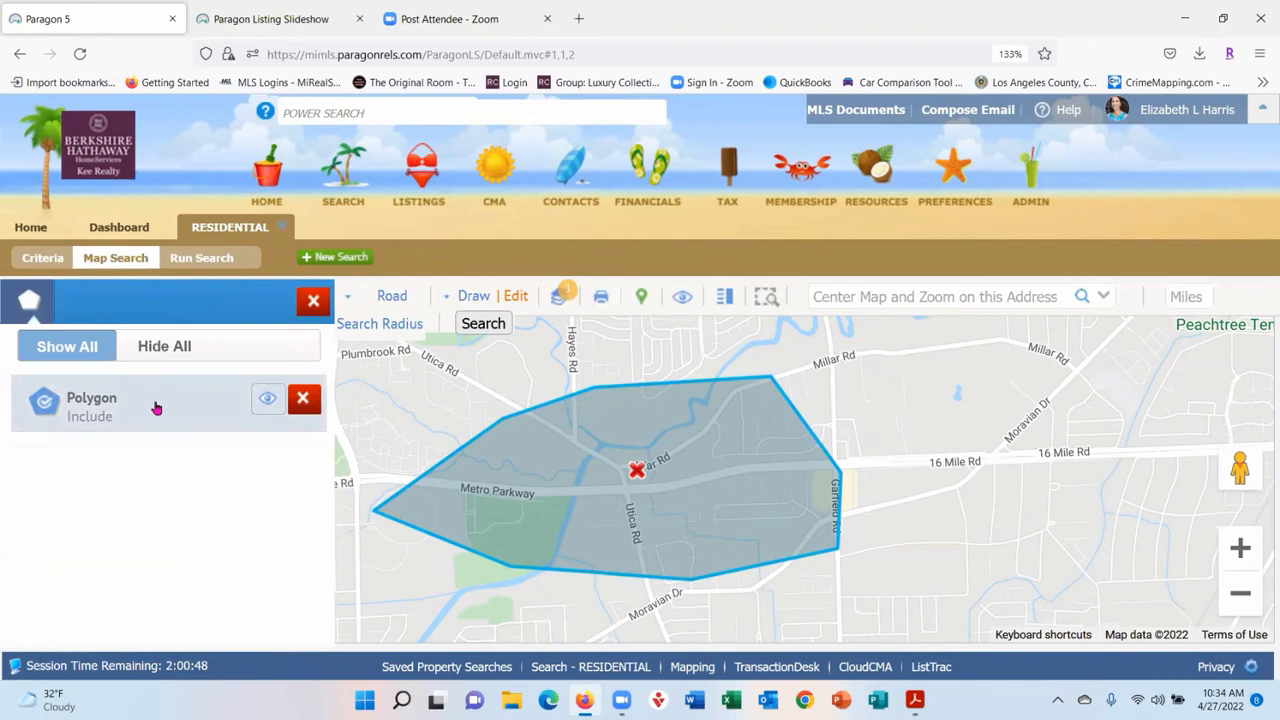
{"action": "left_click", "coordinate": [156, 408]}
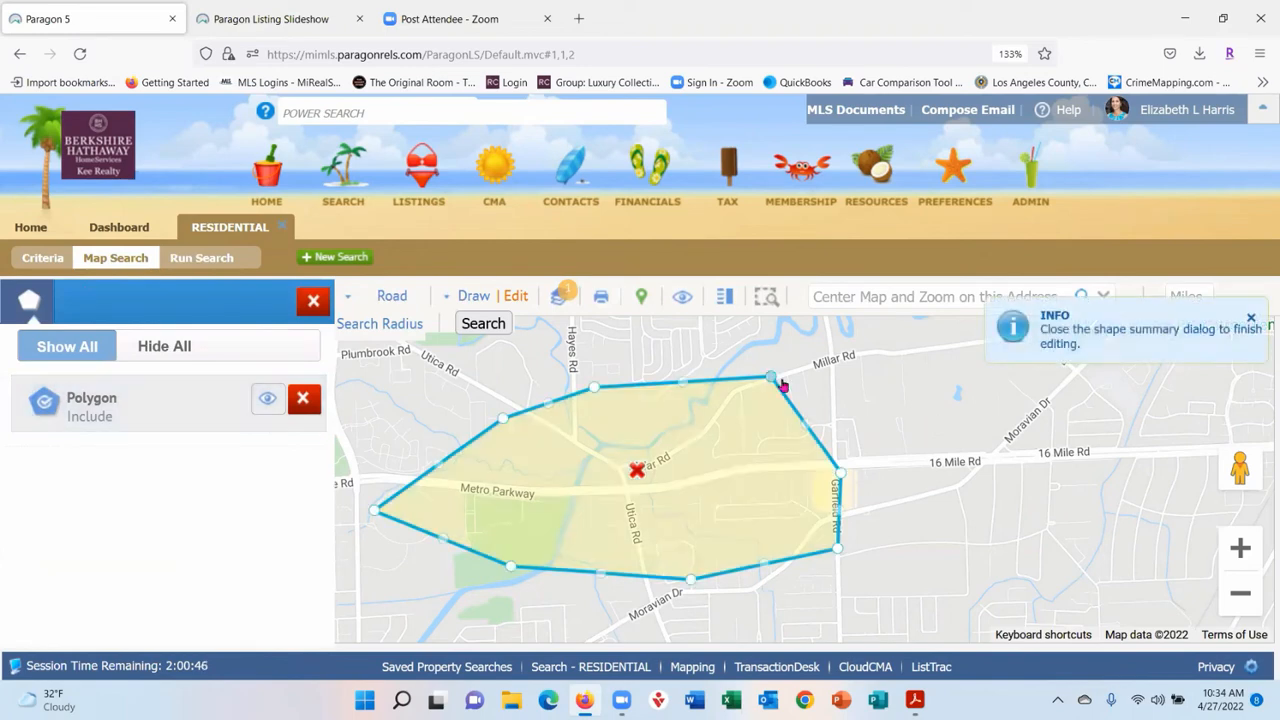
{"action": "left_click_drag", "start_coordinate": [842, 473], "coordinate": [955, 464]}
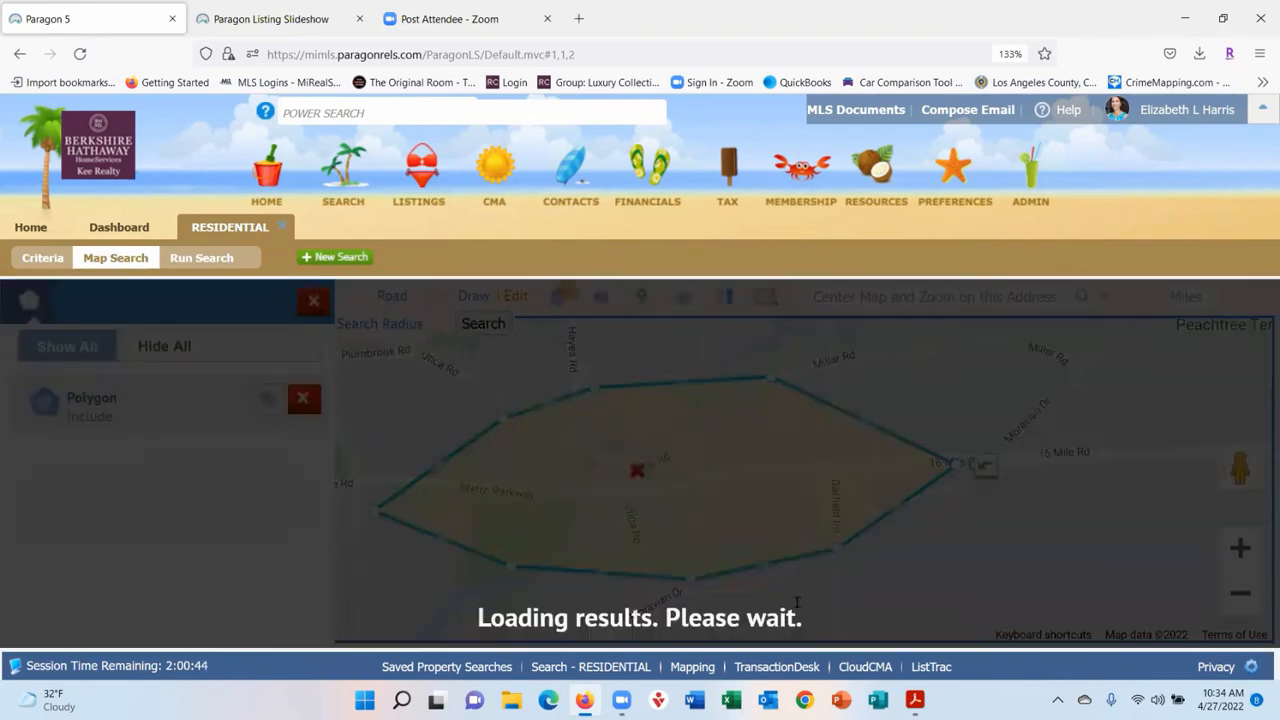
{"action": "left_click_drag", "start_coordinate": [690, 580], "coordinate": [703, 610]}
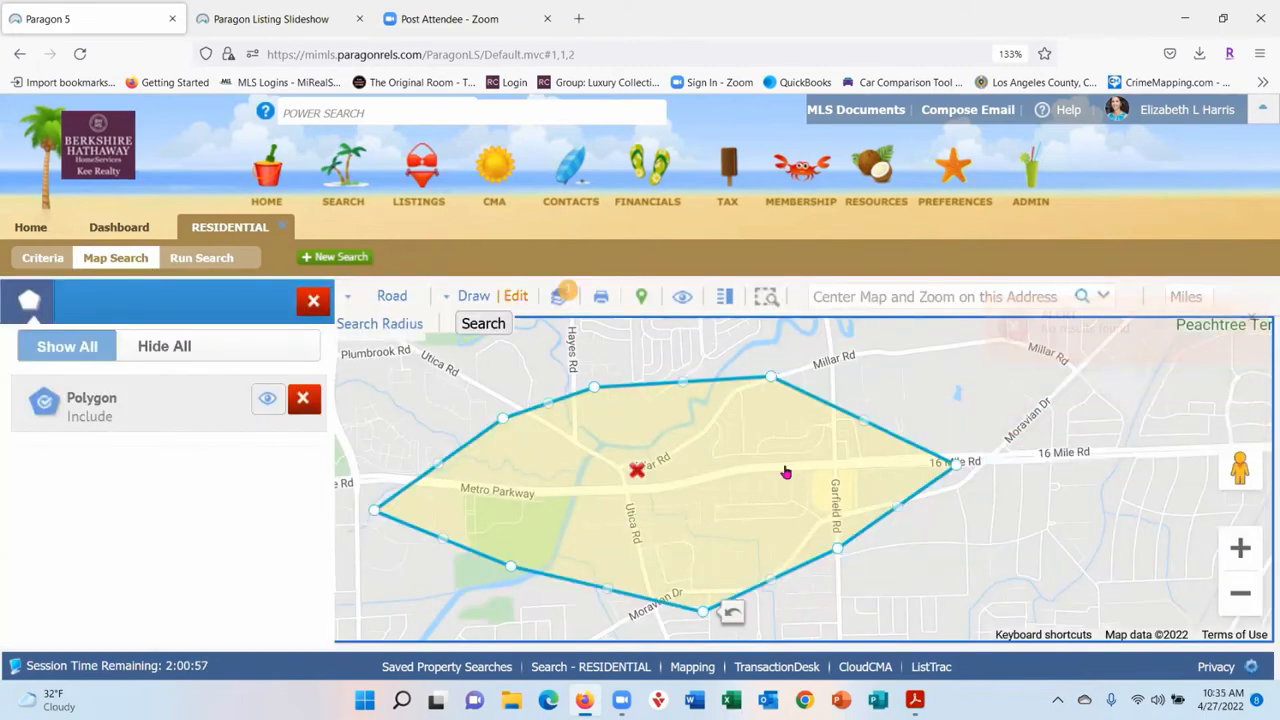
{"action": "left_click", "coordinate": [1240, 594]}
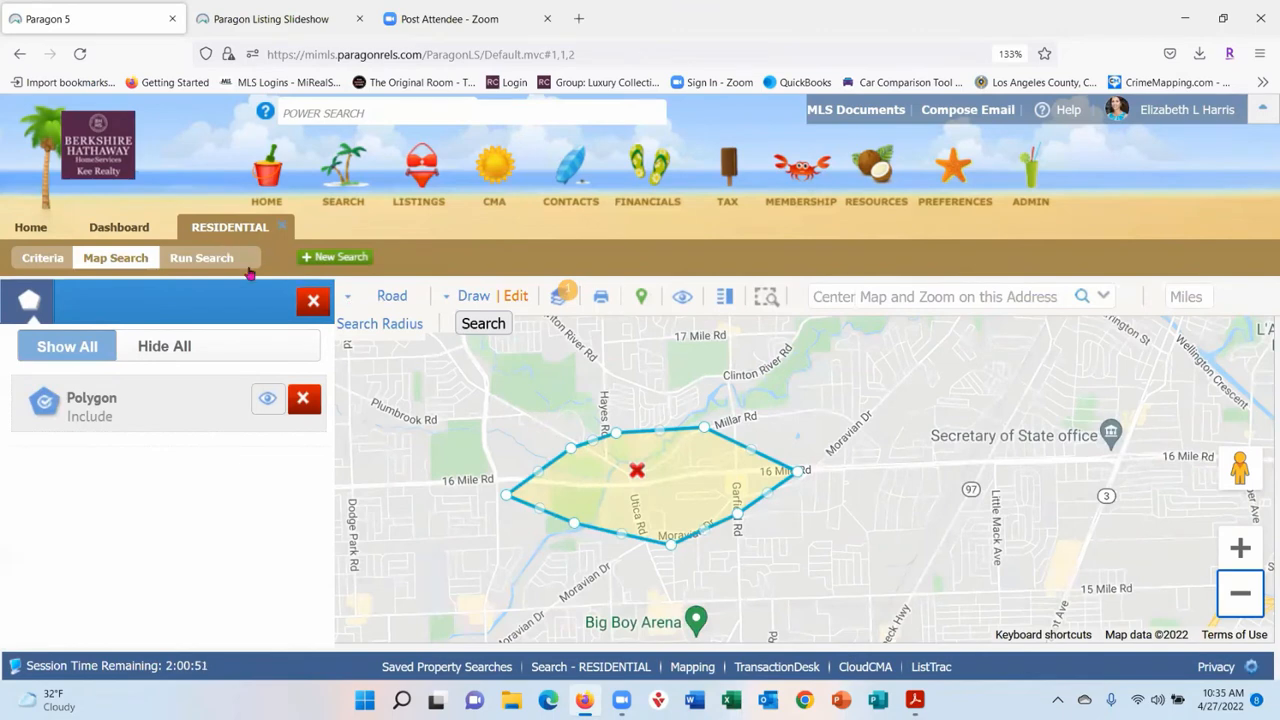
- Draw a radius circle around the Secretary of State office and move it beside the polygon
{"action": "left_click", "coordinate": [473, 298]}
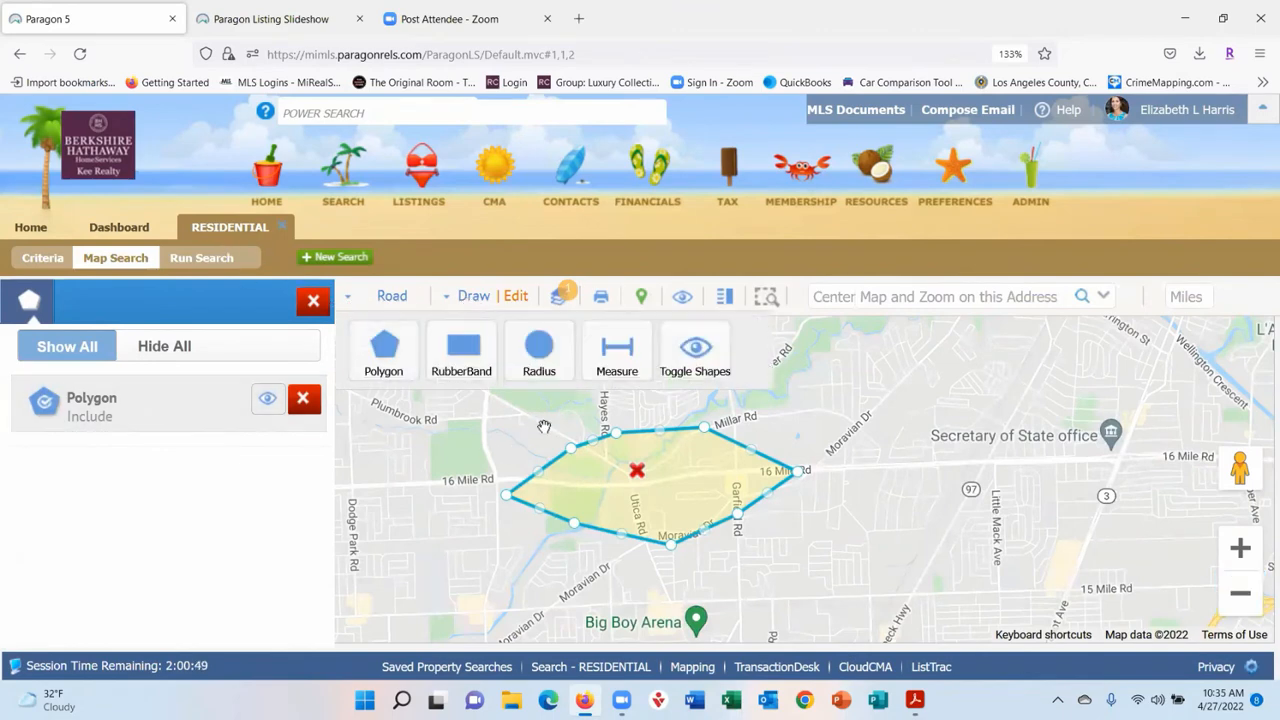
{"action": "left_click", "coordinate": [541, 352]}
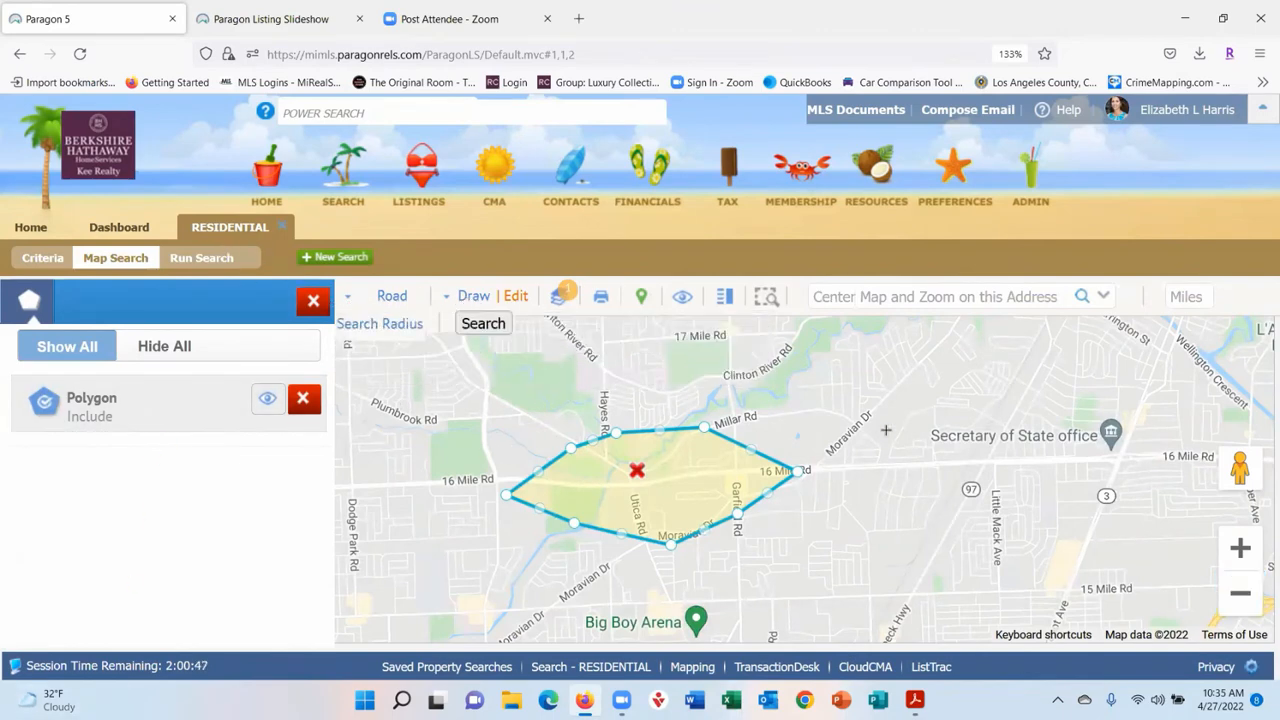
{"action": "left_click", "coordinate": [1023, 450]}
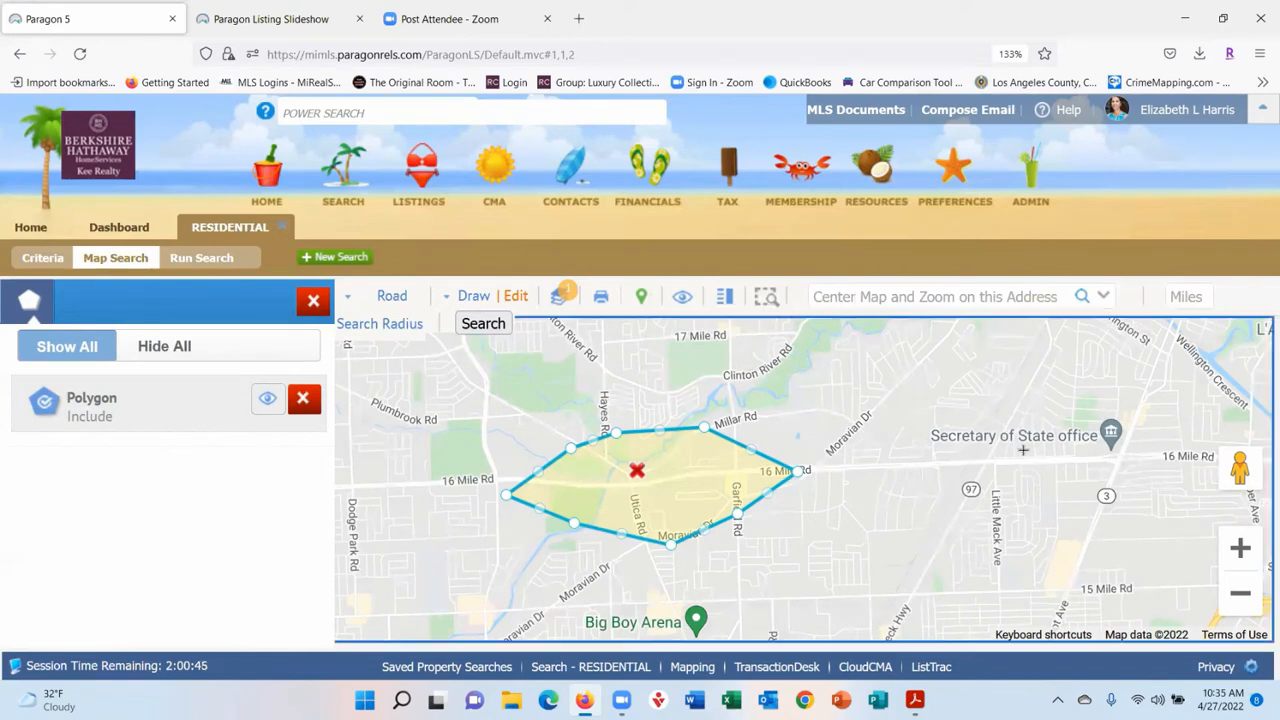
{"action": "left_click_drag", "start_coordinate": [1023, 456], "coordinate": [1016, 530]}
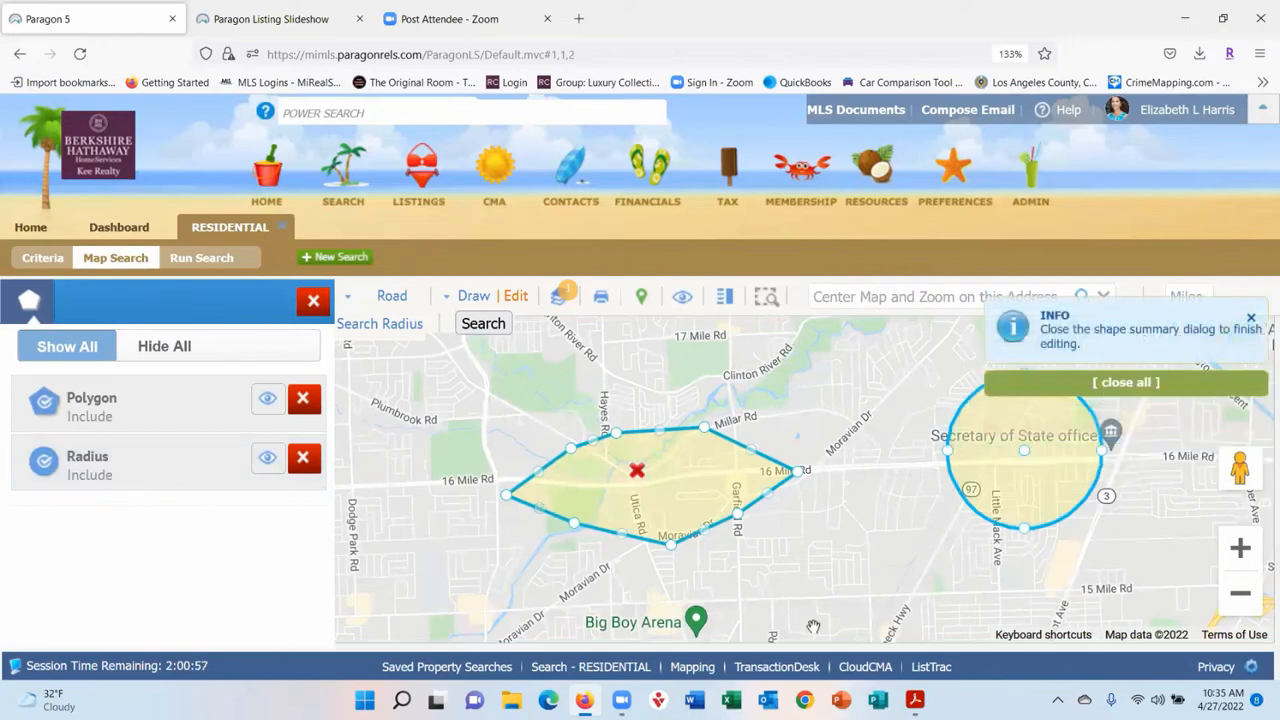
{"action": "left_click", "coordinate": [1027, 460]}
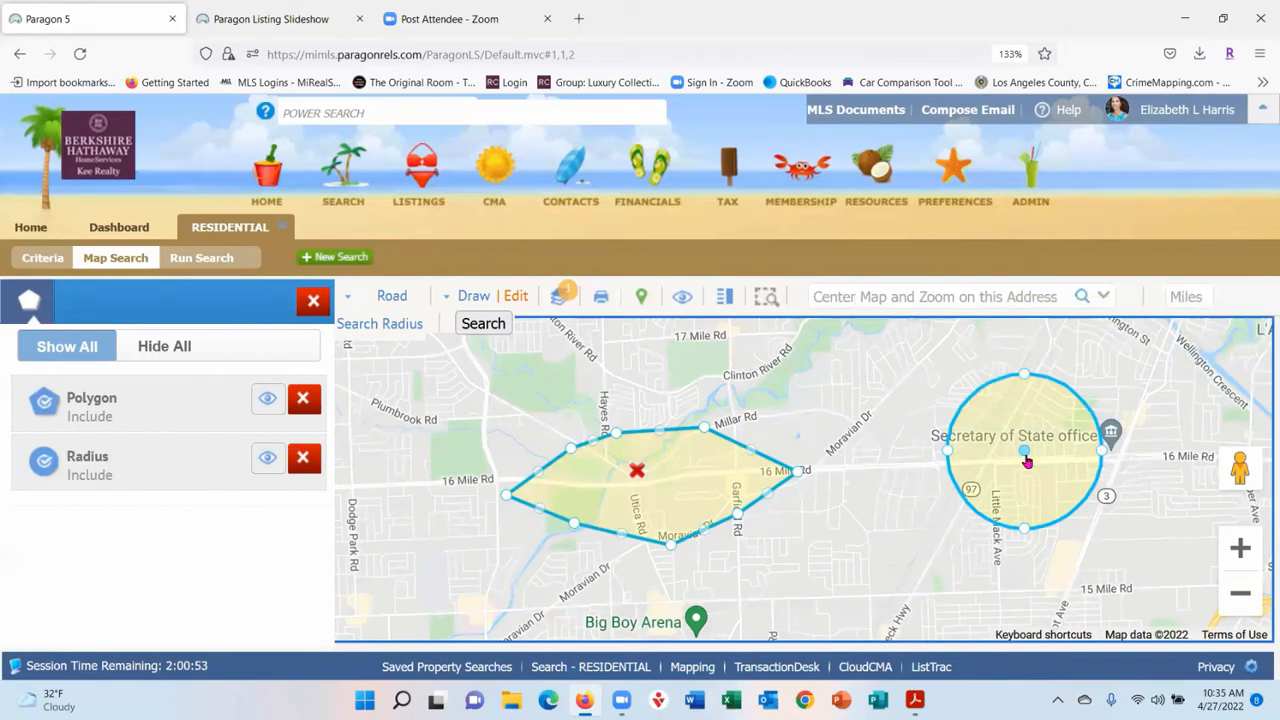
{"action": "left_click_drag", "start_coordinate": [1027, 460], "coordinate": [873, 537]}
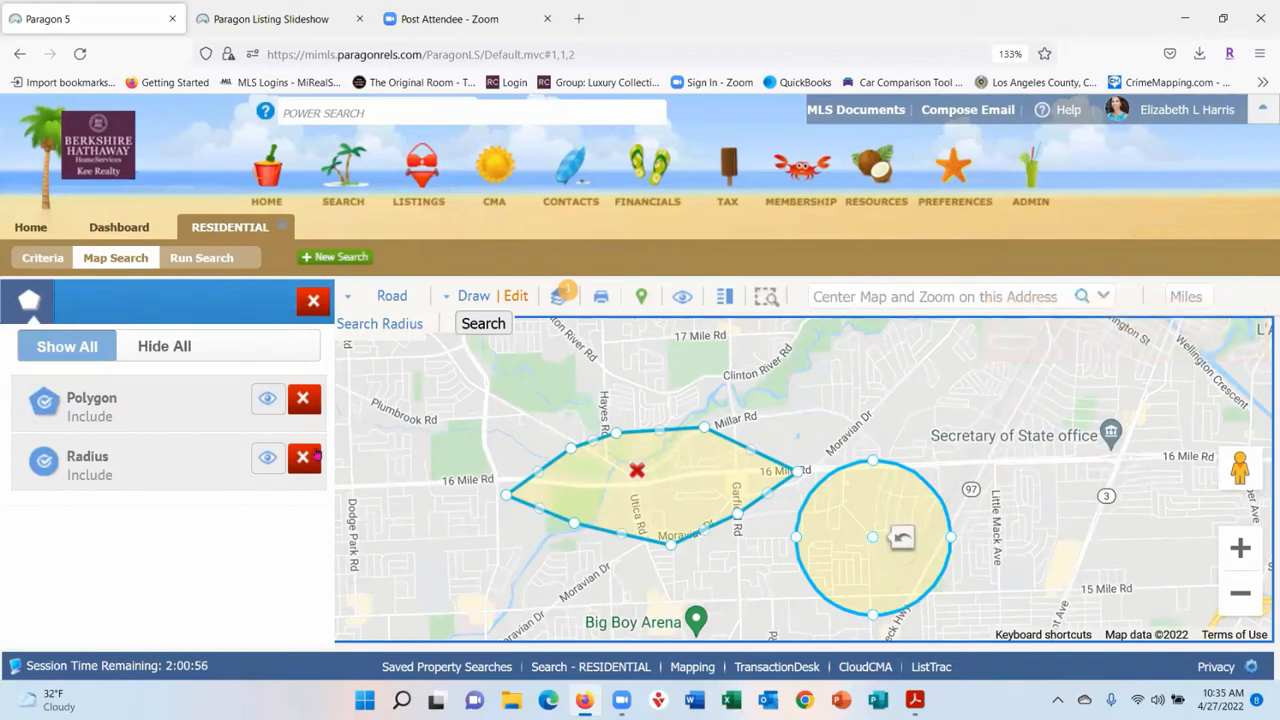
- Draw and resize a rectangle over the Secretary of State office, then extend the polygon's top toward Clinton River Rd
{"action": "left_click", "coordinate": [472, 296]}
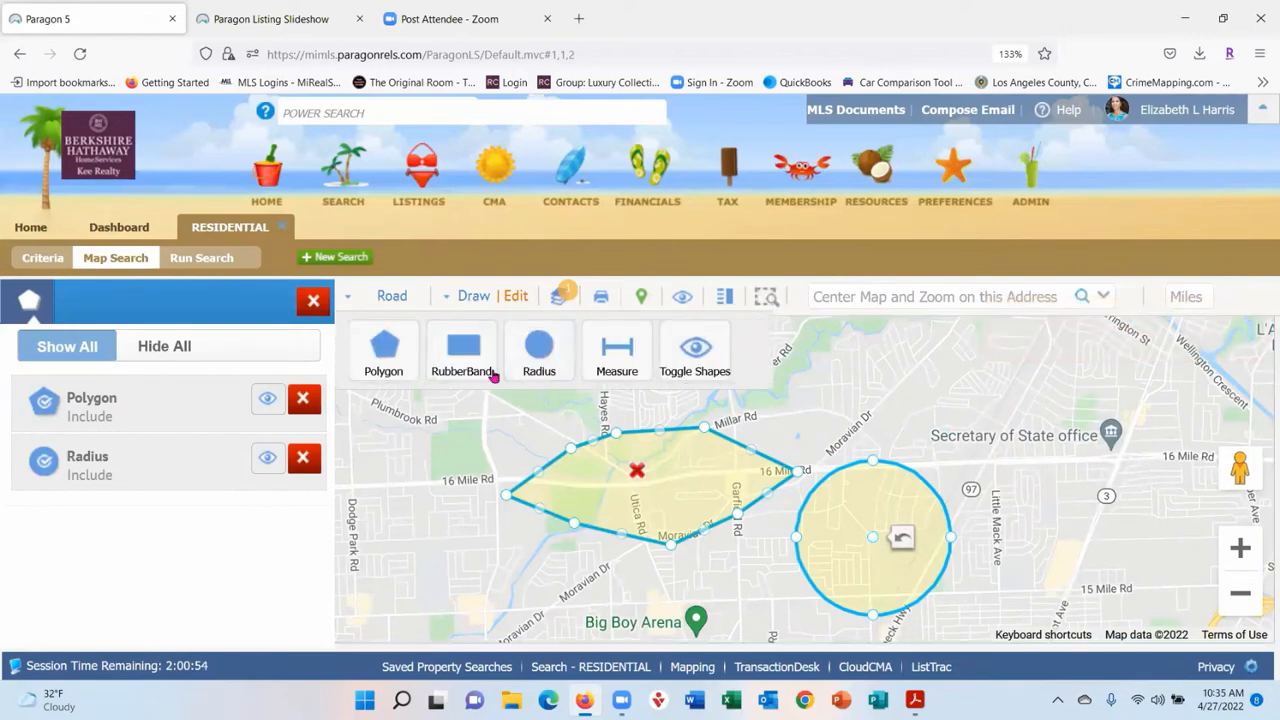
{"action": "left_click", "coordinate": [539, 358]}
{"action": "left_click_drag", "start_coordinate": [916, 343], "coordinate": [1116, 435]}
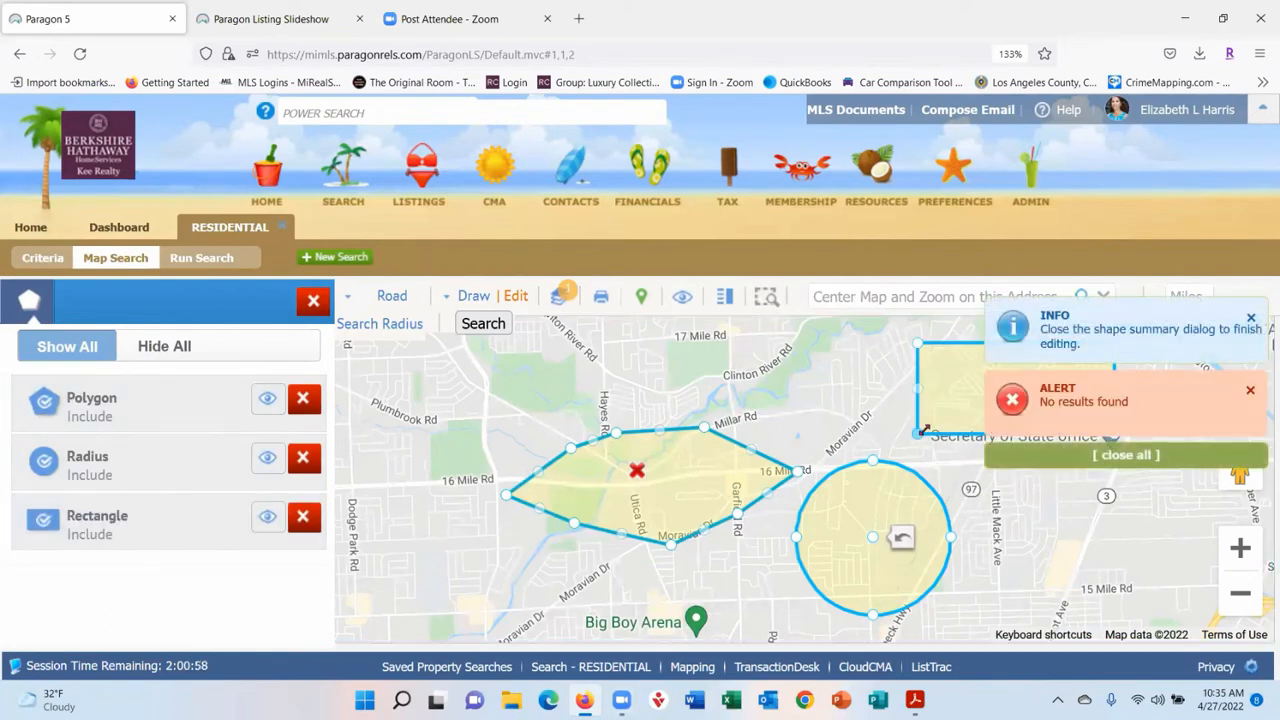
{"action": "left_click_drag", "start_coordinate": [918, 434], "coordinate": [868, 447]}
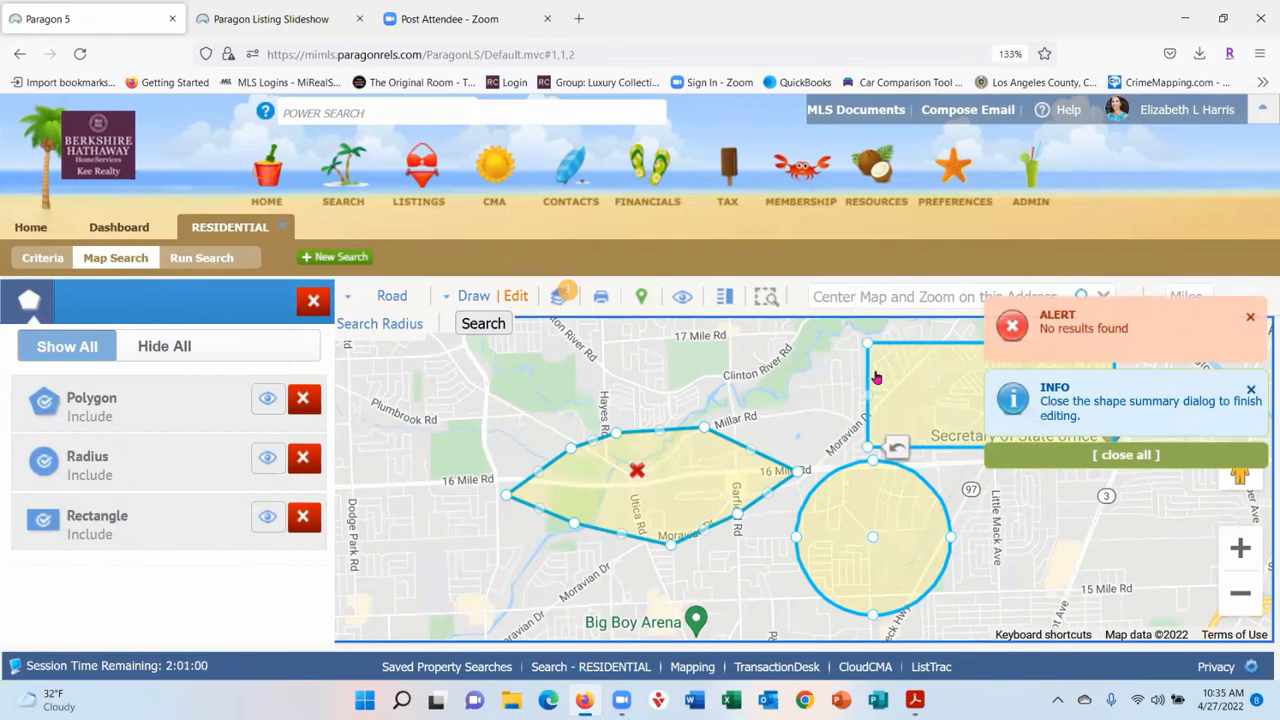
{"action": "left_click_drag", "start_coordinate": [869, 394], "coordinate": [946, 395]}
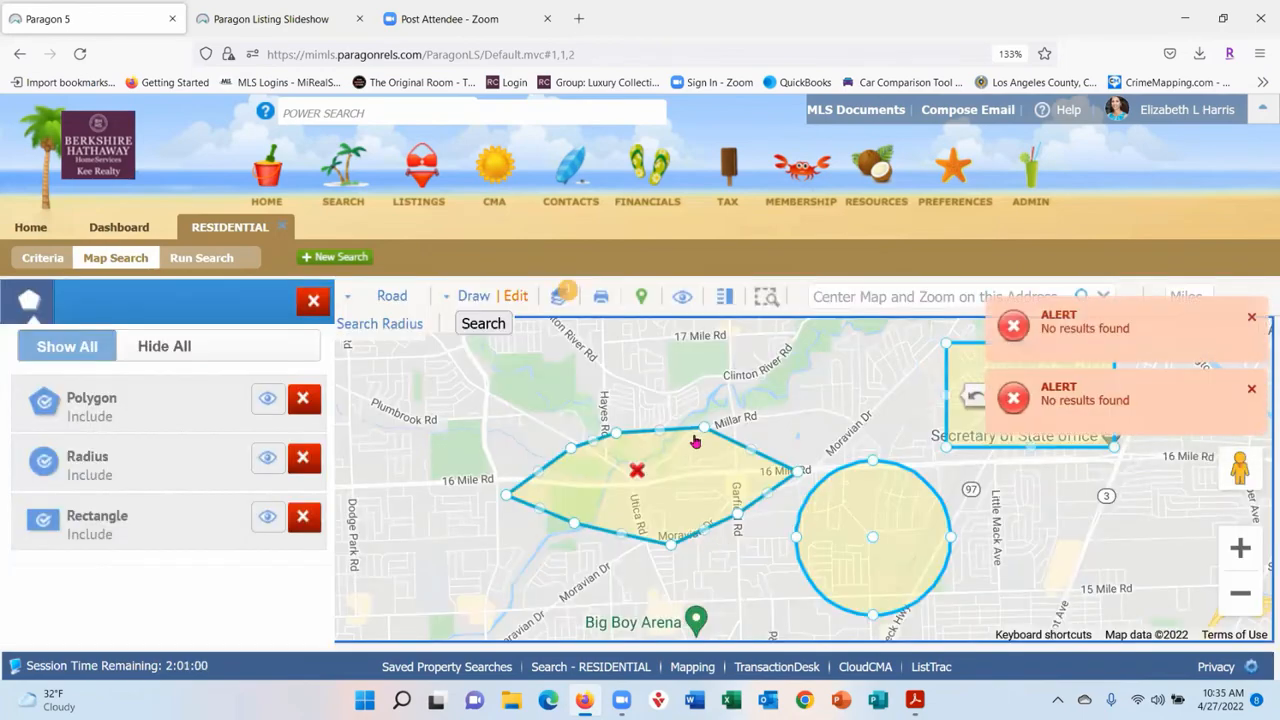
{"action": "left_click_drag", "start_coordinate": [705, 428], "coordinate": [695, 381]}
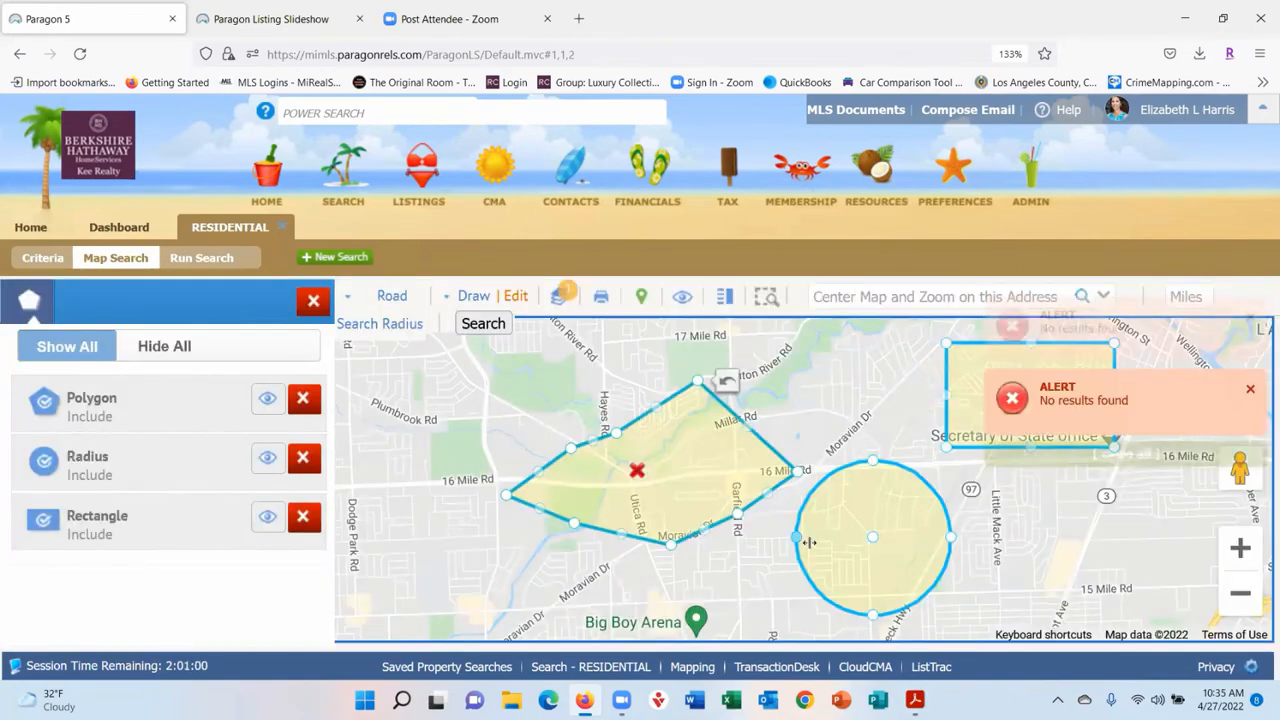
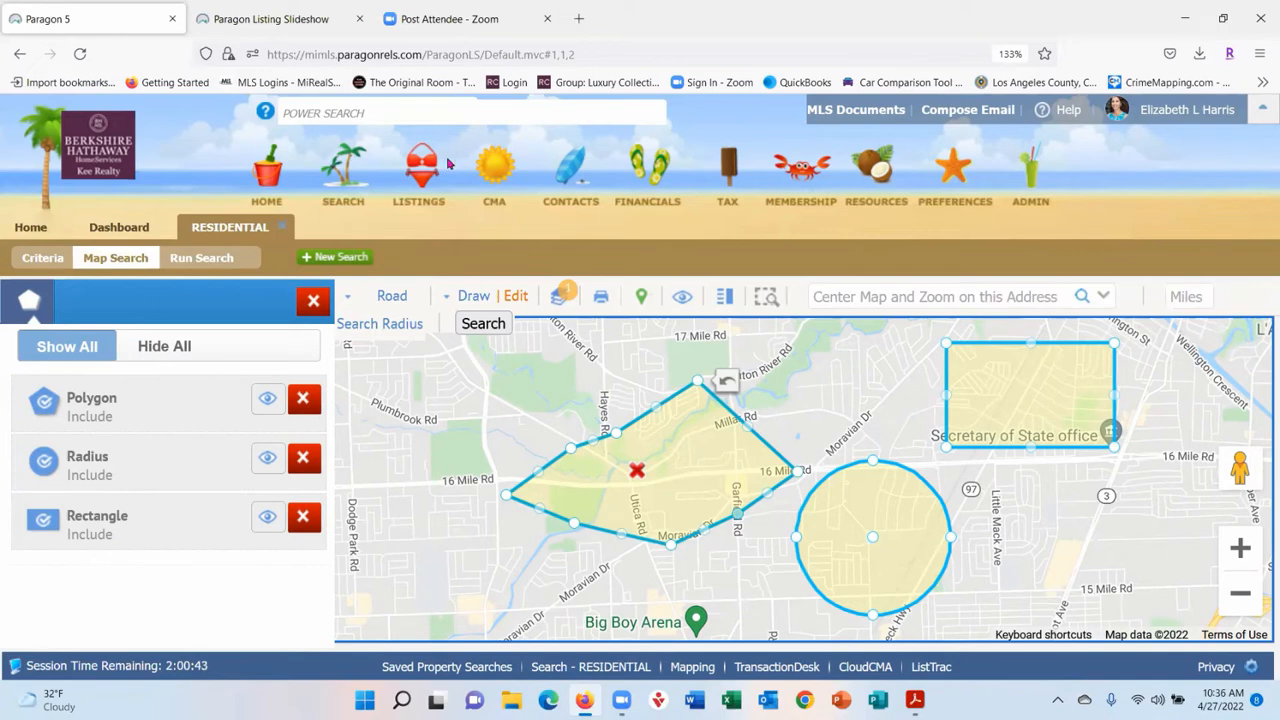
- Remove the Area (Municipality) 63251 filter from the residential criteria and go back to Map Search
{"action": "left_click", "coordinate": [46, 259]}
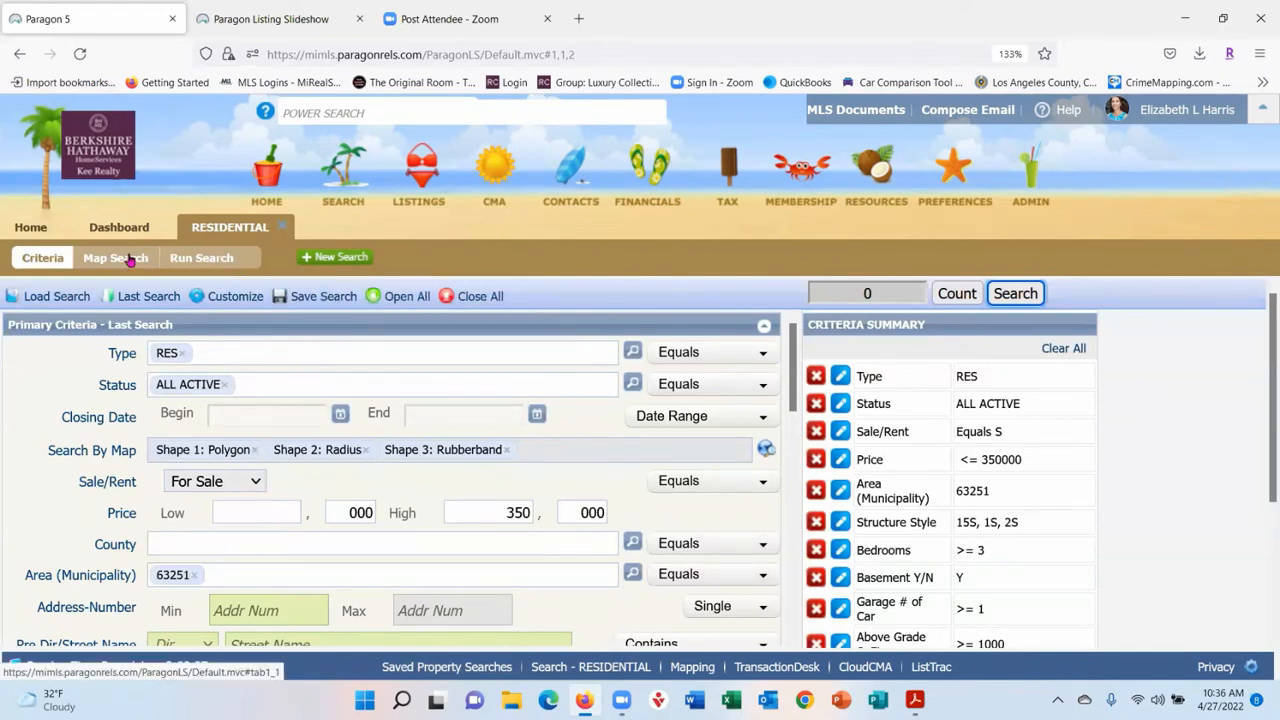
{"action": "scroll", "coordinate": [196, 455], "scroll_direction": "down", "scroll_amount": 2}
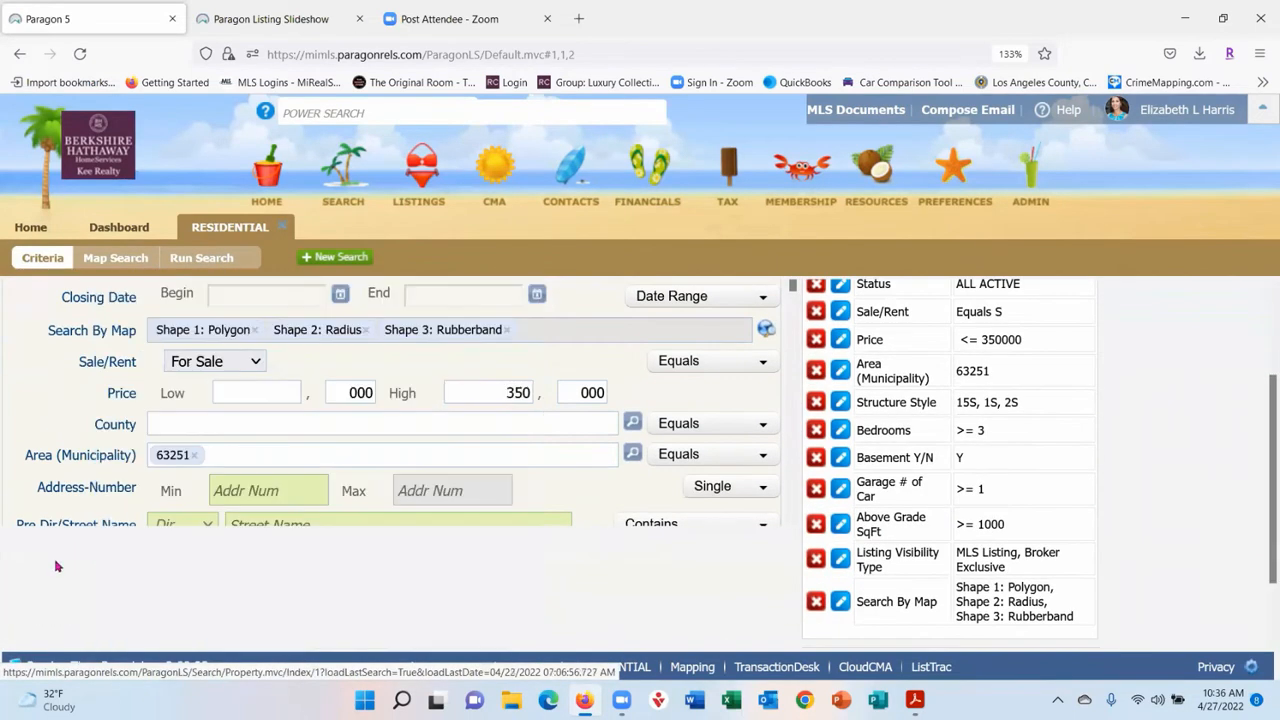
{"action": "left_click", "coordinate": [194, 456]}
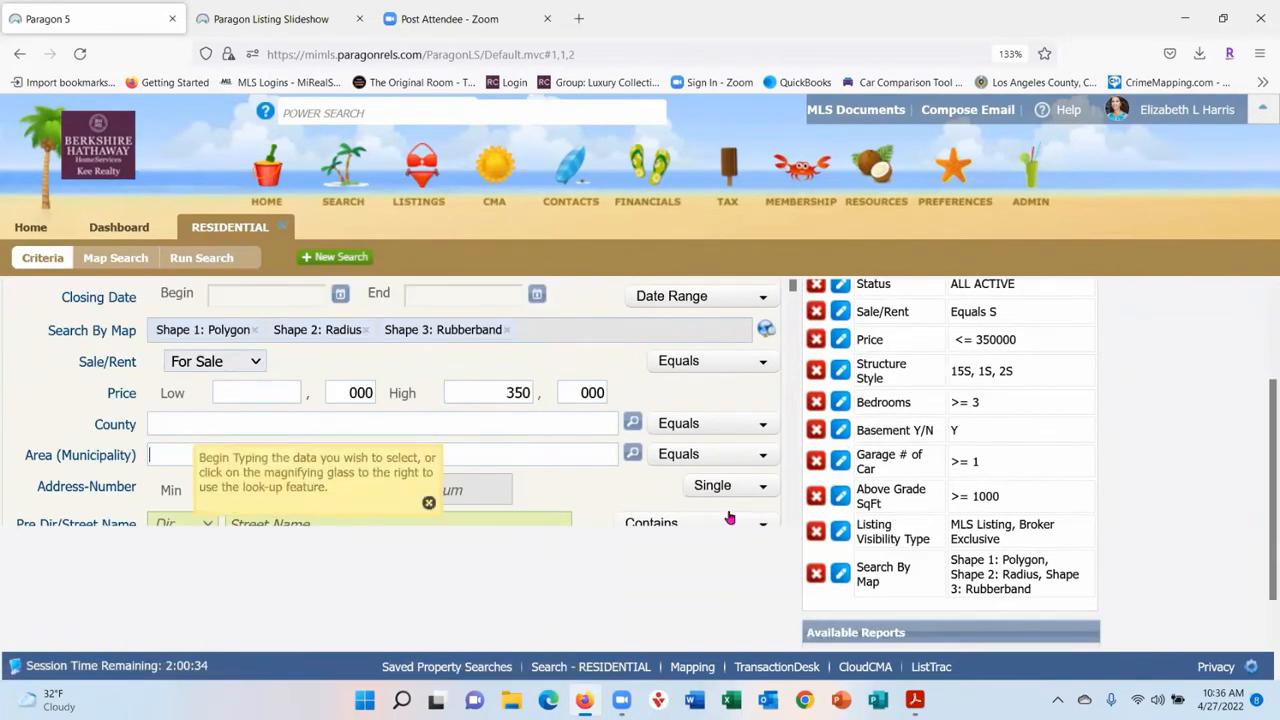
{"action": "left_click", "coordinate": [130, 261]}
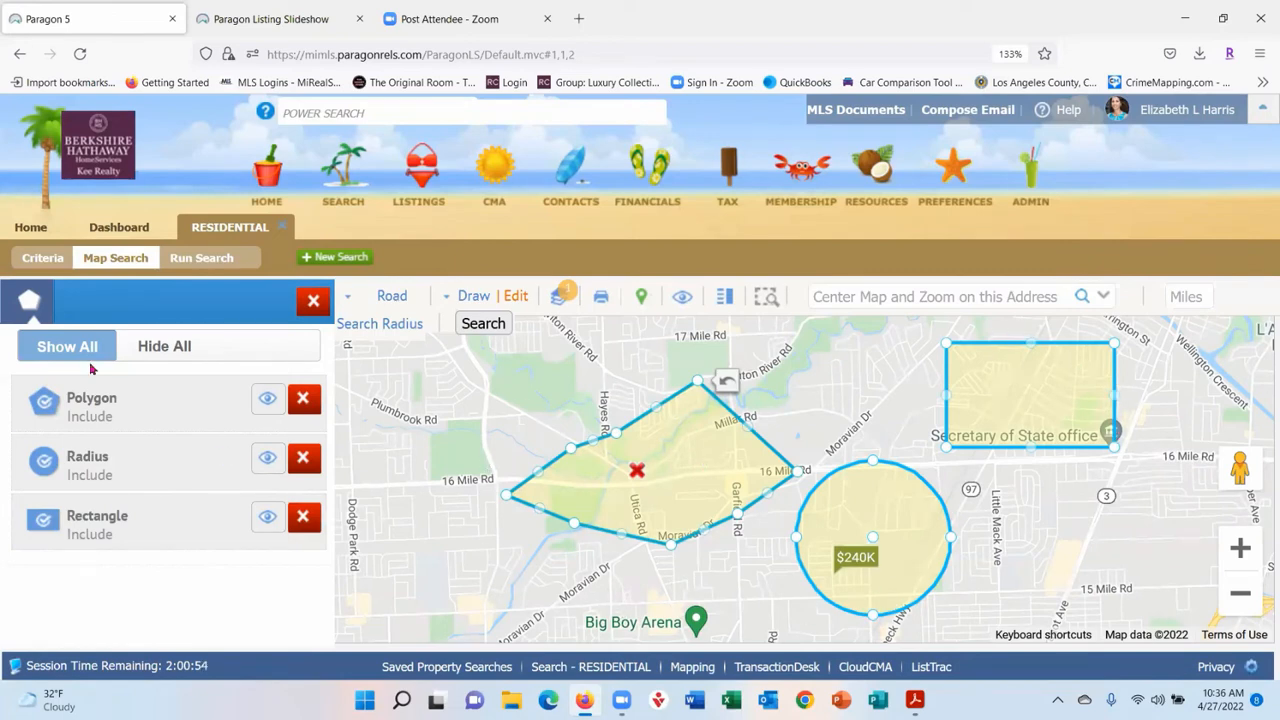
- Zoom in on the radius circle and draw a RubberBand rectangle around the $240K listing
{"action": "left_click", "coordinate": [313, 301]}
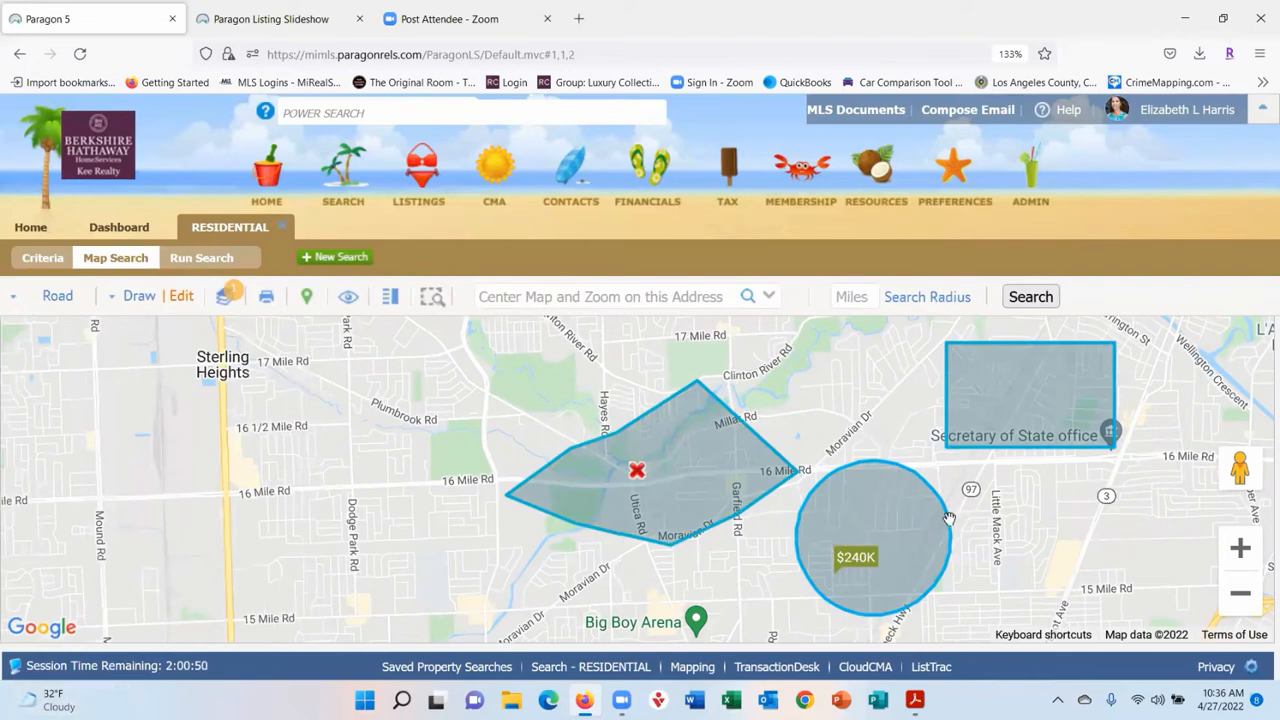
{"action": "left_click_drag", "start_coordinate": [1060, 522], "coordinate": [826, 519]}
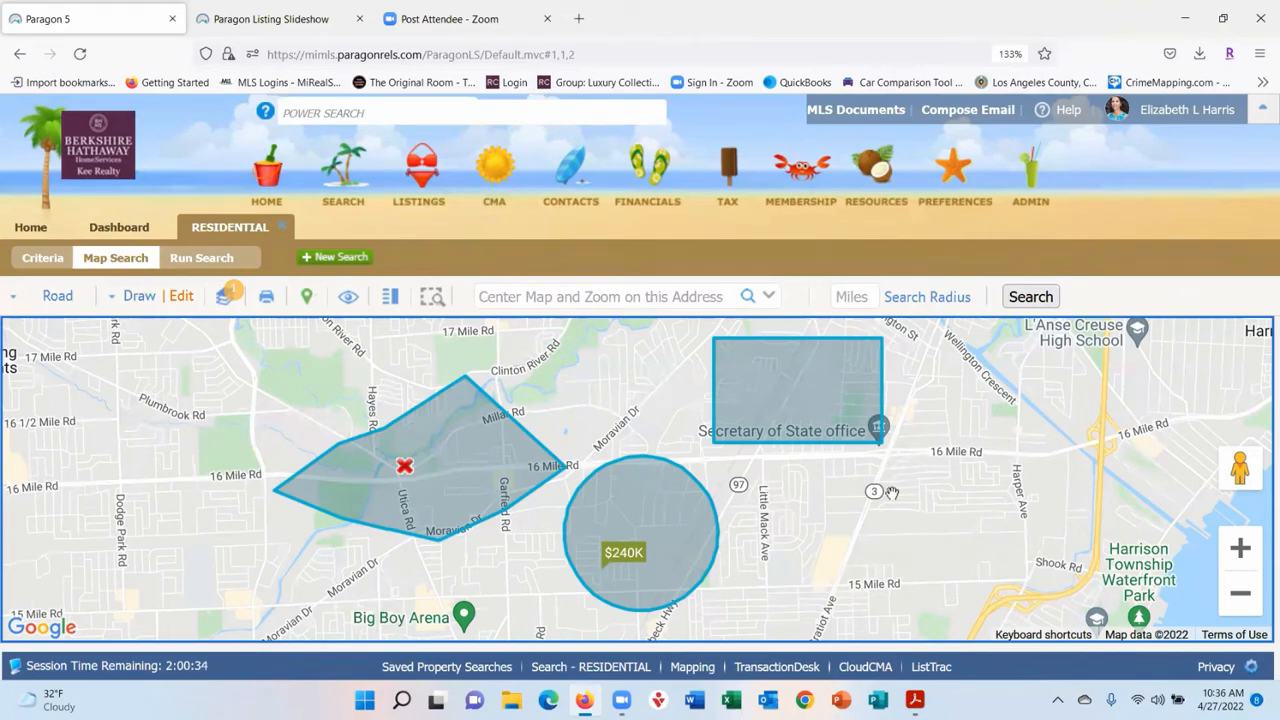
{"action": "left_click", "coordinate": [1240, 547]}
{"action": "left_click", "coordinate": [1237, 548]}
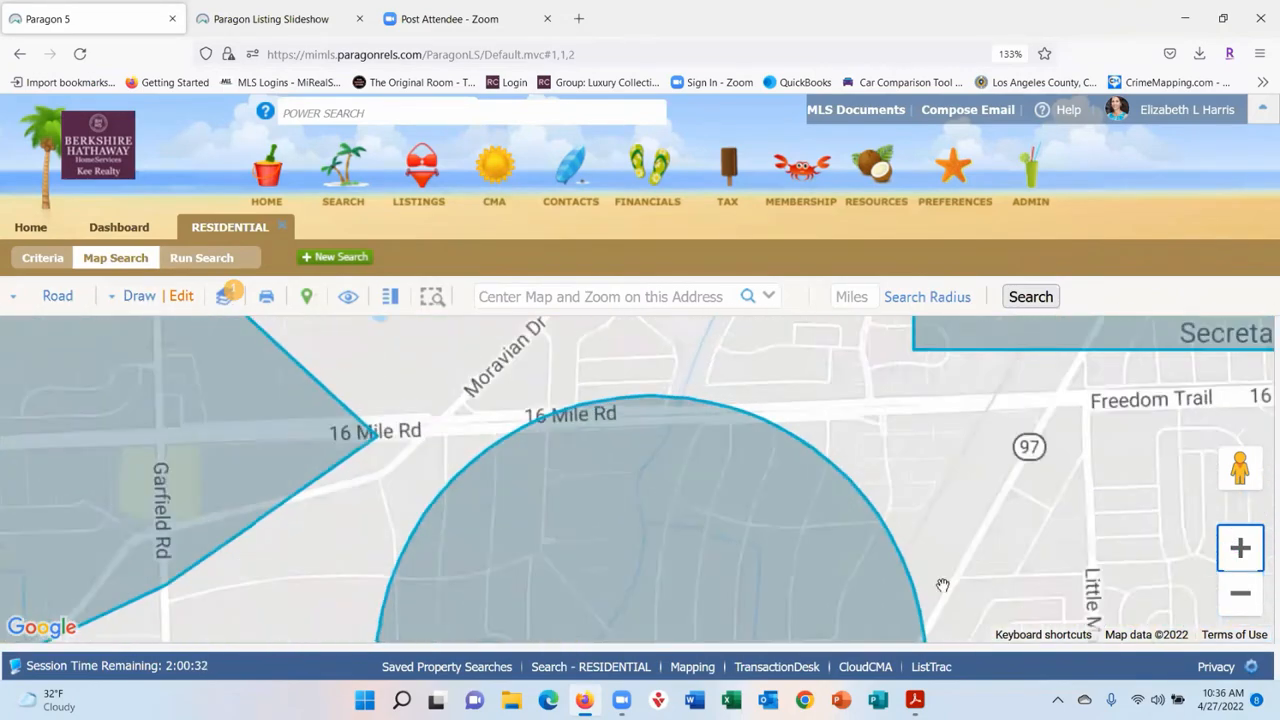
{"action": "left_click_drag", "start_coordinate": [1005, 585], "coordinate": [1037, 377]}
{"action": "left_click_drag", "start_coordinate": [1063, 475], "coordinate": [1078, 431]}
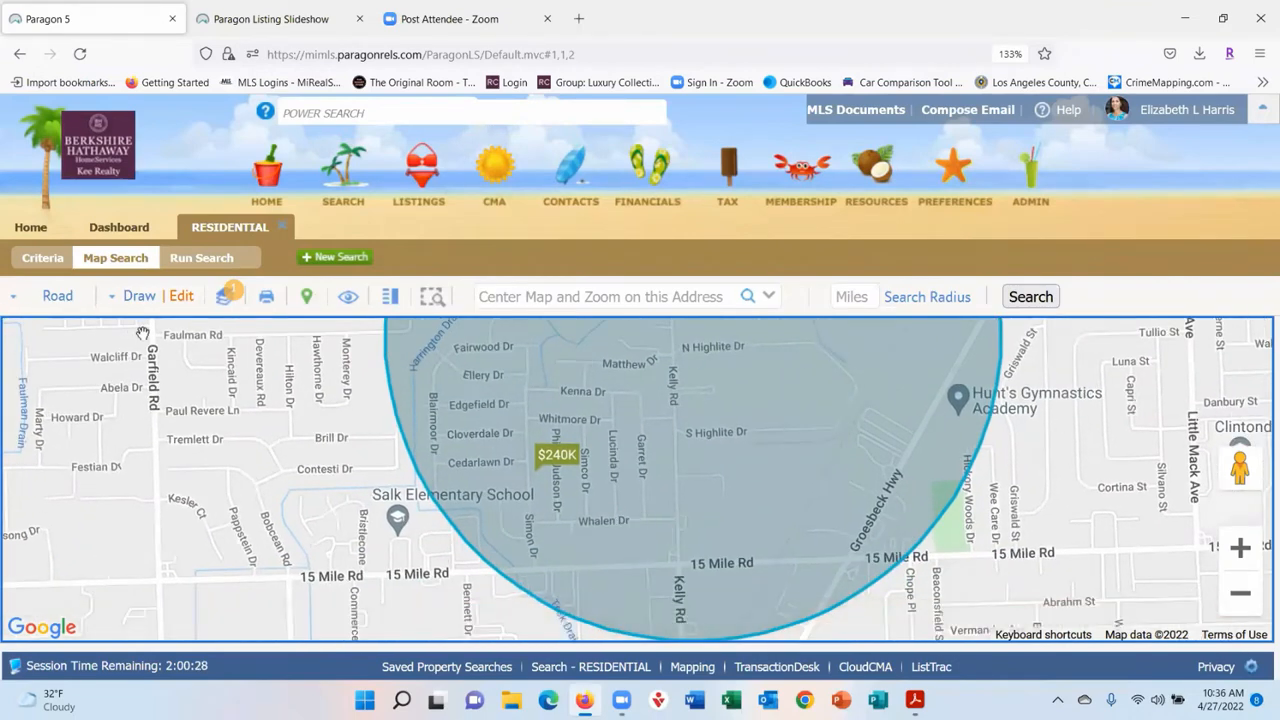
{"action": "left_click", "coordinate": [140, 298]}
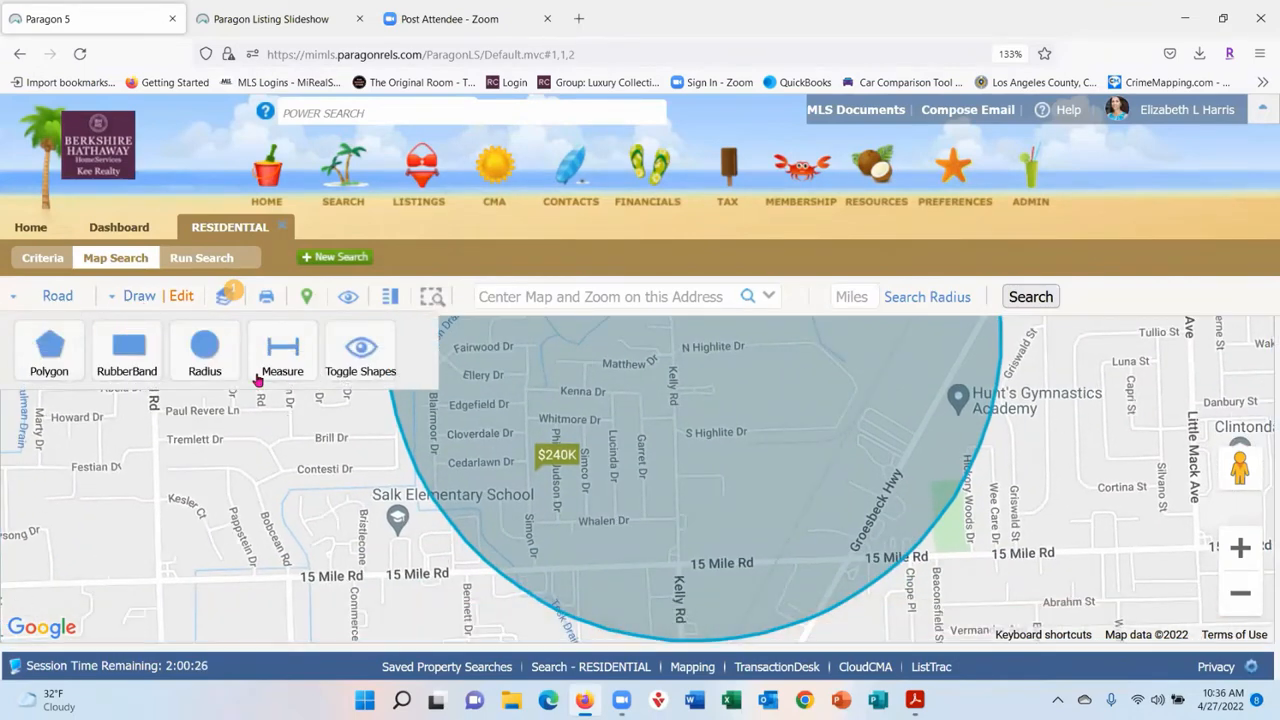
{"action": "left_click", "coordinate": [151, 373]}
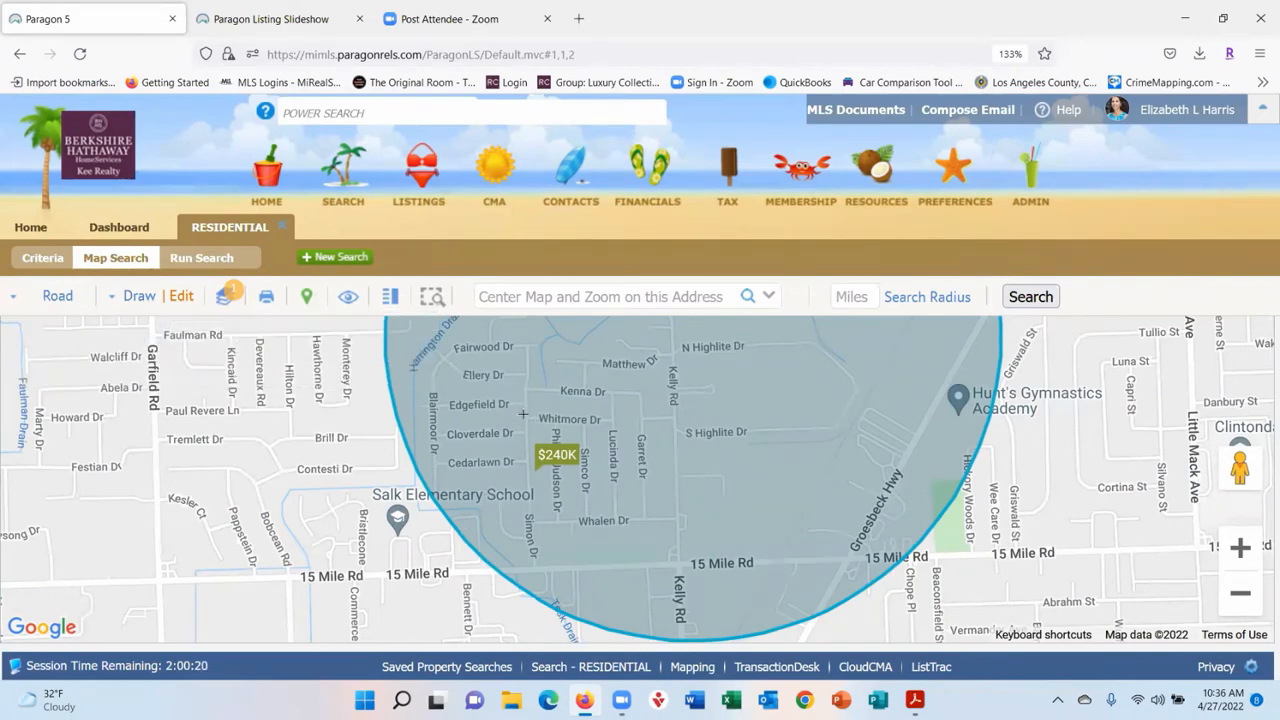
{"action": "left_click_drag", "start_coordinate": [517, 418], "coordinate": [634, 536]}
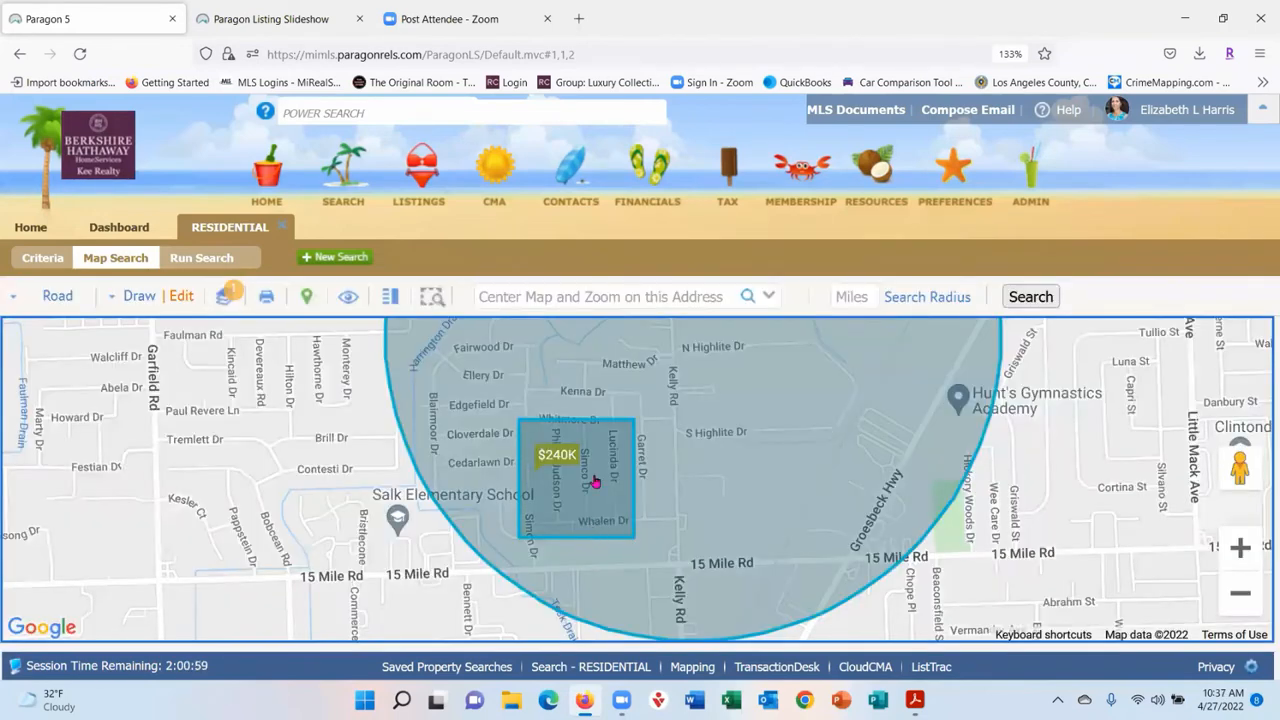
- Switch the new rectangle to Exclude, then back to Include
{"action": "left_click", "coordinate": [180, 297]}
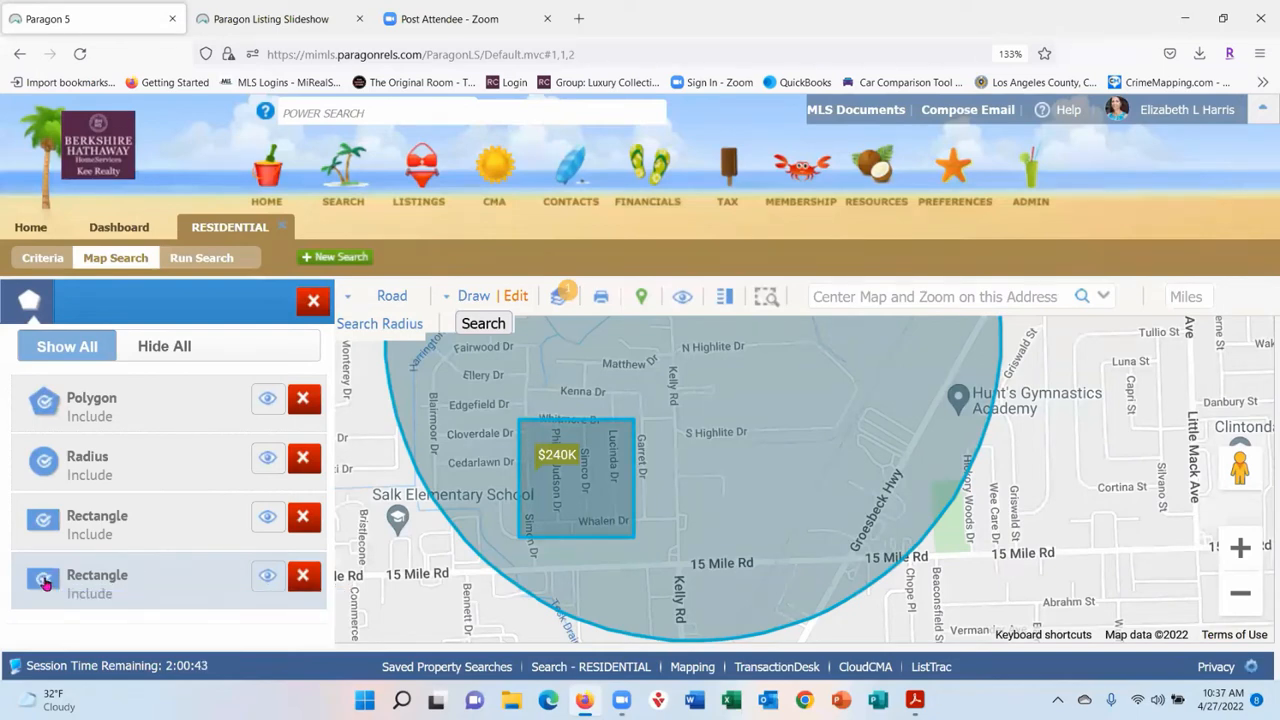
{"action": "left_click", "coordinate": [44, 582]}
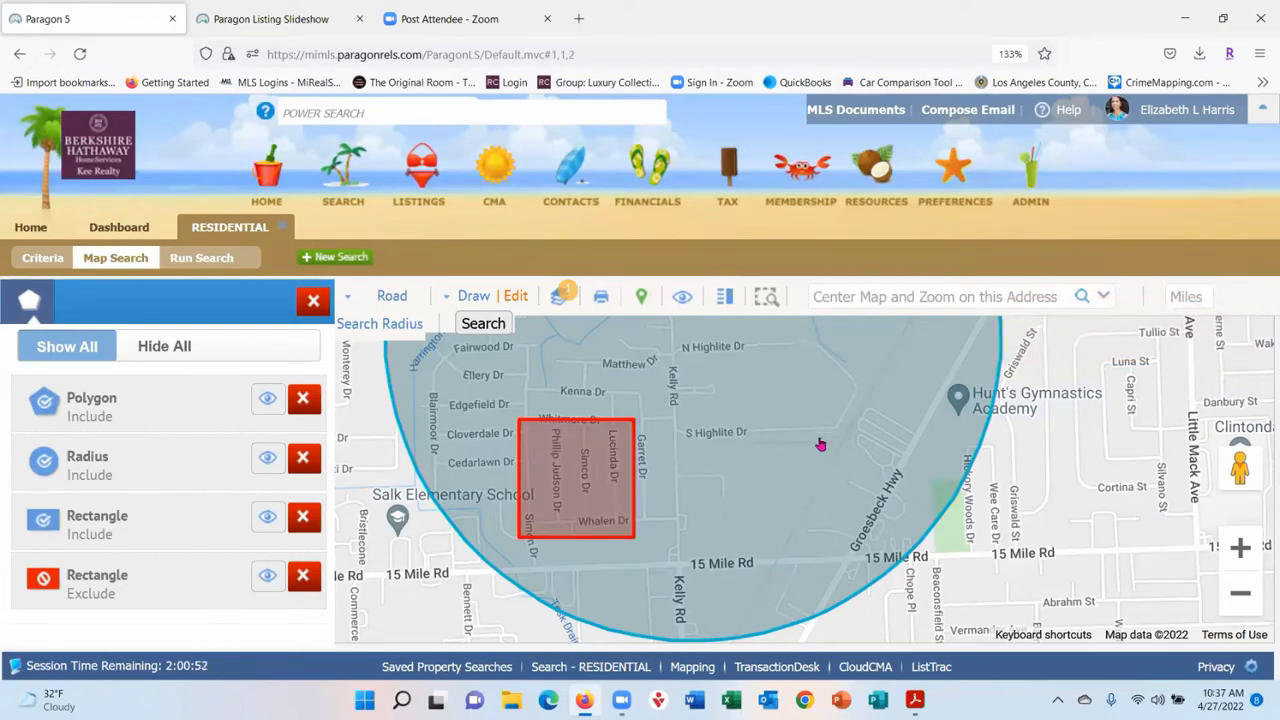
{"action": "left_click", "coordinate": [43, 582]}
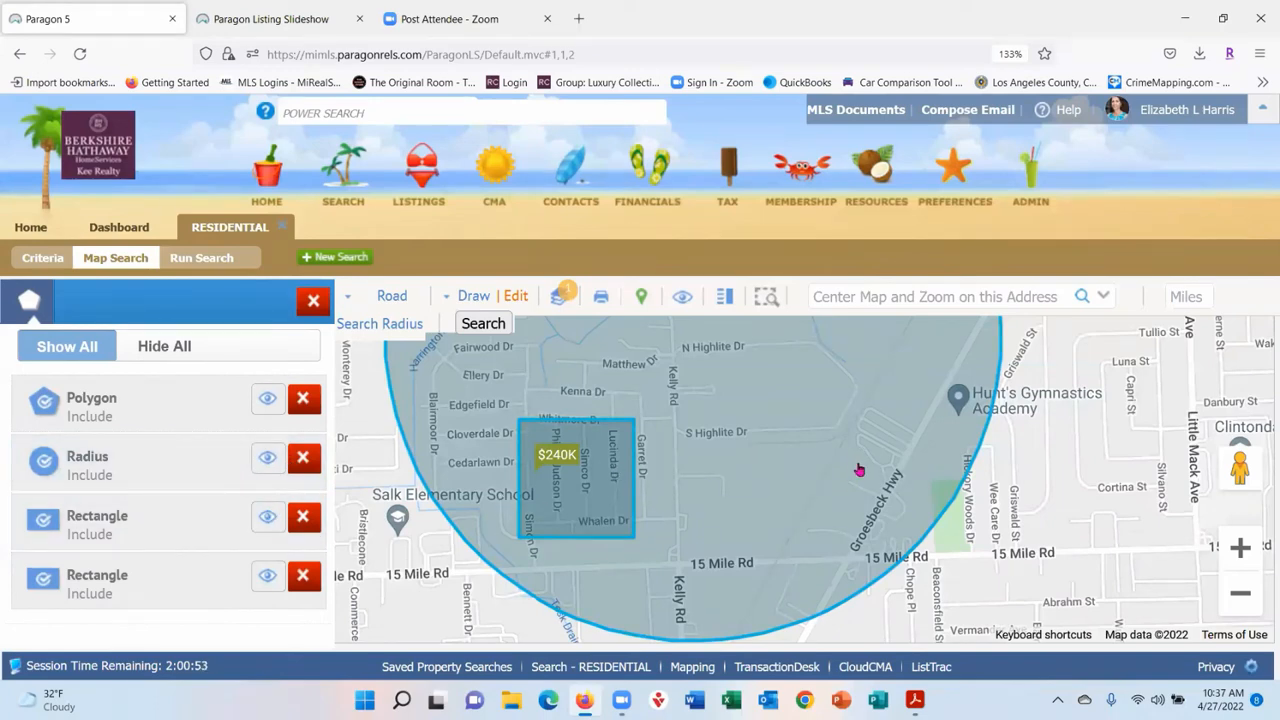
- Hide and re-show the radius circle and both rectangles, then delete the new small rectangle
{"action": "left_click", "coordinate": [267, 578]}
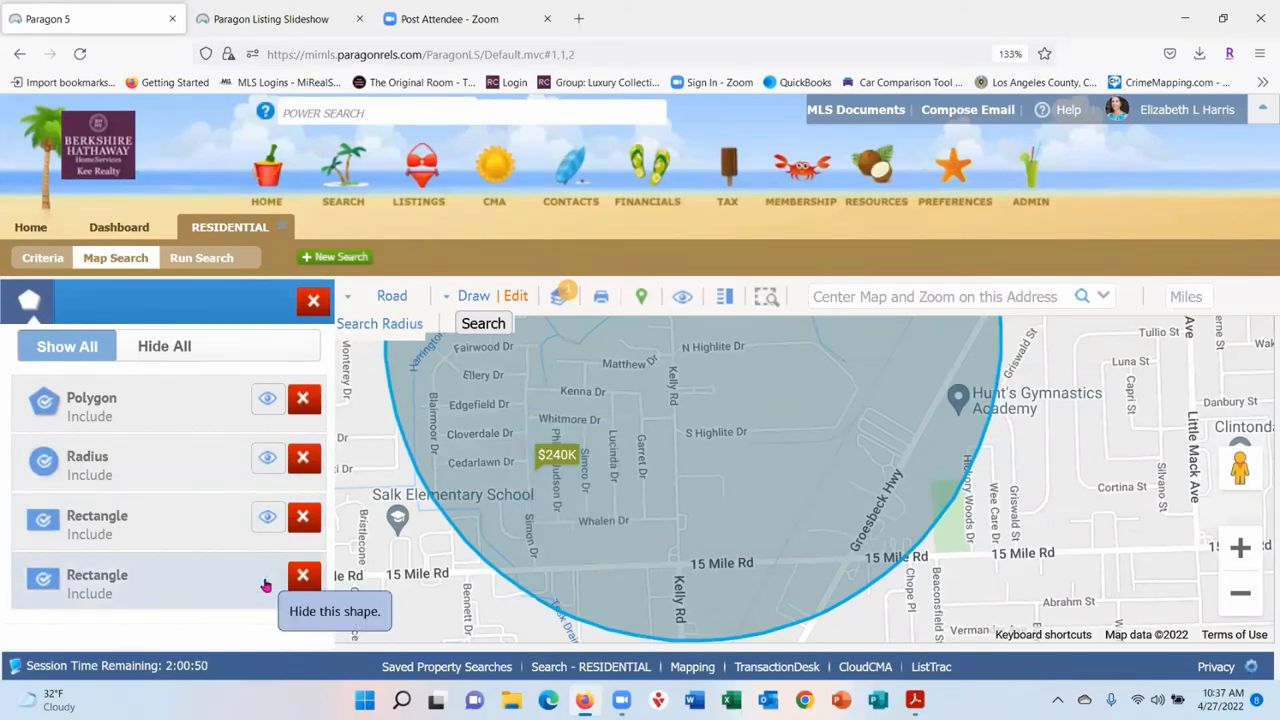
{"action": "left_click", "coordinate": [267, 518]}
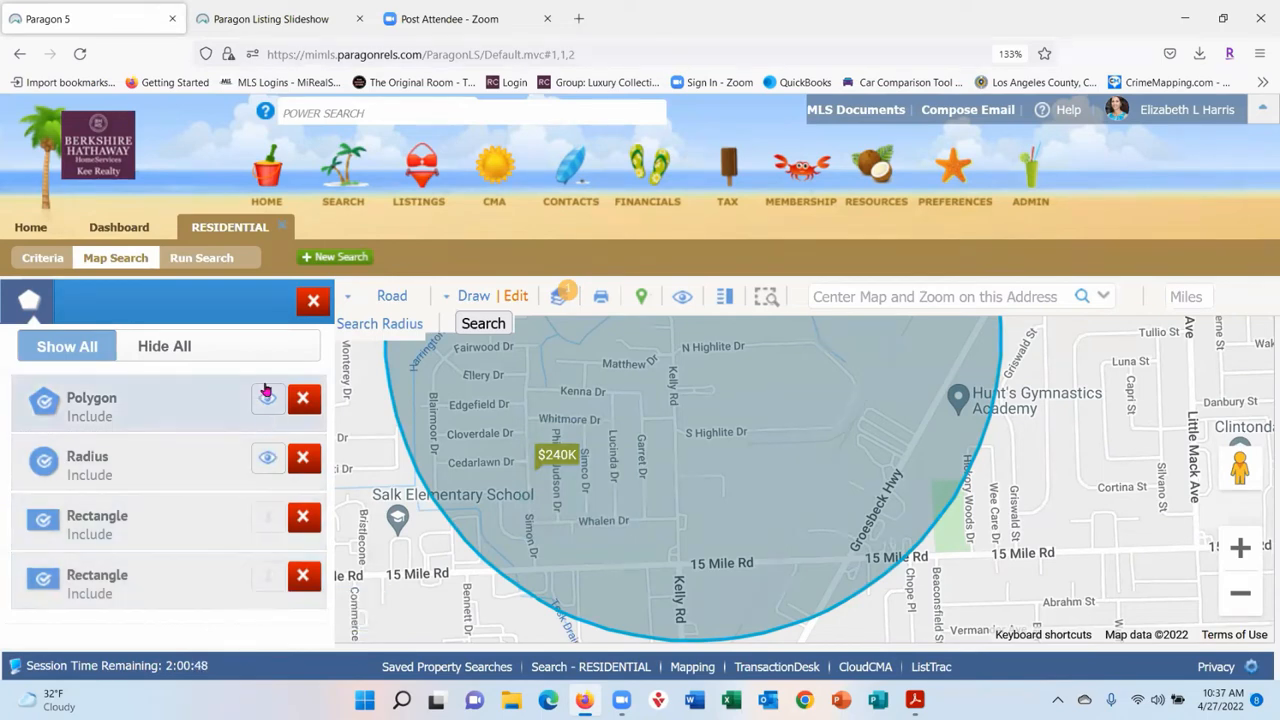
{"action": "left_click", "coordinate": [267, 458]}
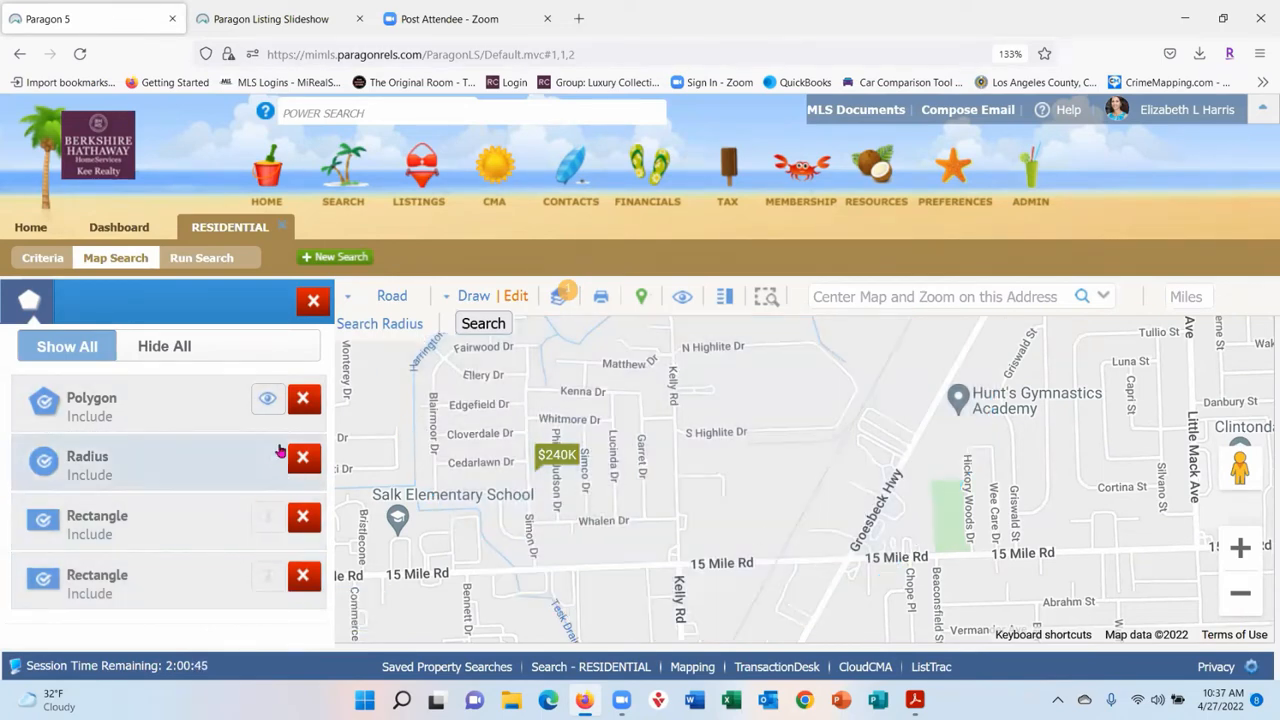
{"action": "scroll", "coordinate": [848, 406], "scroll_direction": "down", "scroll_amount": 1}
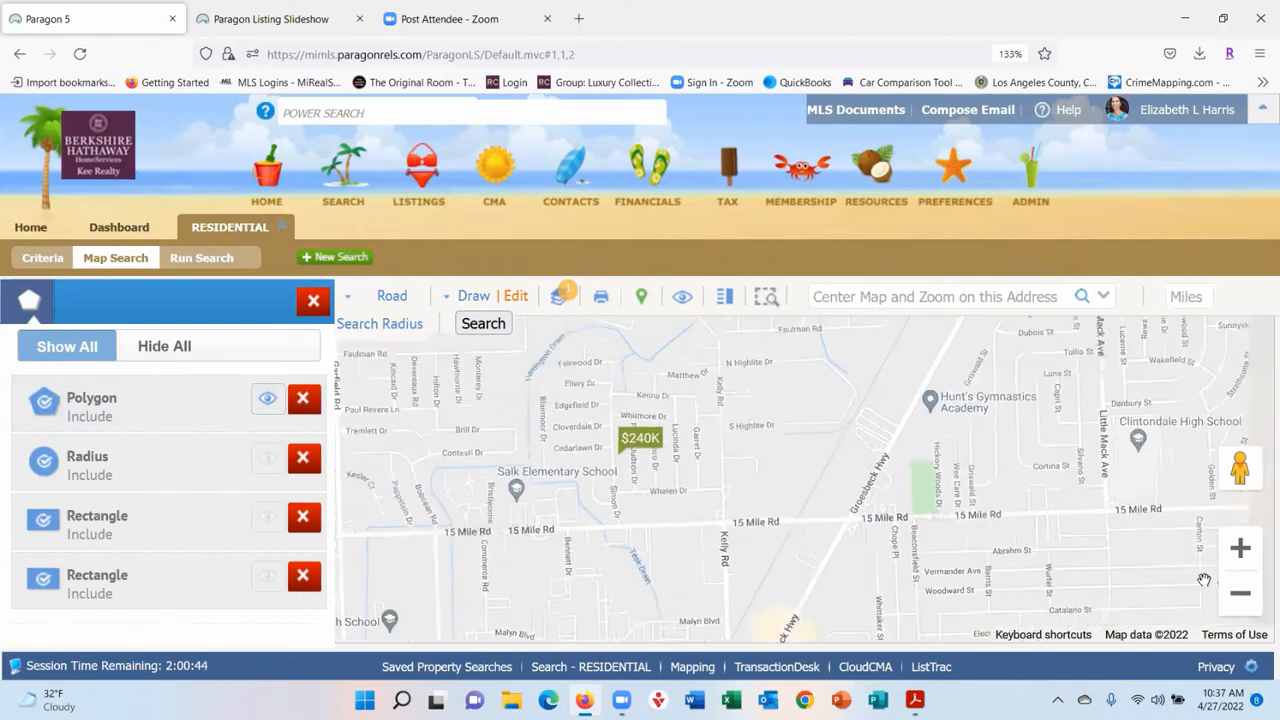
{"action": "left_click_drag", "start_coordinate": [838, 417], "coordinate": [997, 490]}
{"action": "left_click_drag", "start_coordinate": [779, 436], "coordinate": [855, 542]}
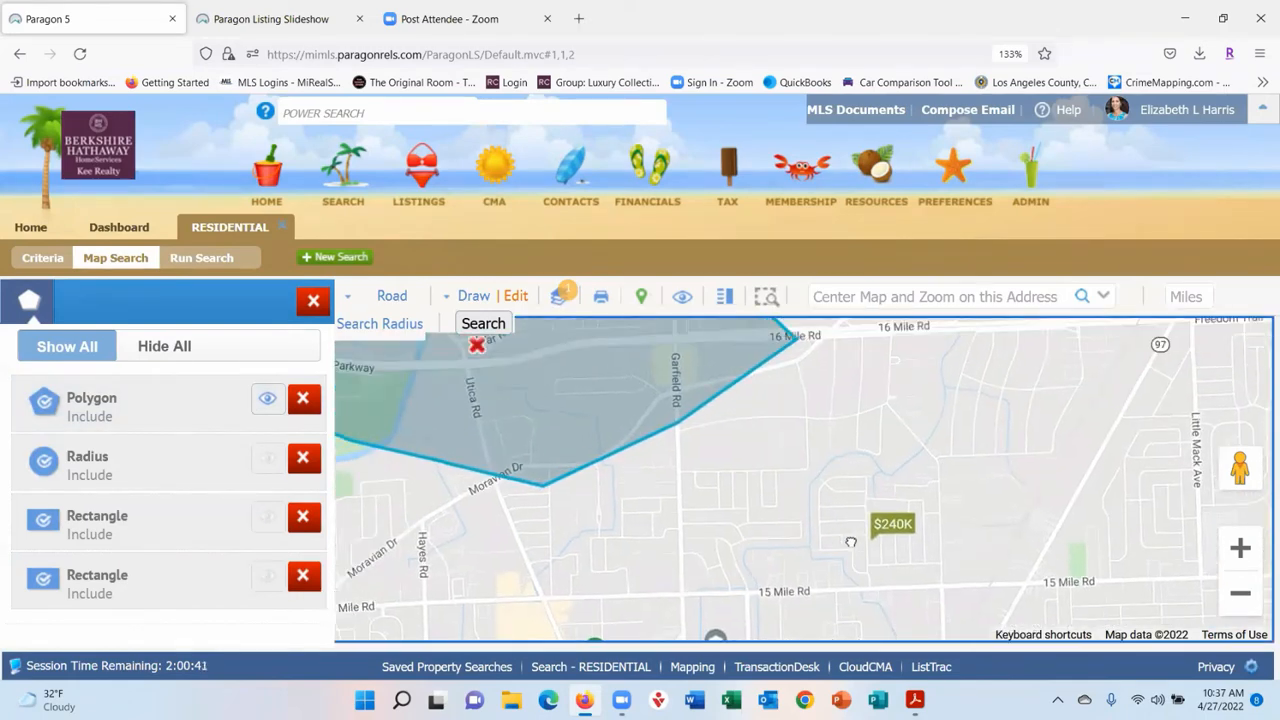
{"action": "left_click", "coordinate": [265, 466]}
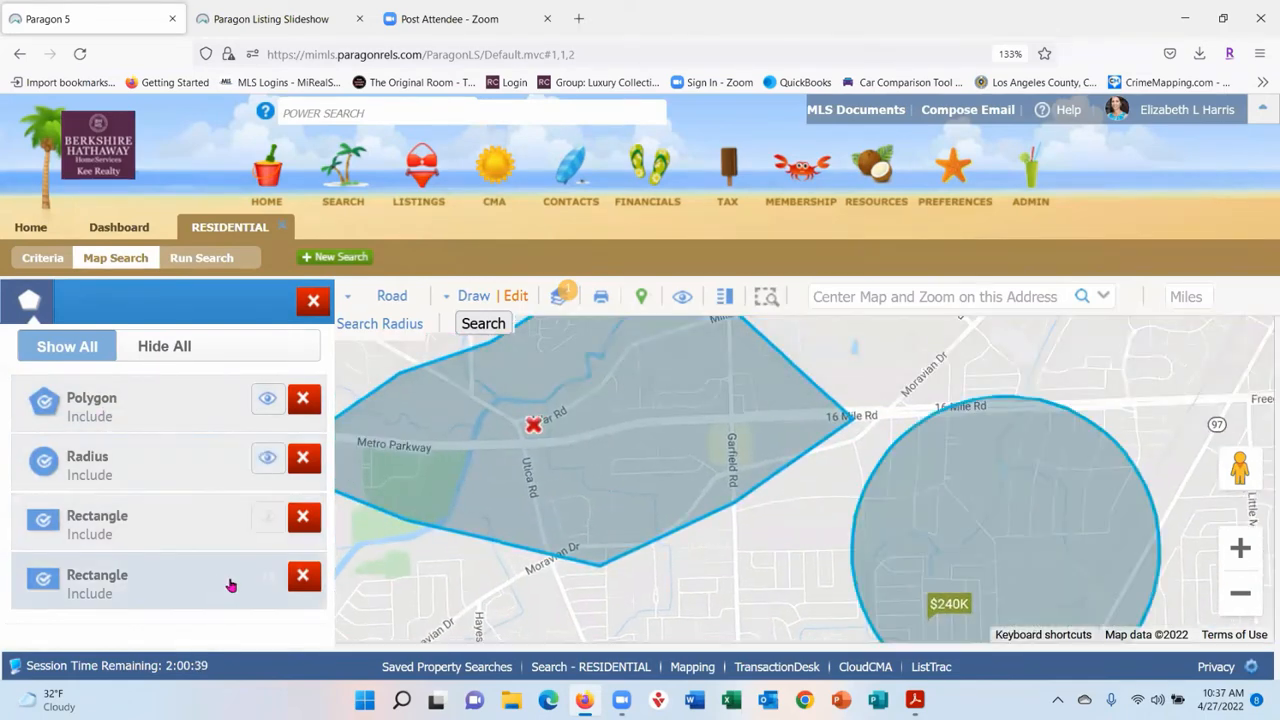
{"action": "left_click", "coordinate": [266, 528]}
{"action": "left_click", "coordinate": [265, 579]}
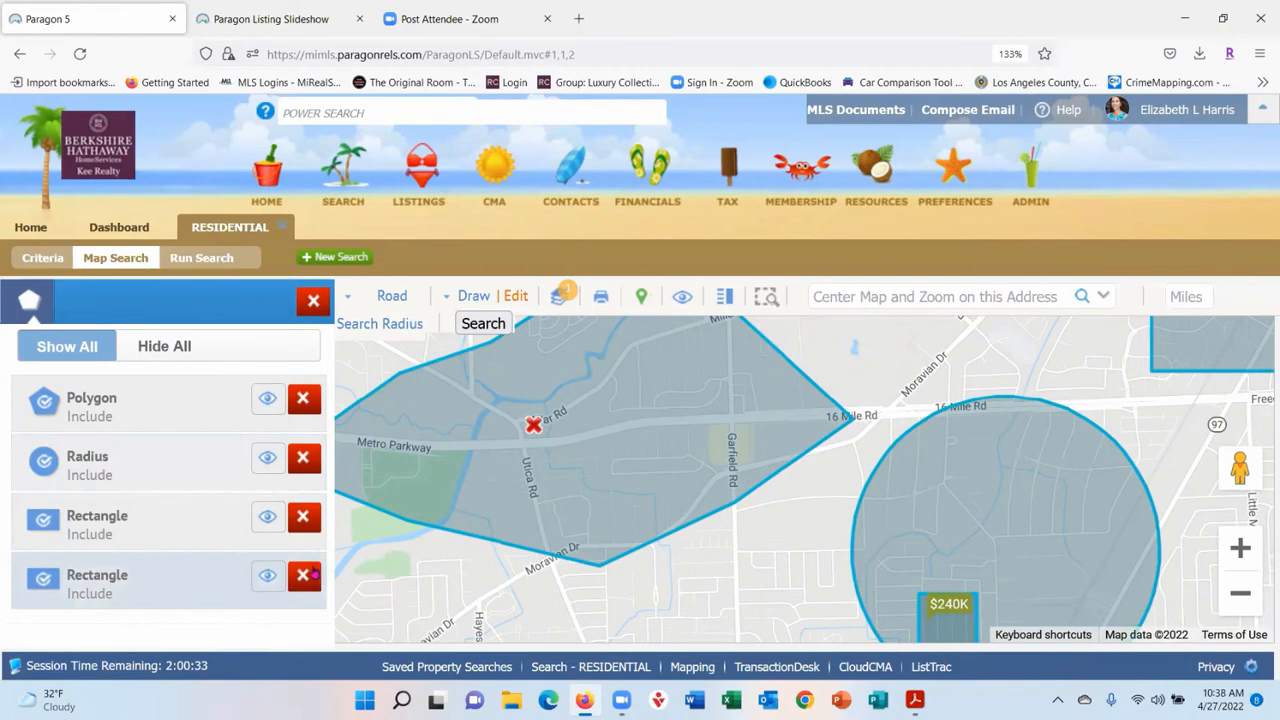
{"action": "left_click", "coordinate": [304, 575]}
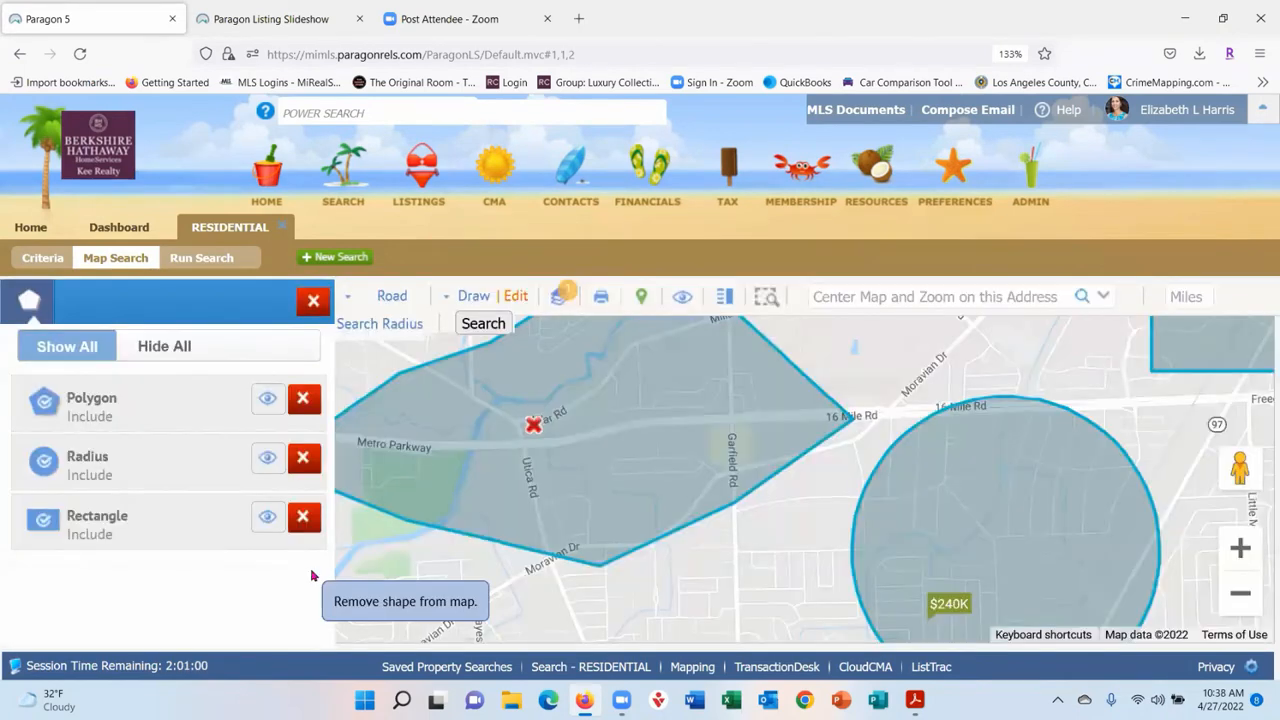
{"action": "left_click", "coordinate": [313, 300]}
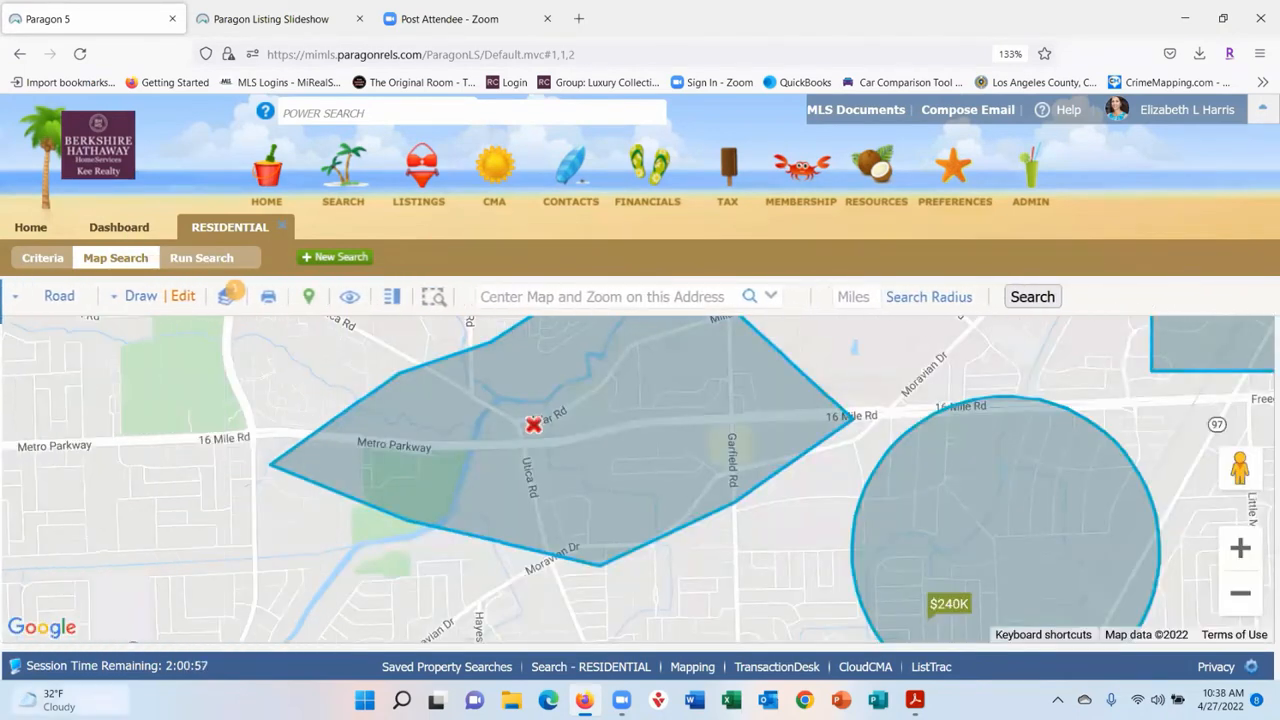
- Preview the Attendance Zones and Public Schools map layers, then turn both off
{"action": "left_click", "coordinate": [228, 302]}
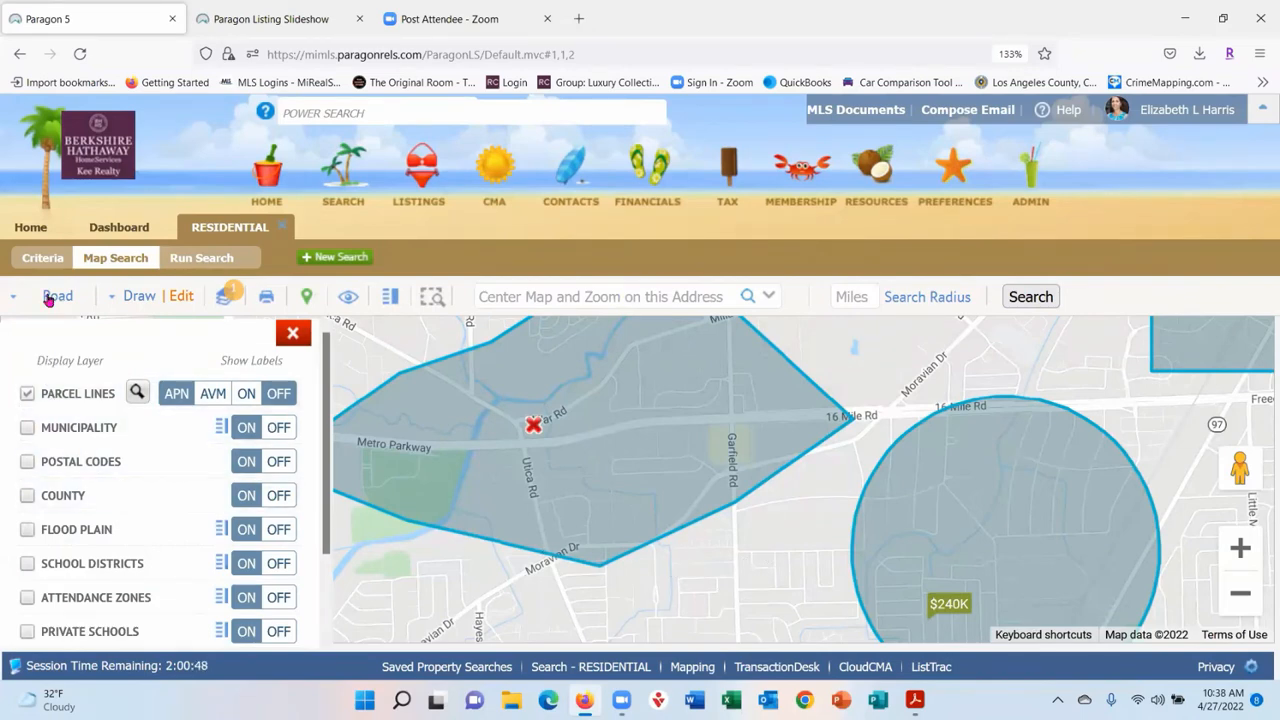
{"action": "scroll", "coordinate": [166, 450], "scroll_direction": "down", "scroll_amount": 2}
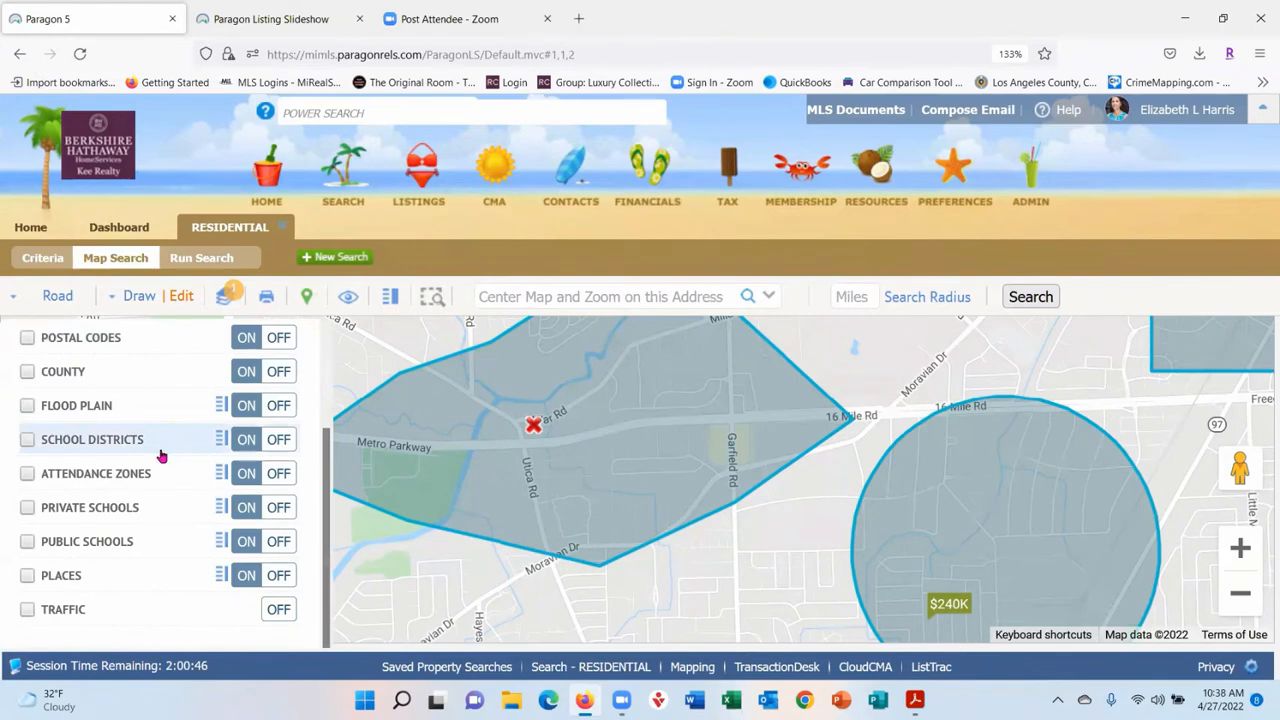
{"action": "left_click", "coordinate": [27, 476]}
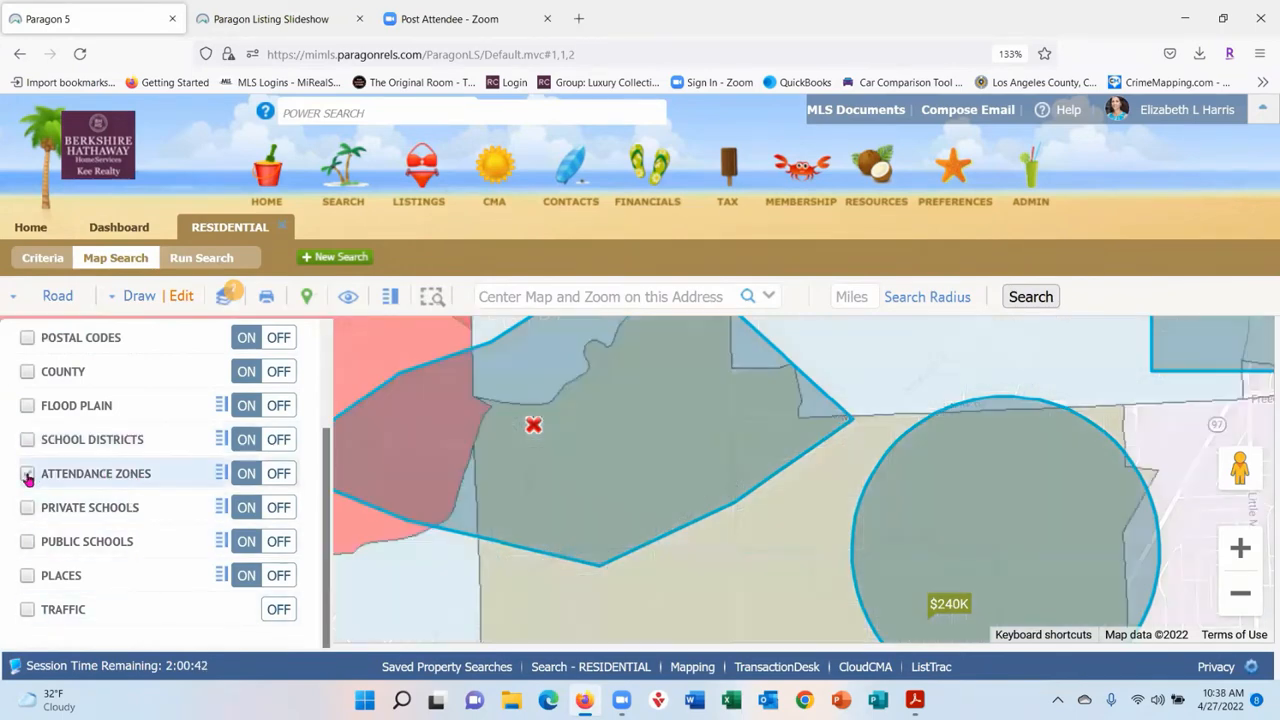
{"action": "left_click", "coordinate": [1240, 593]}
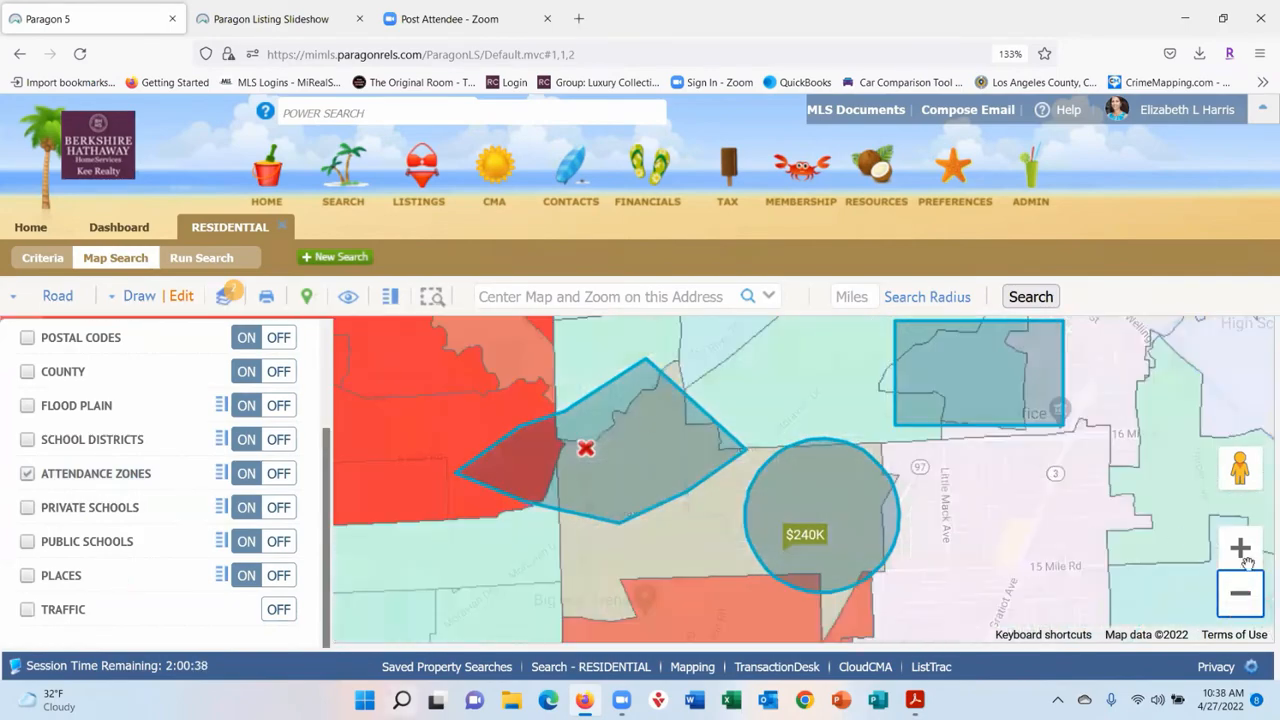
{"action": "left_click", "coordinate": [1233, 603]}
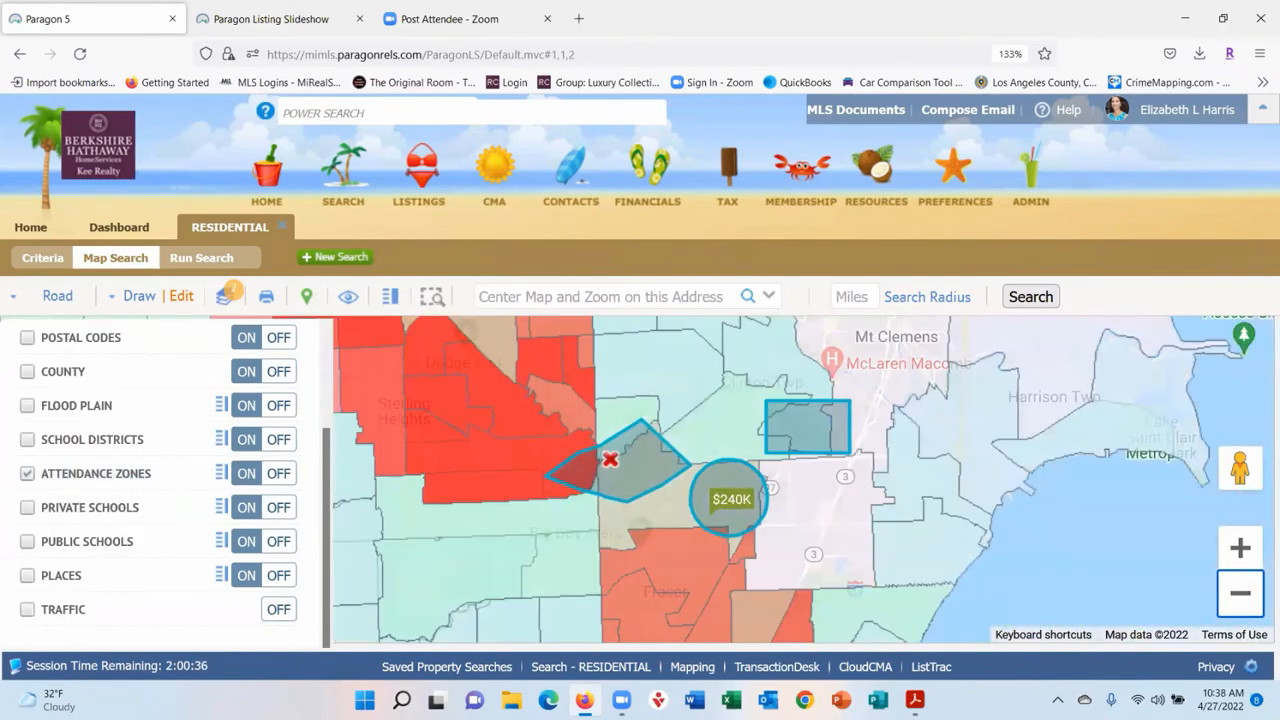
{"action": "left_click", "coordinate": [27, 541]}
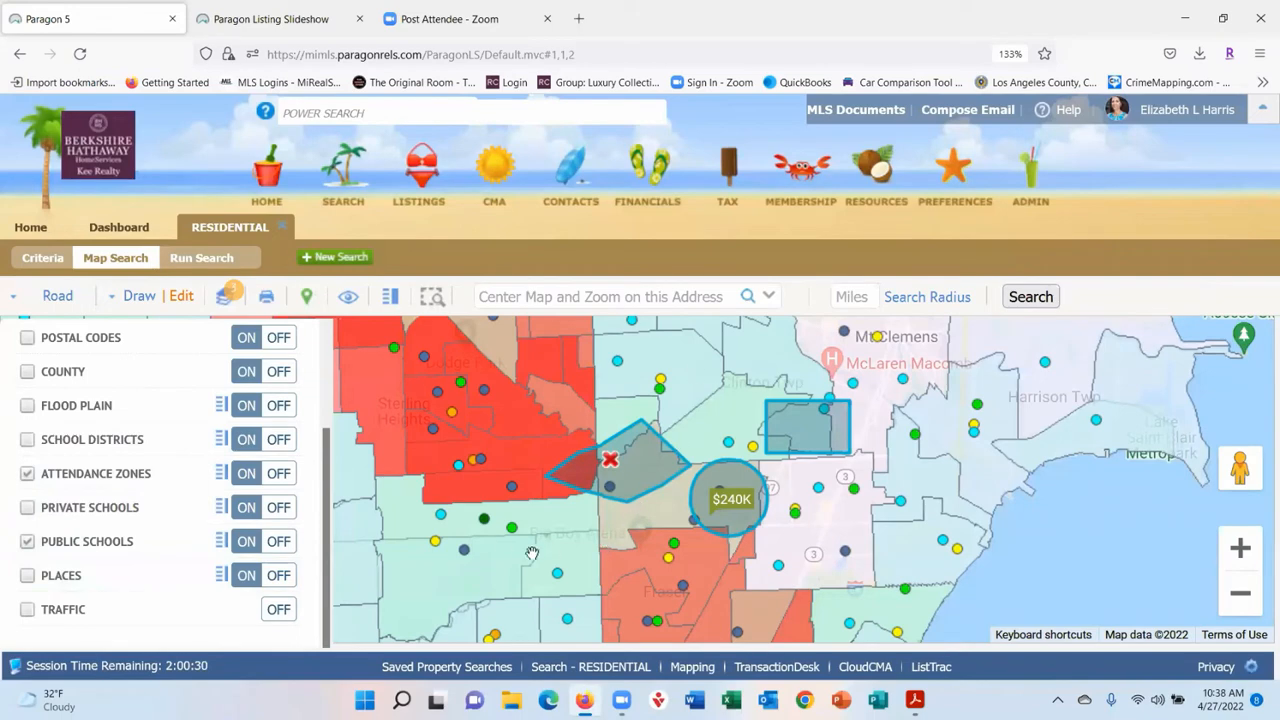
{"action": "scroll", "coordinate": [855, 547], "scroll_direction": "up", "scroll_amount": 2}
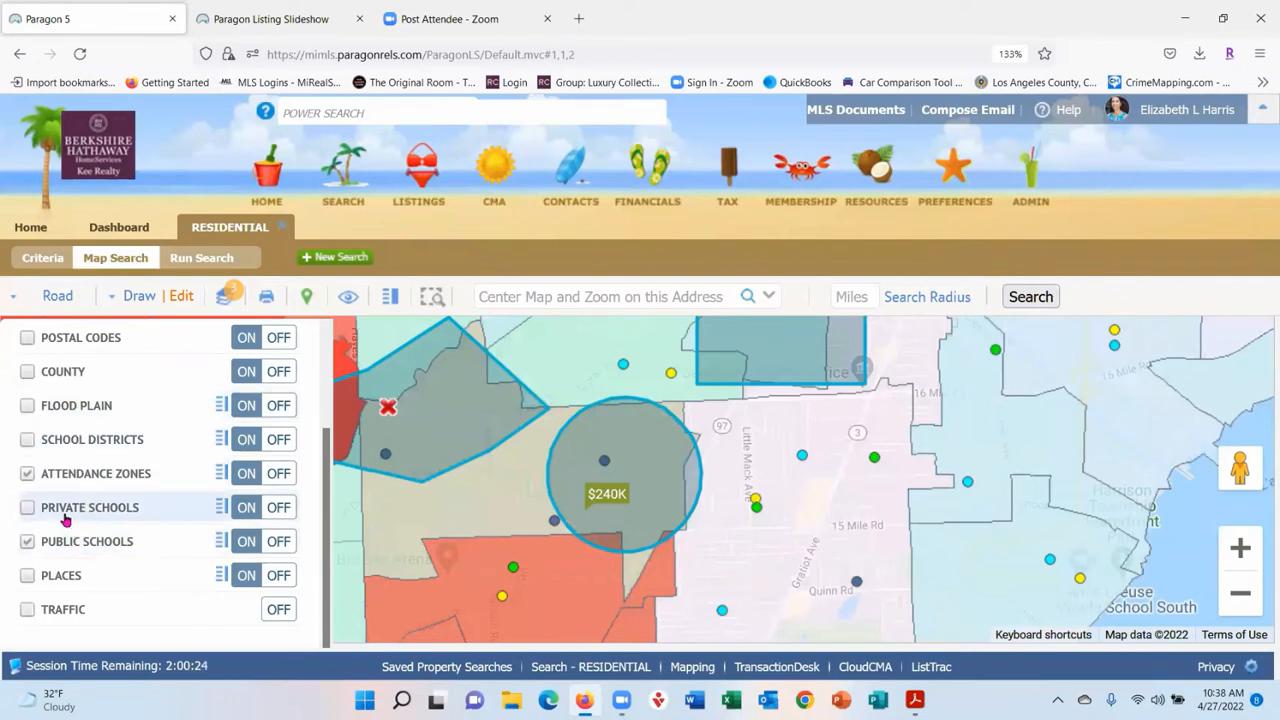
{"action": "left_click", "coordinate": [27, 541]}
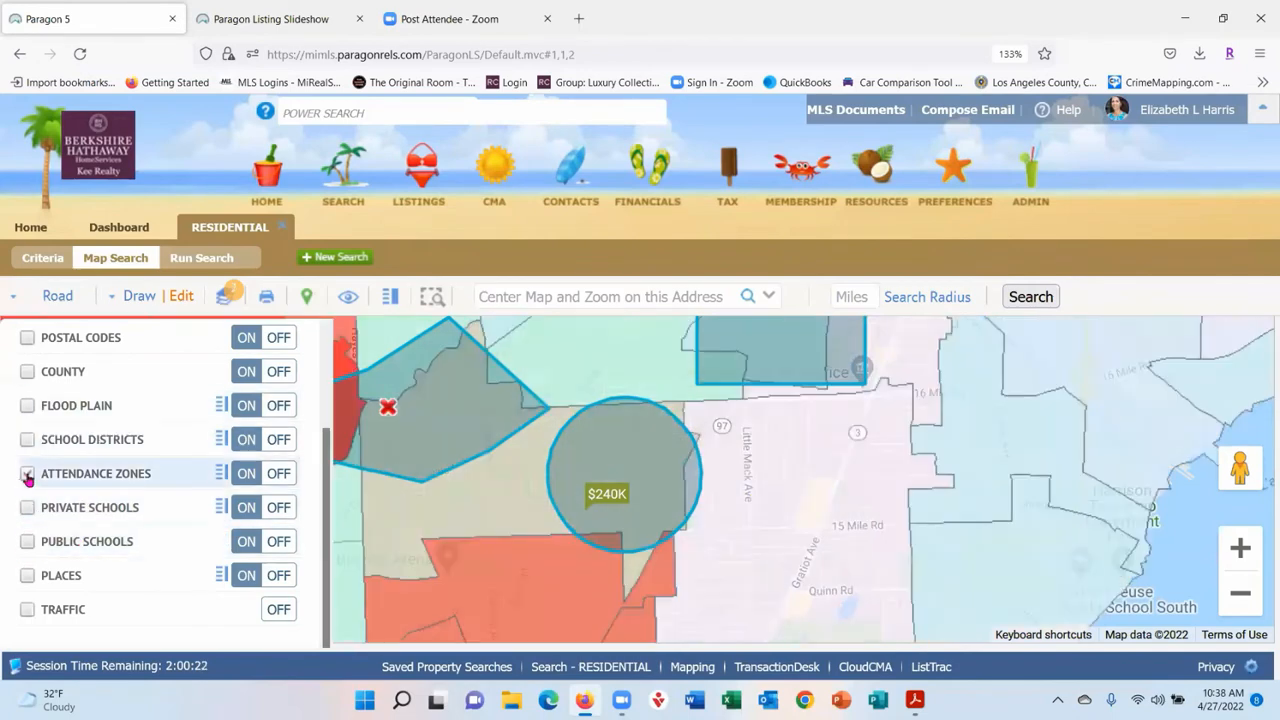
{"action": "left_click", "coordinate": [27, 474]}
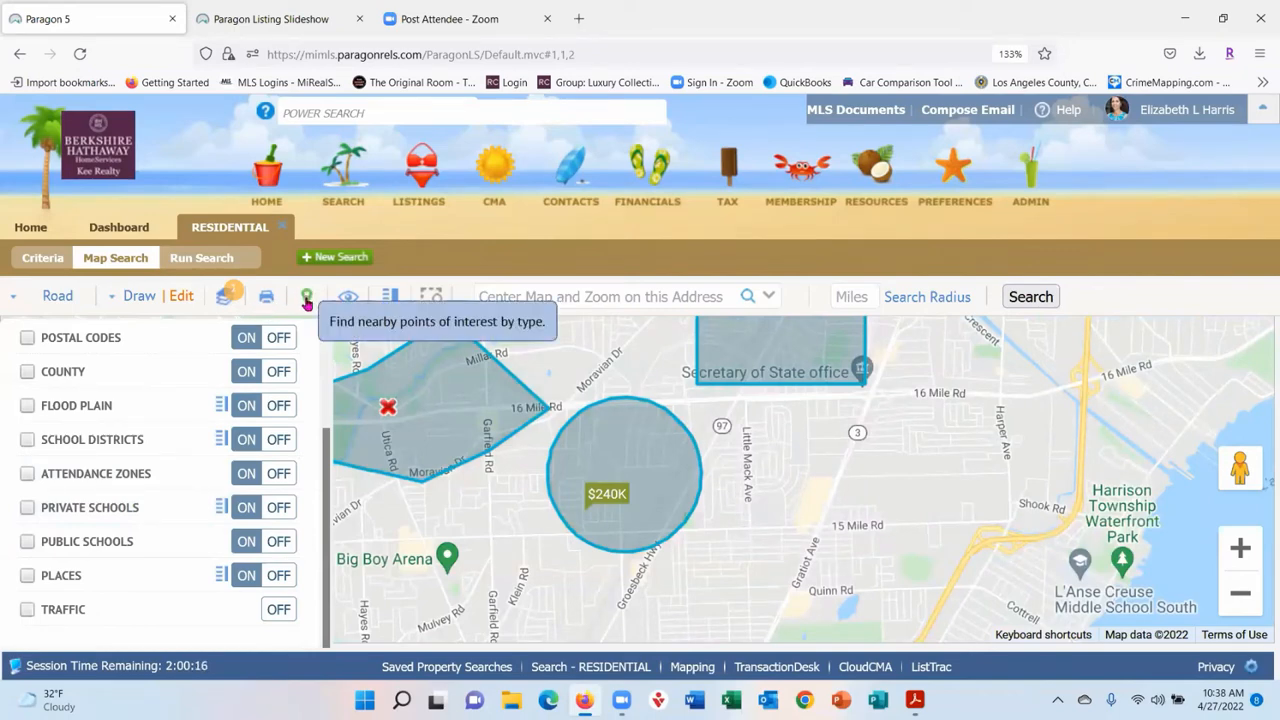
- Close the layers panel, view the status legend, and try limiting the search to the map boundary
{"action": "left_click", "coordinate": [307, 303]}
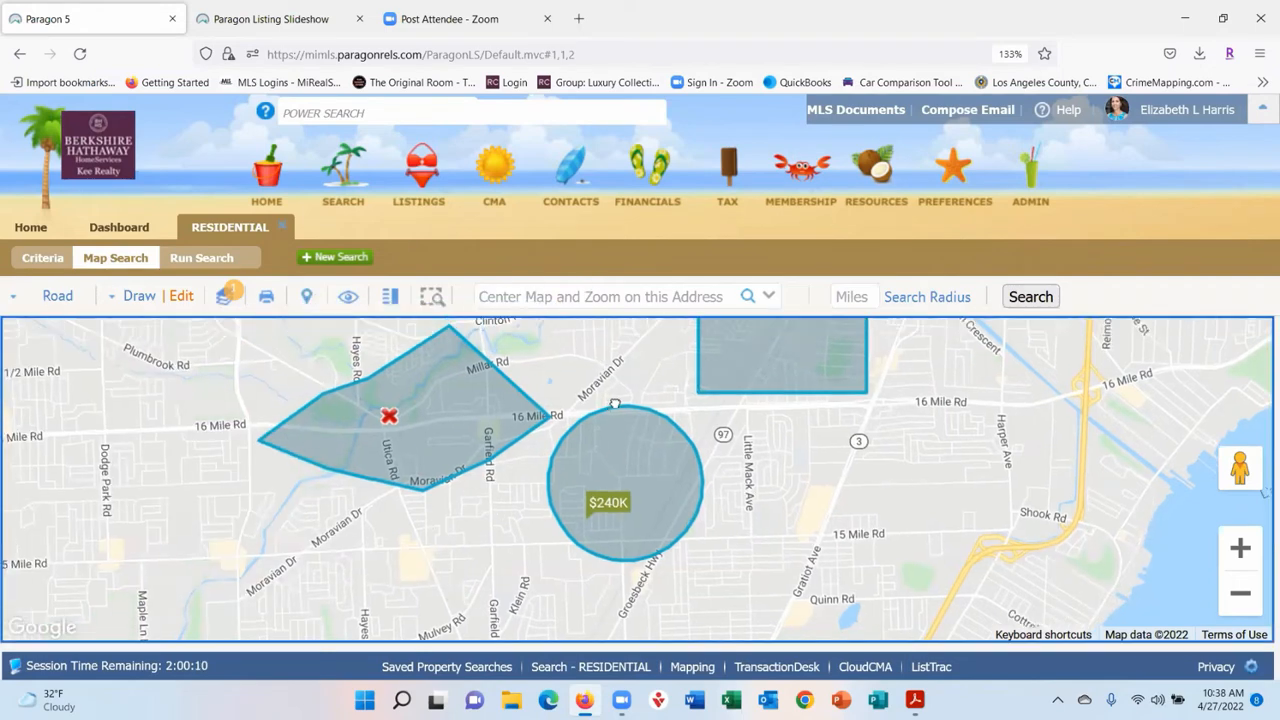
{"action": "left_click_drag", "start_coordinate": [601, 358], "coordinate": [617, 402]}
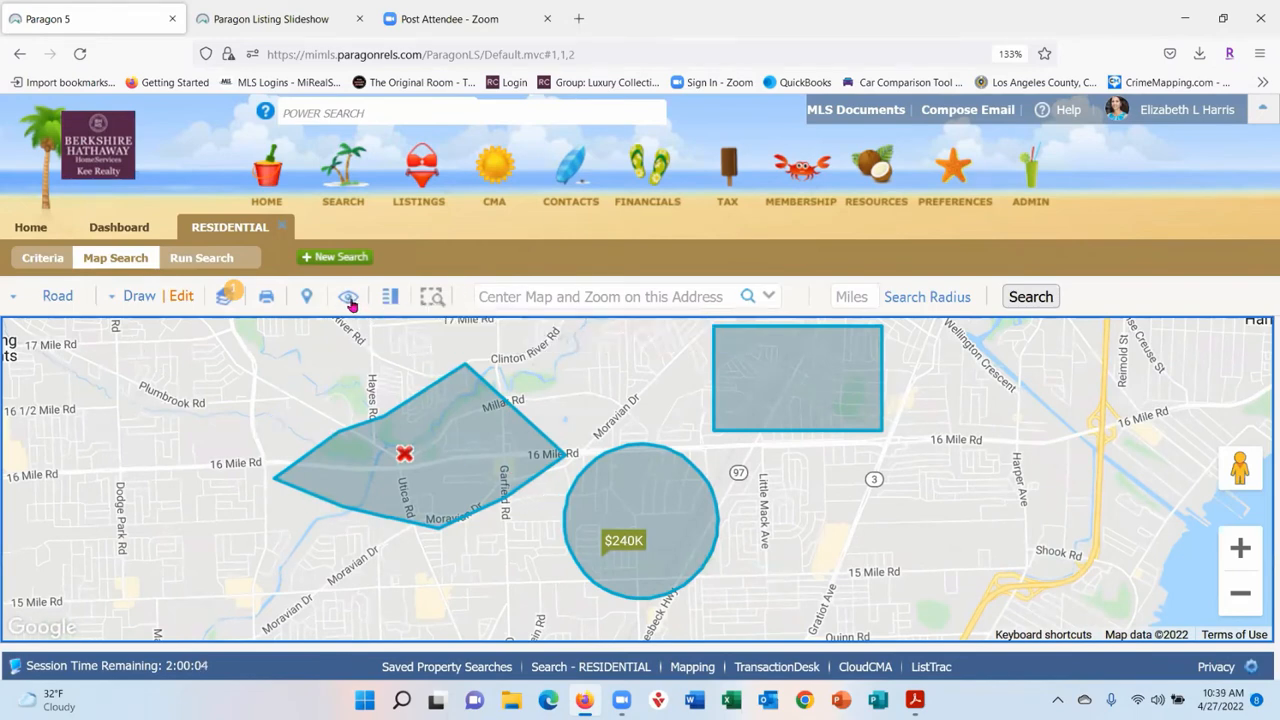
{"action": "left_click", "coordinate": [390, 300]}
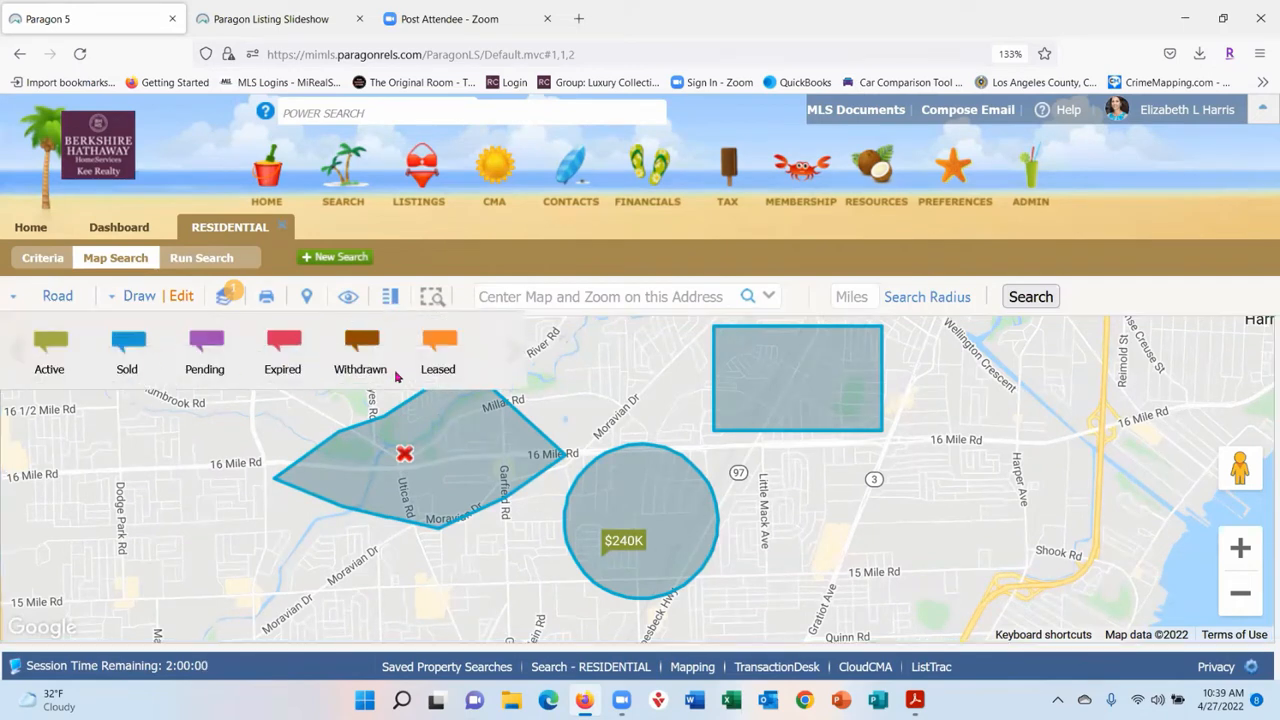
{"action": "left_click", "coordinate": [432, 298]}
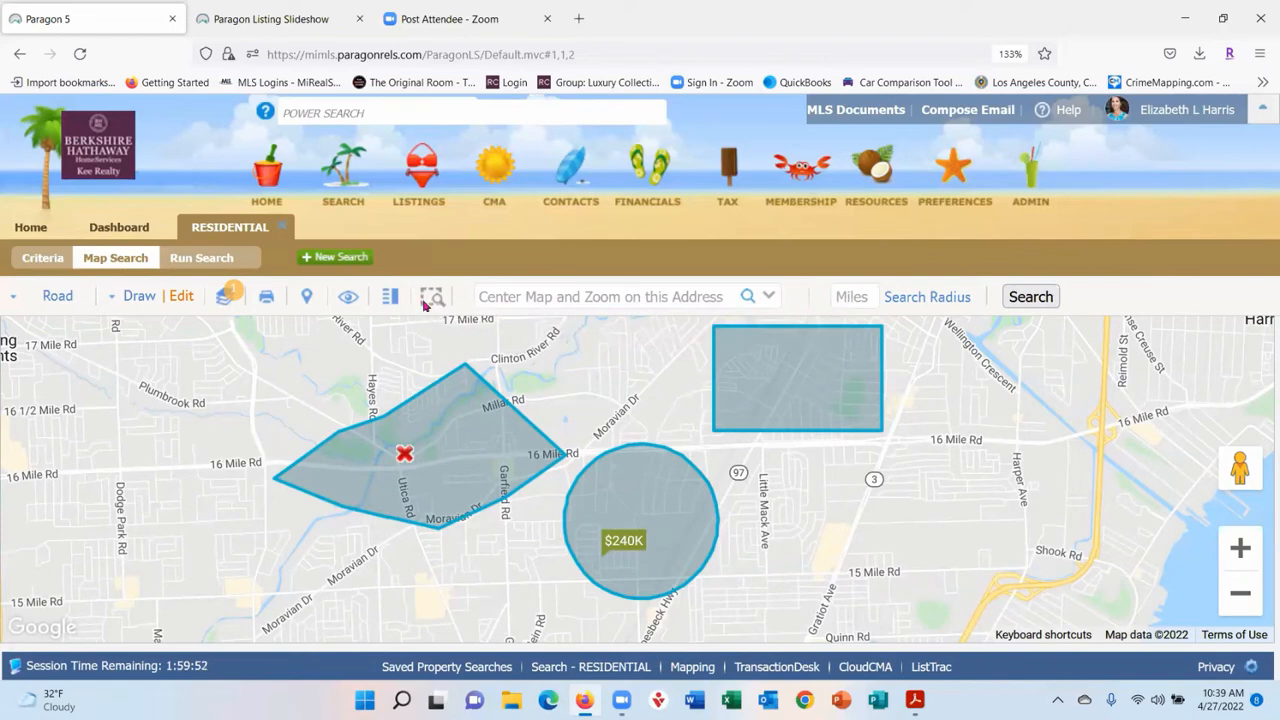
{"action": "left_click", "coordinate": [424, 305]}
{"action": "left_click", "coordinate": [850, 298]}
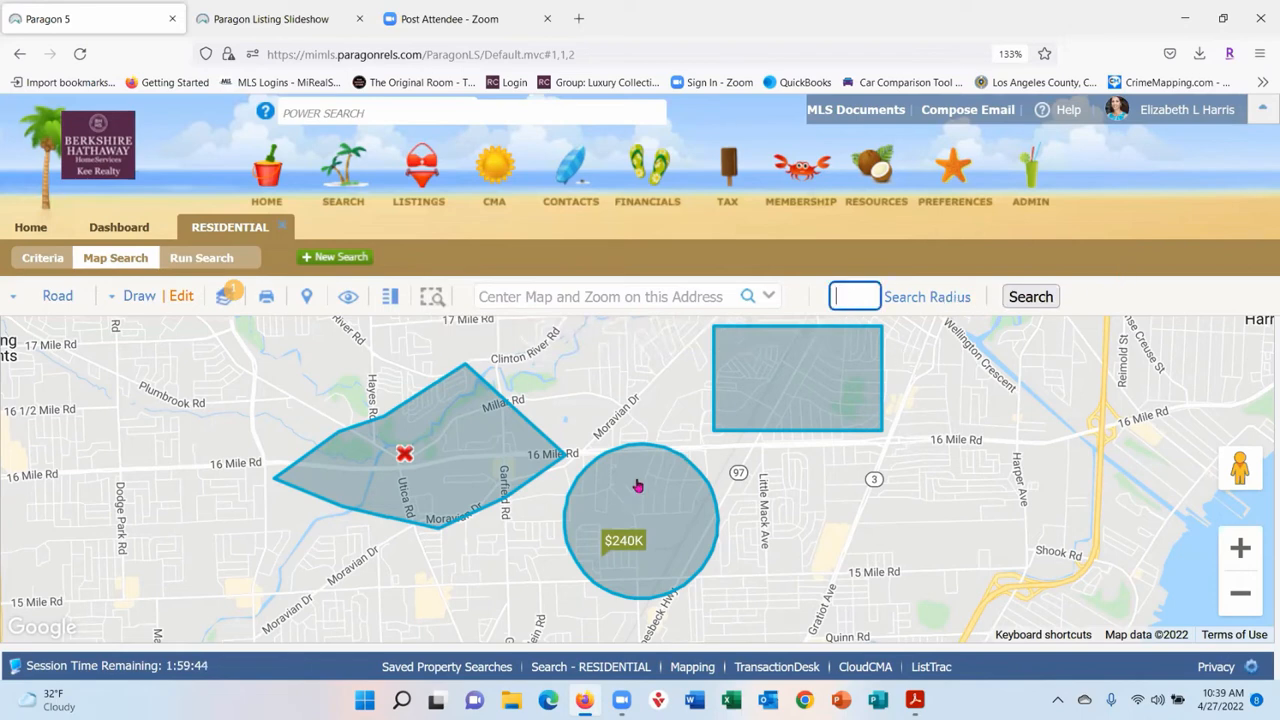
- Run a 1-mile radius search, revisit the map, and close the Residential search
{"action": "type", "text": "1"}
{"action": "left_click", "coordinate": [1030, 300]}
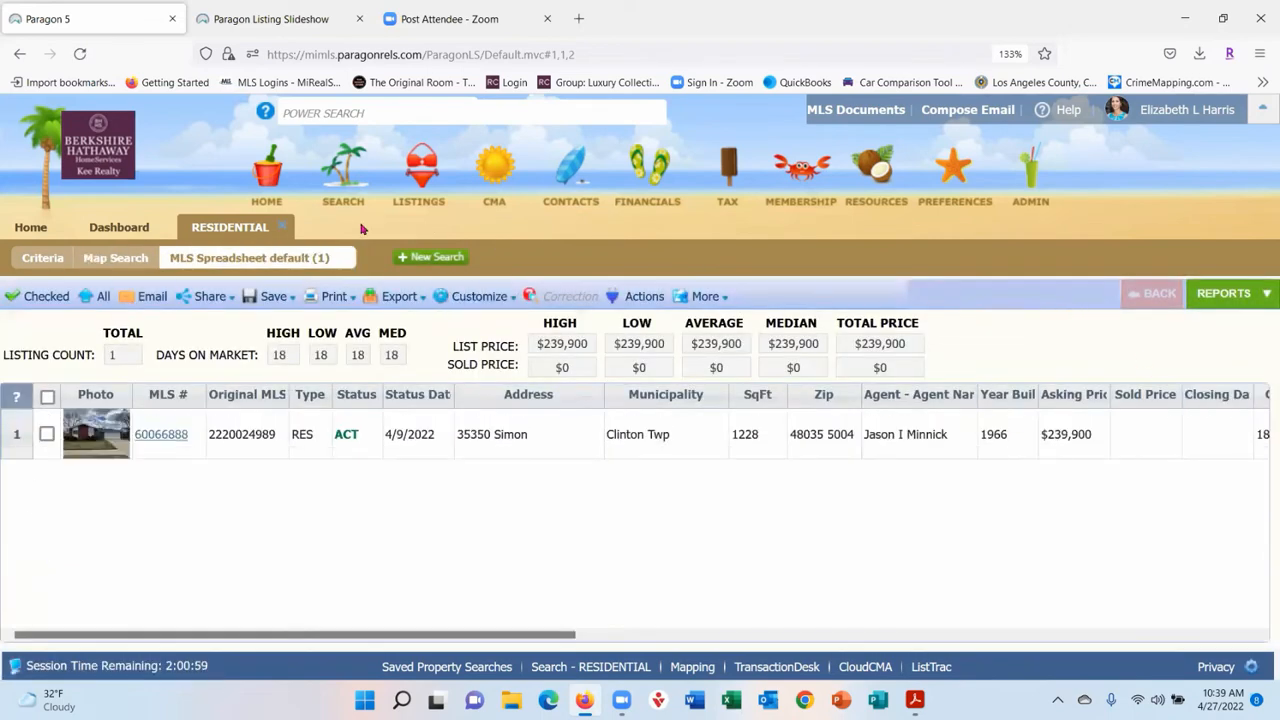
{"action": "left_click", "coordinate": [113, 257]}
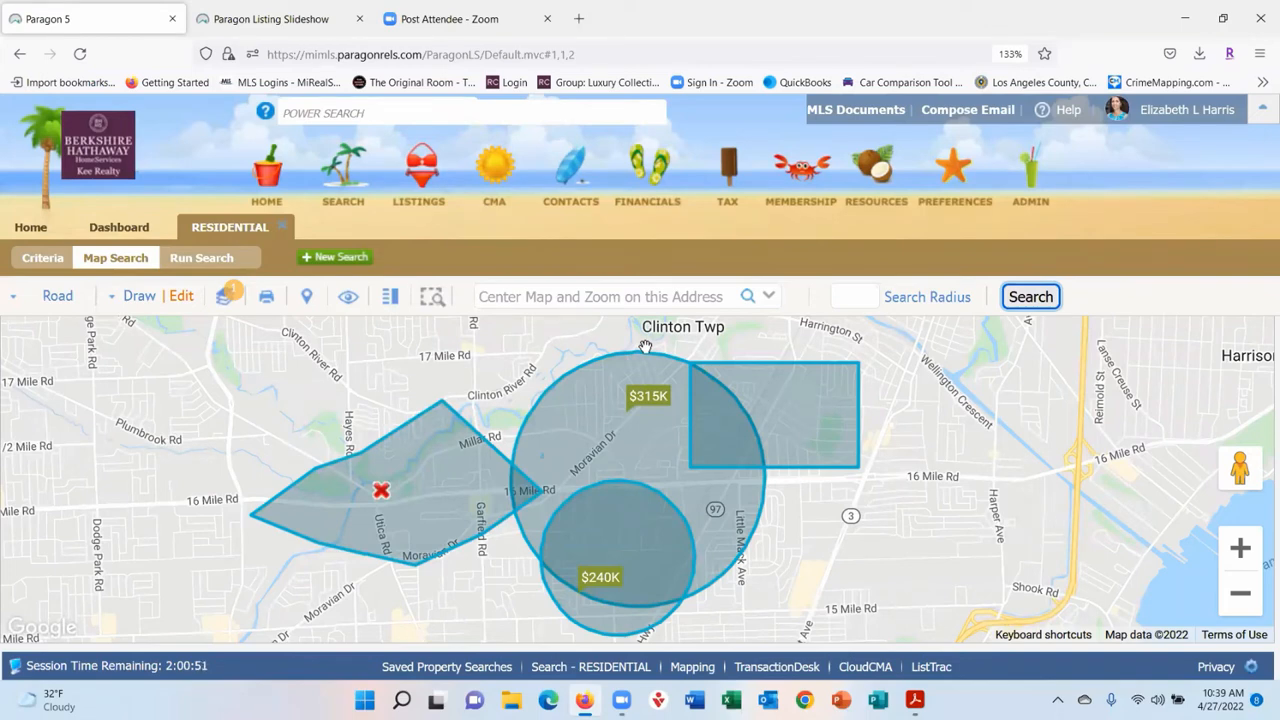
{"action": "left_click", "coordinate": [284, 229]}
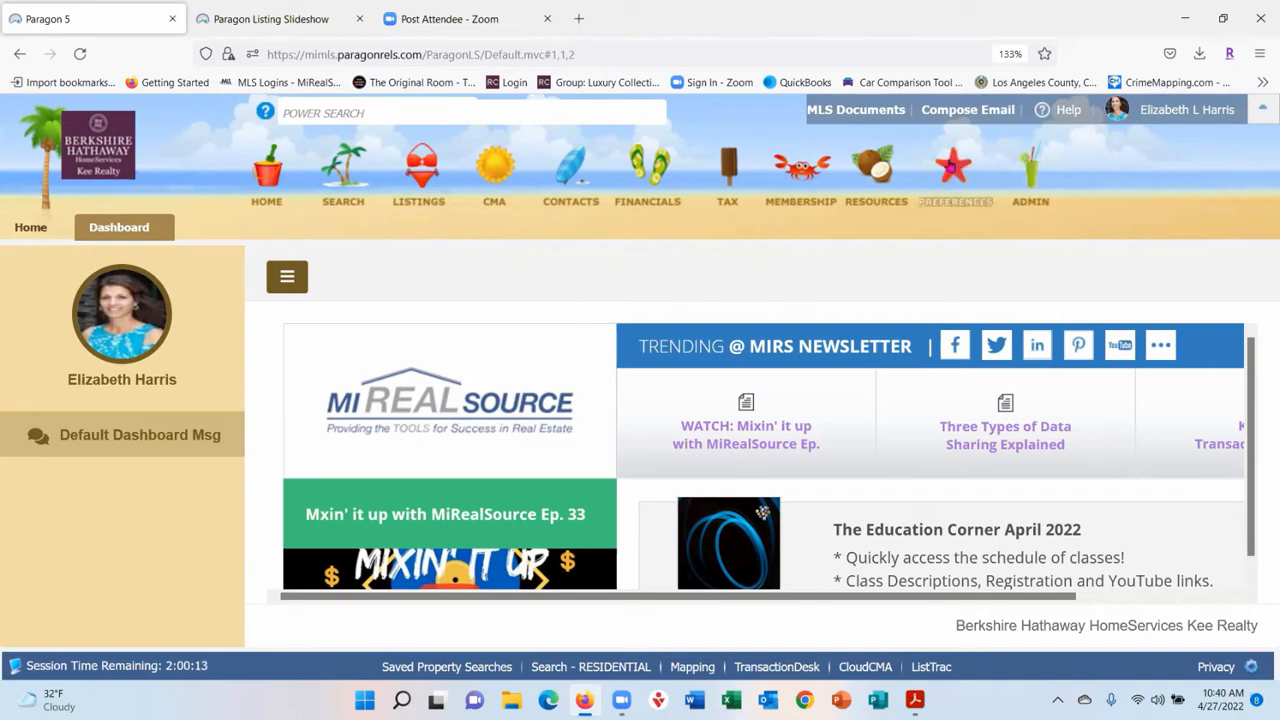
- Open User Preferences and view the Agent Image and Mobile Account Settings pages
{"action": "mouse_move", "coordinate": [949, 168]}
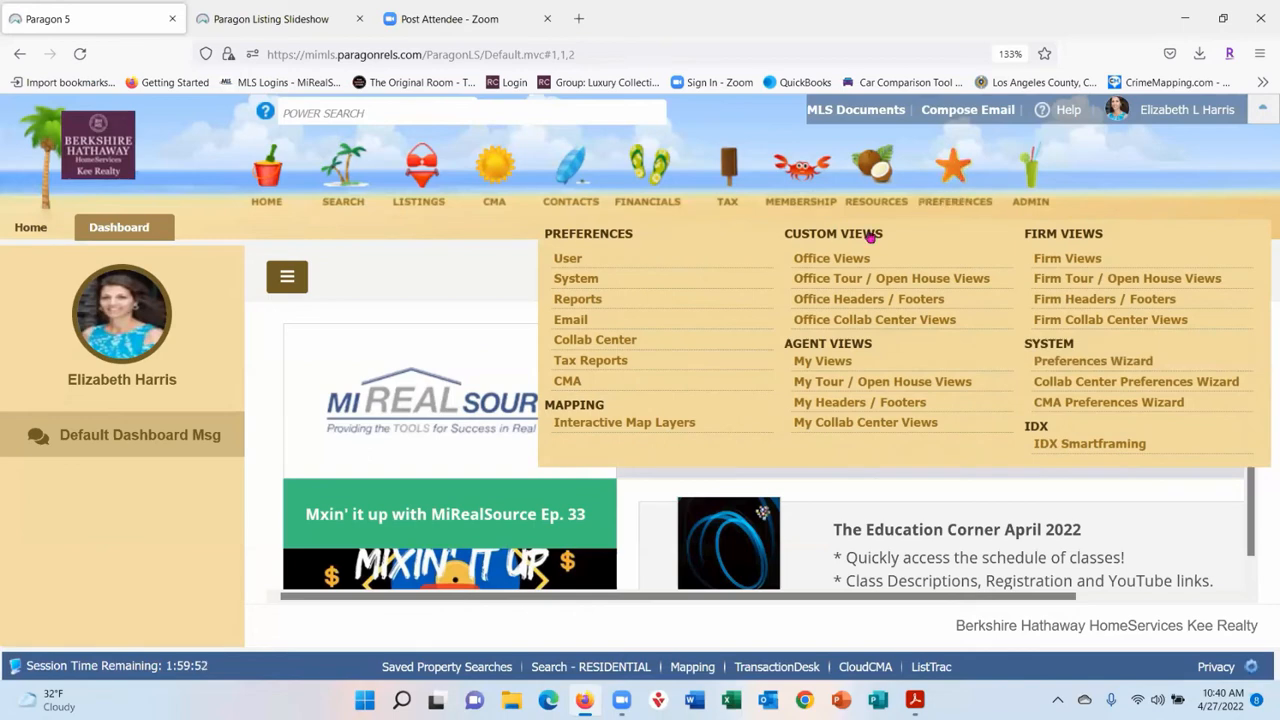
{"action": "left_click", "coordinate": [577, 259]}
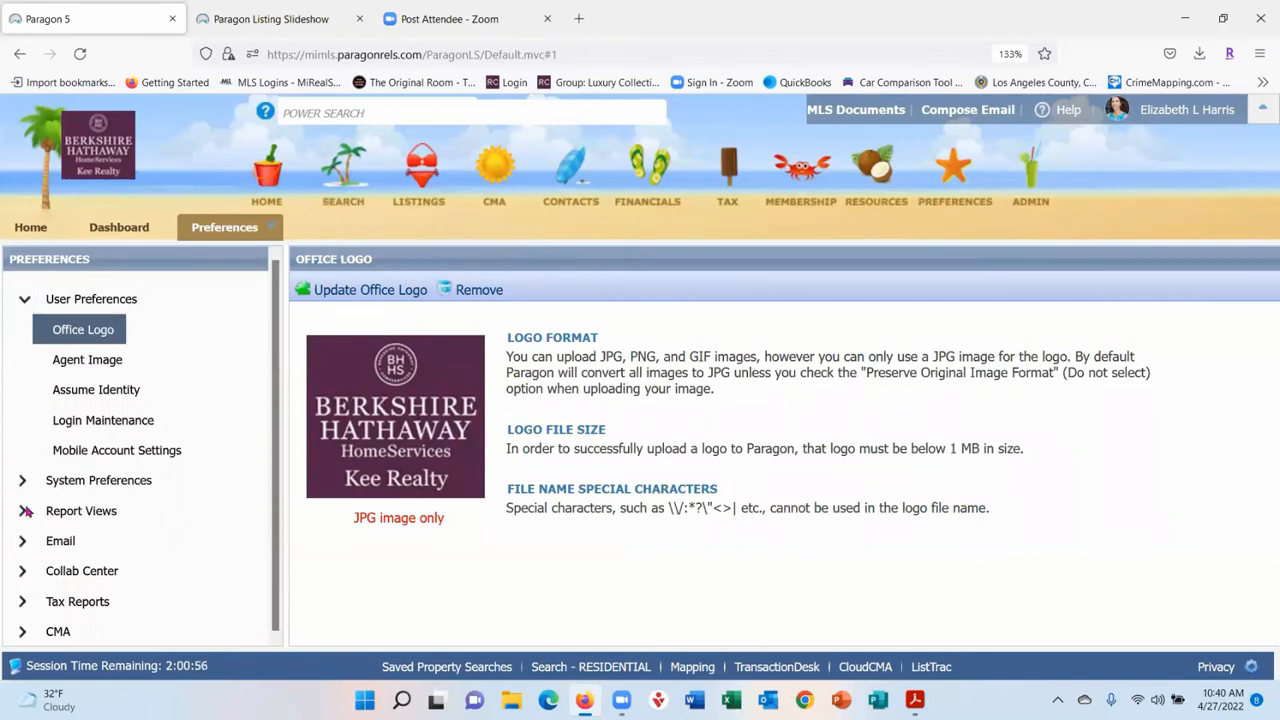
{"action": "left_click", "coordinate": [90, 358]}
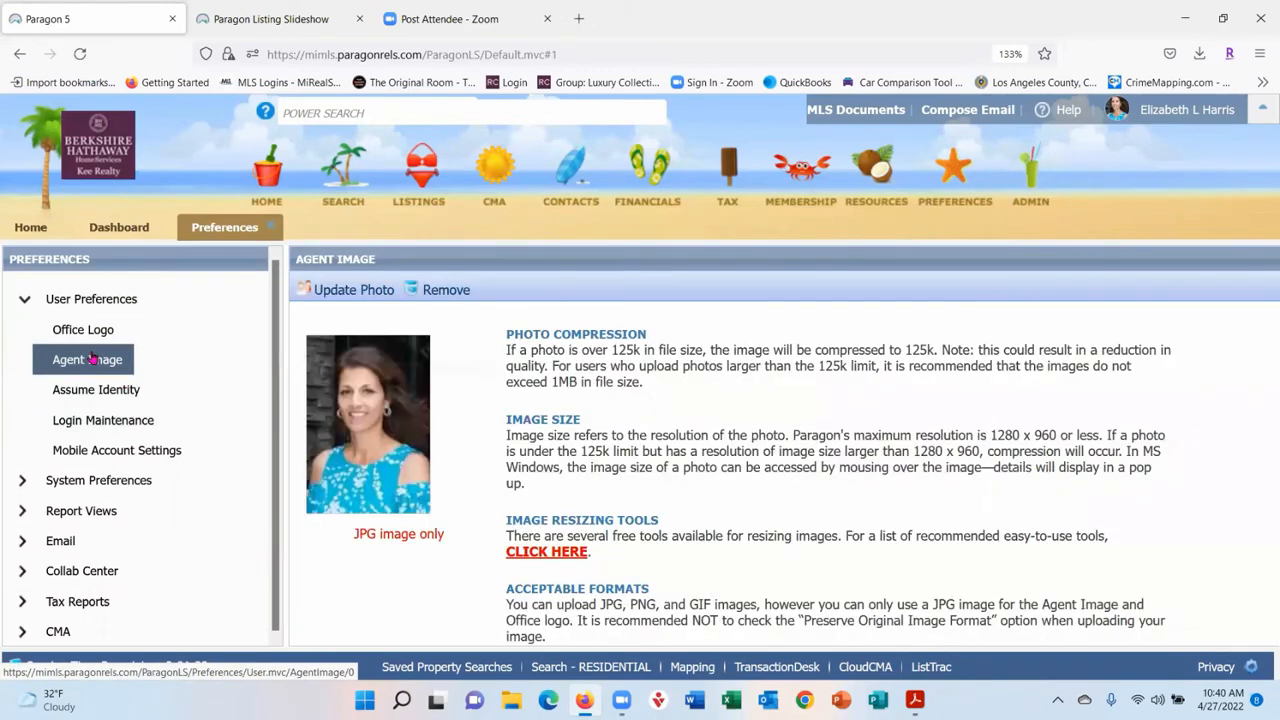
{"action": "left_click", "coordinate": [88, 458]}
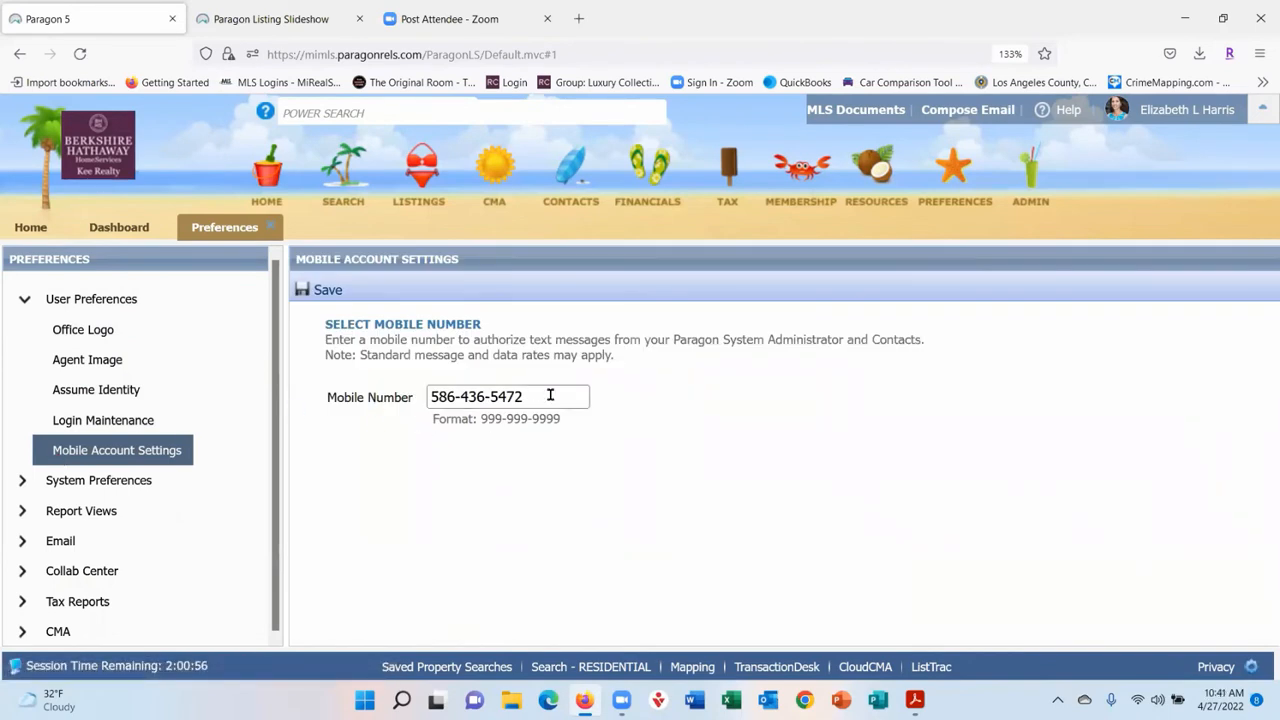
- Collapse User Preferences and expand System Preferences in the Preferences tree
{"action": "left_click", "coordinate": [24, 302]}
{"action": "left_click", "coordinate": [24, 332]}
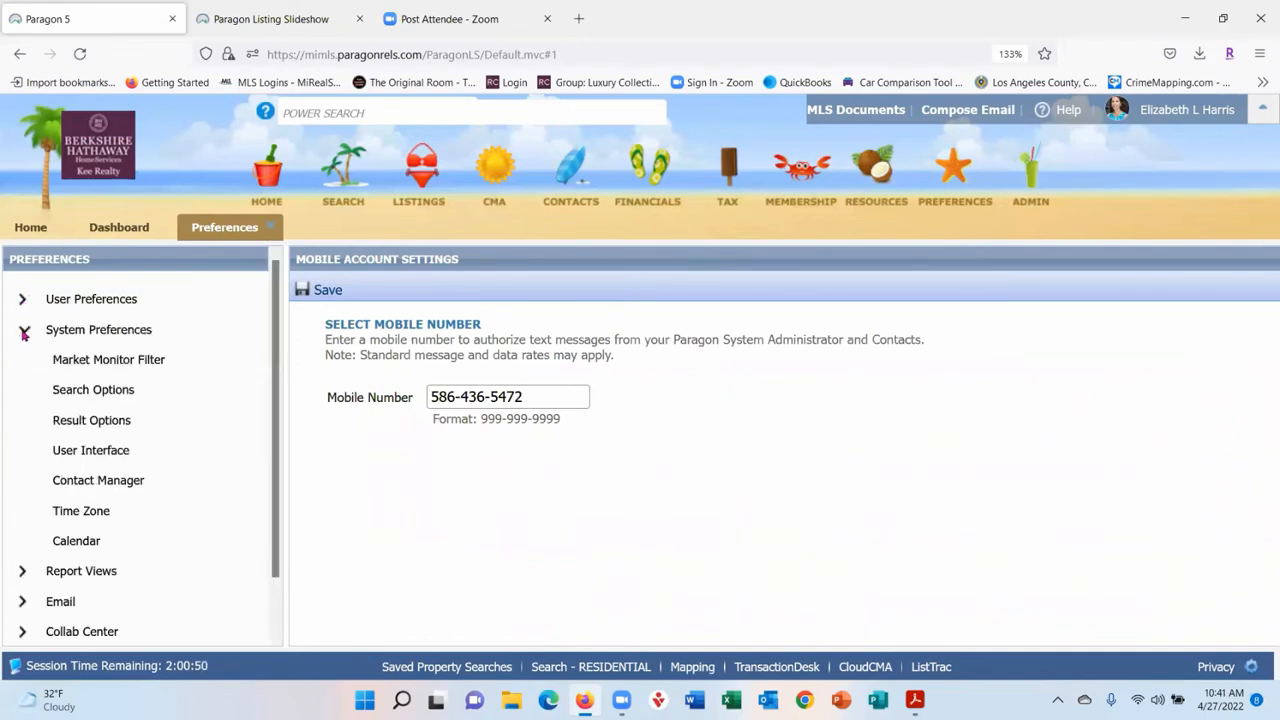
- Review the Market Monitor Filter settings, opening and cancelling the School District lookup
{"action": "left_click", "coordinate": [97, 373]}
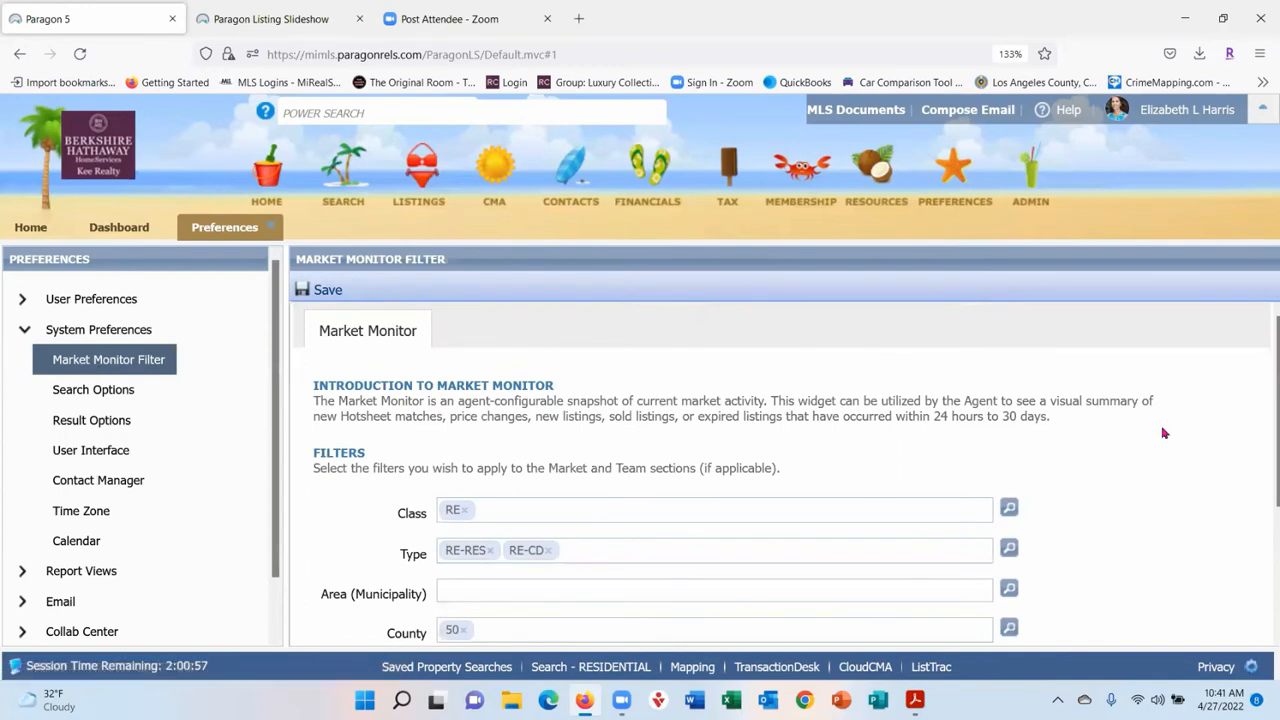
{"action": "scroll", "coordinate": [1163, 432], "scroll_direction": "down", "scroll_amount": 2}
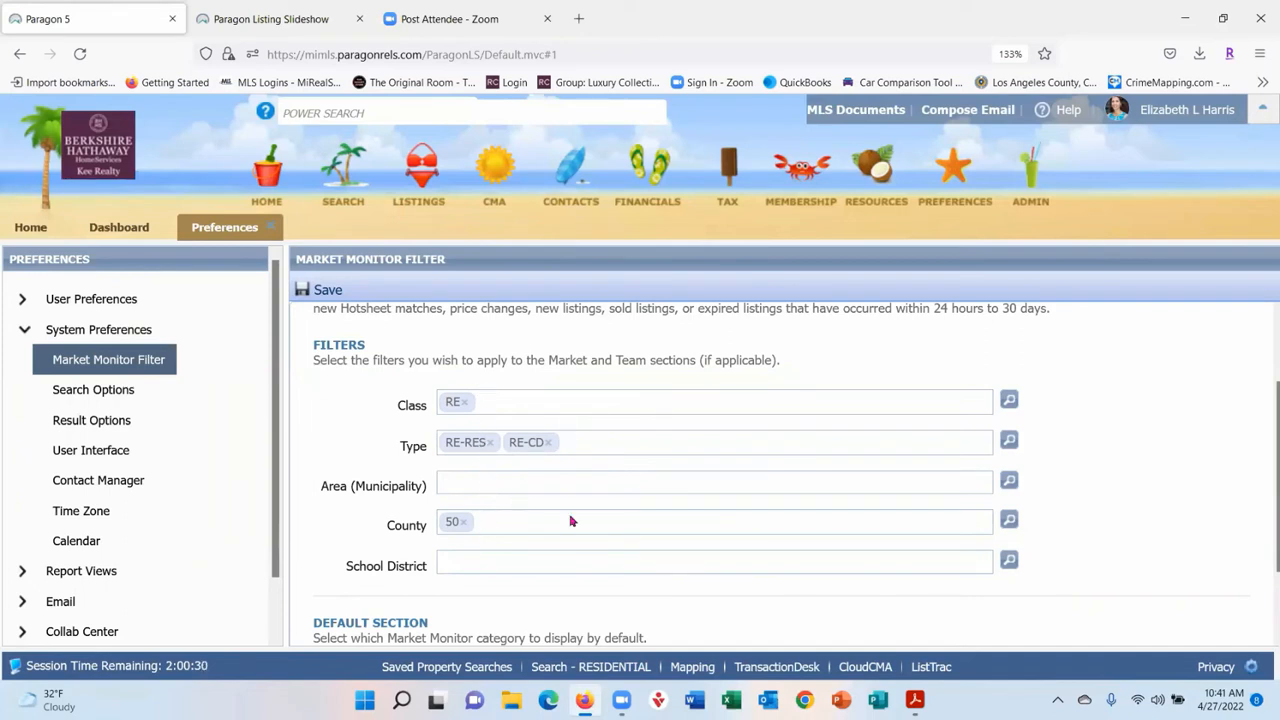
{"action": "scroll", "coordinate": [586, 463], "scroll_direction": "down", "scroll_amount": 1}
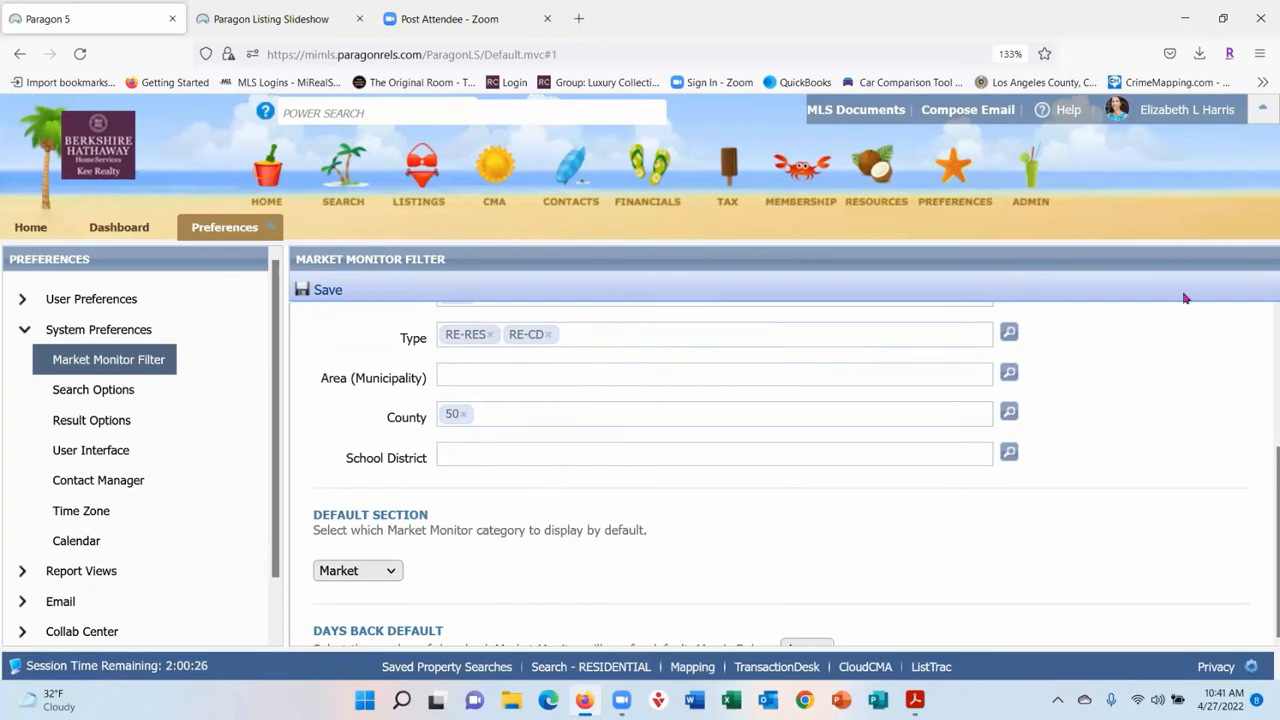
{"action": "left_click", "coordinate": [1007, 452]}
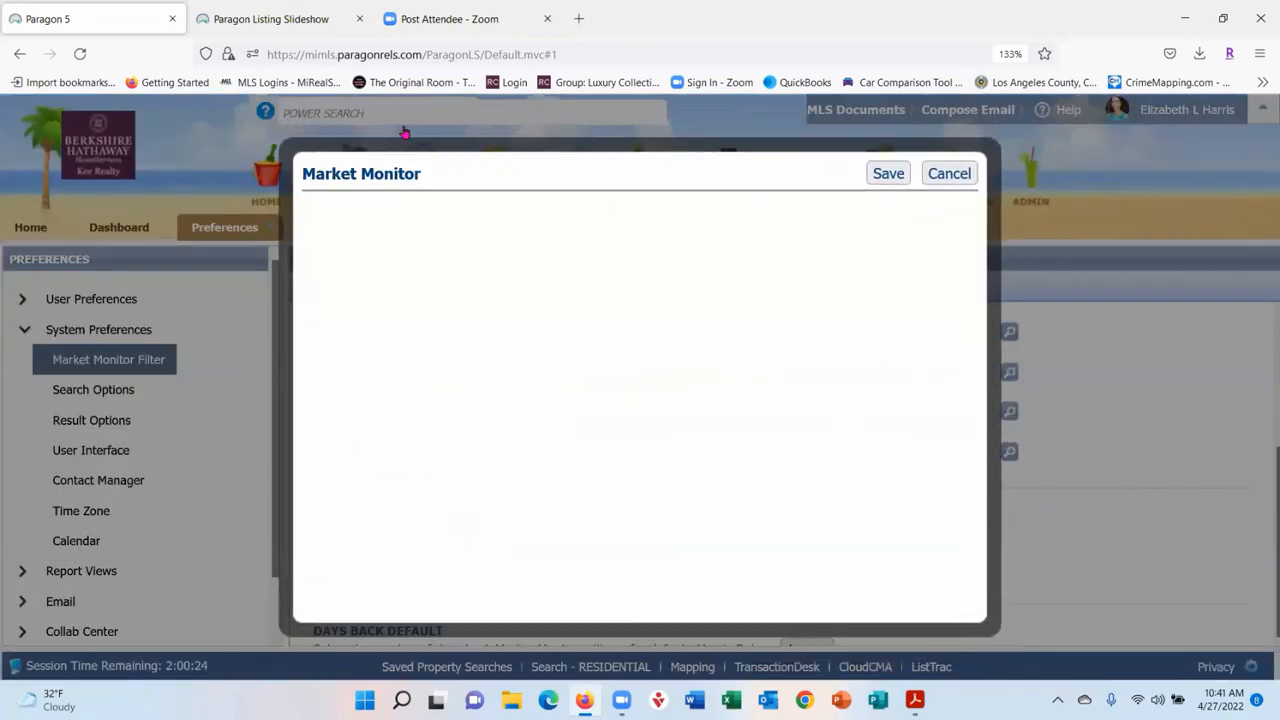
{"action": "left_click", "coordinate": [950, 178]}
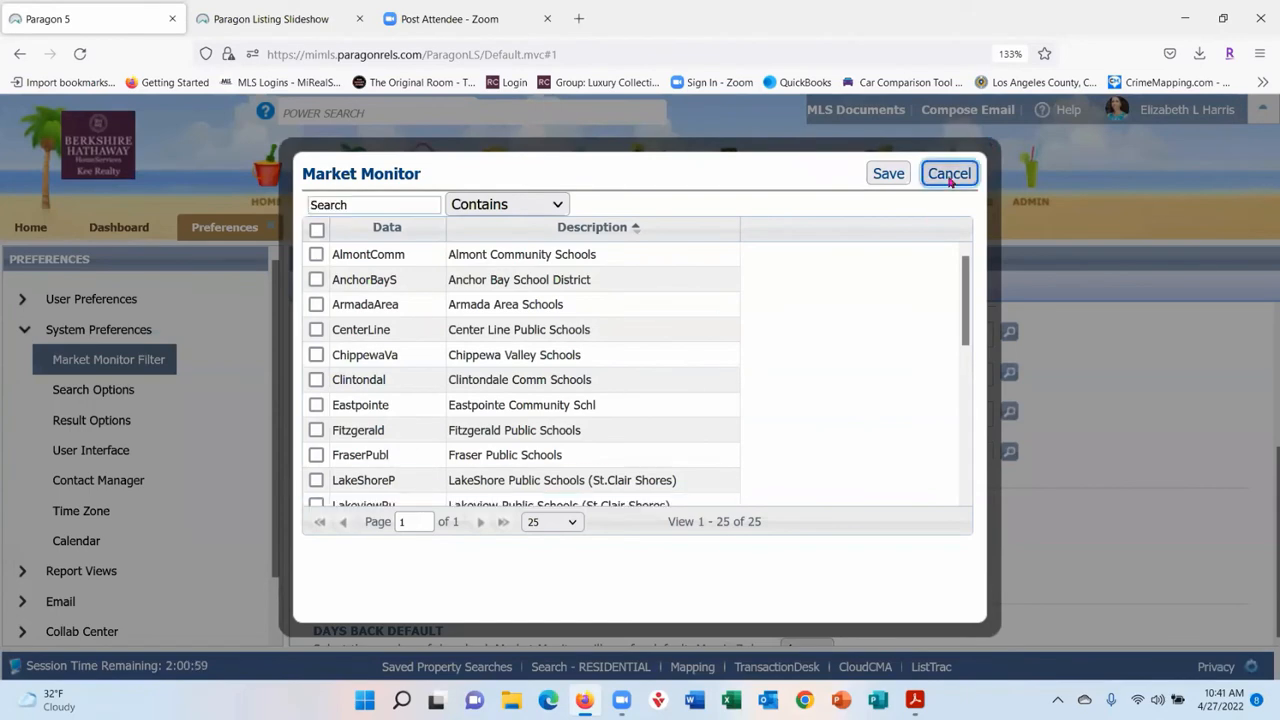
{"action": "scroll", "coordinate": [660, 470], "scroll_direction": "down", "scroll_amount": 1}
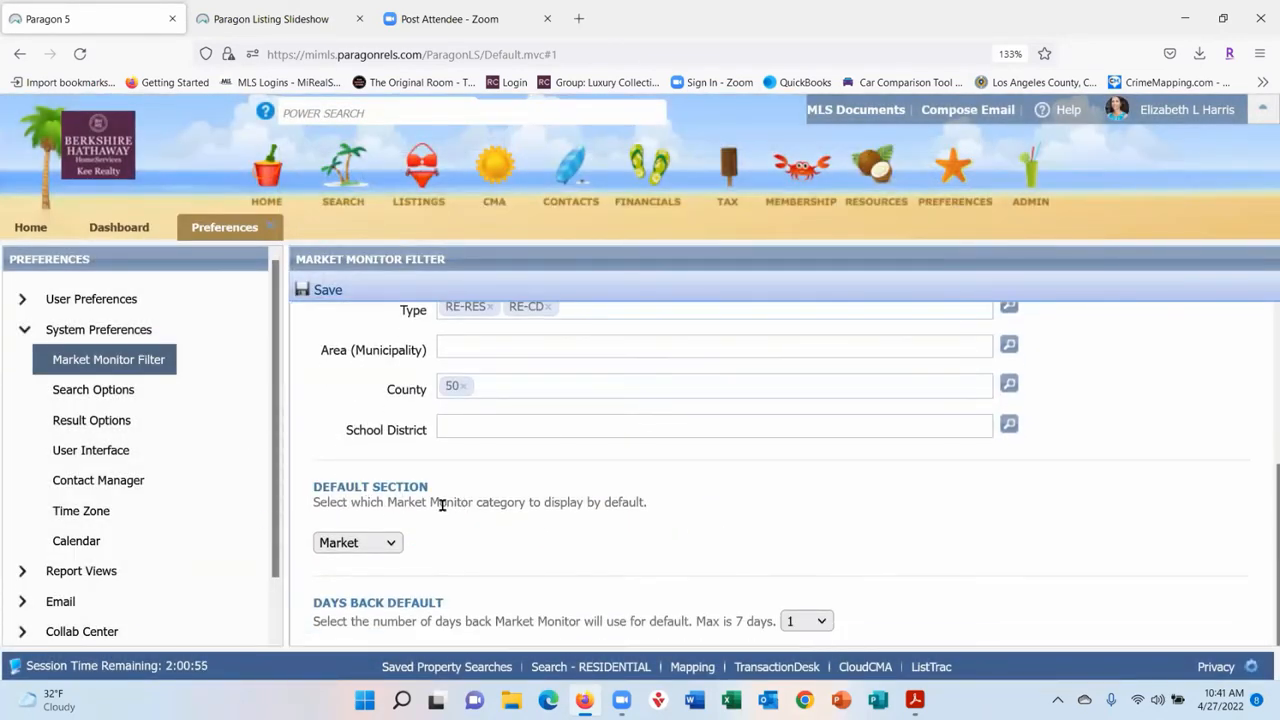
- Try My Info, Office and Firm as the Market Monitor default section
{"action": "left_click", "coordinate": [390, 544]}
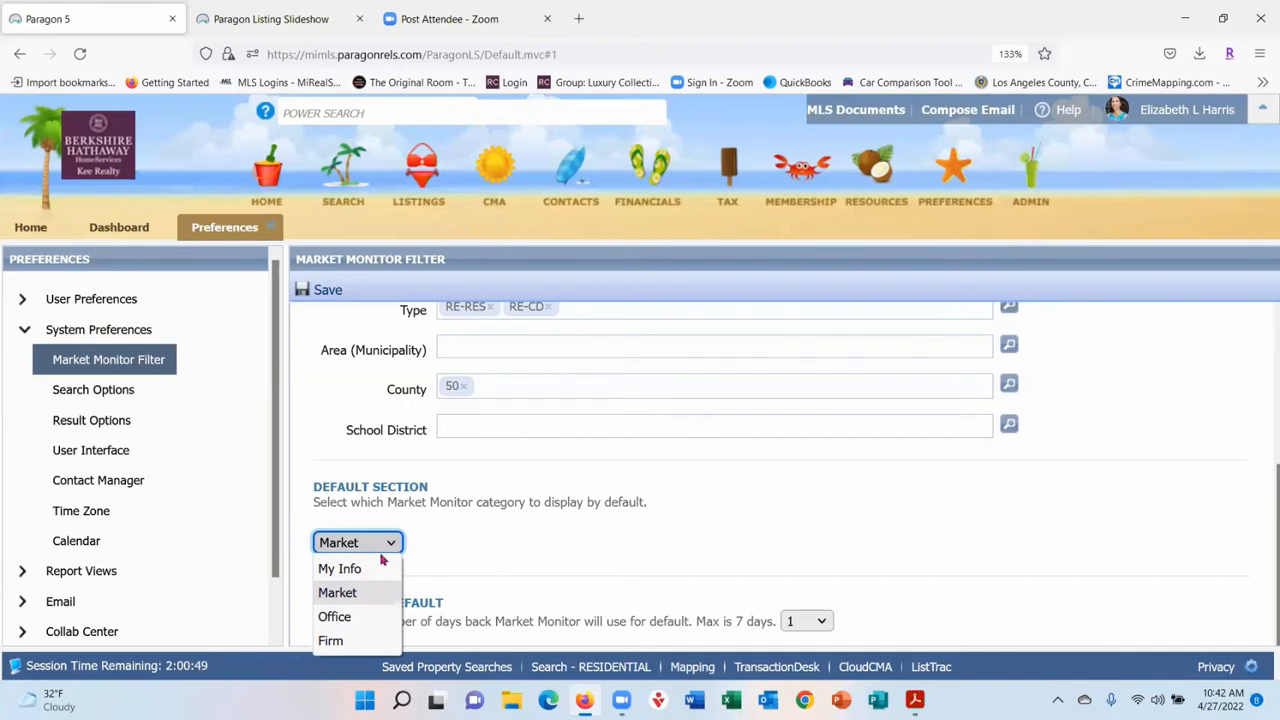
{"action": "left_click", "coordinate": [377, 575]}
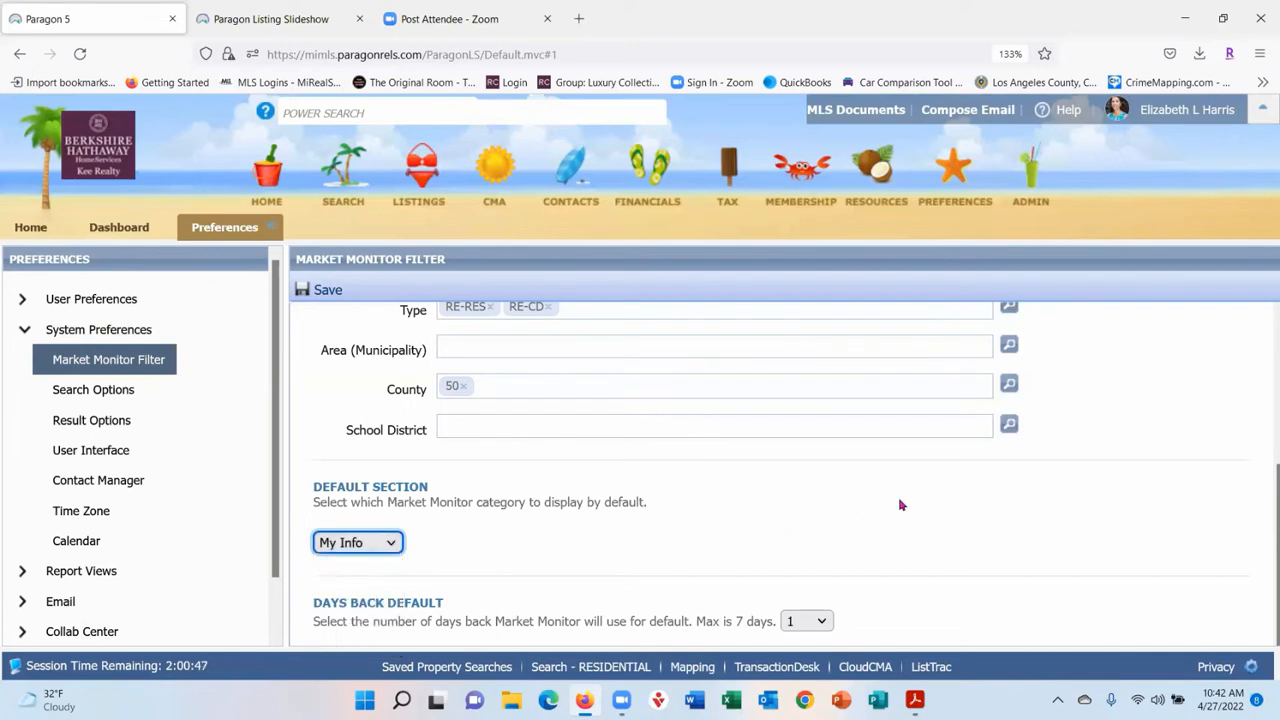
{"action": "left_click", "coordinate": [397, 546]}
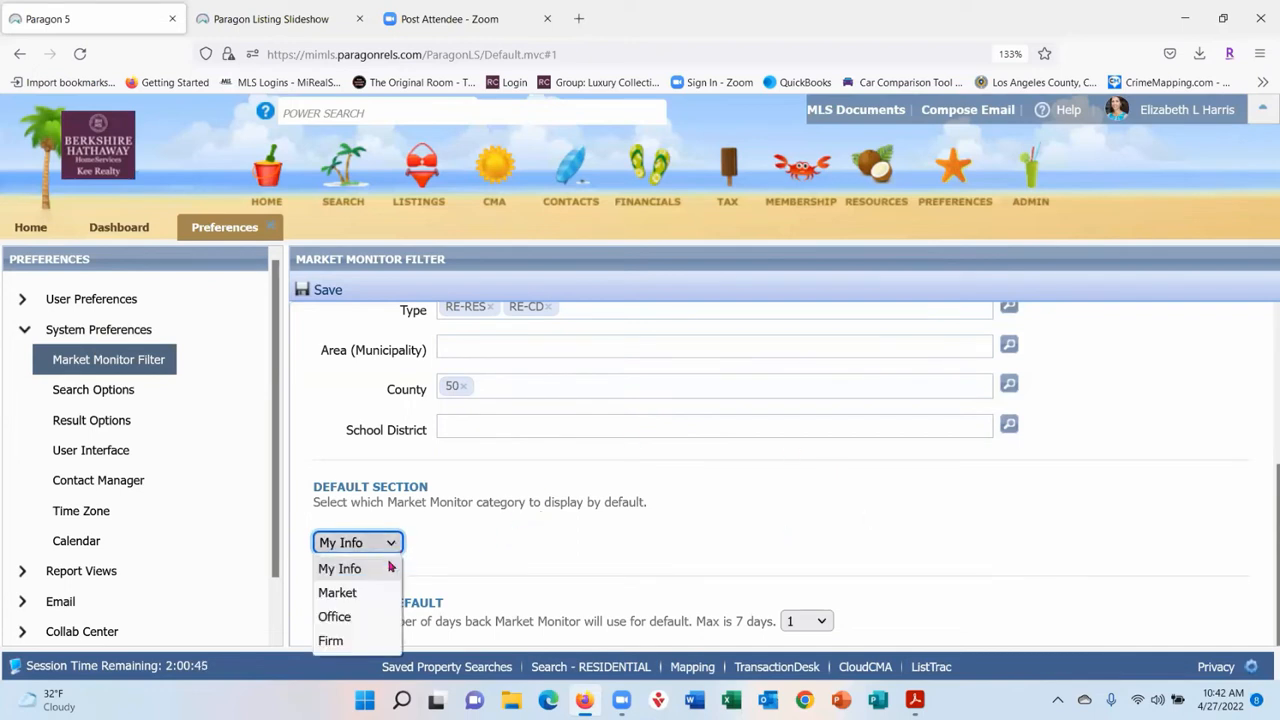
{"action": "left_click", "coordinate": [353, 616]}
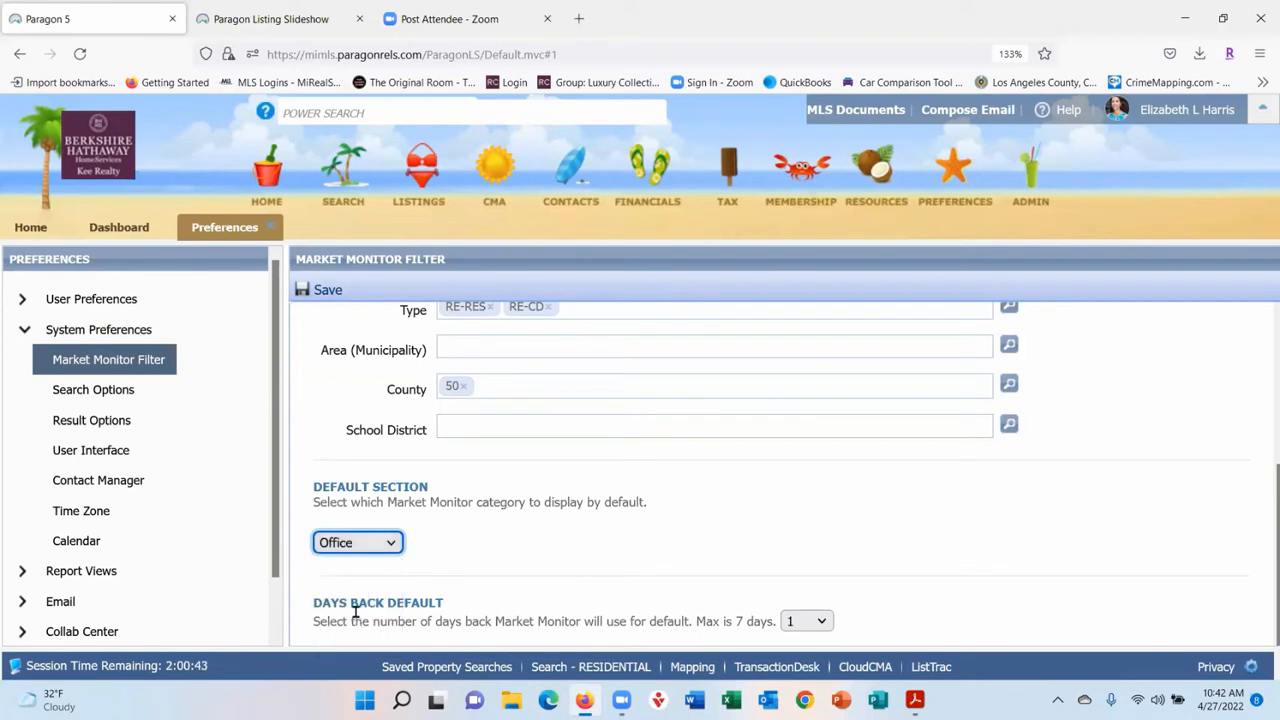
{"action": "left_click", "coordinate": [396, 543]}
{"action": "left_click", "coordinate": [374, 642]}
{"action": "left_click", "coordinate": [395, 547]}
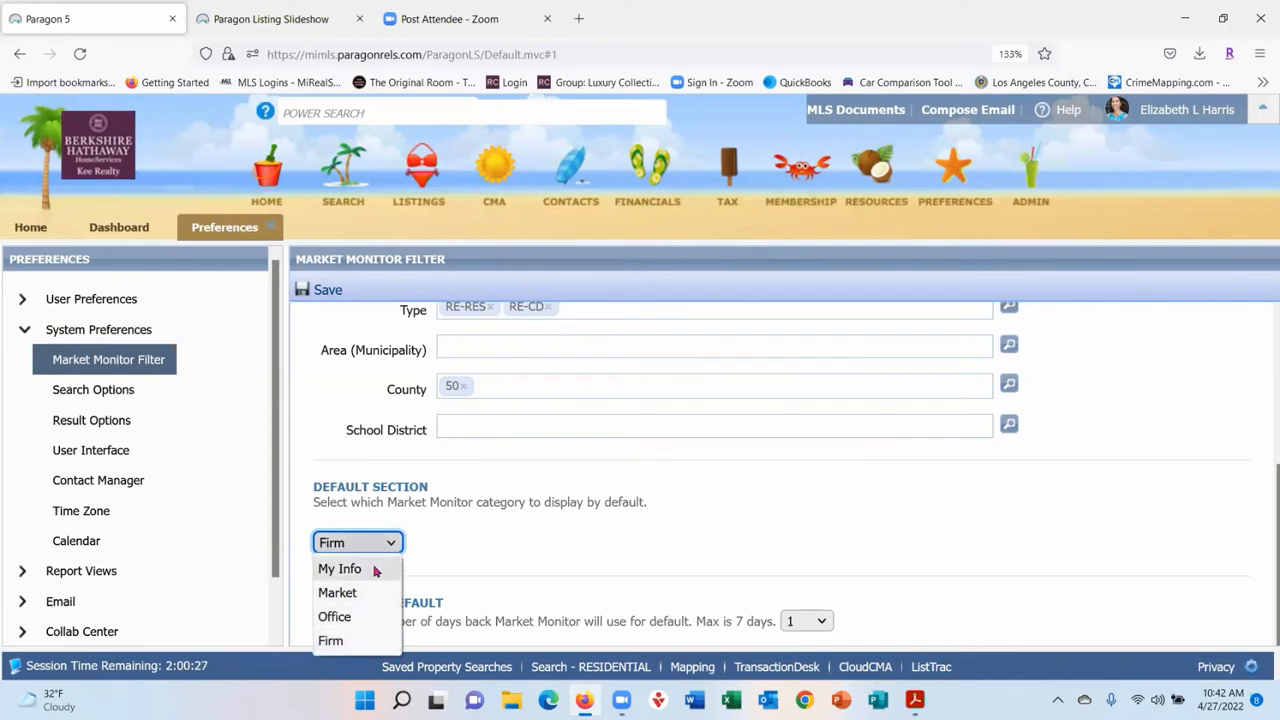
{"action": "left_click", "coordinate": [846, 527]}
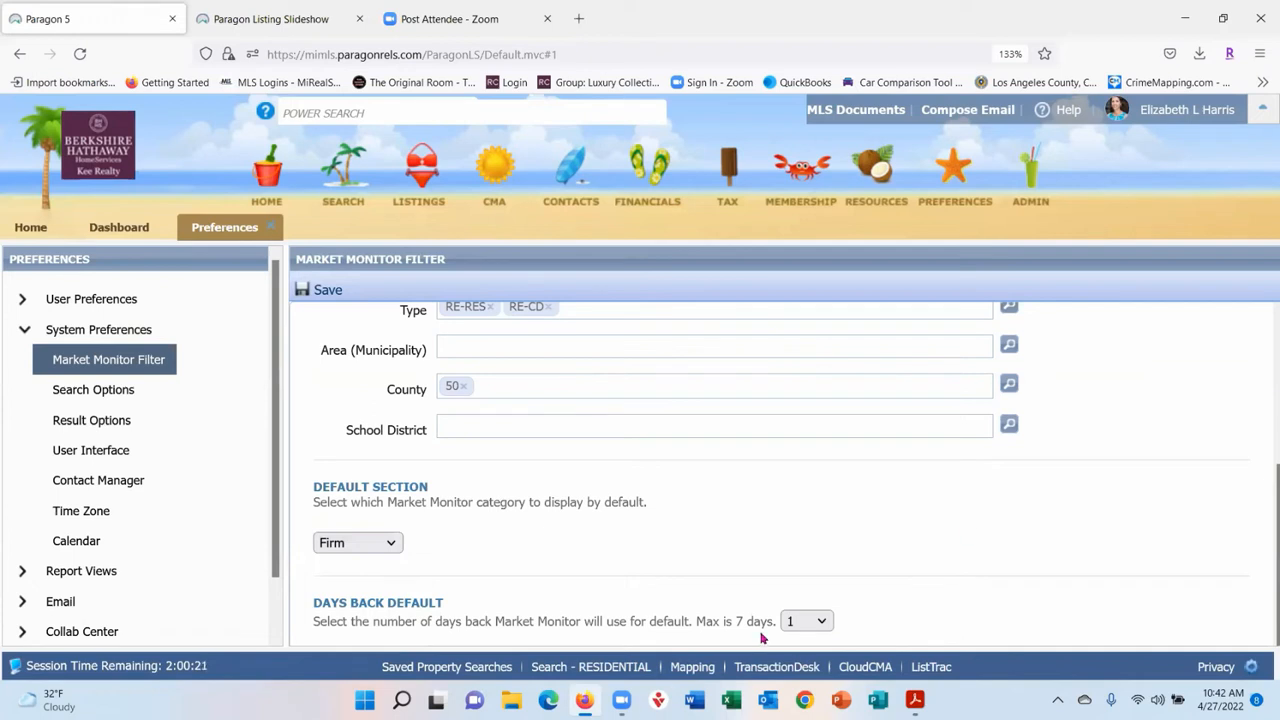
- Keep Days Back Default at 1, set Default Section to Market, and save
{"action": "left_click", "coordinate": [818, 621]}
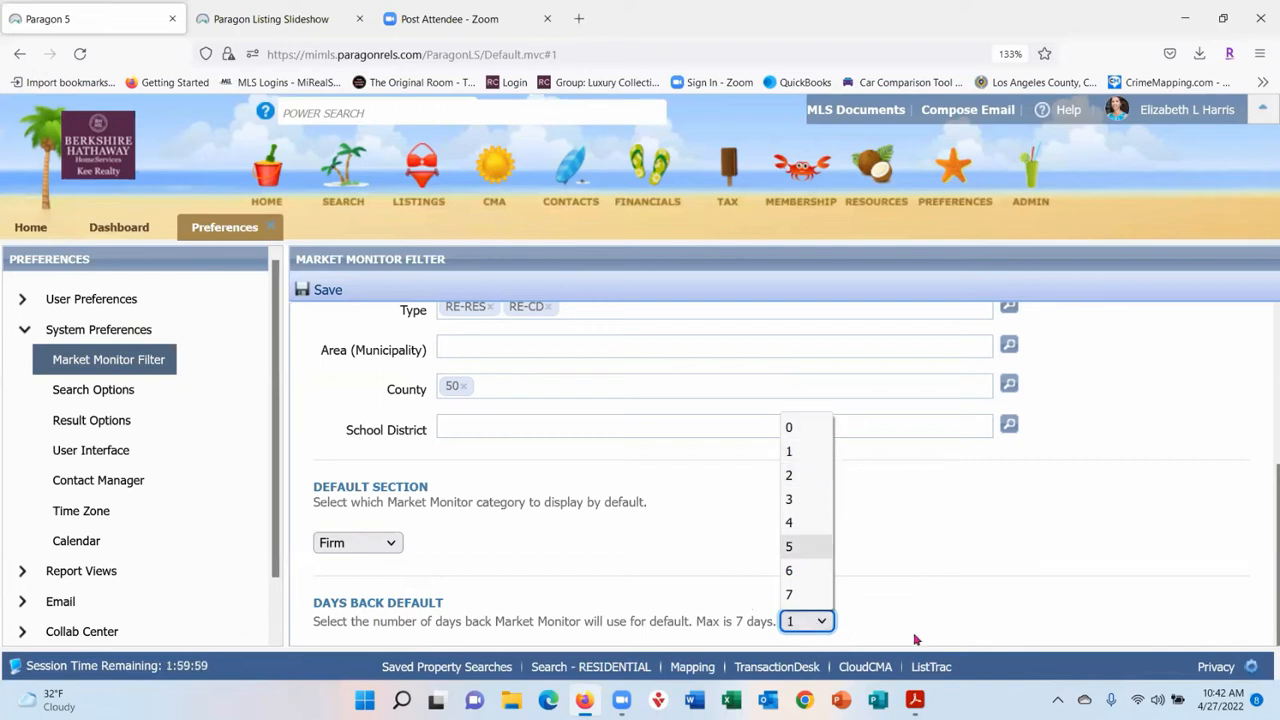
{"action": "left_click", "coordinate": [927, 536]}
{"action": "left_click", "coordinate": [340, 548]}
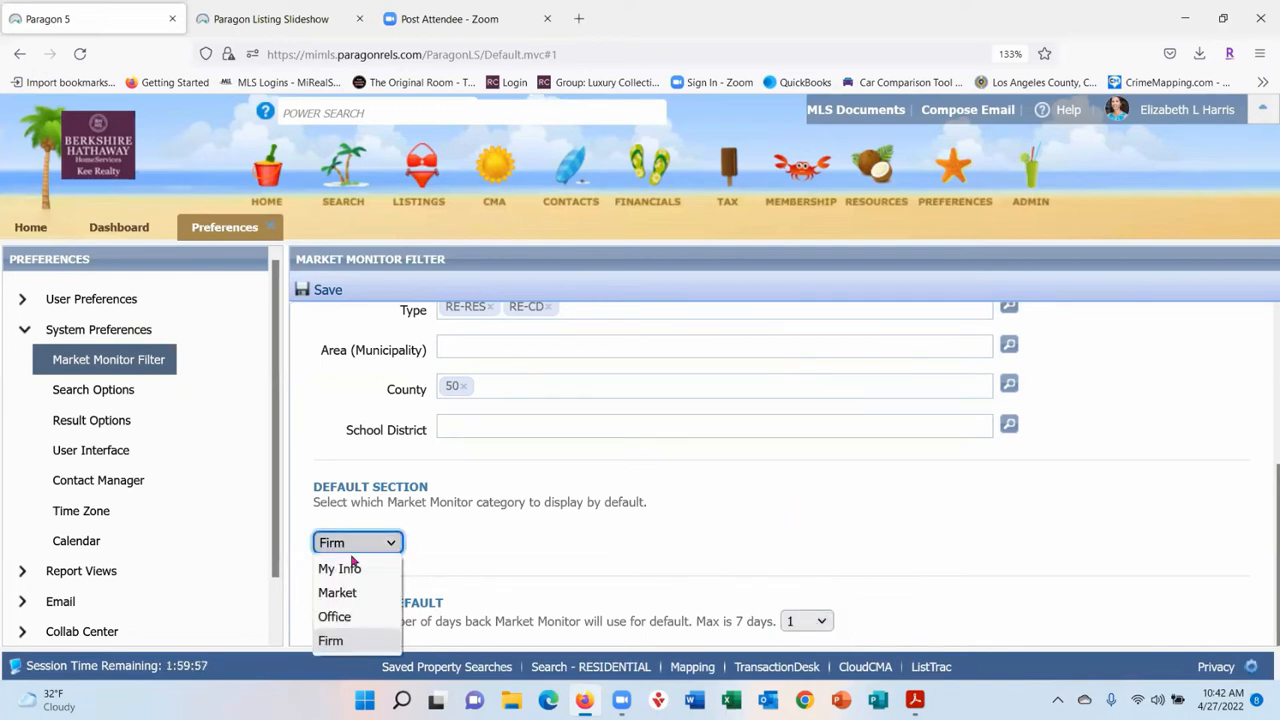
{"action": "left_click", "coordinate": [366, 597]}
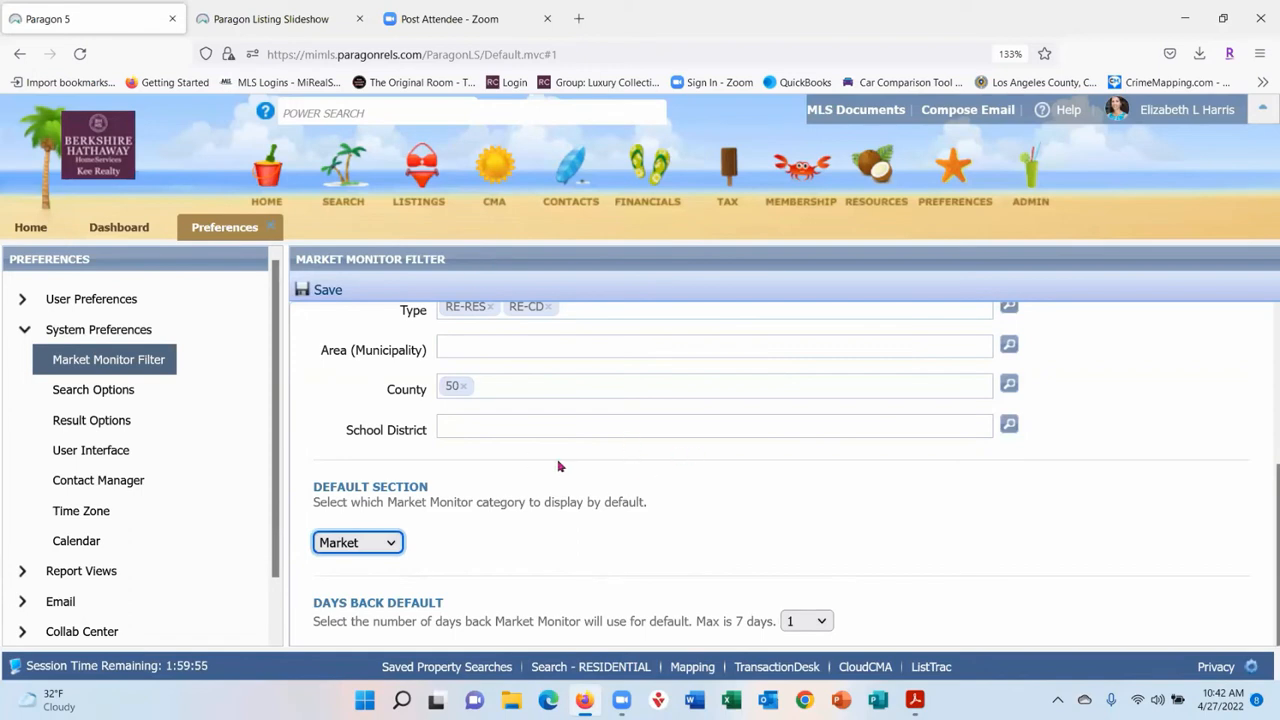
{"action": "left_click", "coordinate": [326, 291]}
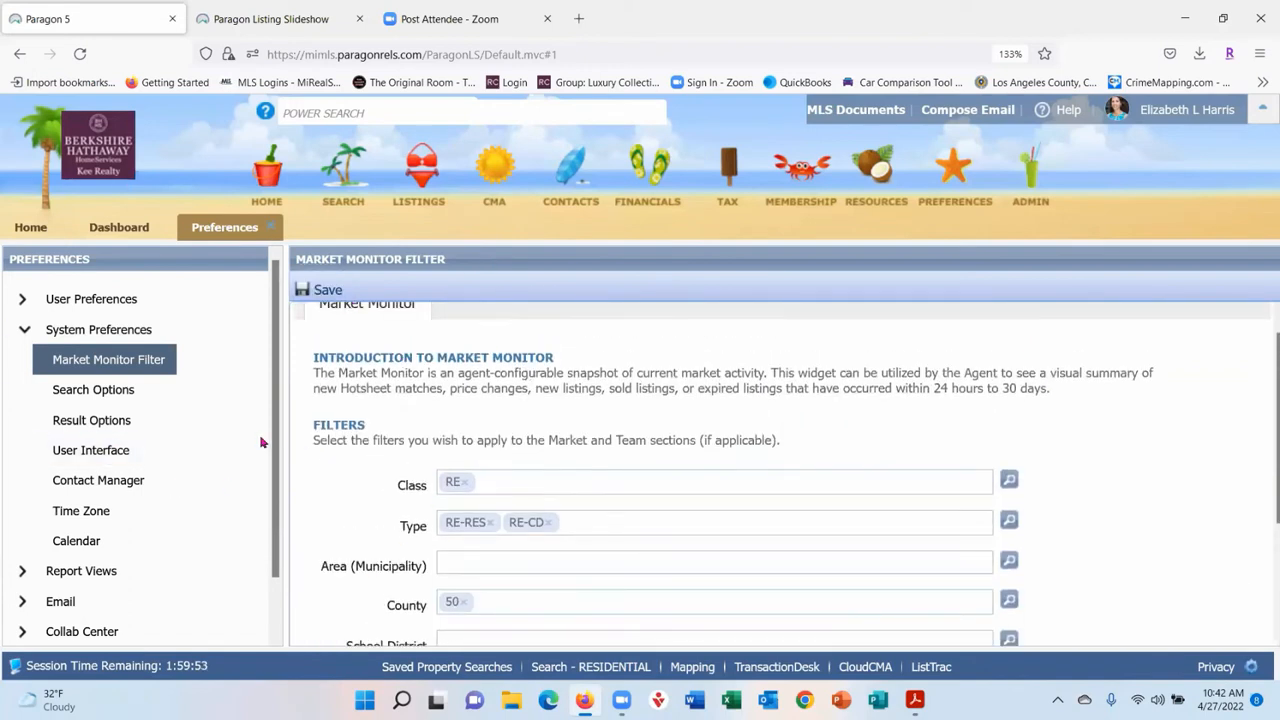
- Show the Search Options preferences down to the Custom Map Address and zoom level settings
{"action": "left_click", "coordinate": [101, 389]}
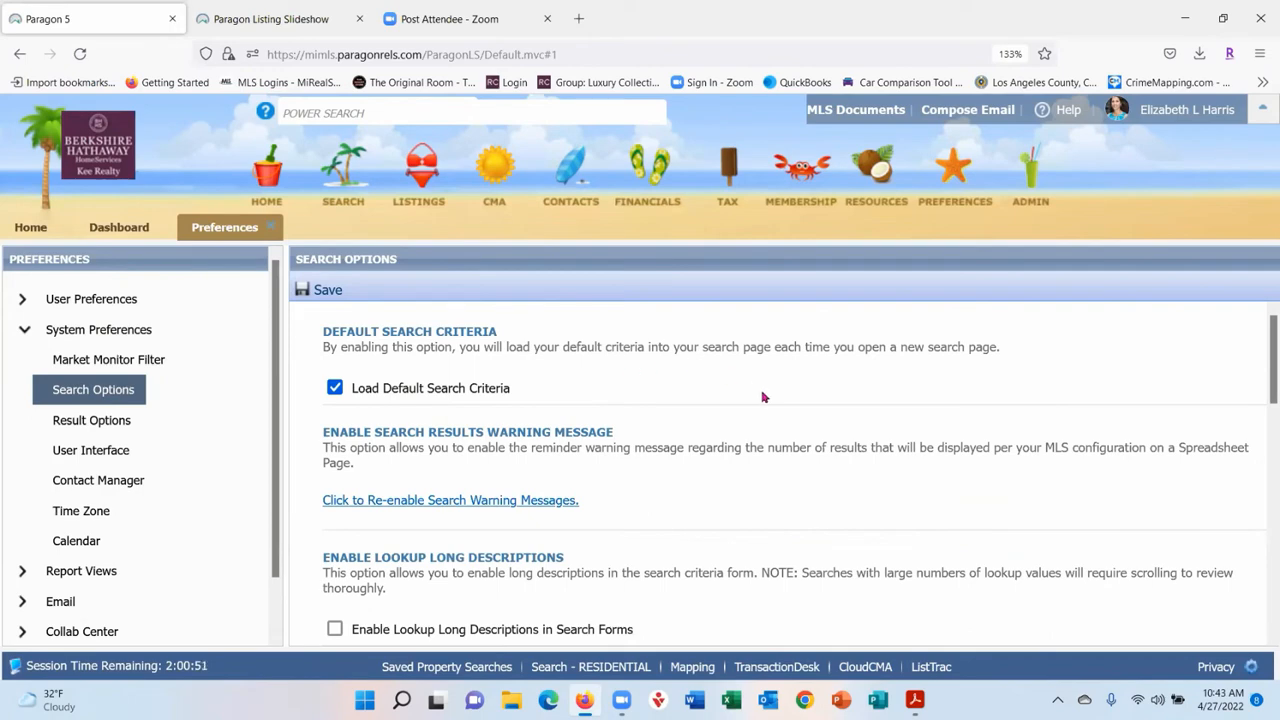
{"action": "scroll", "coordinate": [760, 400], "scroll_direction": "down", "scroll_amount": 3}
{"action": "scroll", "coordinate": [710, 405], "scroll_direction": "up", "scroll_amount": 3}
{"action": "scroll", "coordinate": [655, 468], "scroll_direction": "down", "scroll_amount": 2}
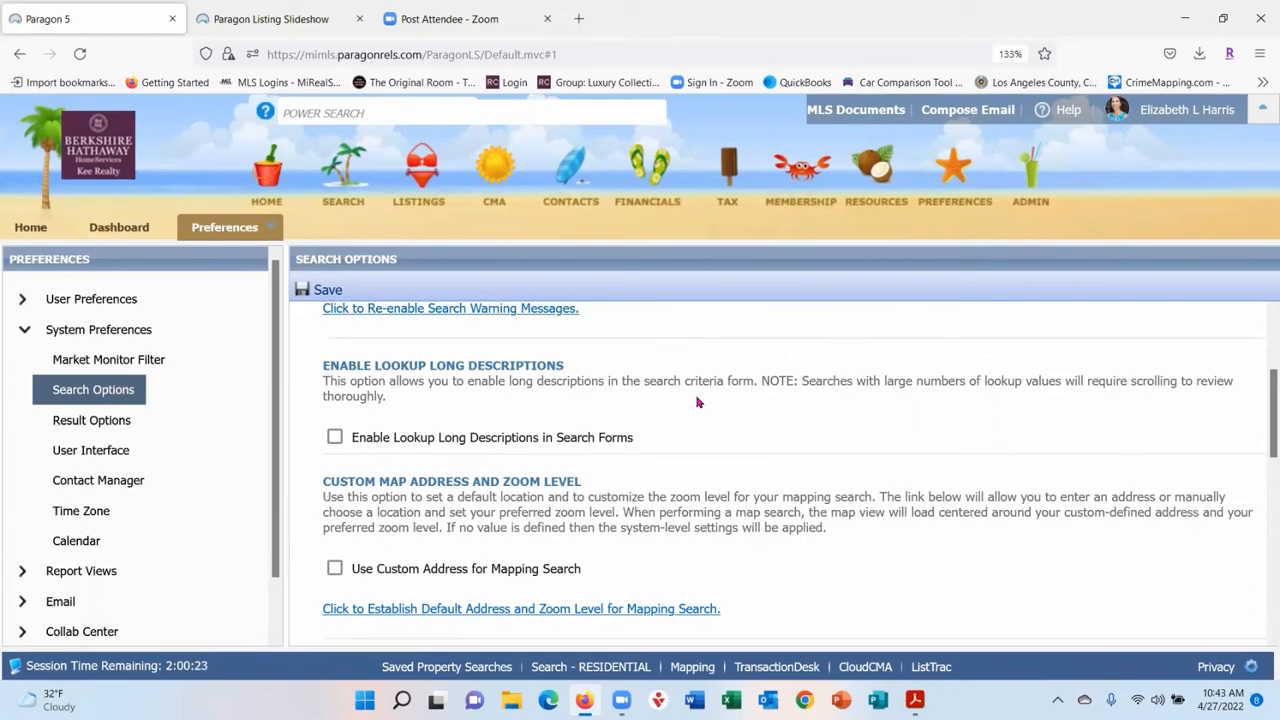
{"action": "scroll", "coordinate": [391, 491], "scroll_direction": "down", "scroll_amount": 1}
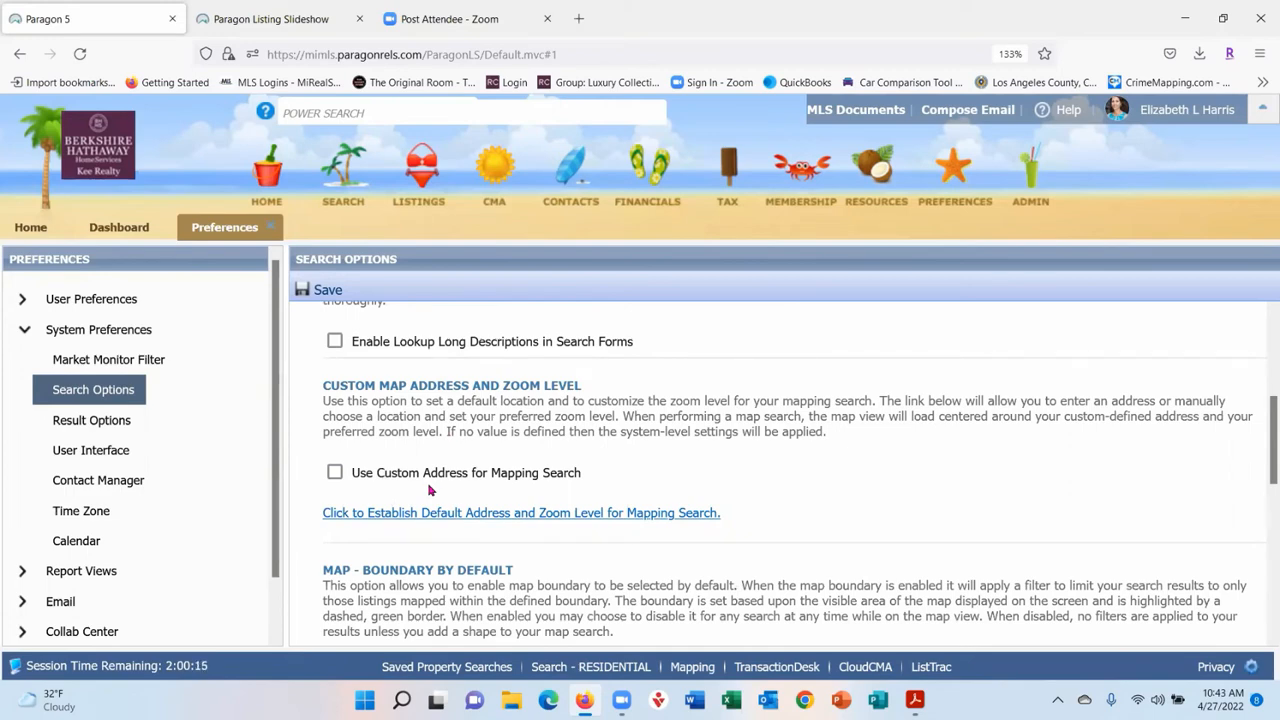
{"action": "left_click", "coordinate": [334, 472]}
{"action": "left_click", "coordinate": [420, 516]}
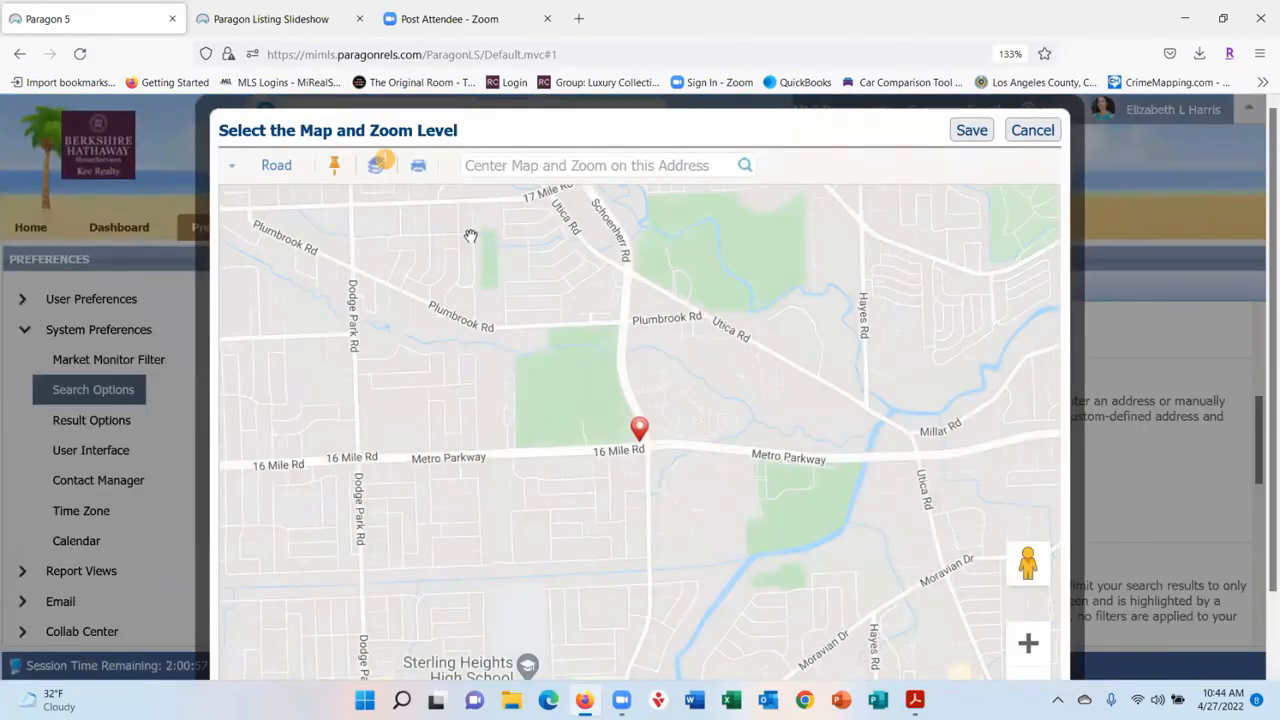
{"action": "left_click", "coordinate": [542, 164]}
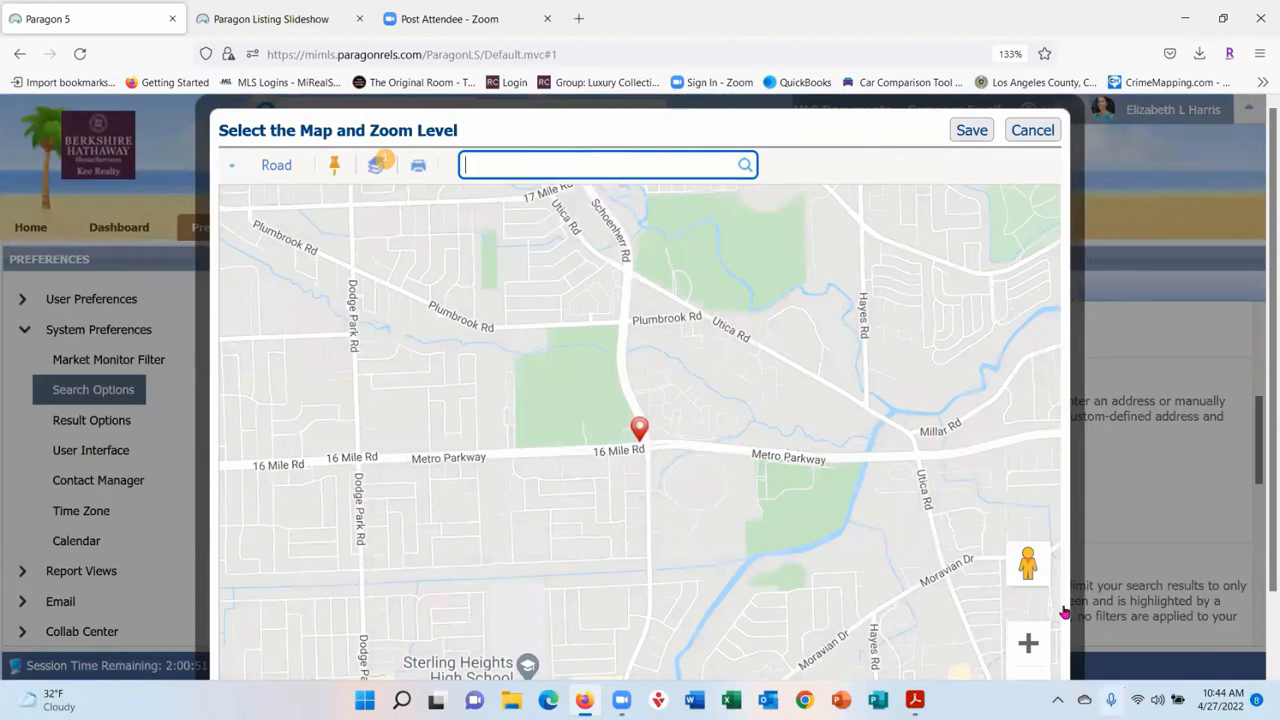
{"action": "left_click", "coordinate": [1032, 132]}
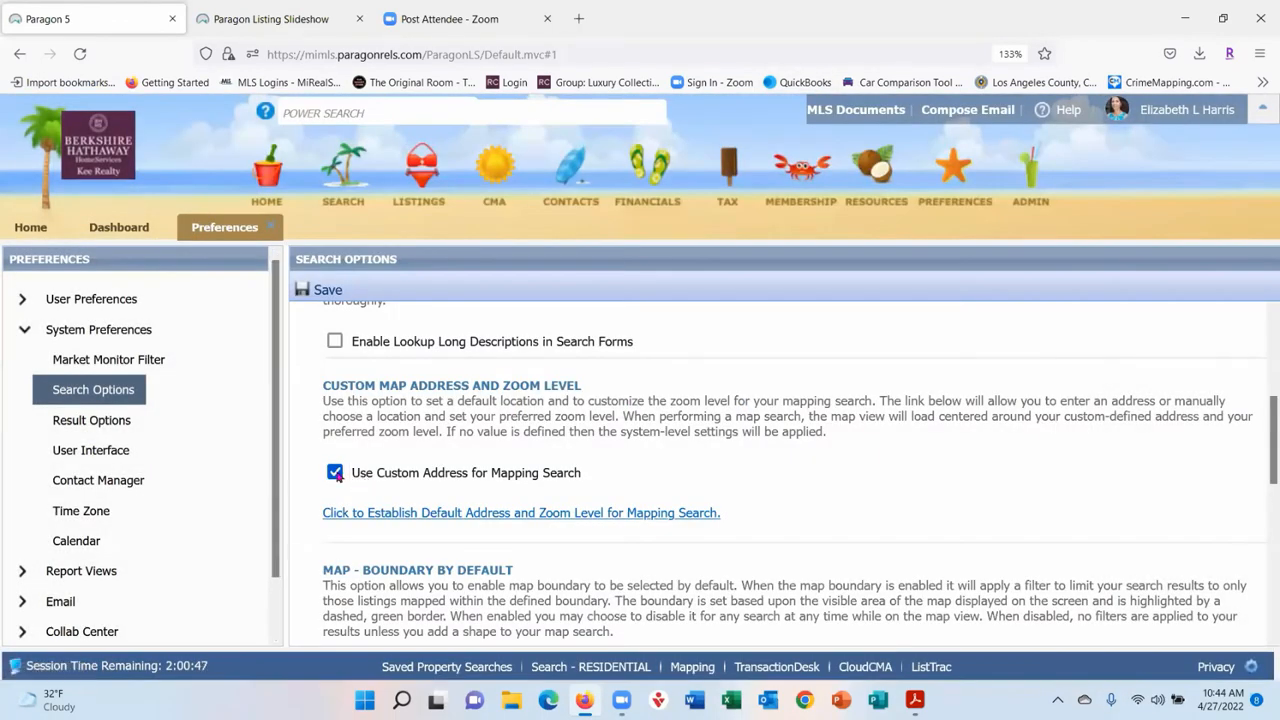
{"action": "left_click", "coordinate": [335, 474]}
{"action": "scroll", "coordinate": [940, 440], "scroll_direction": "down", "scroll_amount": 2}
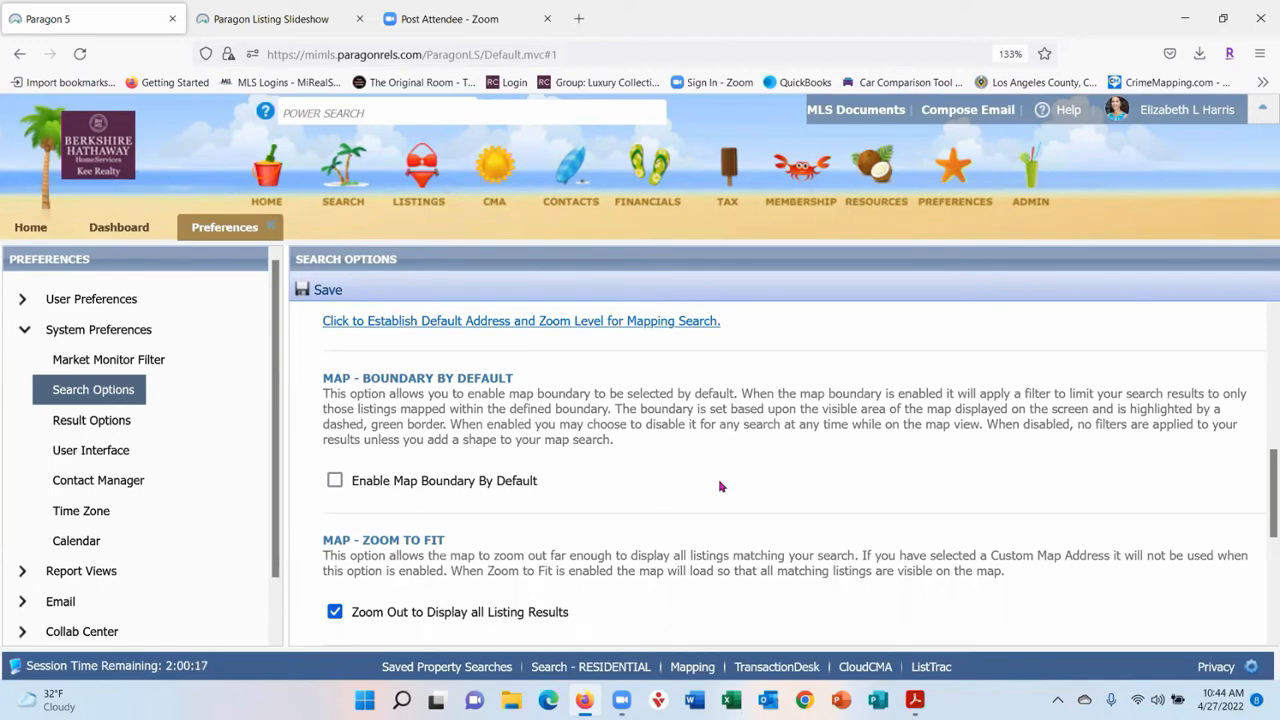
{"action": "scroll", "coordinate": [720, 487], "scroll_direction": "up", "scroll_amount": 3}
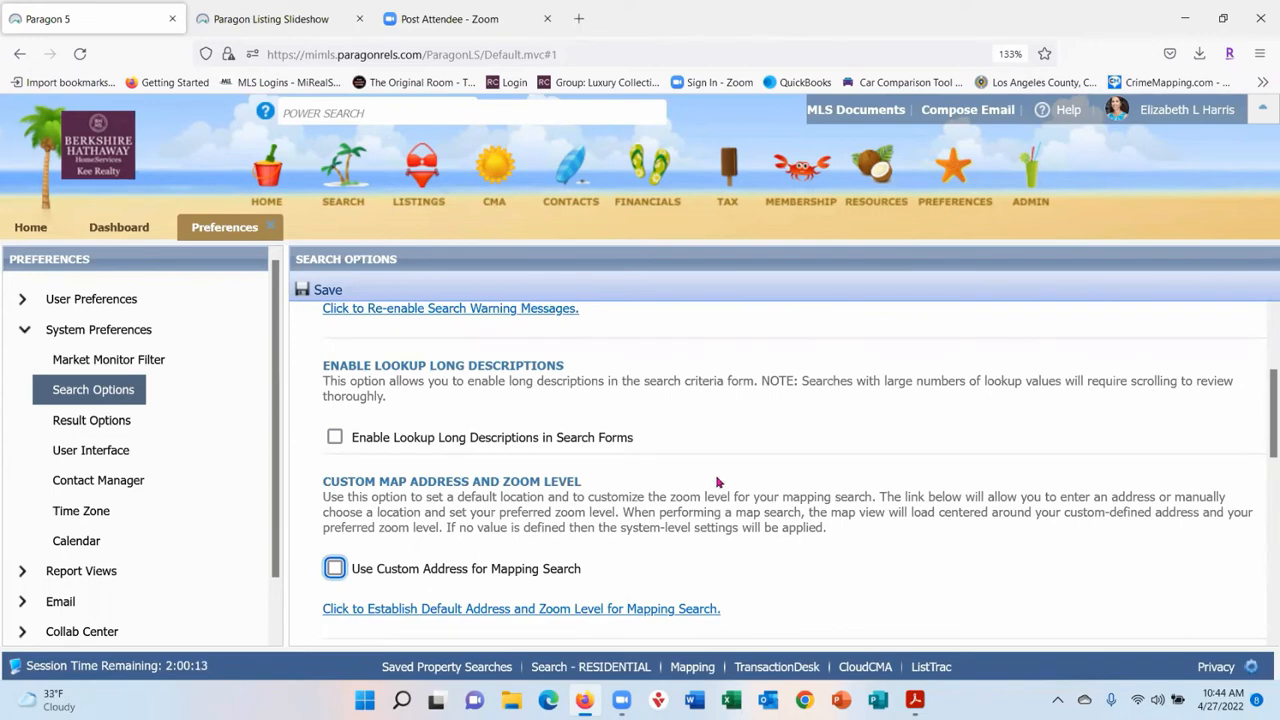
- Keep Road map view and 25-row saved search pages, then move to Result Options
{"action": "scroll", "coordinate": [720, 485], "scroll_direction": "down", "scroll_amount": 2}
{"action": "scroll", "coordinate": [898, 471], "scroll_direction": "down", "scroll_amount": 3}
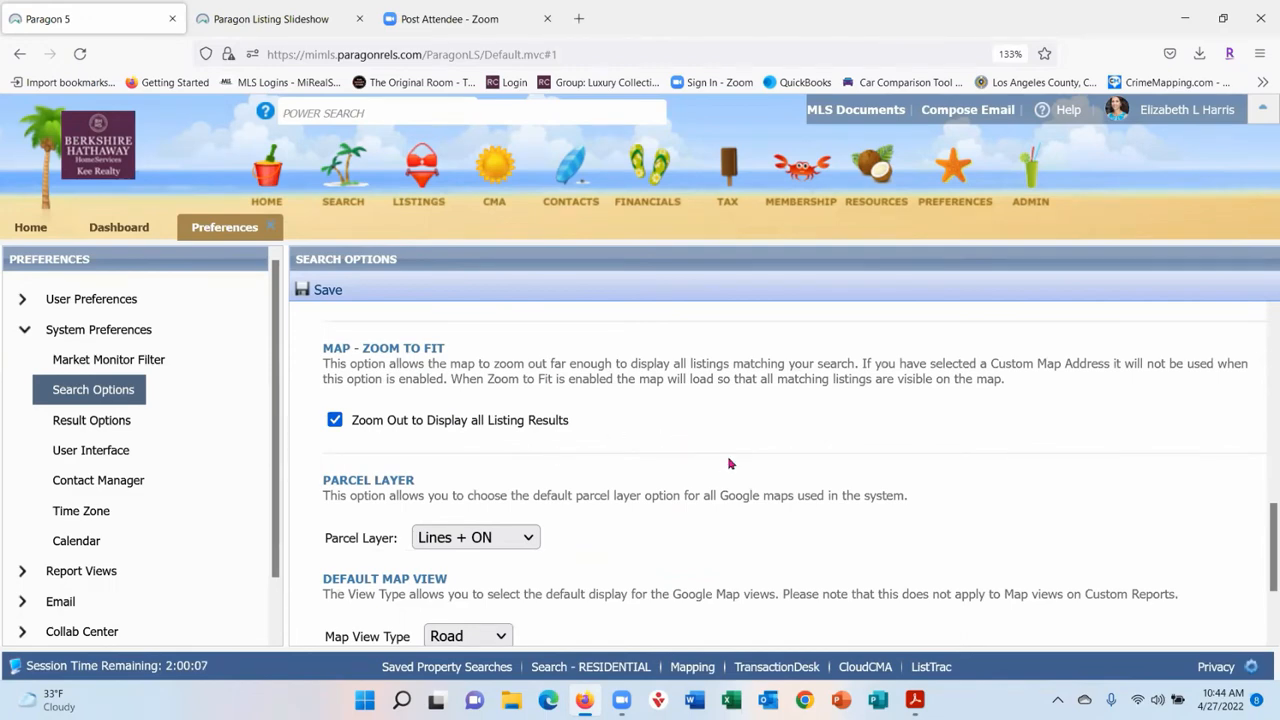
{"action": "scroll", "coordinate": [980, 610], "scroll_direction": "down", "scroll_amount": 2}
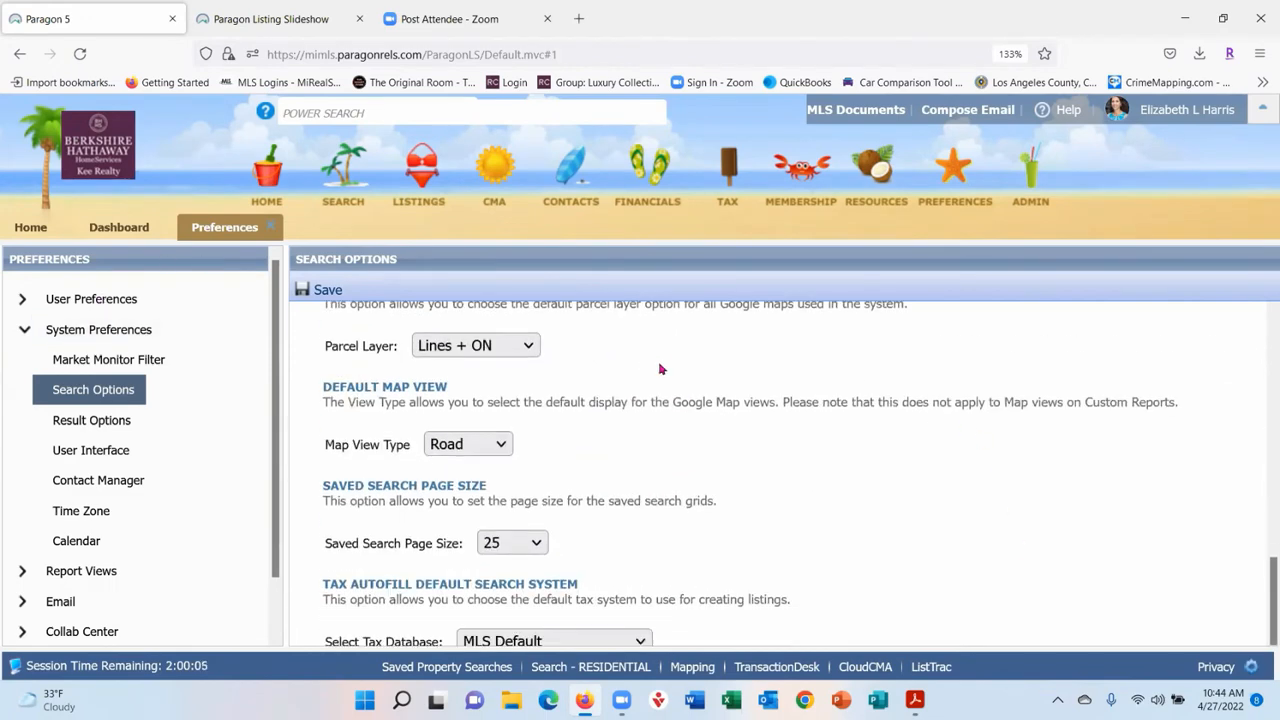
{"action": "scroll", "coordinate": [894, 486], "scroll_direction": "down", "scroll_amount": 1}
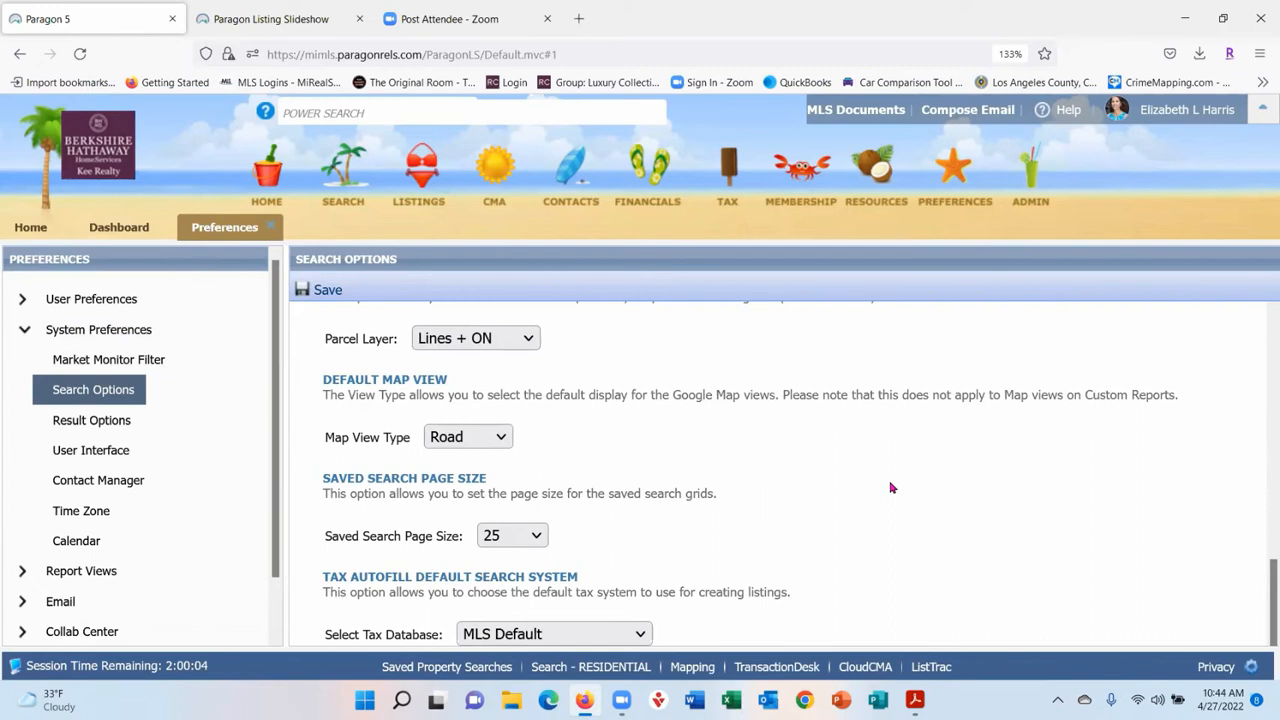
{"action": "left_click", "coordinate": [499, 441]}
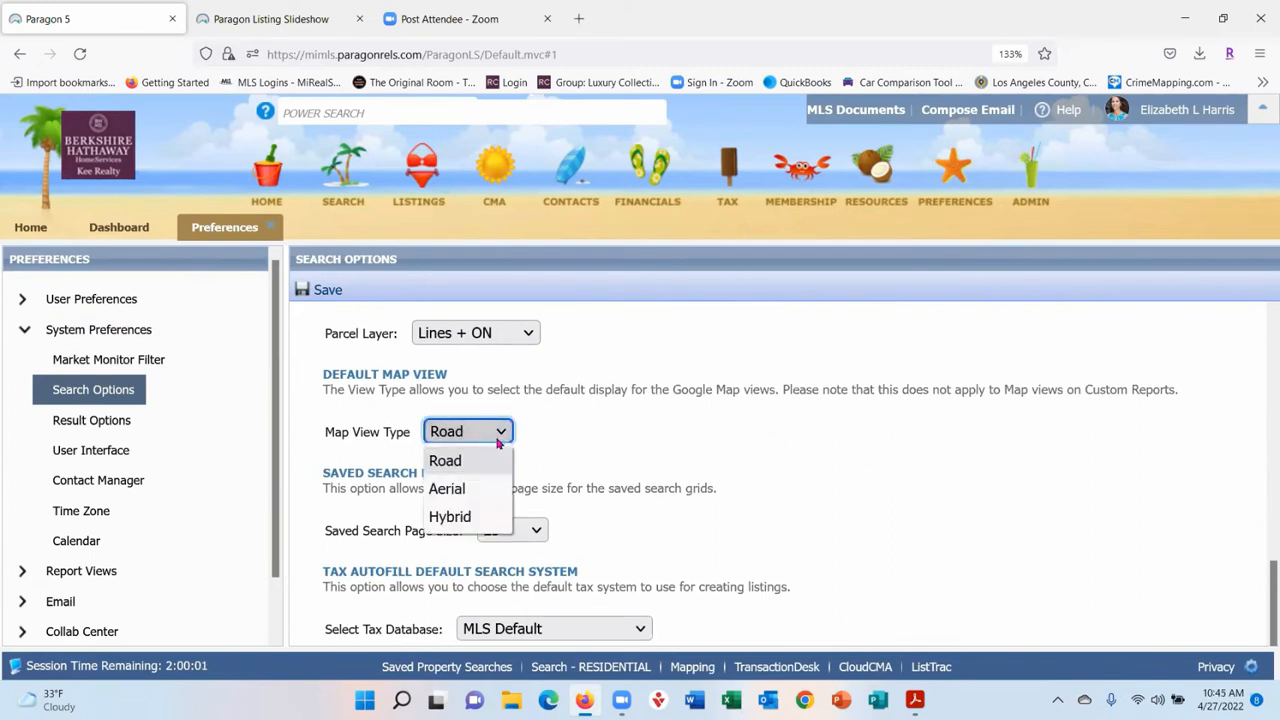
{"action": "left_click", "coordinate": [680, 442]}
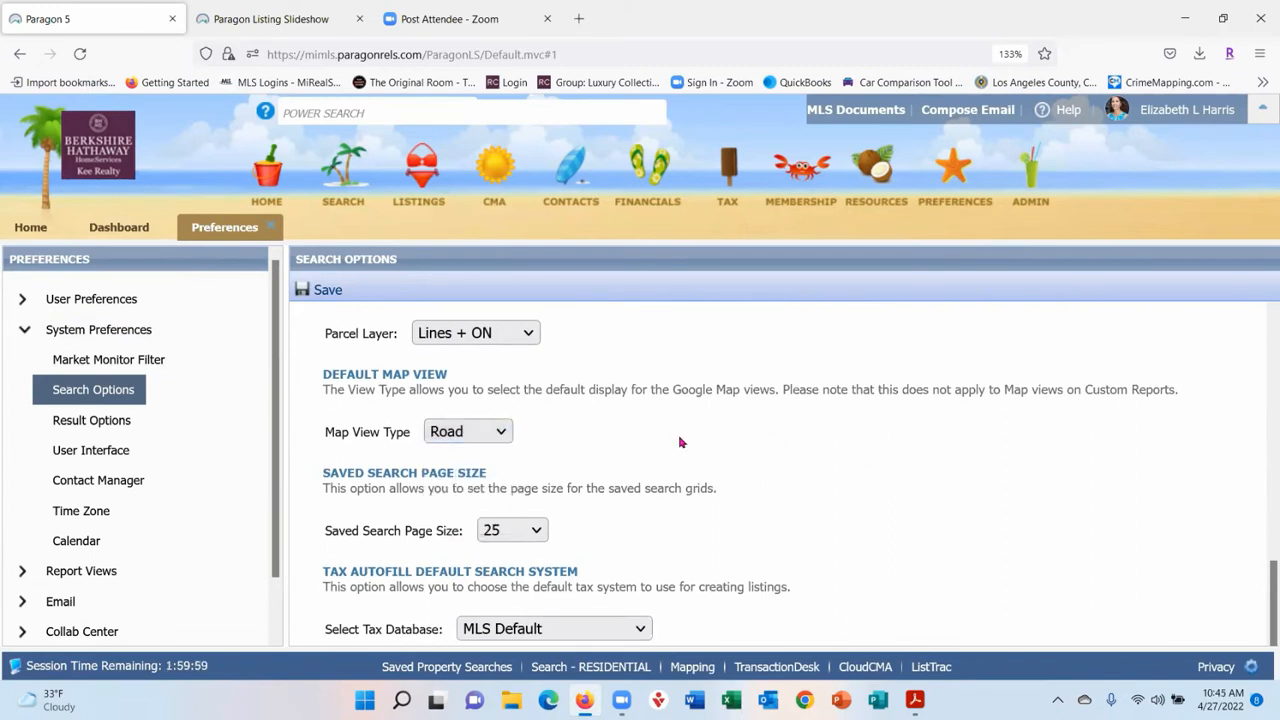
{"action": "left_click", "coordinate": [540, 531]}
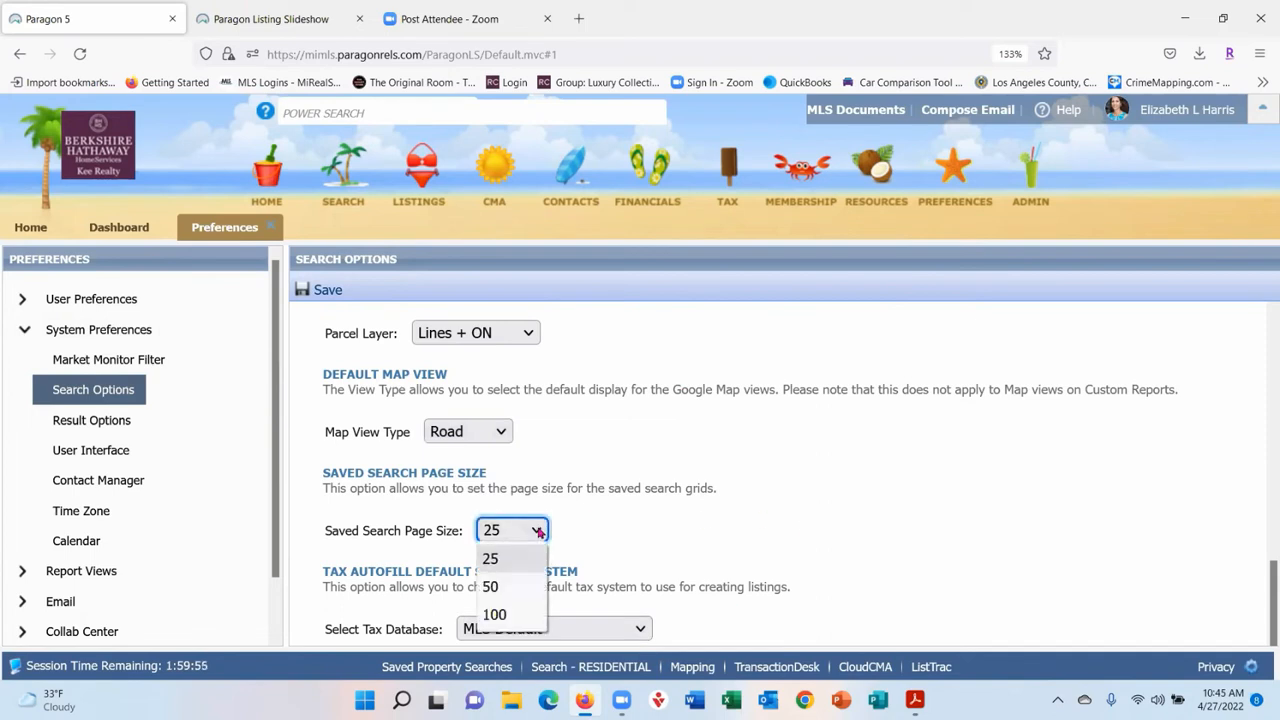
{"action": "left_click", "coordinate": [538, 531]}
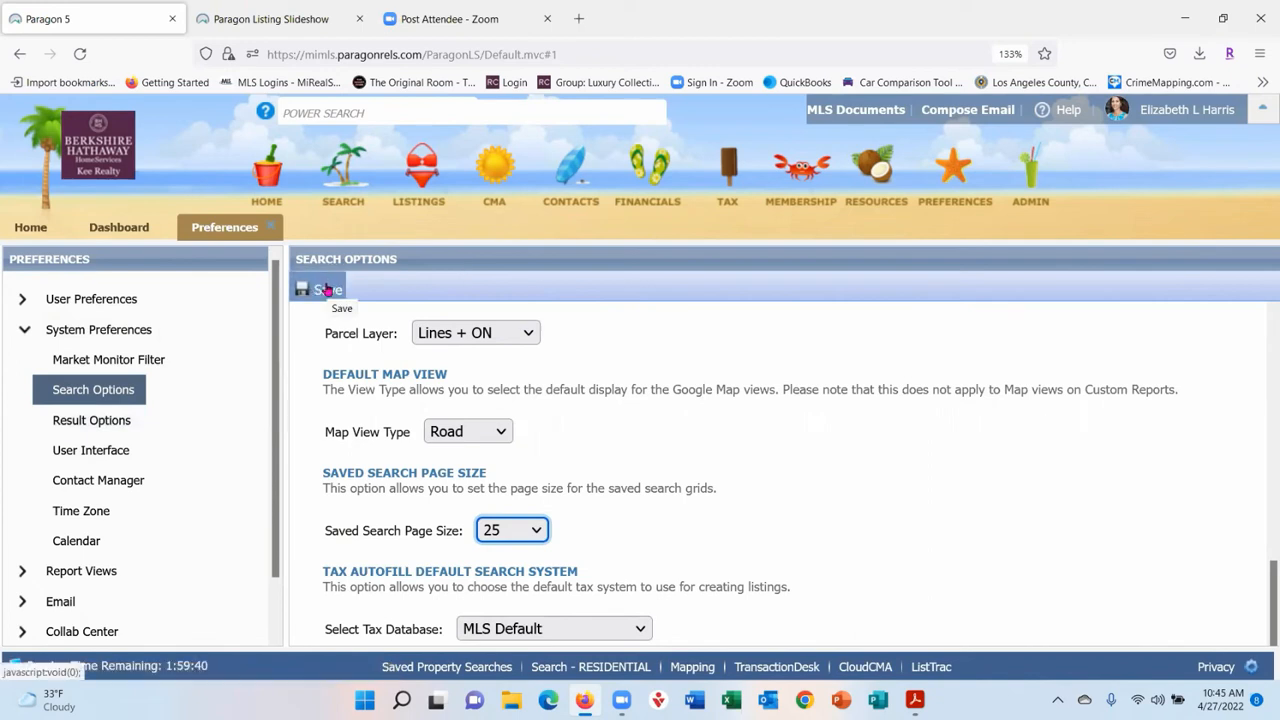
{"action": "left_click", "coordinate": [100, 423]}
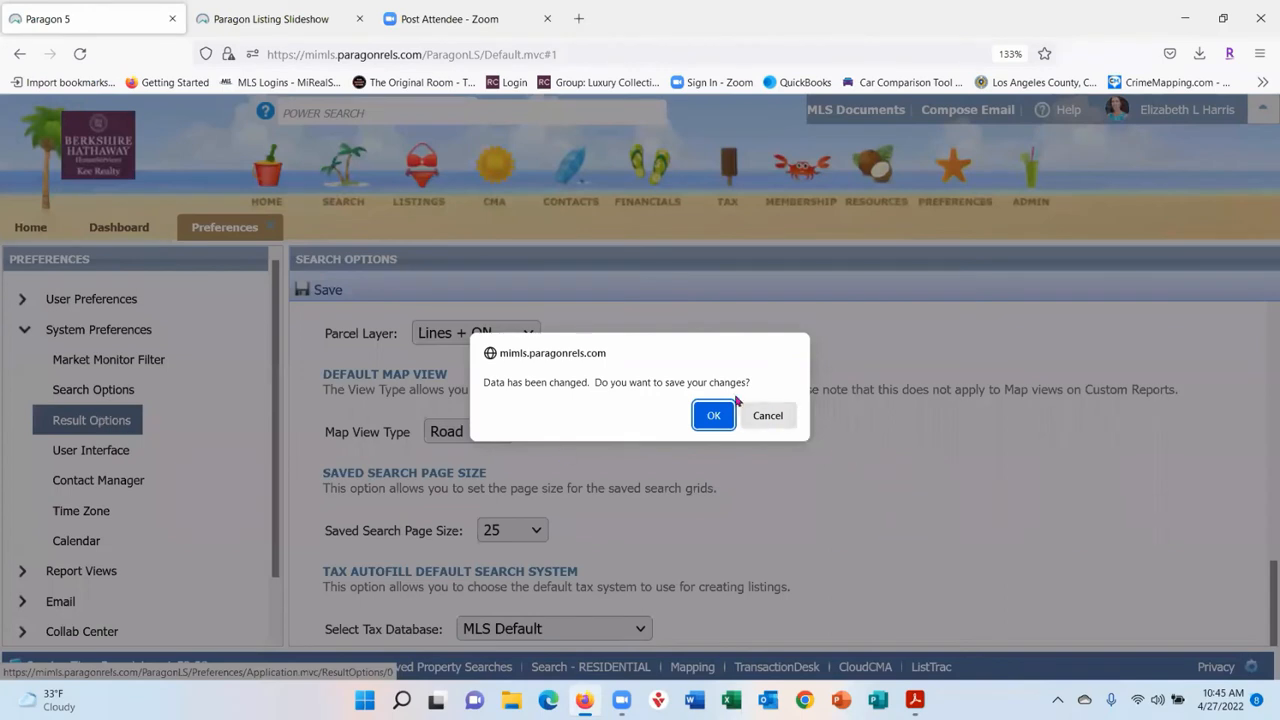
- Save the Search Options changes and review Result Options, leaving the search results report unchanged
{"action": "left_click", "coordinate": [720, 423]}
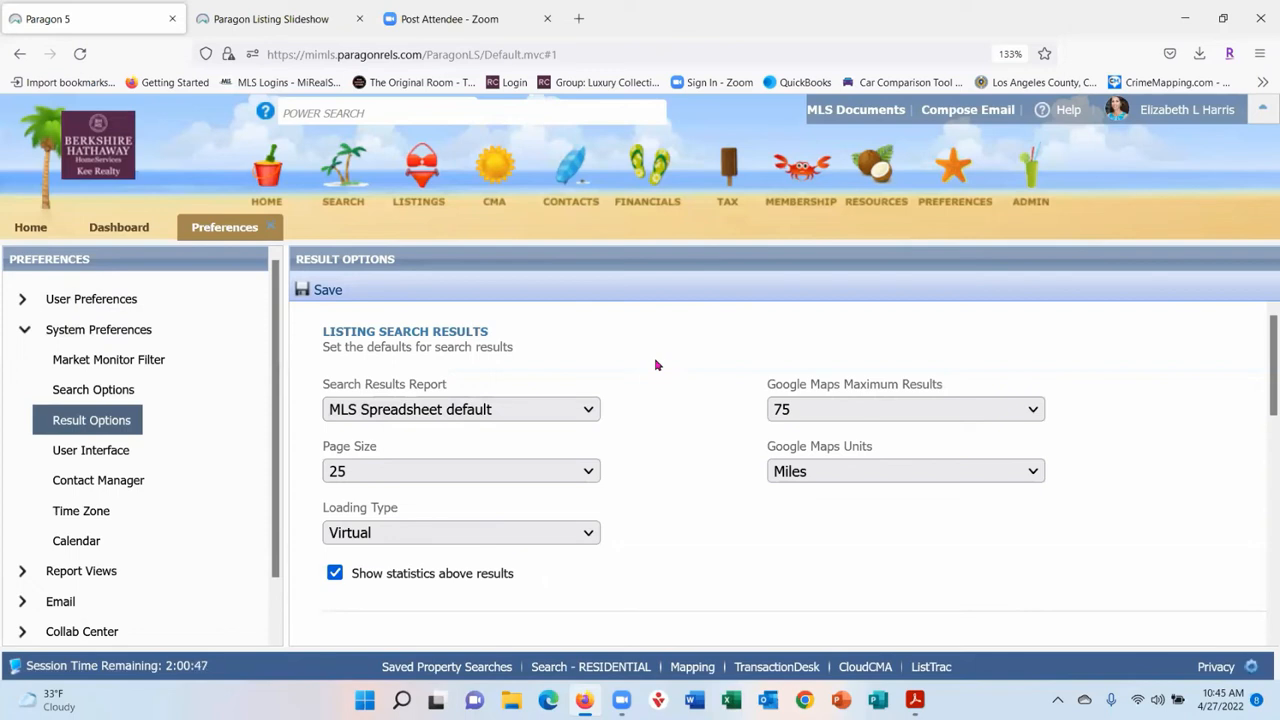
{"action": "left_click", "coordinate": [590, 410]}
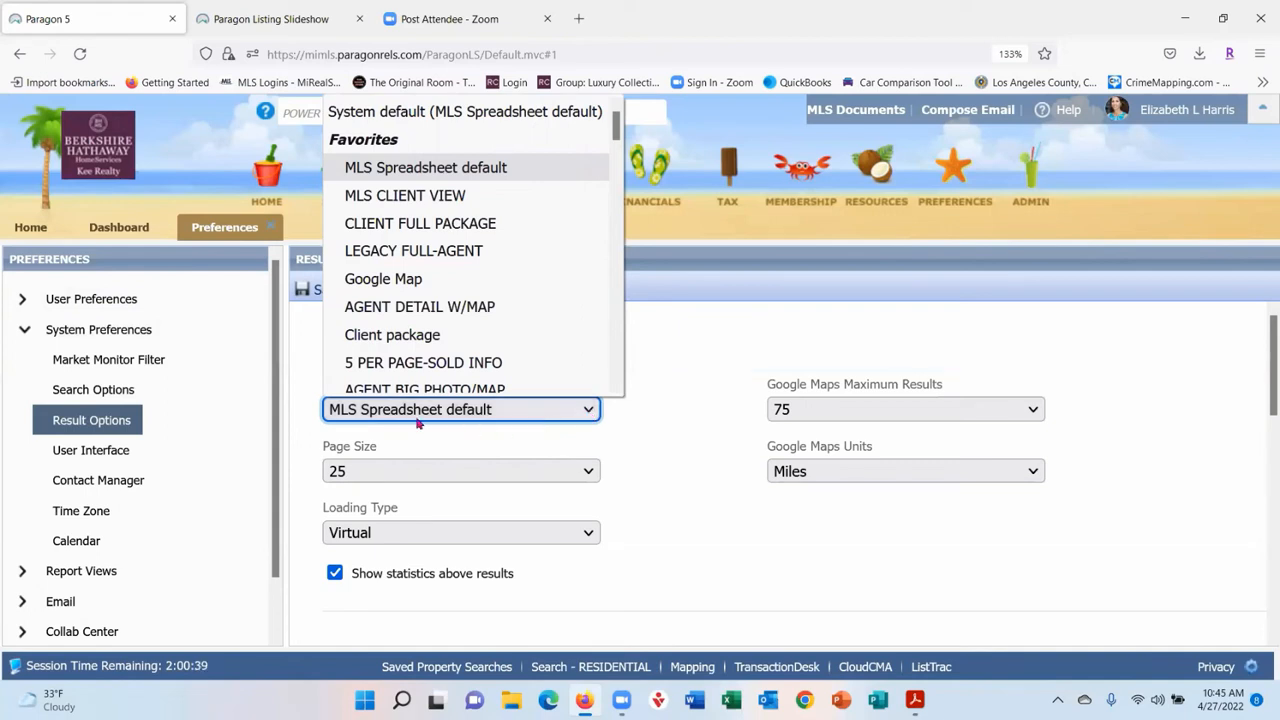
{"action": "left_click", "coordinate": [703, 347]}
{"action": "scroll", "coordinate": [690, 342], "scroll_direction": "down", "scroll_amount": 3}
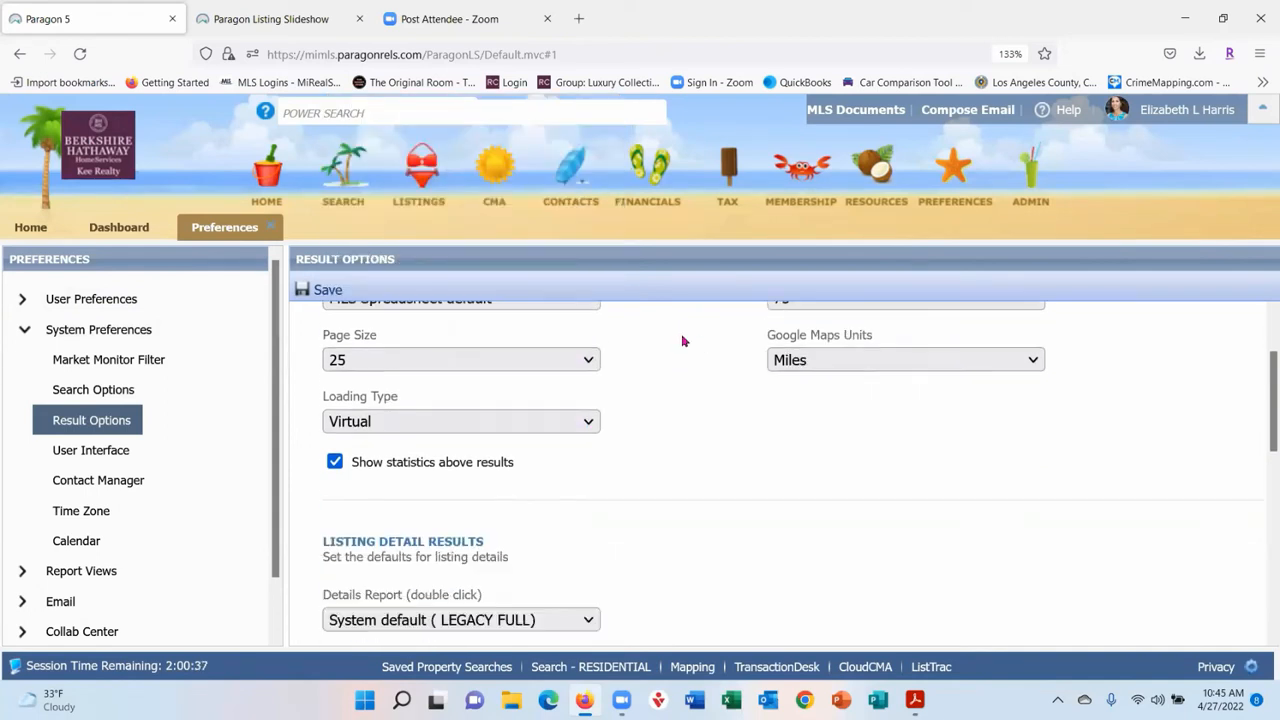
{"action": "scroll", "coordinate": [684, 340], "scroll_direction": "down", "scroll_amount": 2}
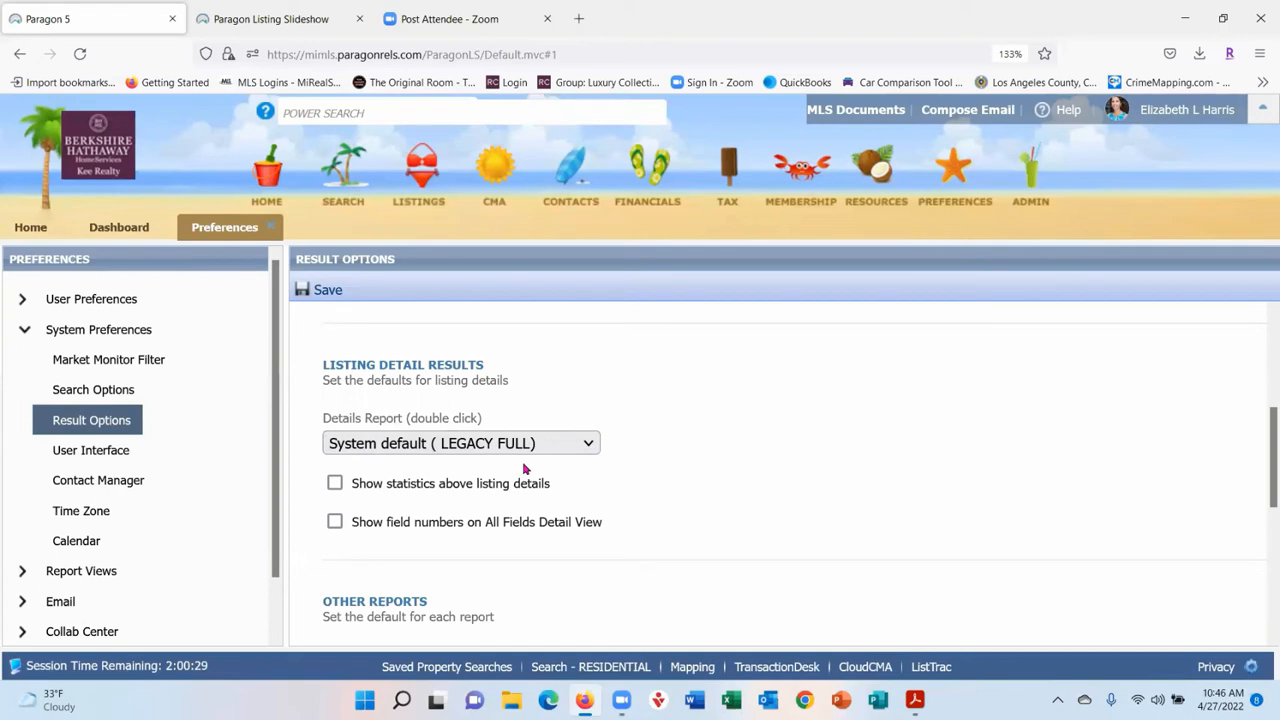
{"action": "scroll", "coordinate": [789, 462], "scroll_direction": "down", "scroll_amount": 4}
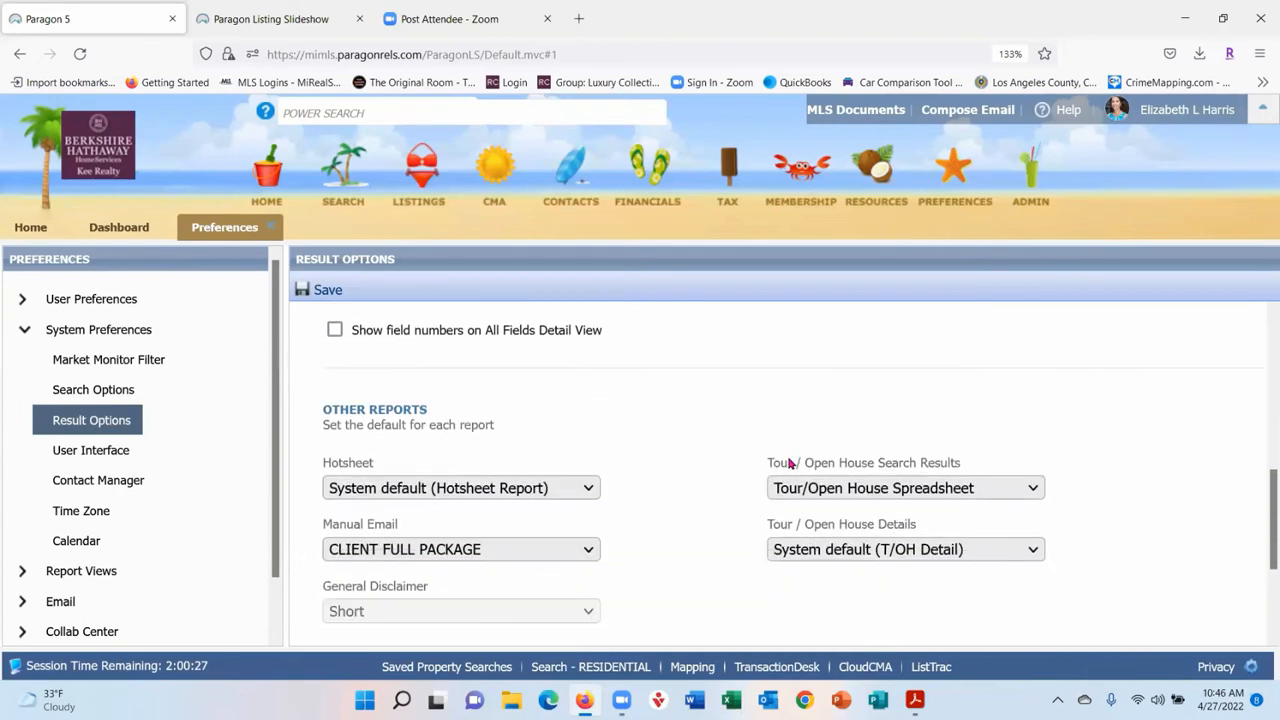
{"action": "scroll", "coordinate": [789, 462], "scroll_direction": "down", "scroll_amount": 2}
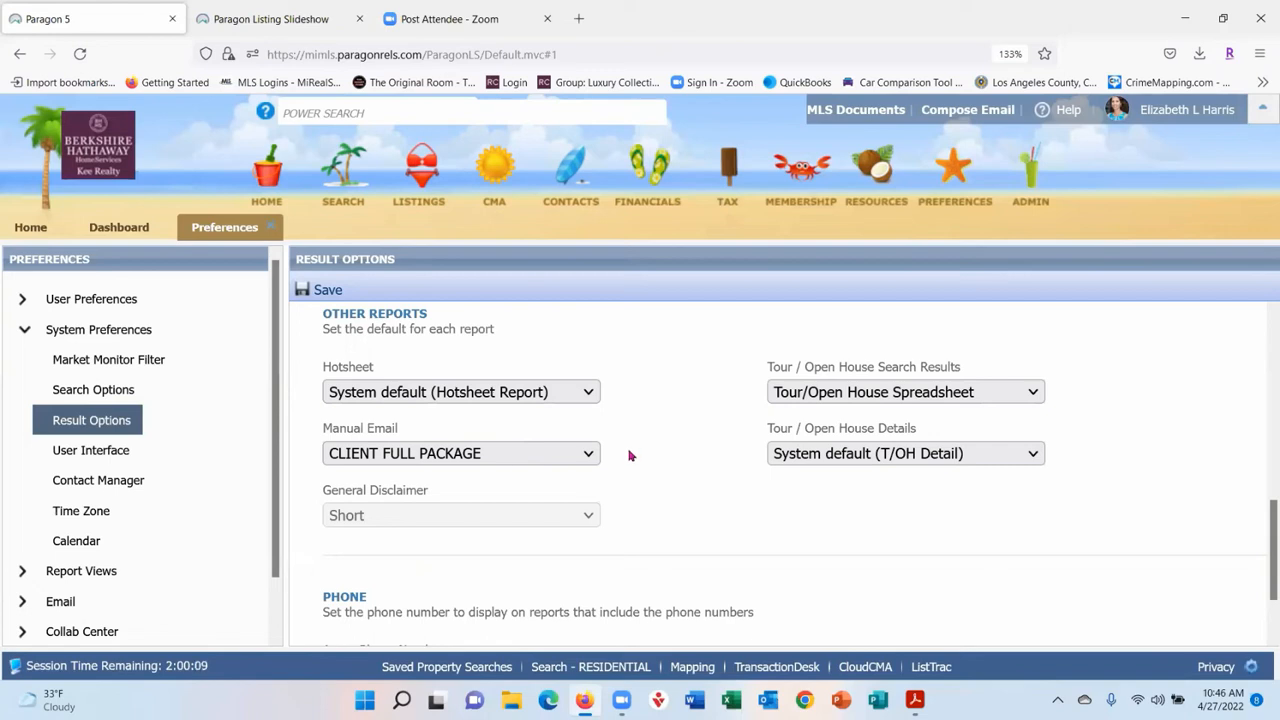
{"action": "left_click", "coordinate": [589, 461]}
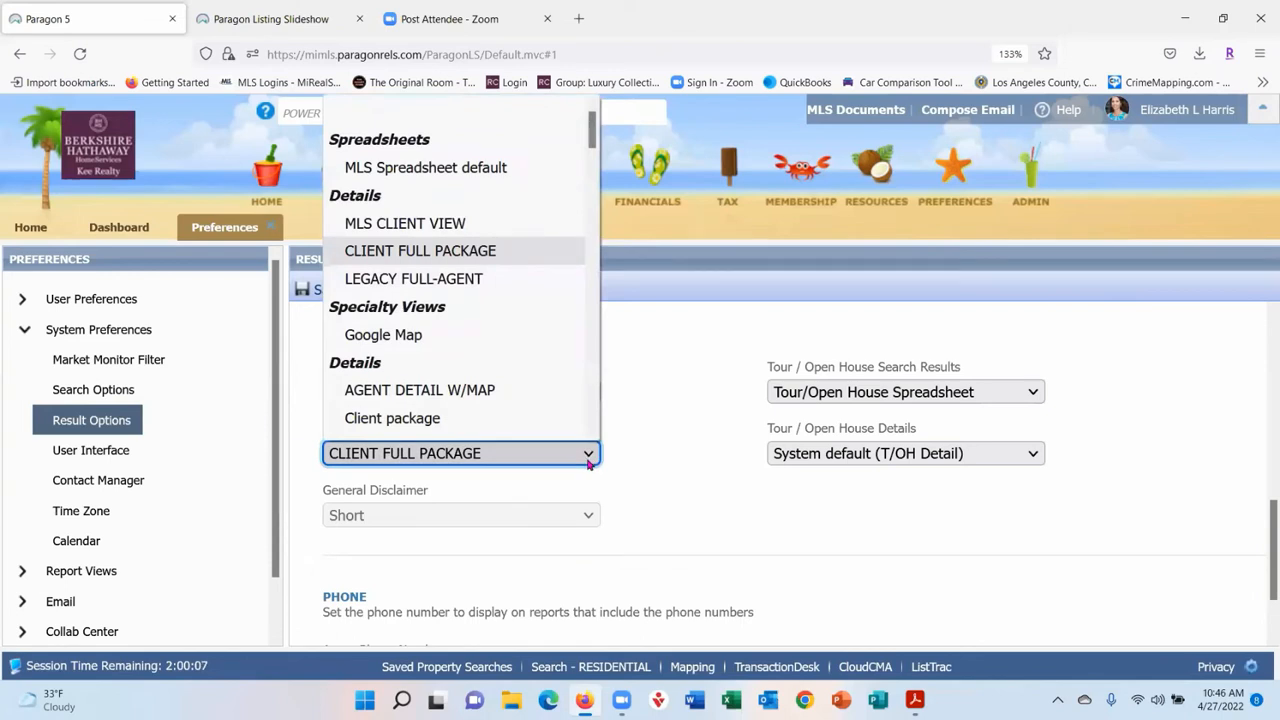
{"action": "left_click", "coordinate": [589, 461]}
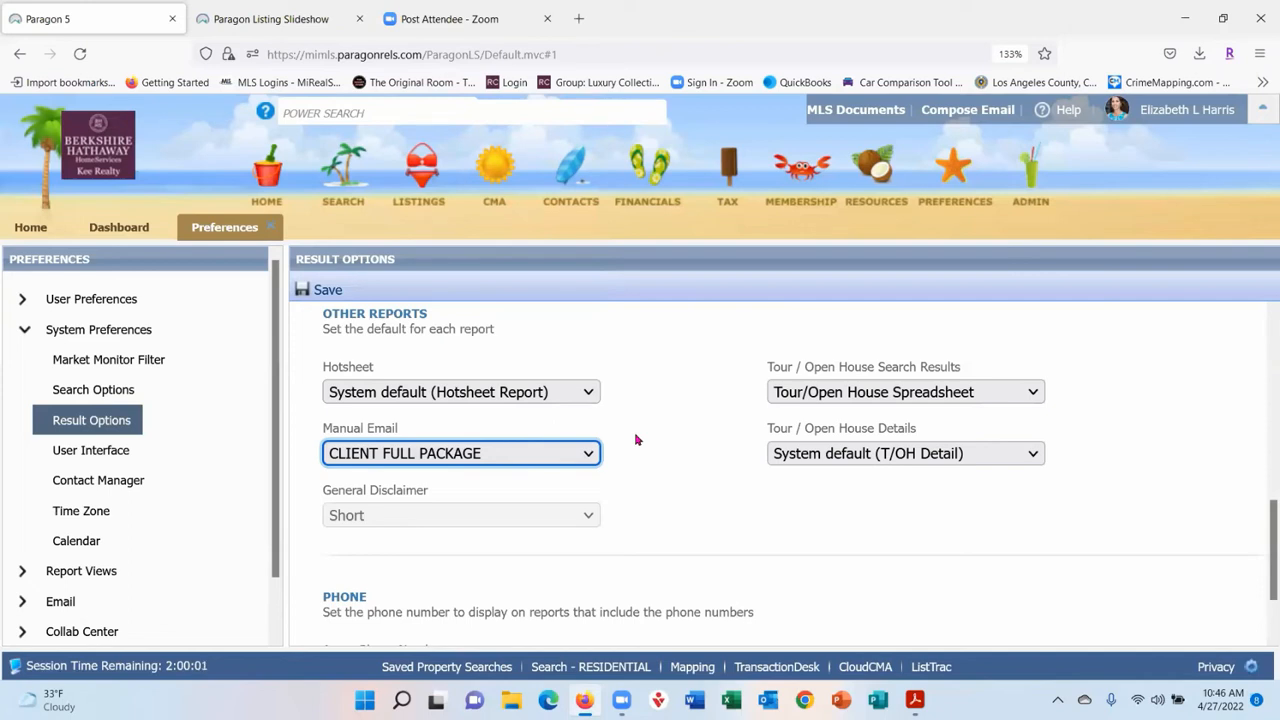
{"action": "left_click", "coordinate": [586, 458]}
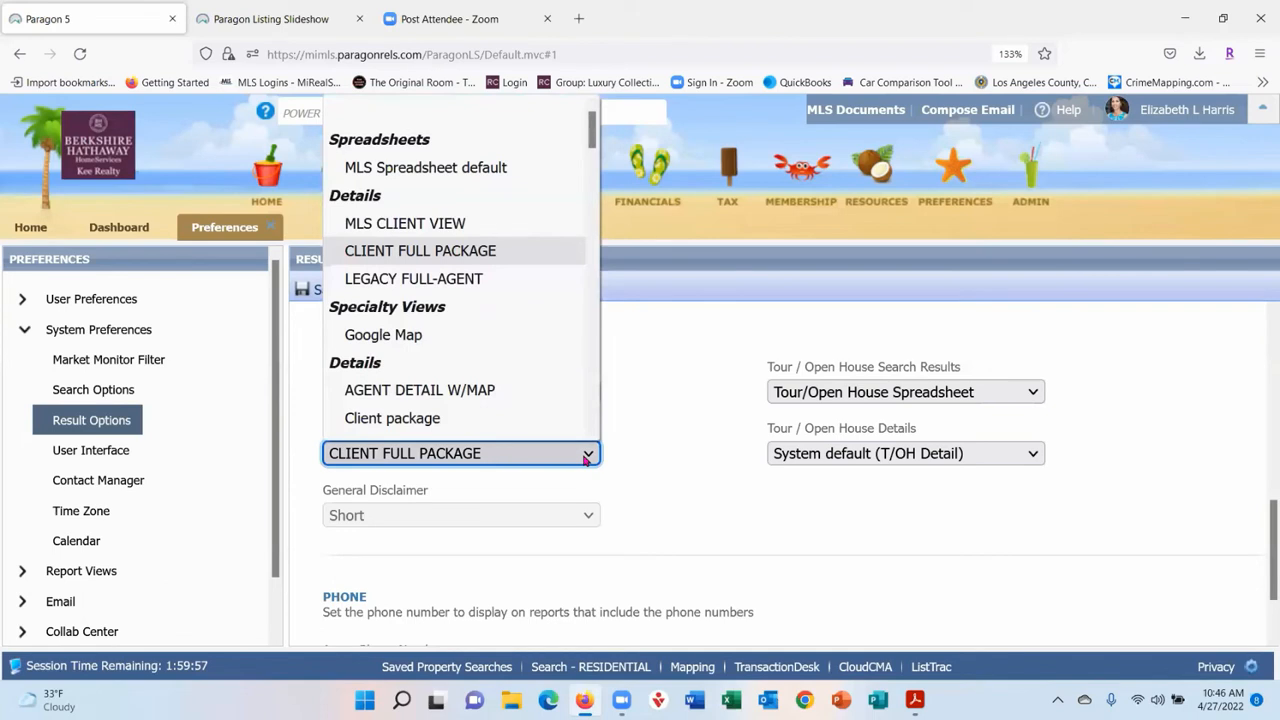
{"action": "left_click", "coordinate": [697, 424]}
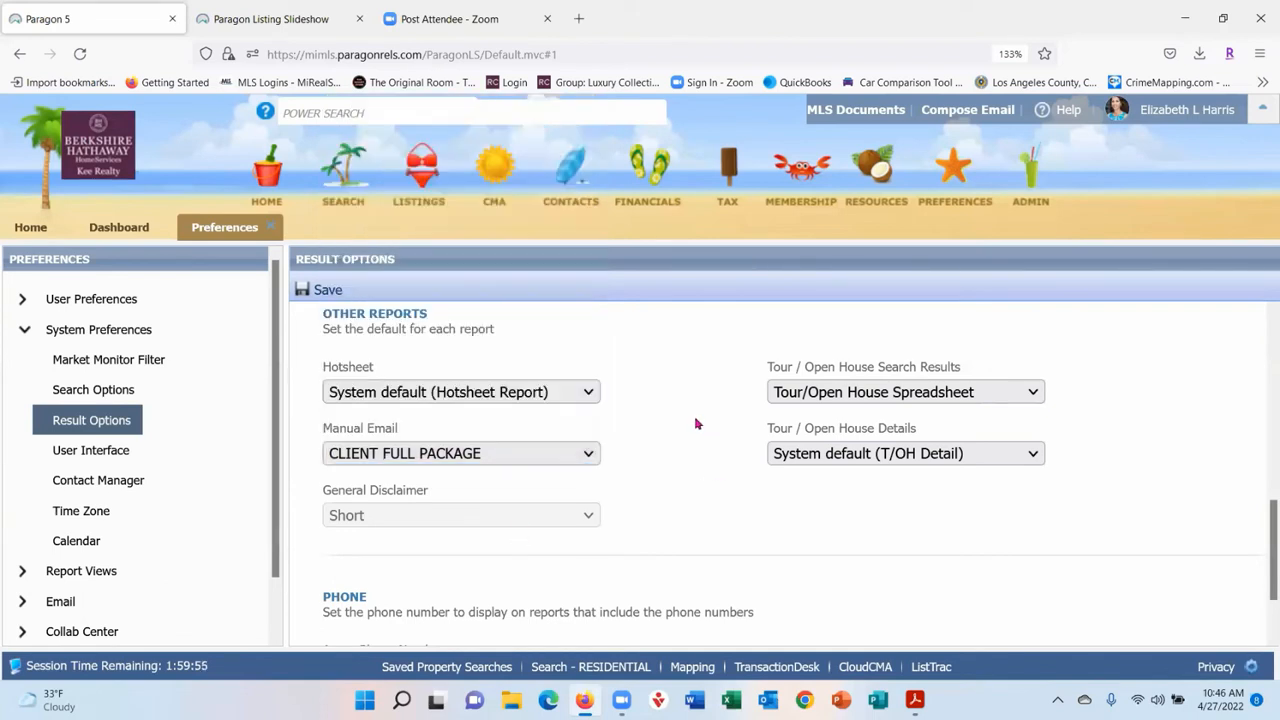
{"action": "scroll", "coordinate": [697, 424], "scroll_direction": "down", "scroll_amount": 3}
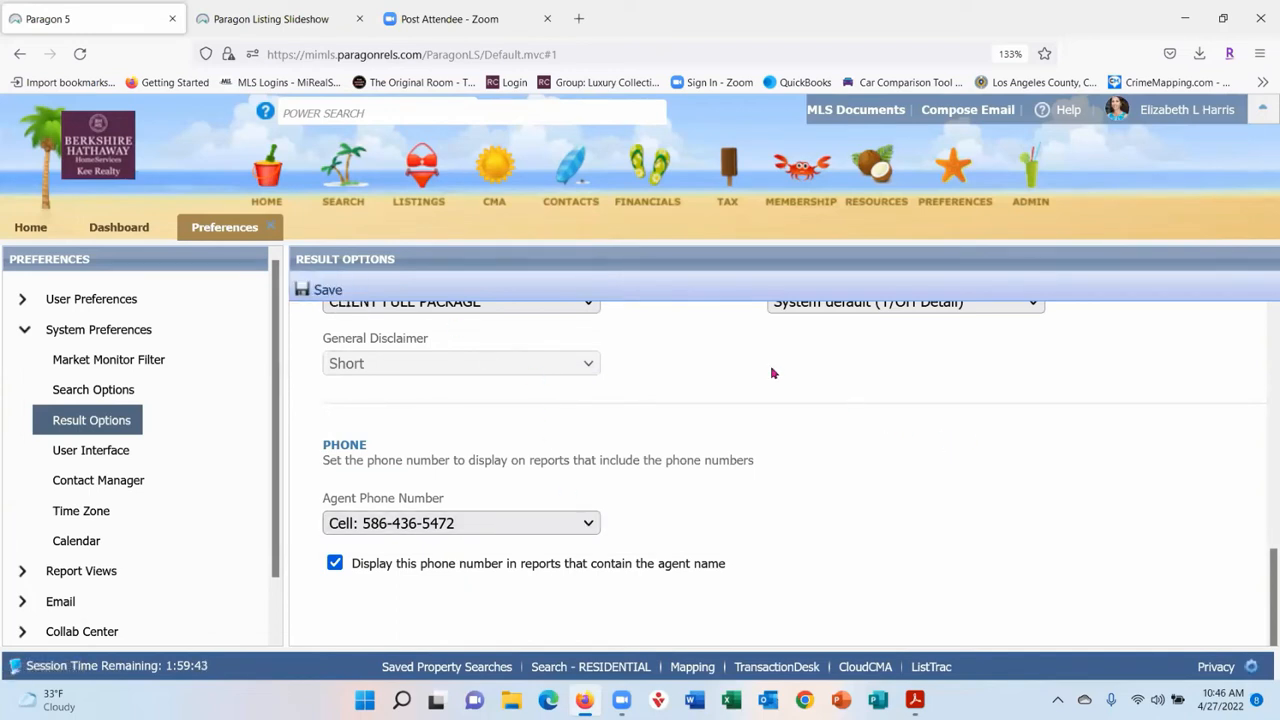
- In User Interface preferences, try the July4th and Northeast themes, then settle on 80s
{"action": "left_click", "coordinate": [99, 457]}
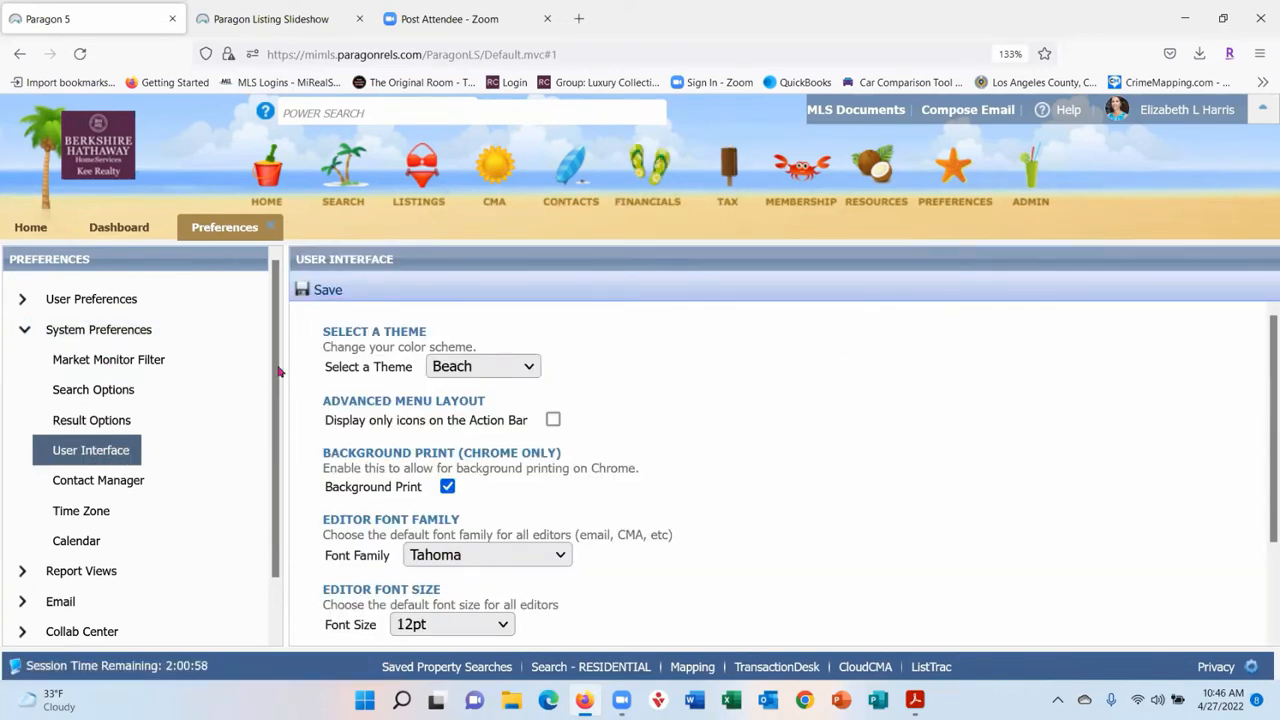
{"action": "left_click", "coordinate": [524, 371]}
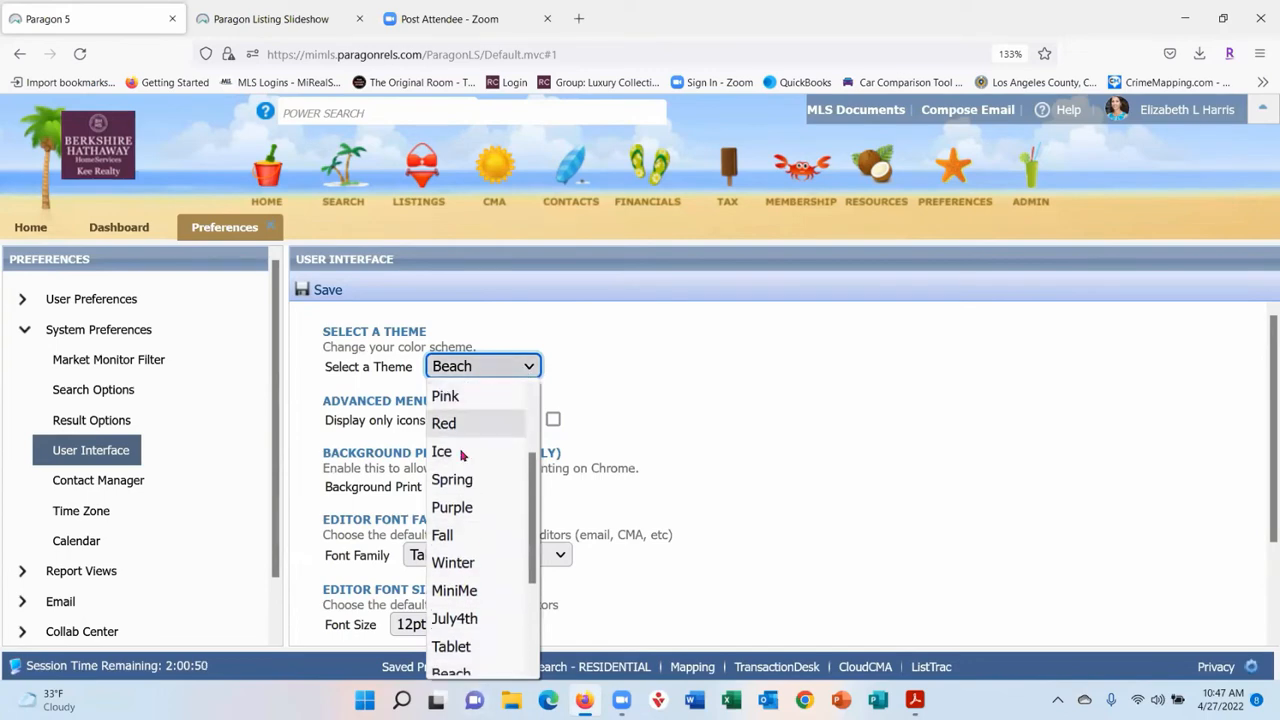
{"action": "left_click", "coordinate": [473, 619]}
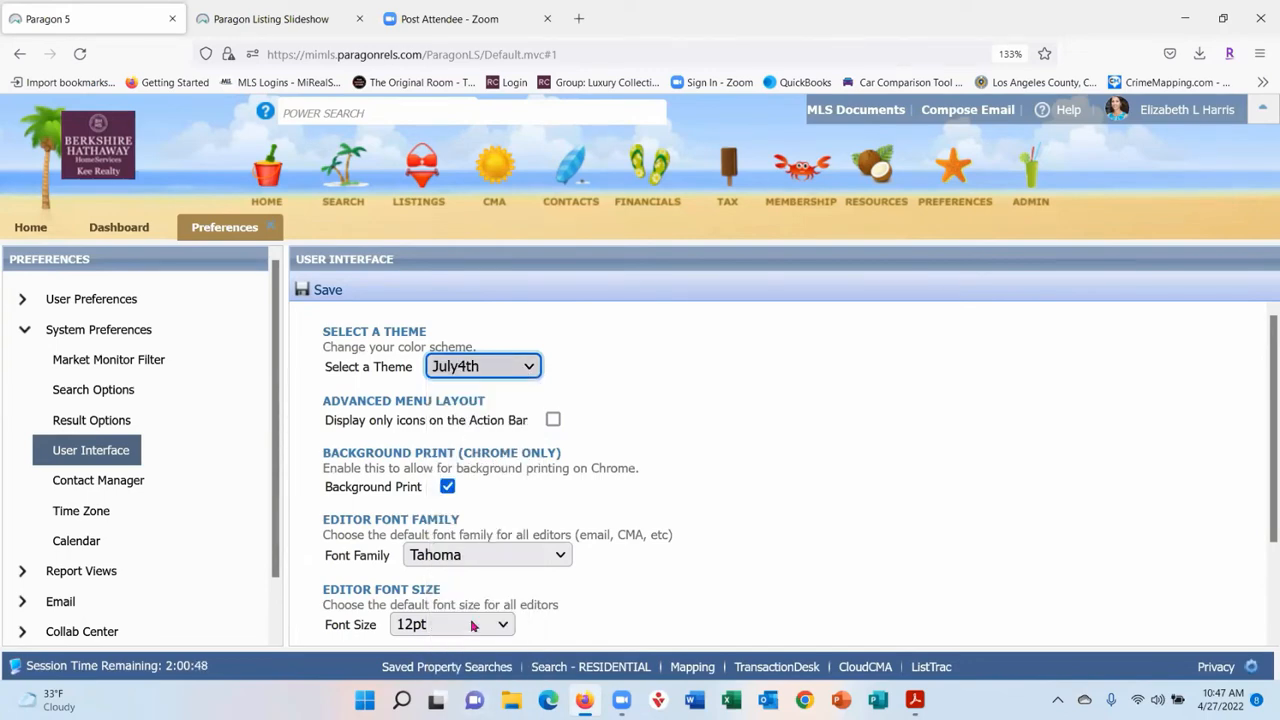
{"action": "left_click", "coordinate": [494, 366]}
{"action": "scroll", "coordinate": [505, 470], "scroll_direction": "down", "scroll_amount": 2}
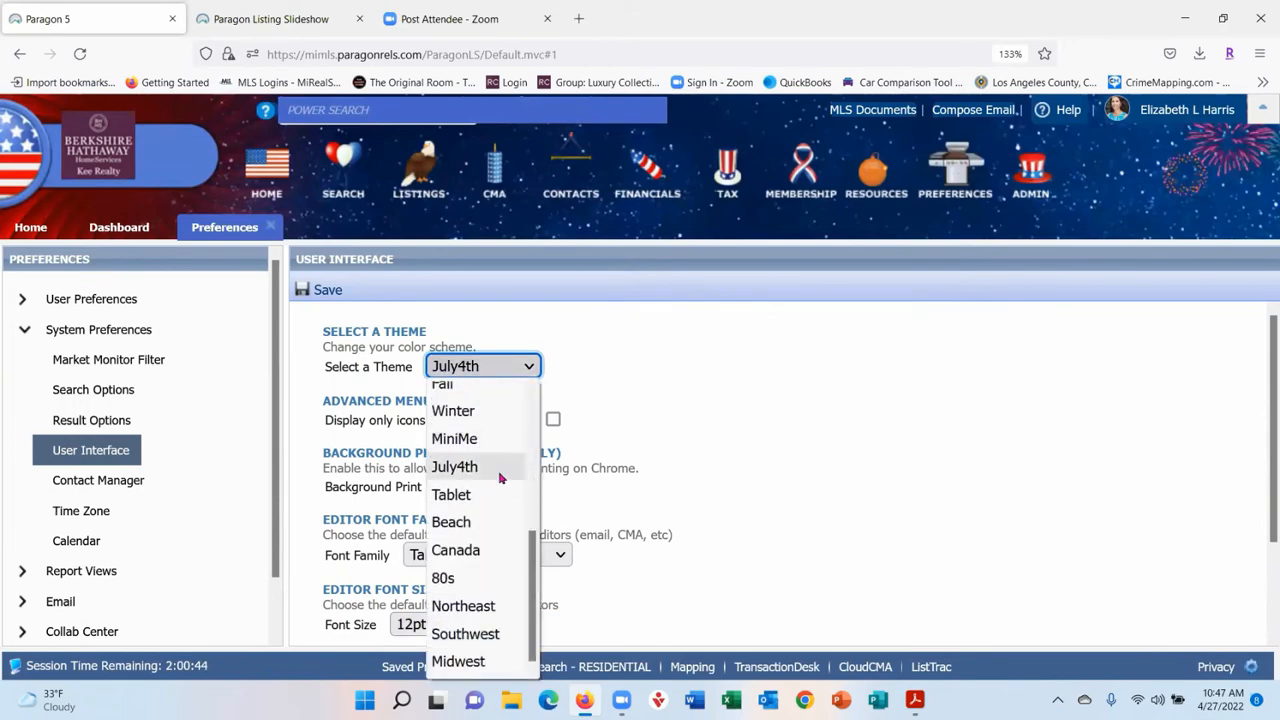
{"action": "left_click", "coordinate": [484, 607]}
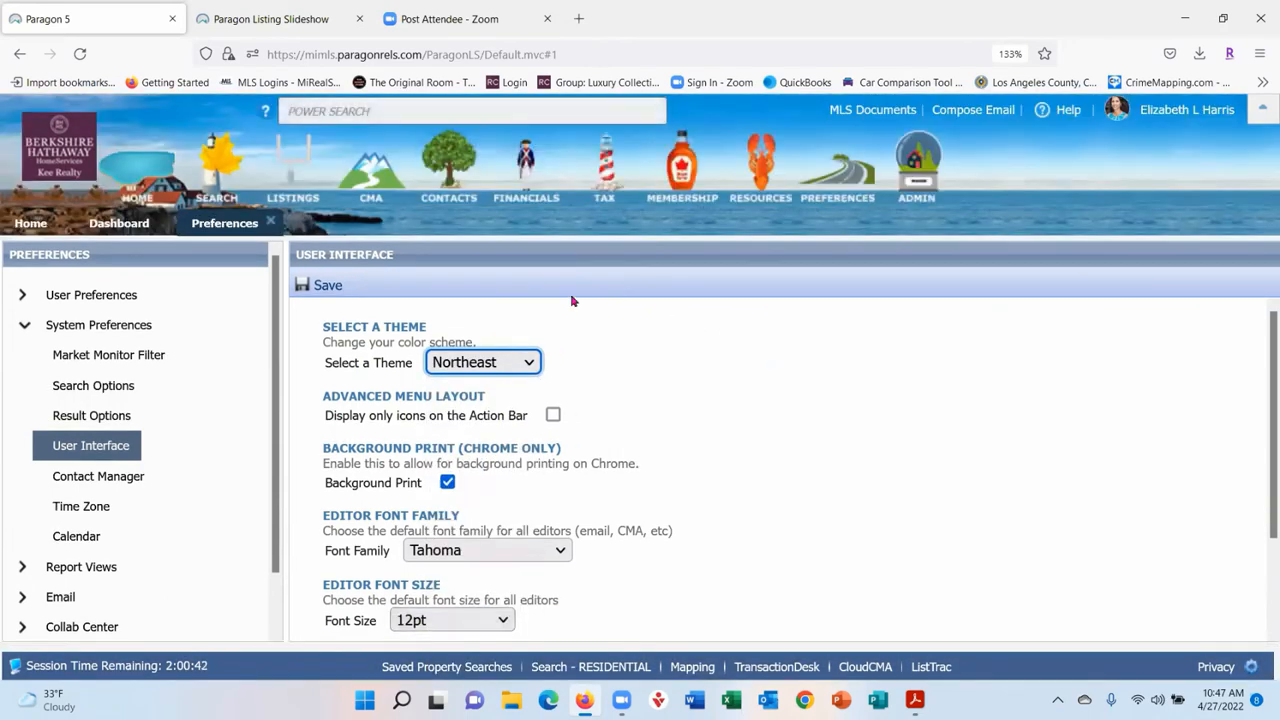
{"action": "left_click", "coordinate": [529, 366]}
{"action": "scroll", "coordinate": [480, 629], "scroll_direction": "down", "scroll_amount": 1}
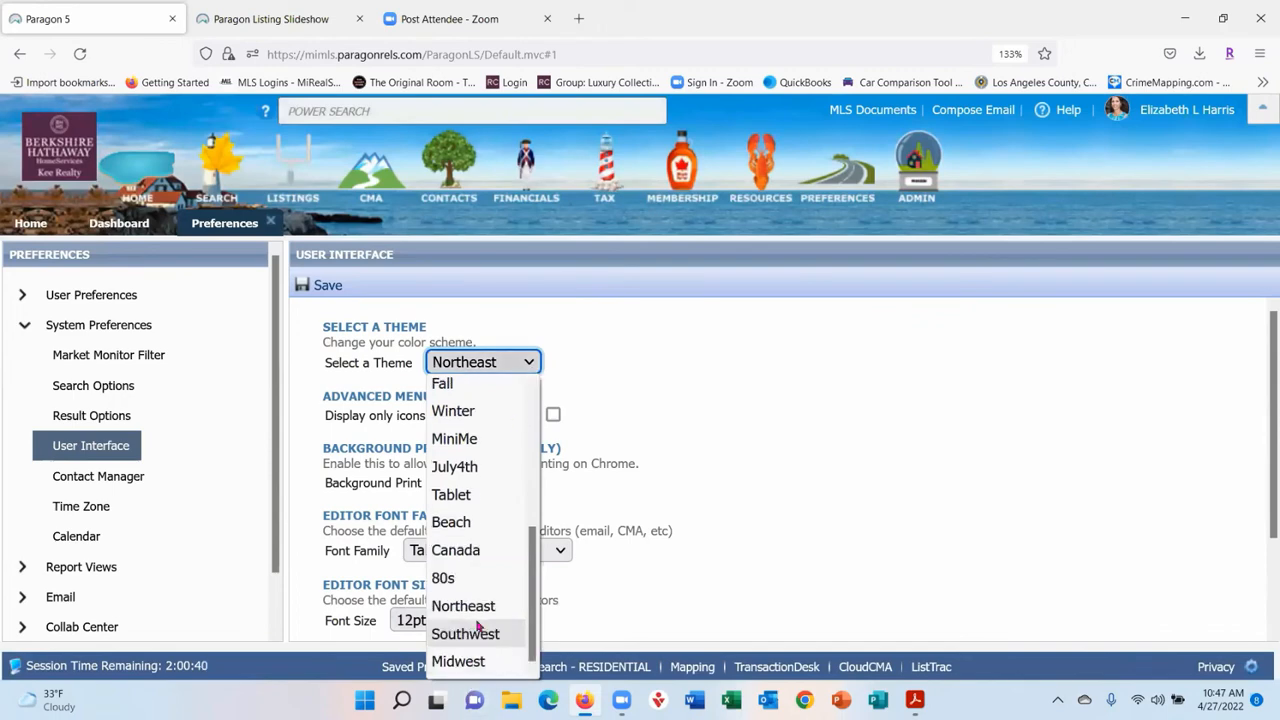
{"action": "left_click", "coordinate": [474, 577]}
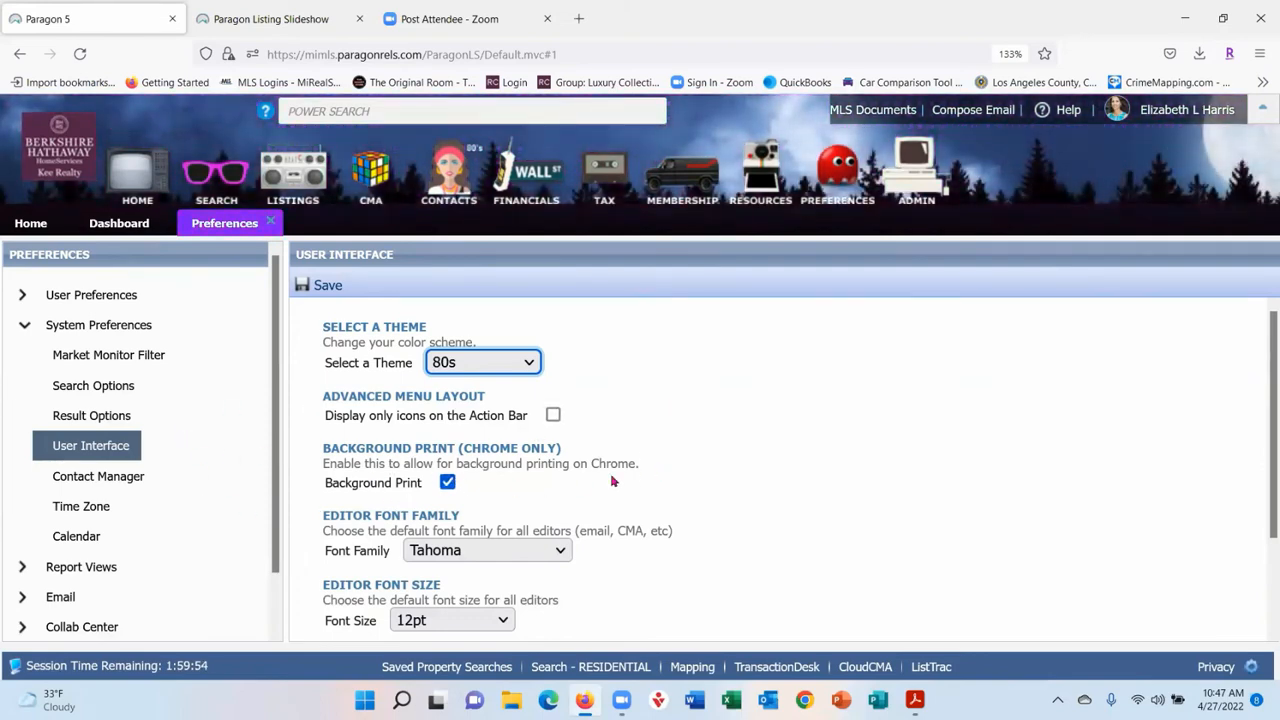
{"action": "scroll", "coordinate": [814, 412], "scroll_direction": "down", "scroll_amount": 3}
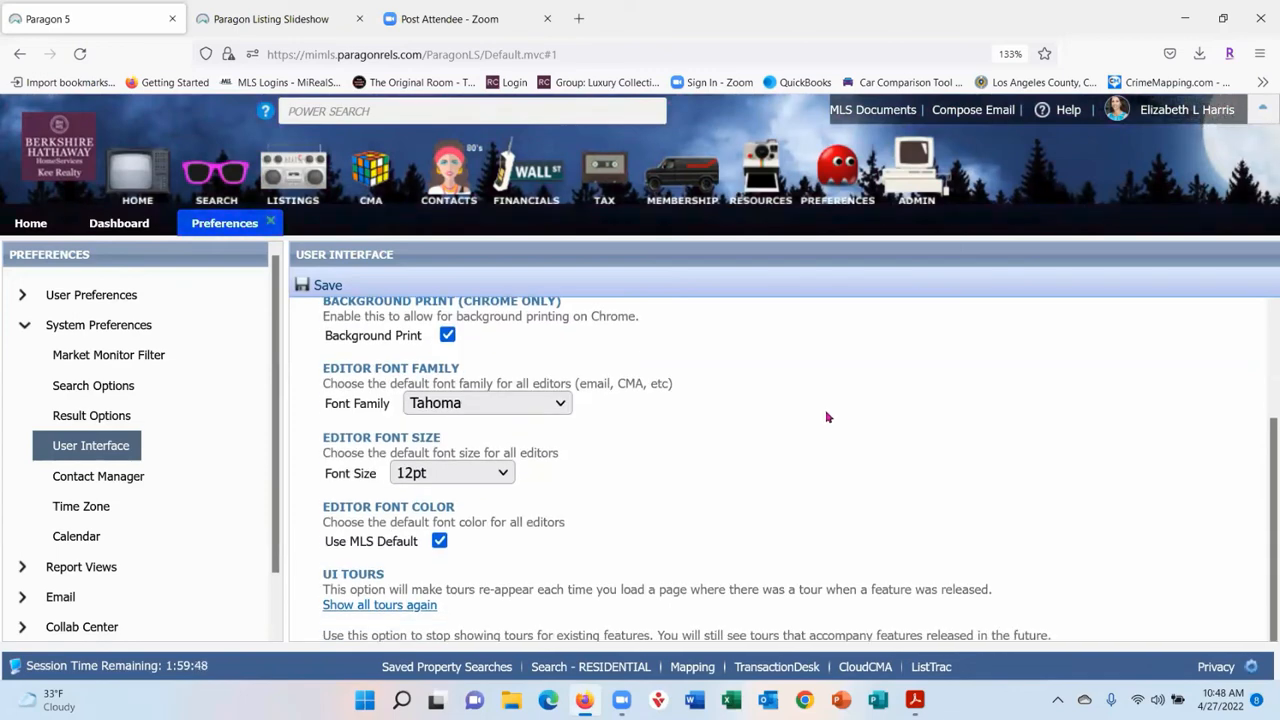
- Leave the editor font as Tahoma and show Contact Manager preferences (25 contacts, 7 days back)
{"action": "left_click", "coordinate": [560, 404]}
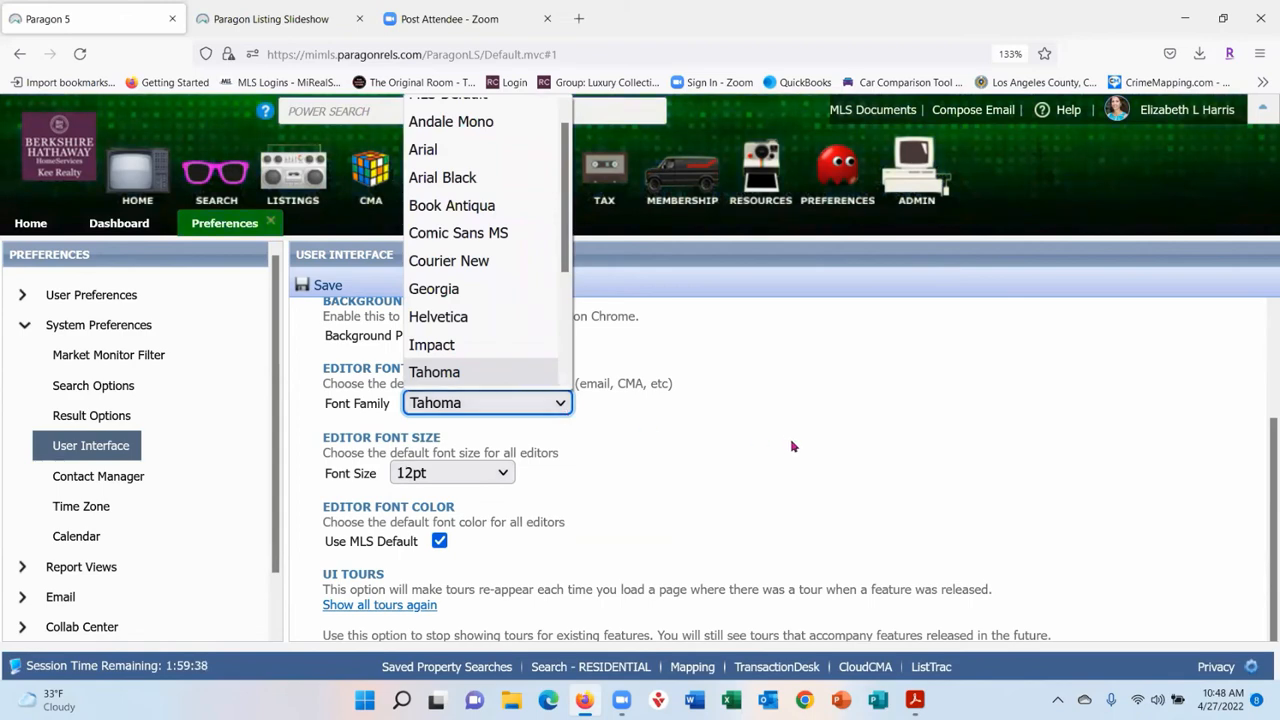
{"action": "left_click", "coordinate": [741, 426]}
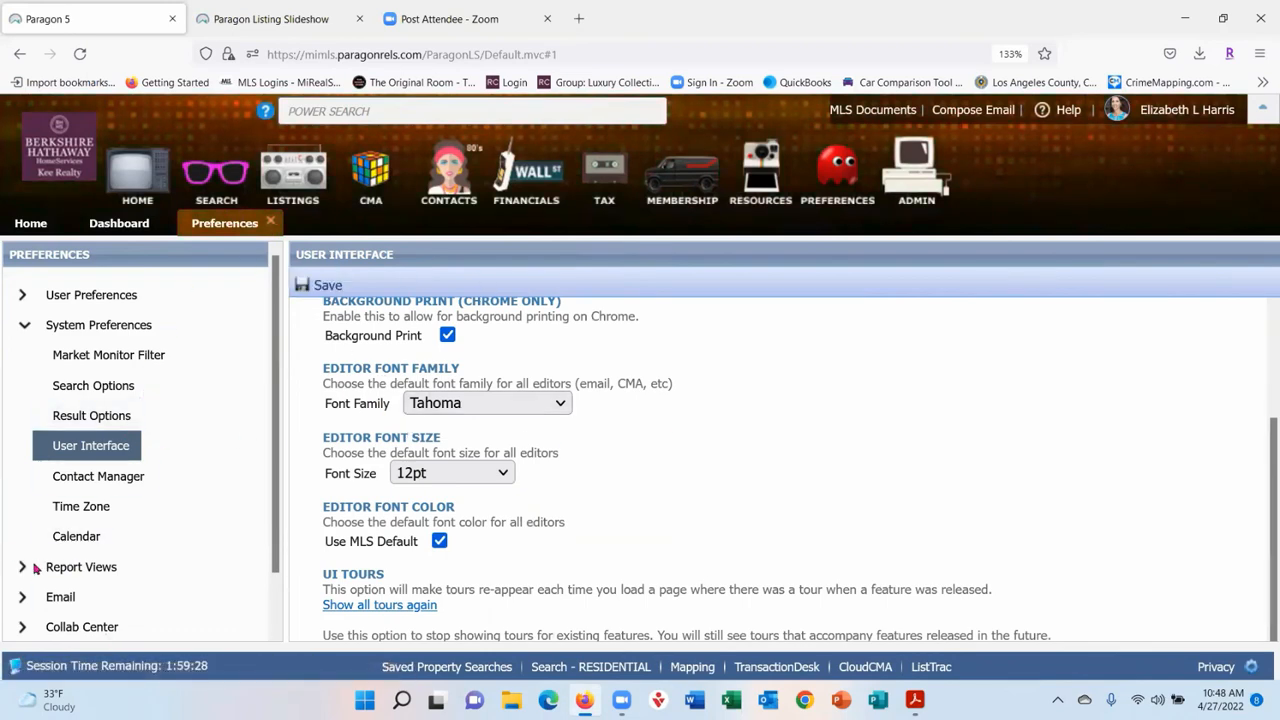
{"action": "left_click", "coordinate": [123, 486]}
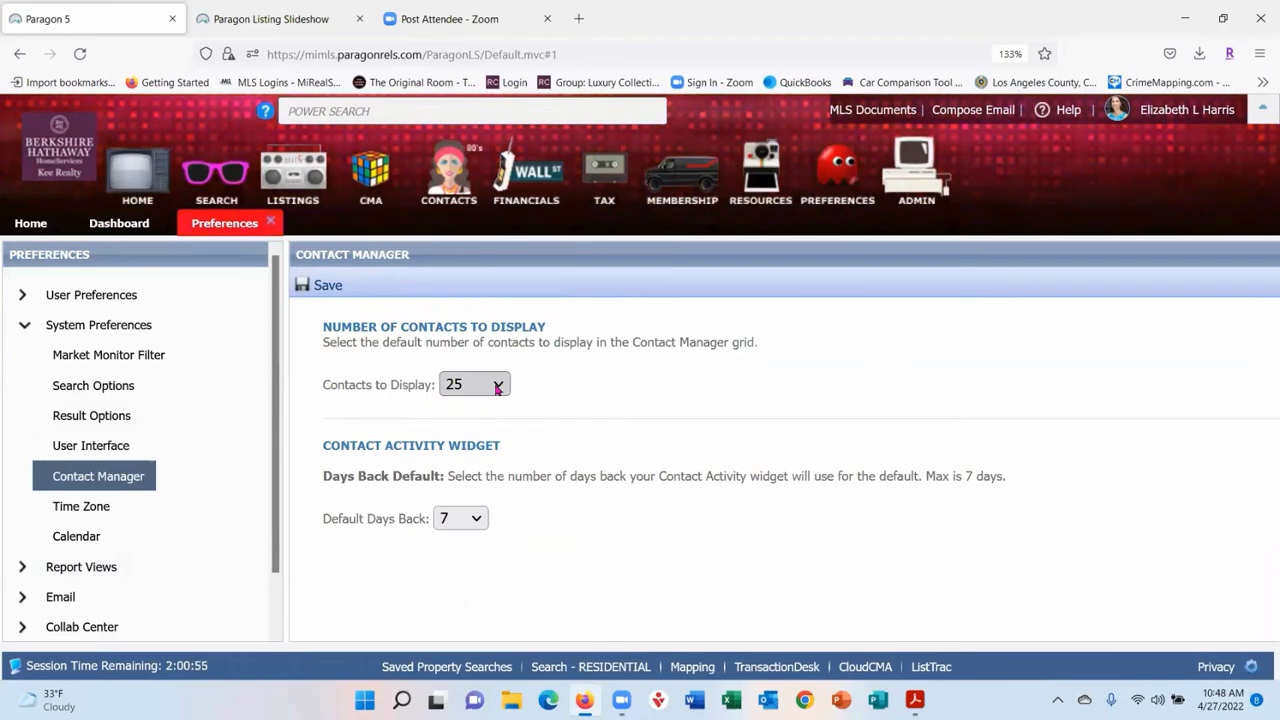
- Leave Default Days Back at 7, view Time Zone and Calendar settings, and collapse System Preferences
{"action": "left_click", "coordinate": [475, 528]}
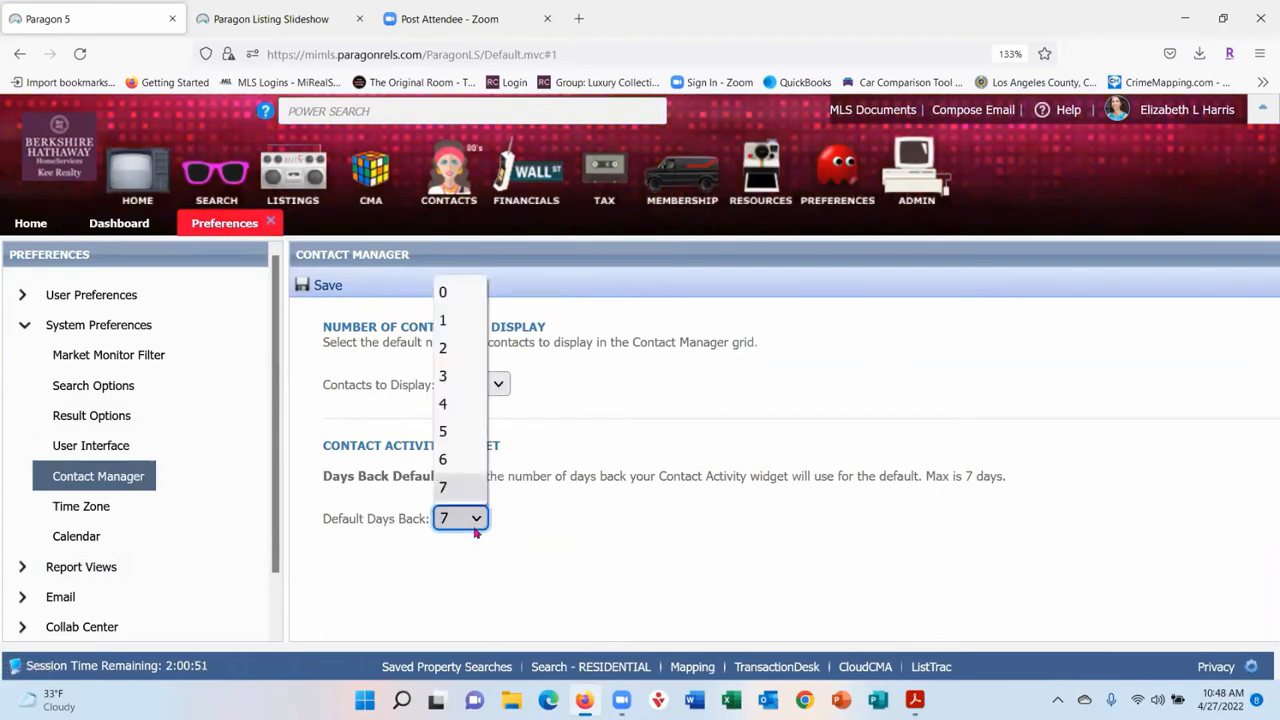
{"action": "left_click", "coordinate": [645, 537]}
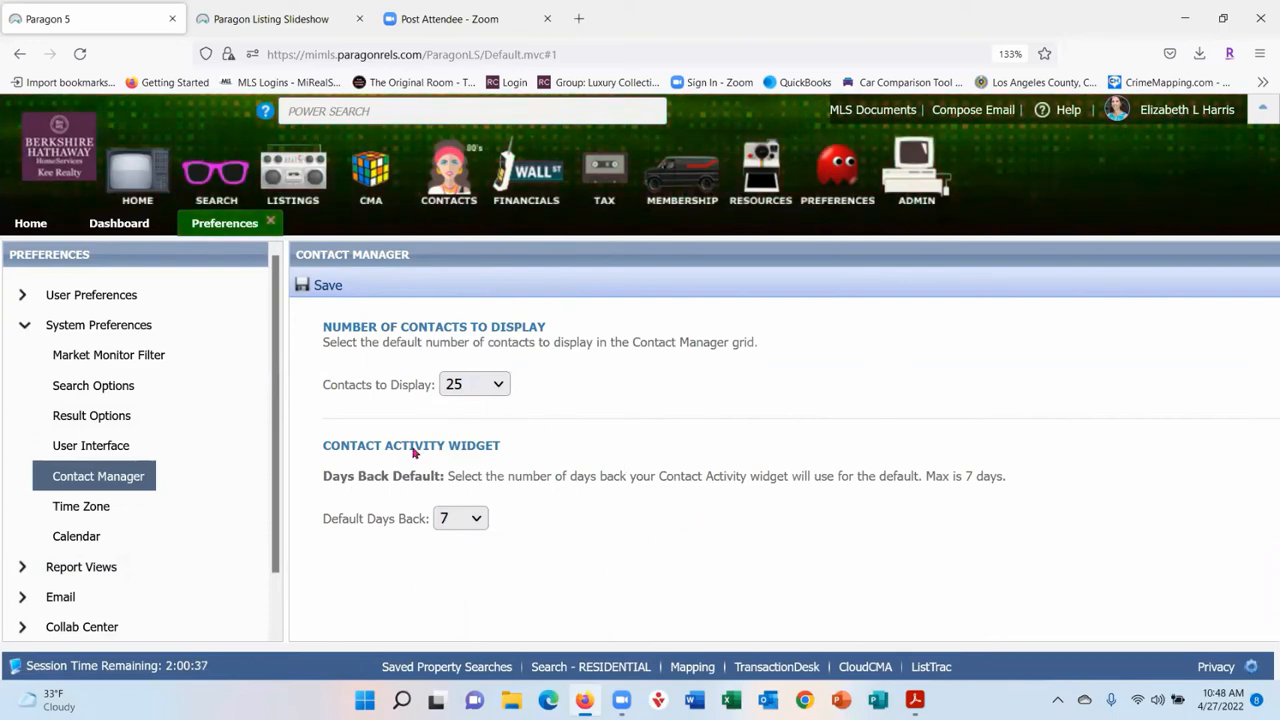
{"action": "left_click", "coordinate": [98, 508]}
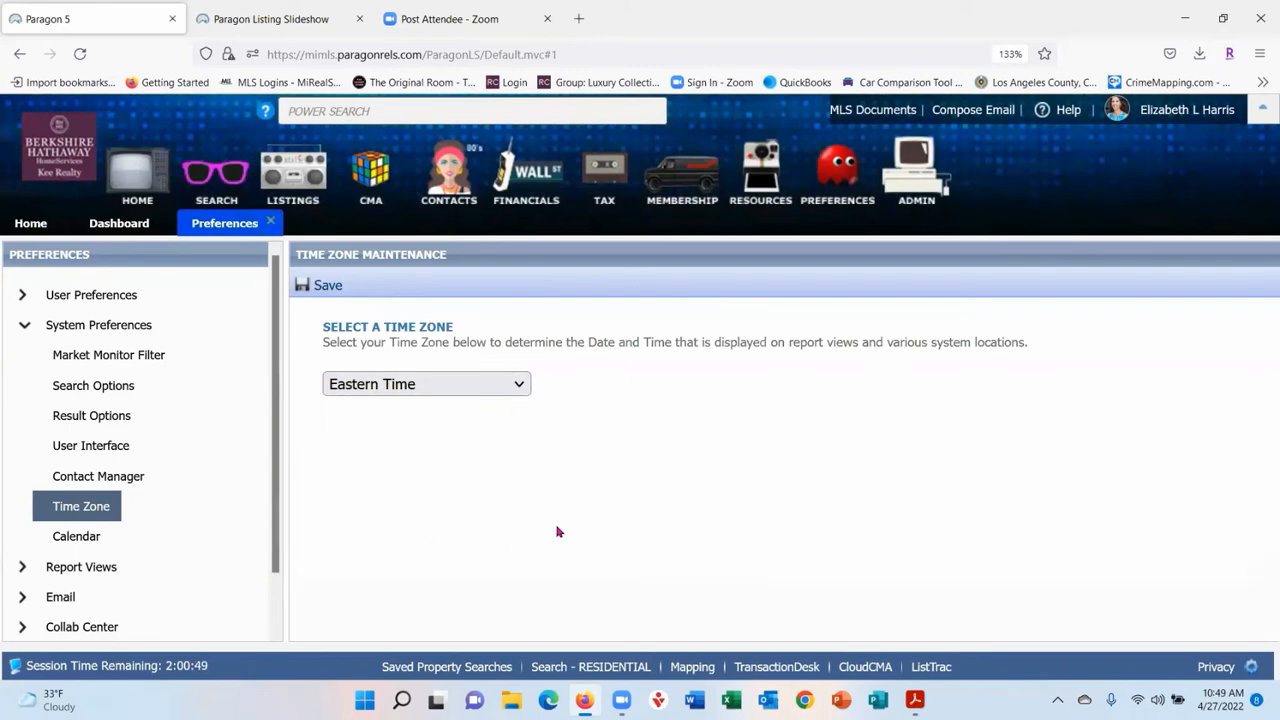
{"action": "left_click", "coordinate": [97, 542]}
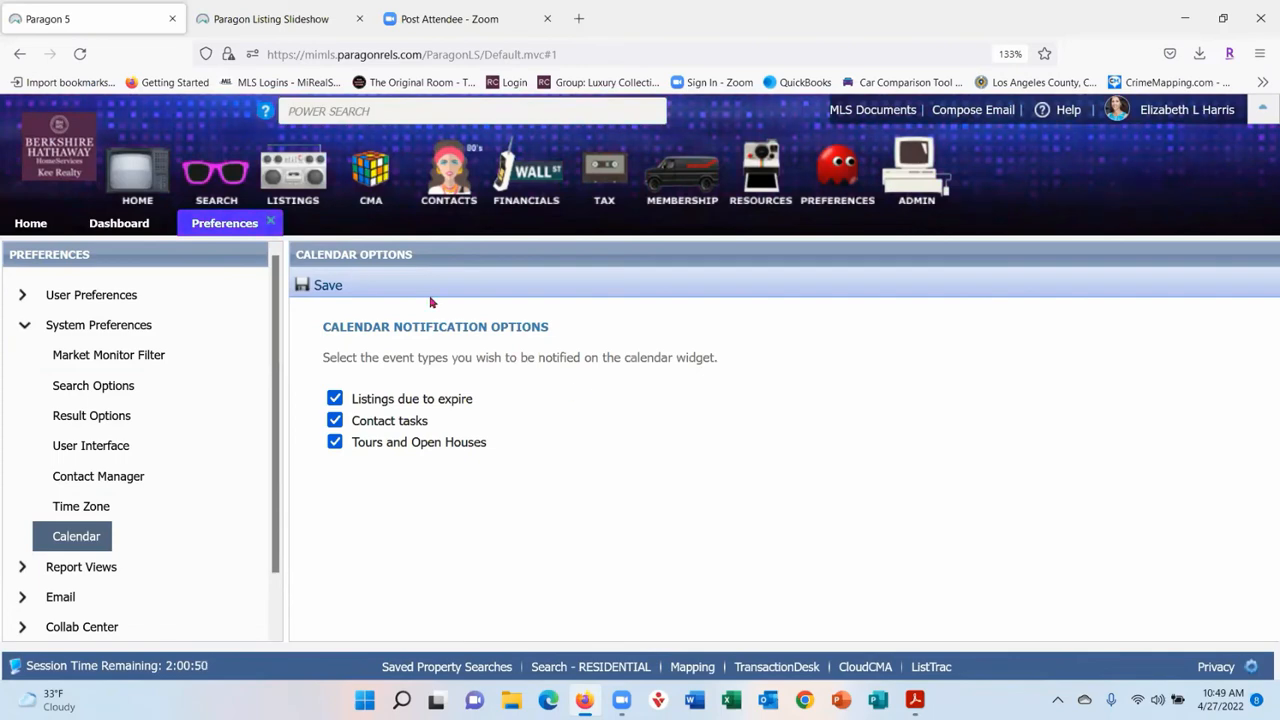
{"action": "left_click", "coordinate": [27, 326]}
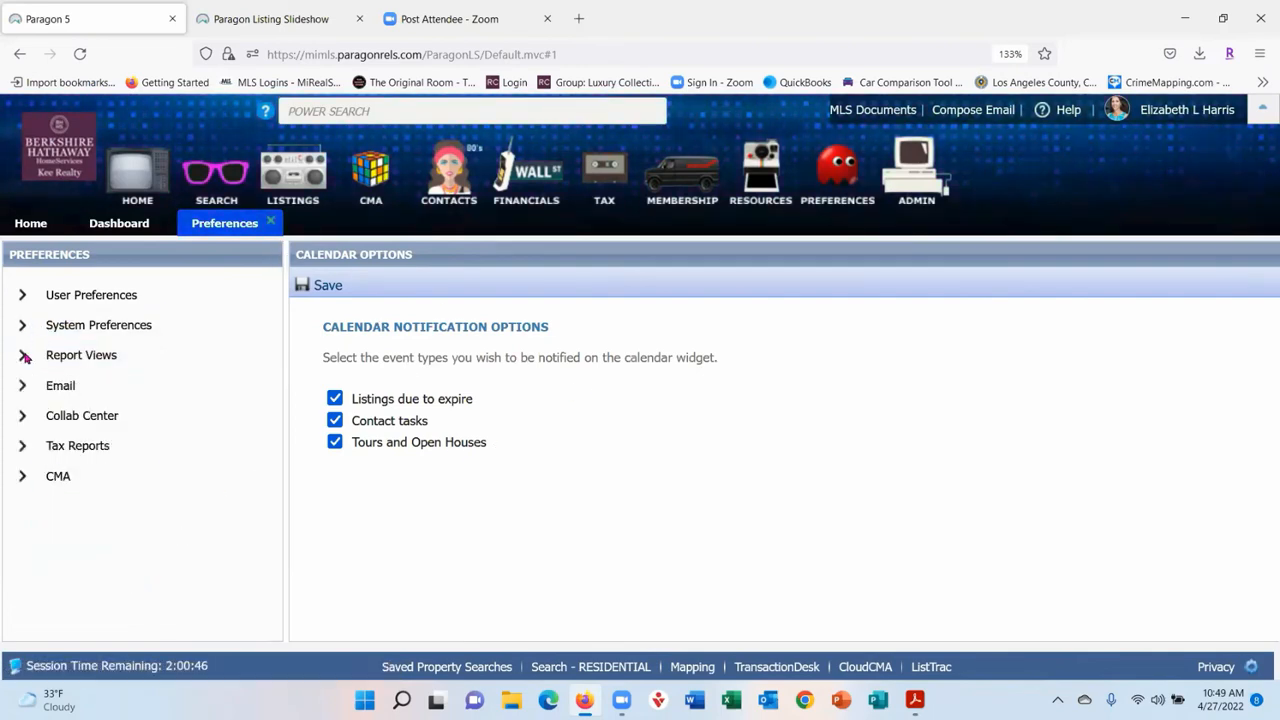
- Expand Report Views, browse Spreadsheet and Details views, and select Custom Brochure 2
{"action": "left_click", "coordinate": [24, 360]}
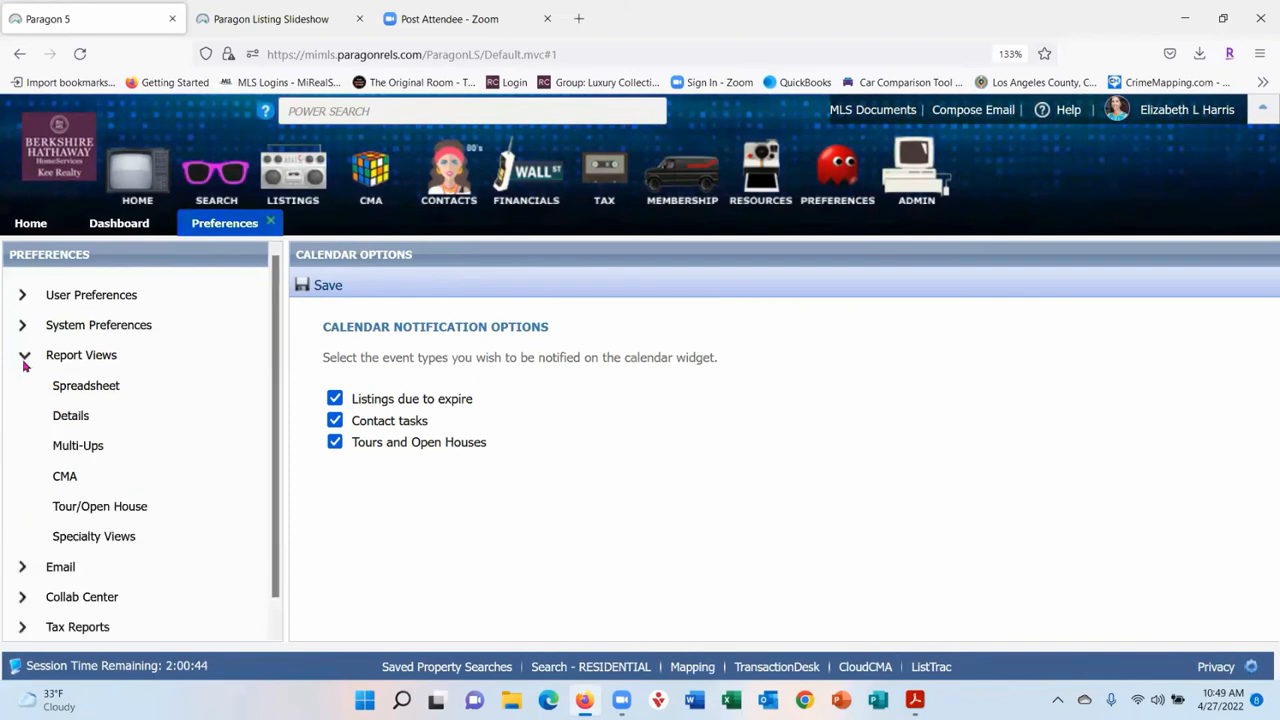
{"action": "left_click", "coordinate": [119, 390]}
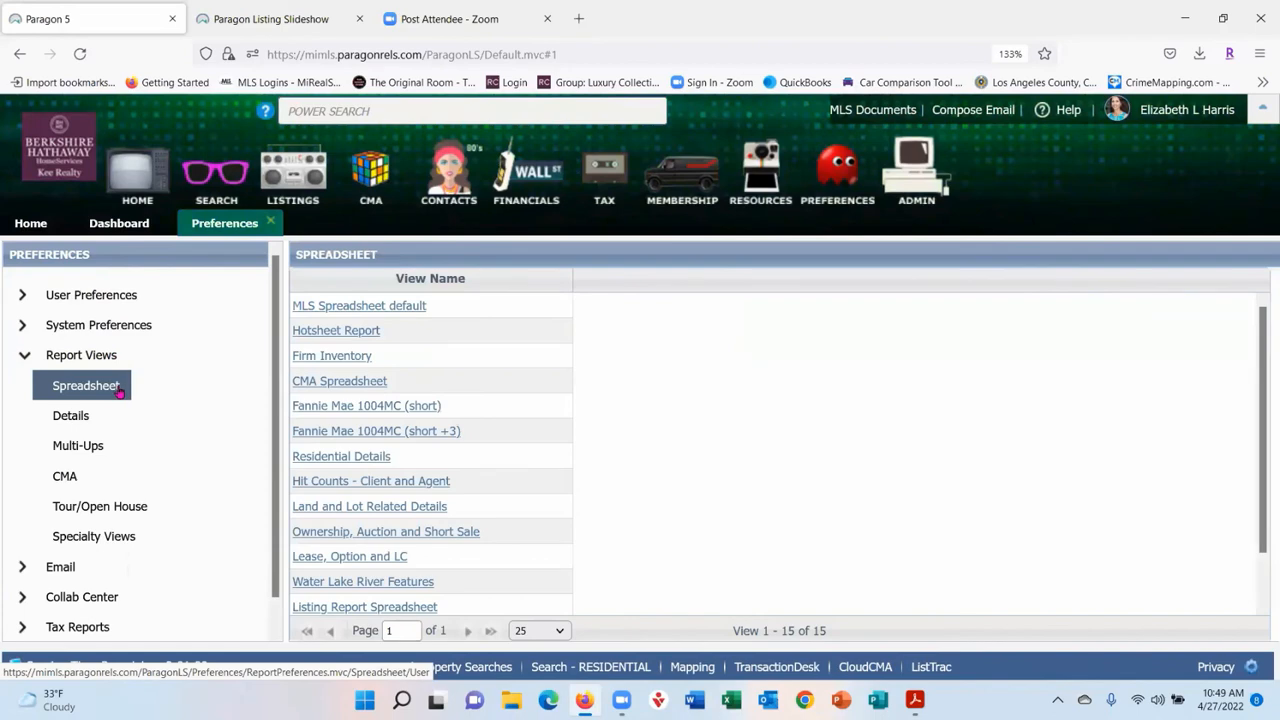
{"action": "left_click", "coordinate": [84, 420]}
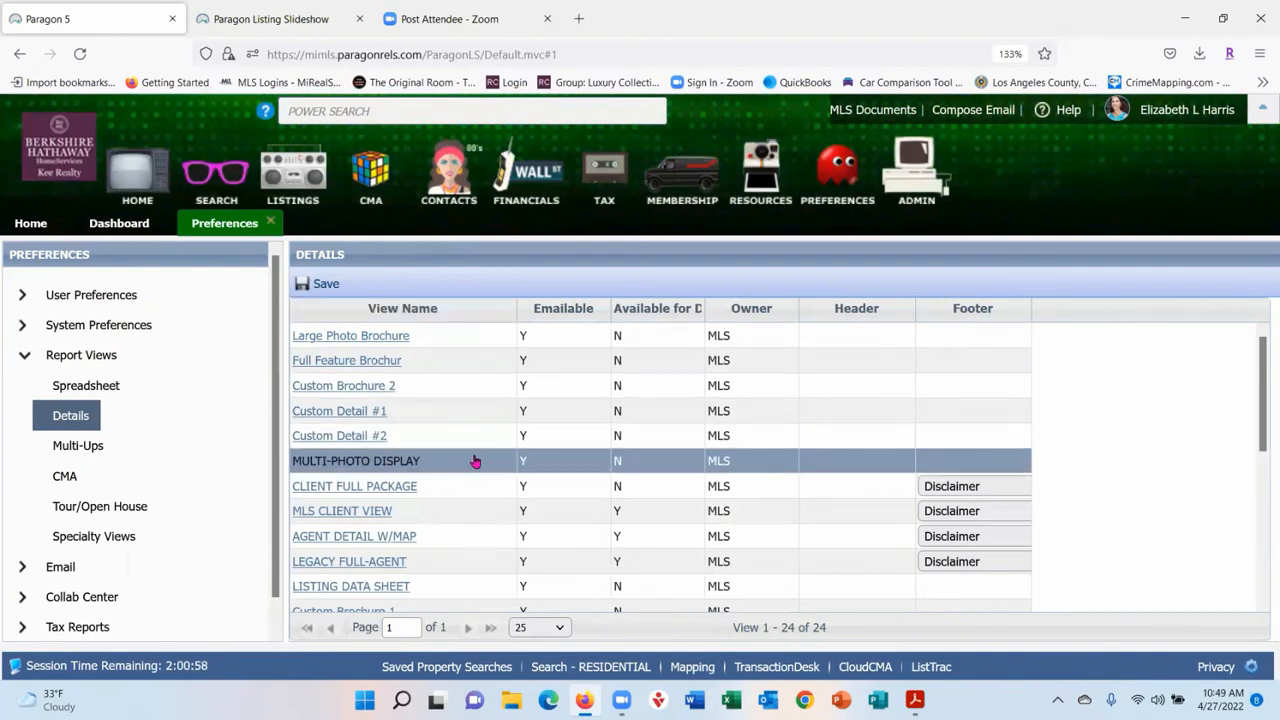
{"action": "double_click", "coordinate": [373, 385]}
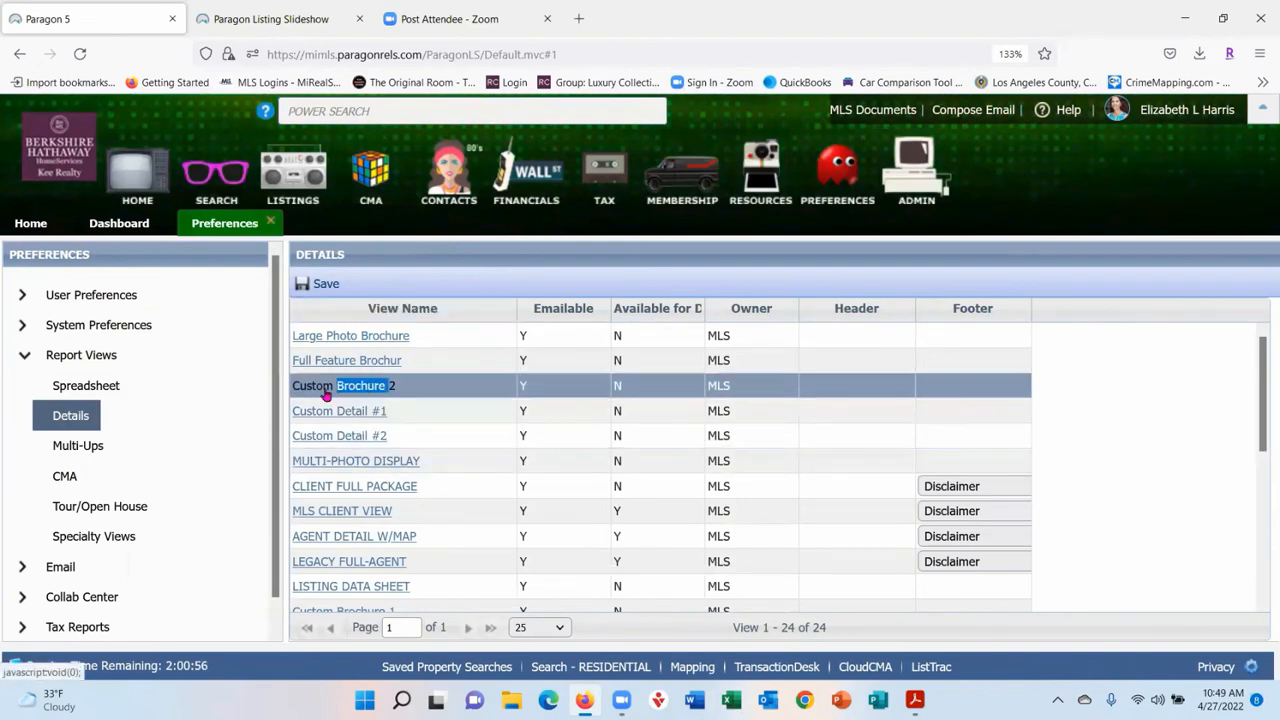
- Open the Custom Brochure 2 layout and its Field Preferences, cancel both unchanged, and collapse Report Views
{"action": "double_click", "coordinate": [326, 394]}
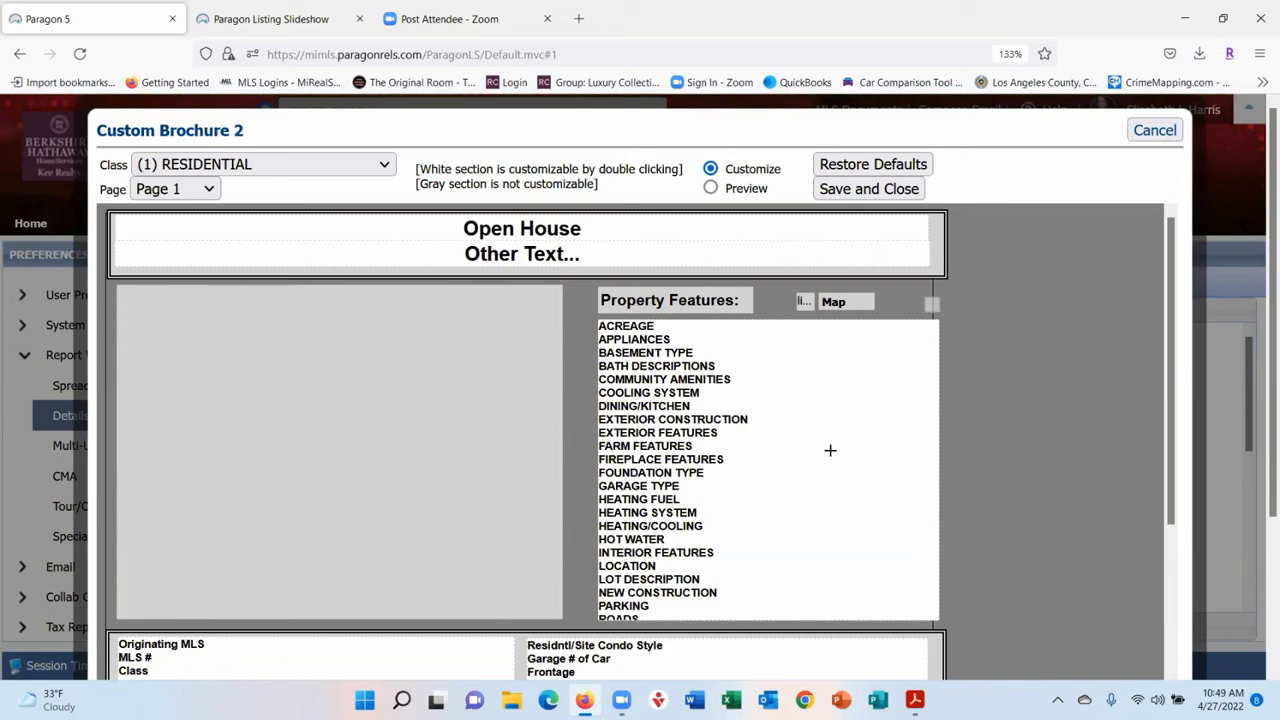
{"action": "scroll", "coordinate": [817, 443], "scroll_direction": "down", "scroll_amount": 1}
{"action": "scroll", "coordinate": [817, 443], "scroll_direction": "down", "scroll_amount": 10}
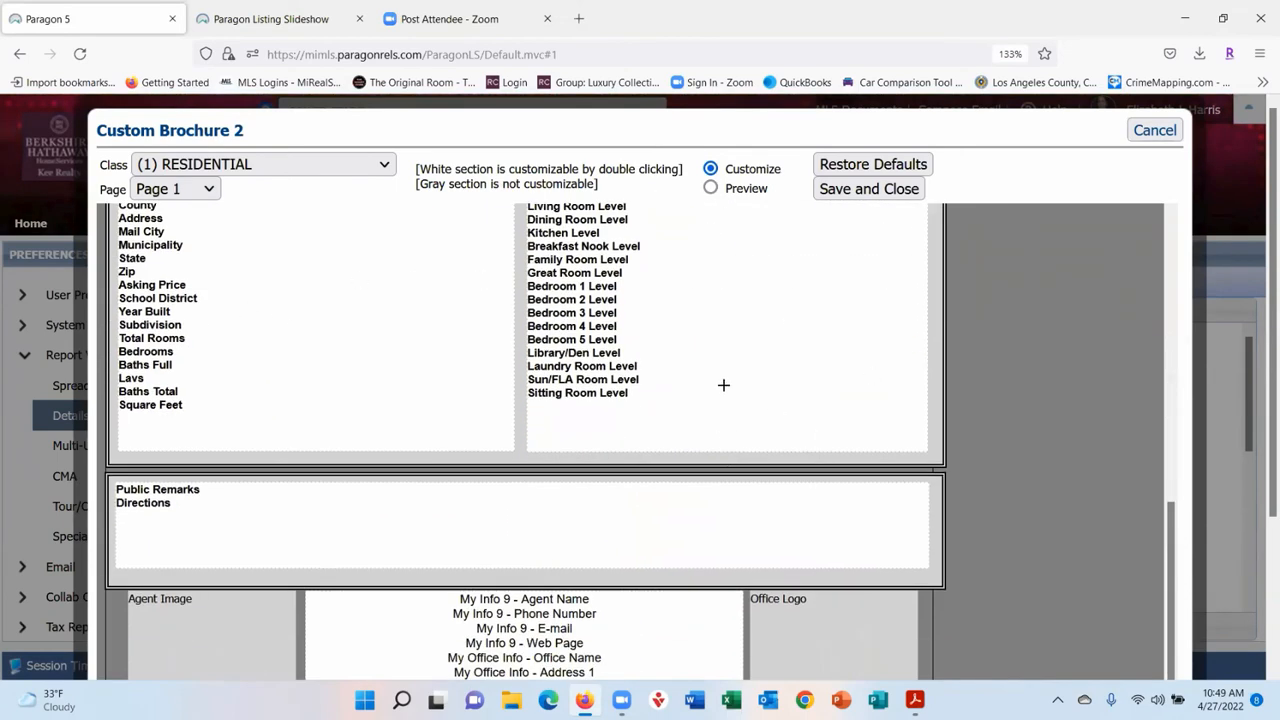
{"action": "double_click", "coordinate": [788, 318]}
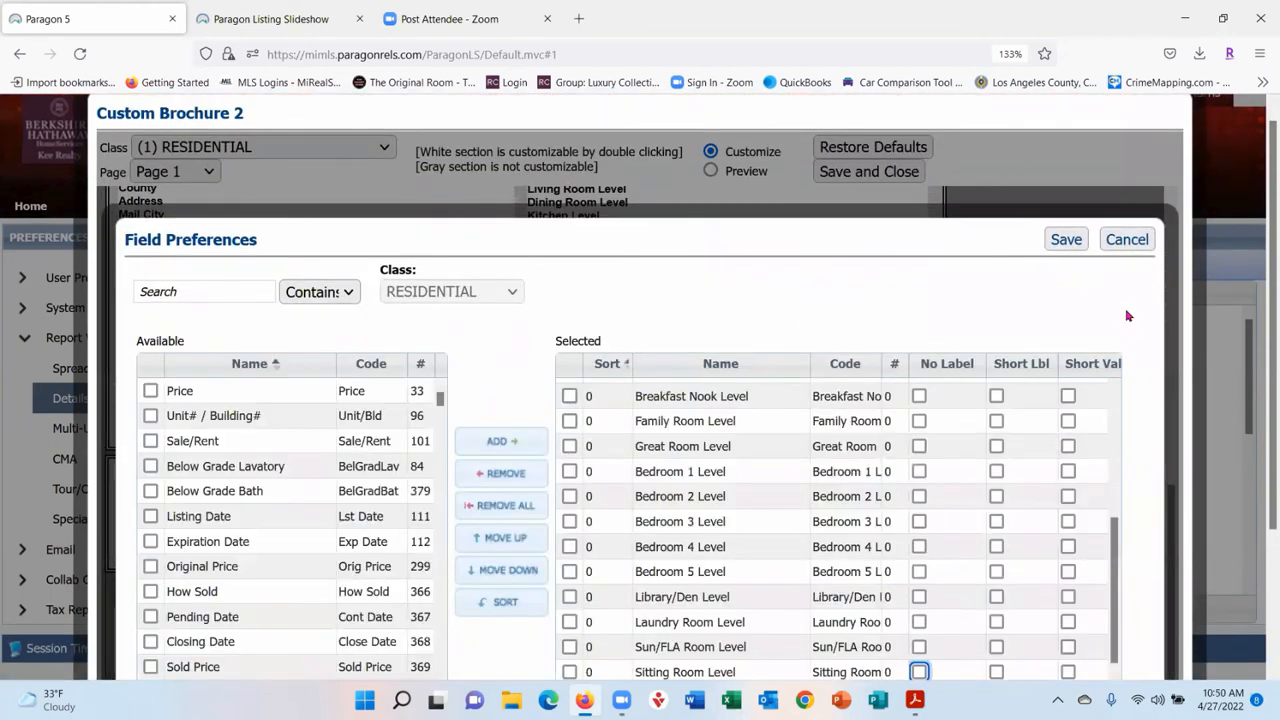
{"action": "left_click", "coordinate": [1127, 240]}
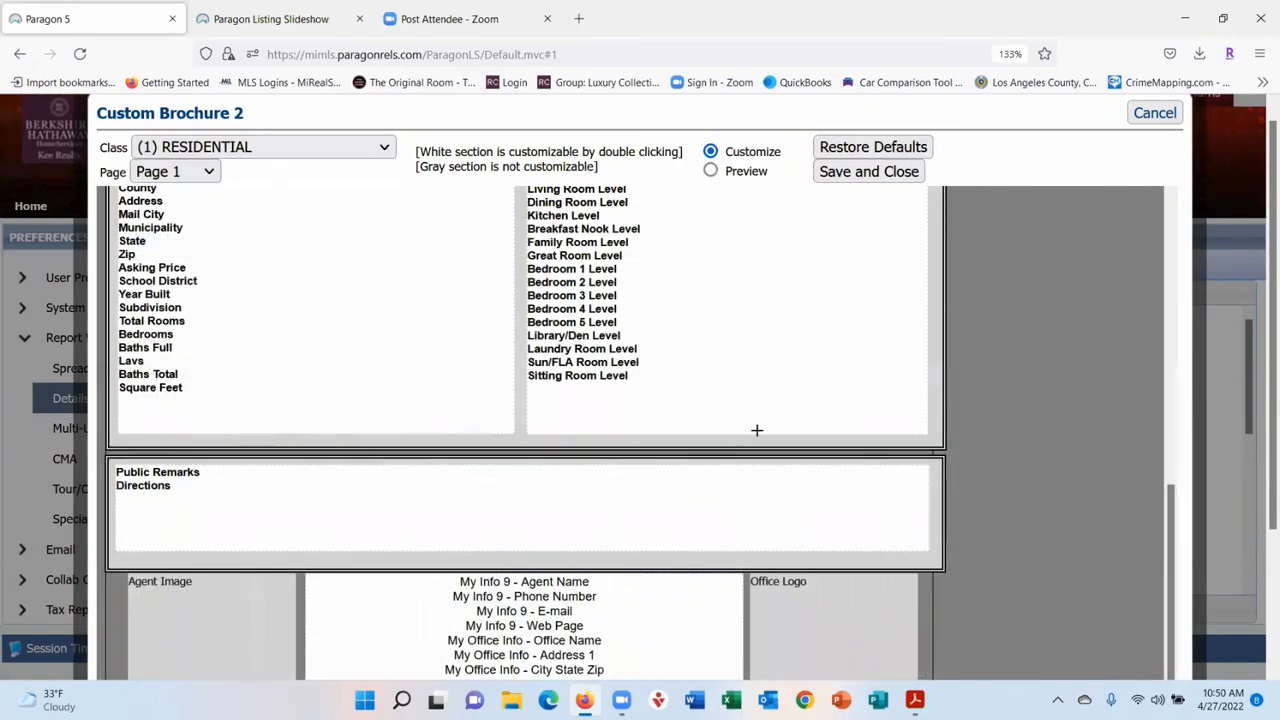
{"action": "scroll", "coordinate": [880, 405], "scroll_direction": "up", "scroll_amount": 5}
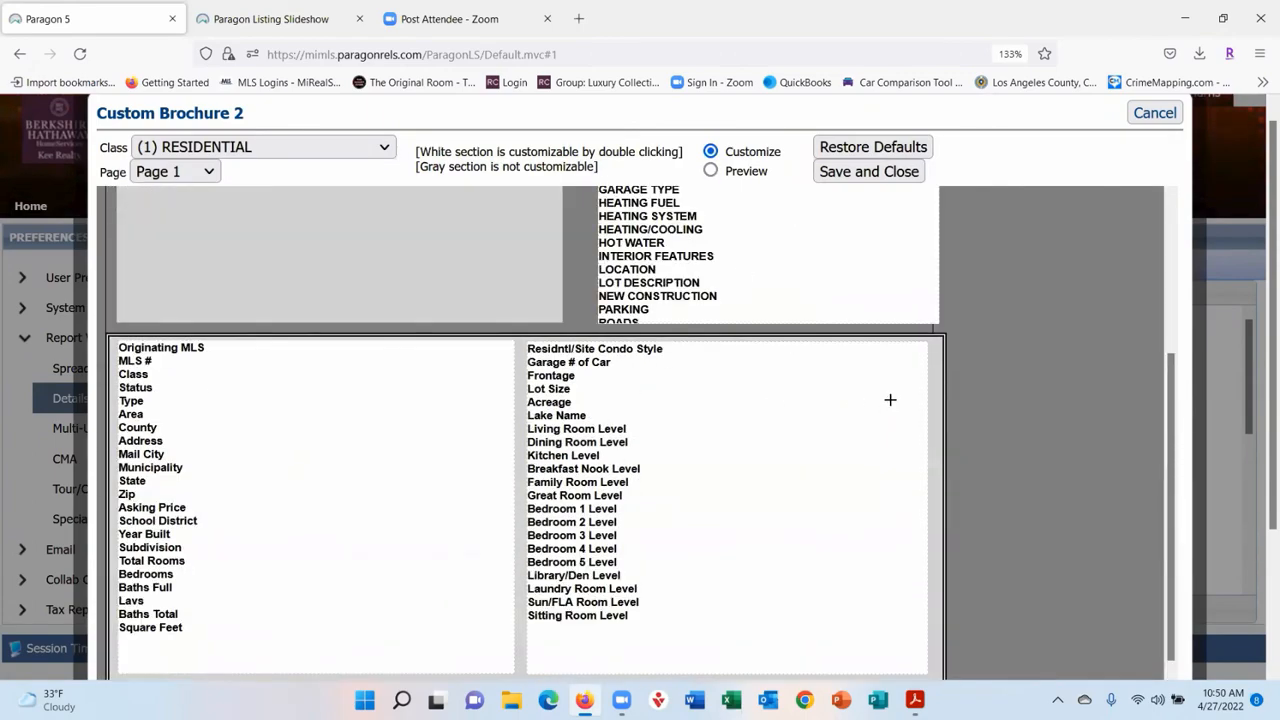
{"action": "left_click", "coordinate": [1152, 113]}
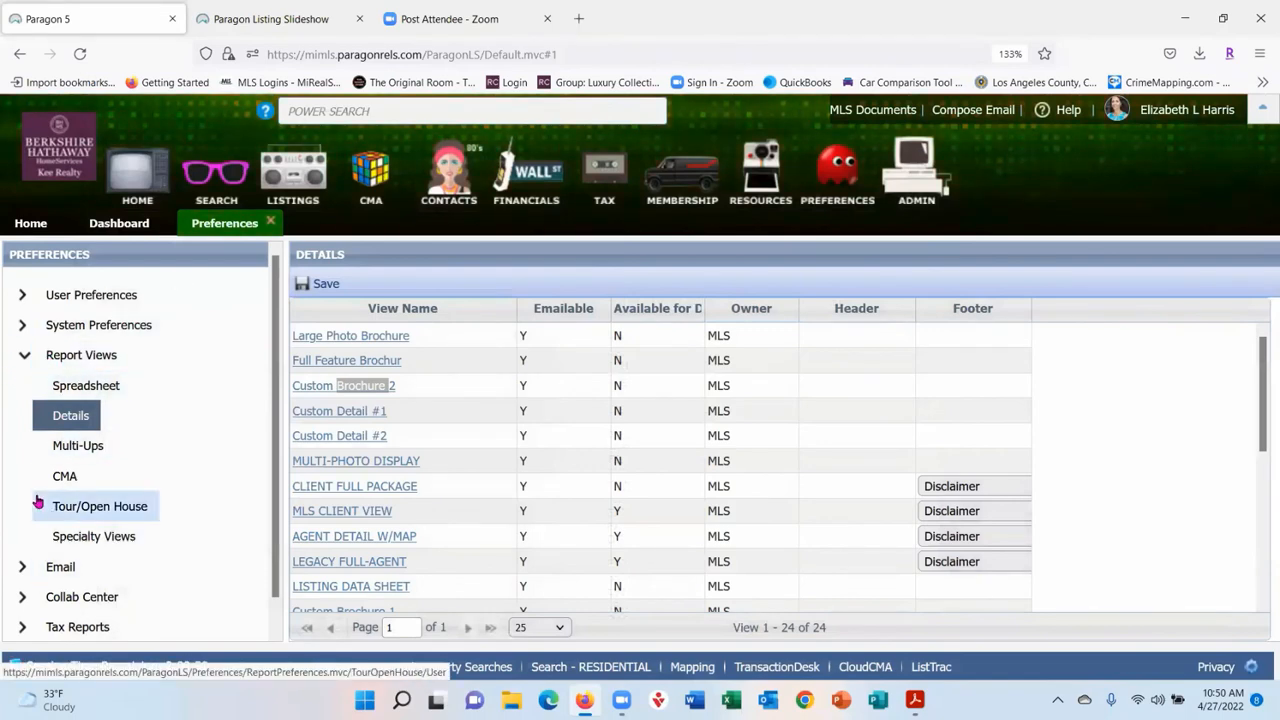
{"action": "left_click", "coordinate": [27, 361]}
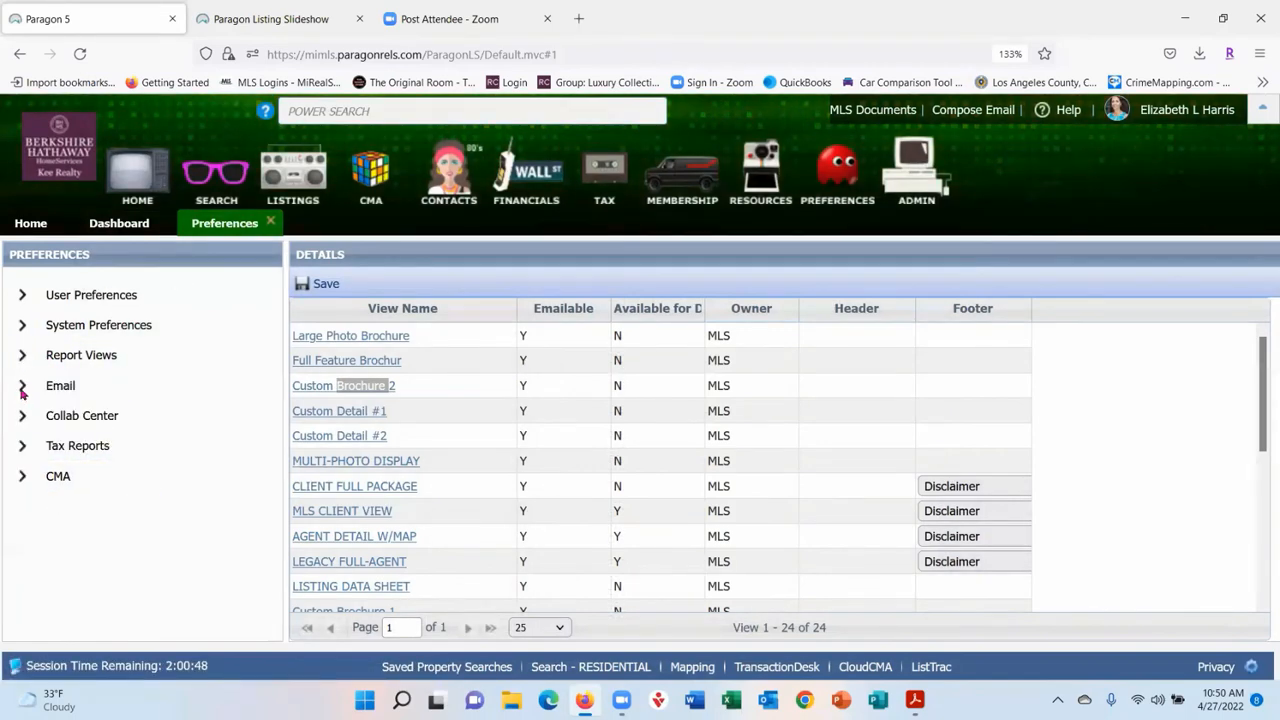
- Open Email Options, toggle Auto-populate BCC on and back off, and scroll through the page
{"action": "left_click", "coordinate": [23, 391]}
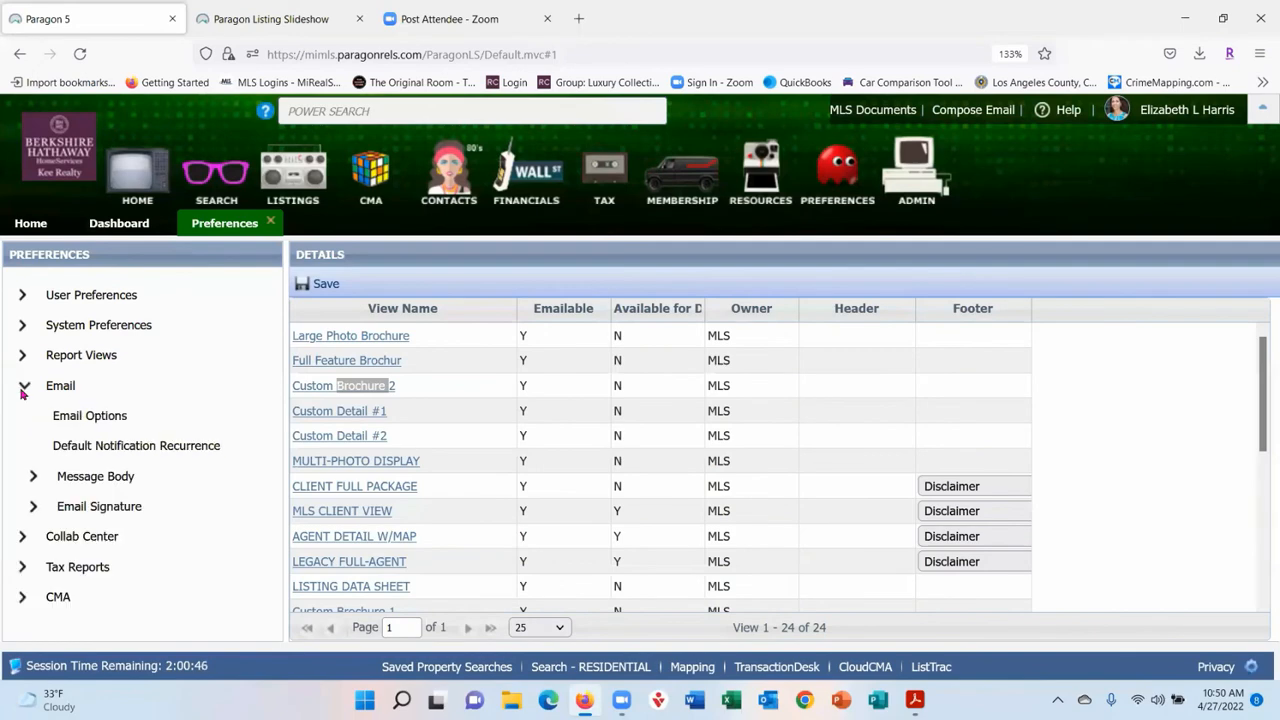
{"action": "left_click", "coordinate": [66, 419]}
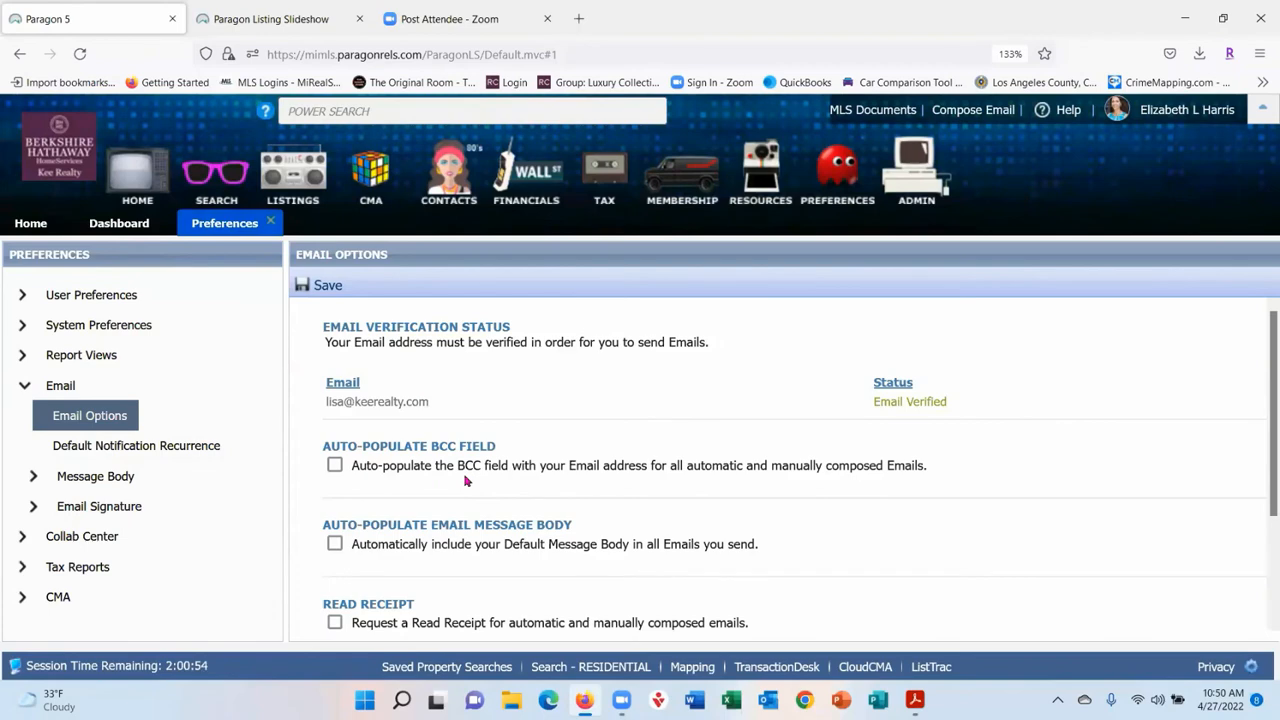
{"action": "left_click", "coordinate": [335, 466]}
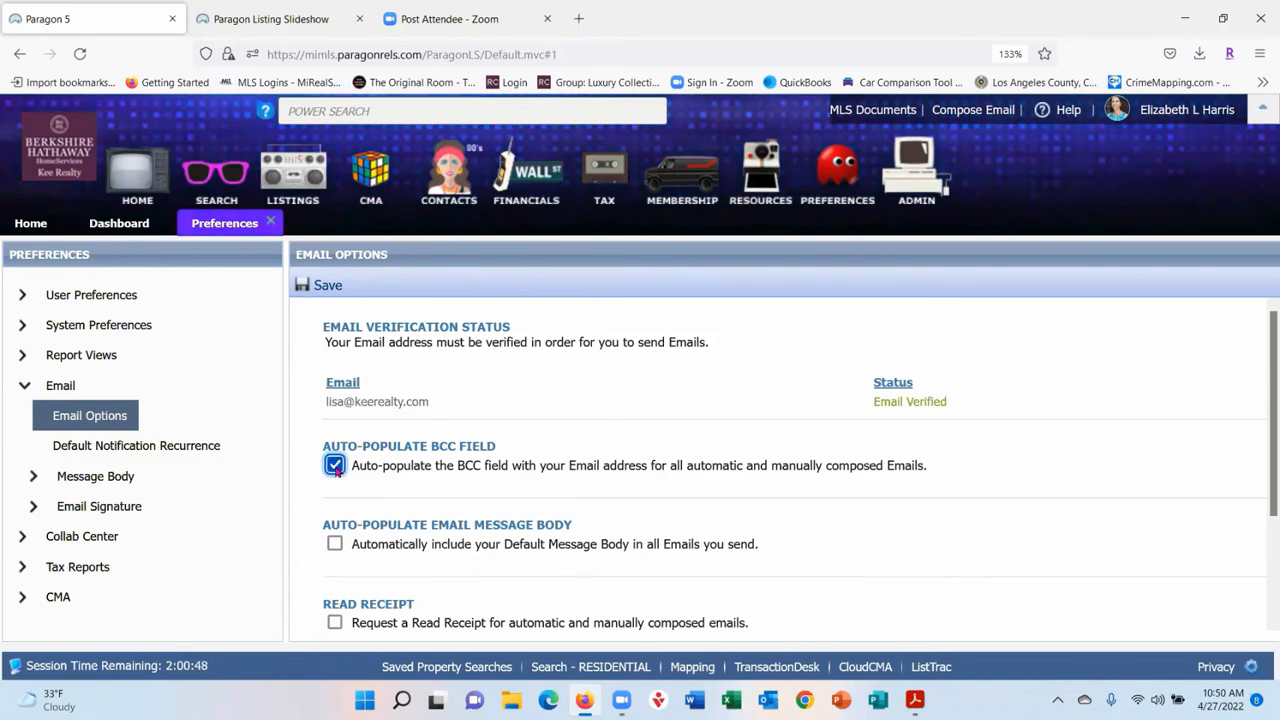
{"action": "left_click", "coordinate": [335, 466]}
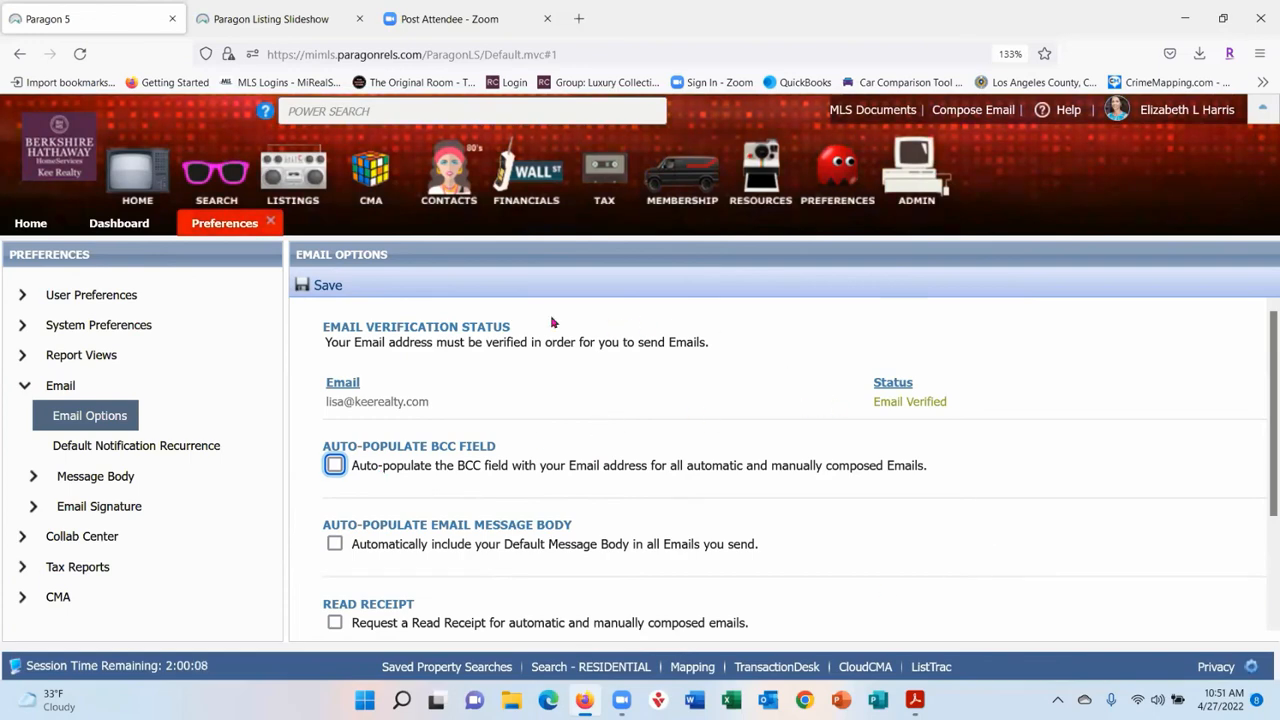
{"action": "scroll", "coordinate": [525, 318], "scroll_direction": "down", "scroll_amount": 1}
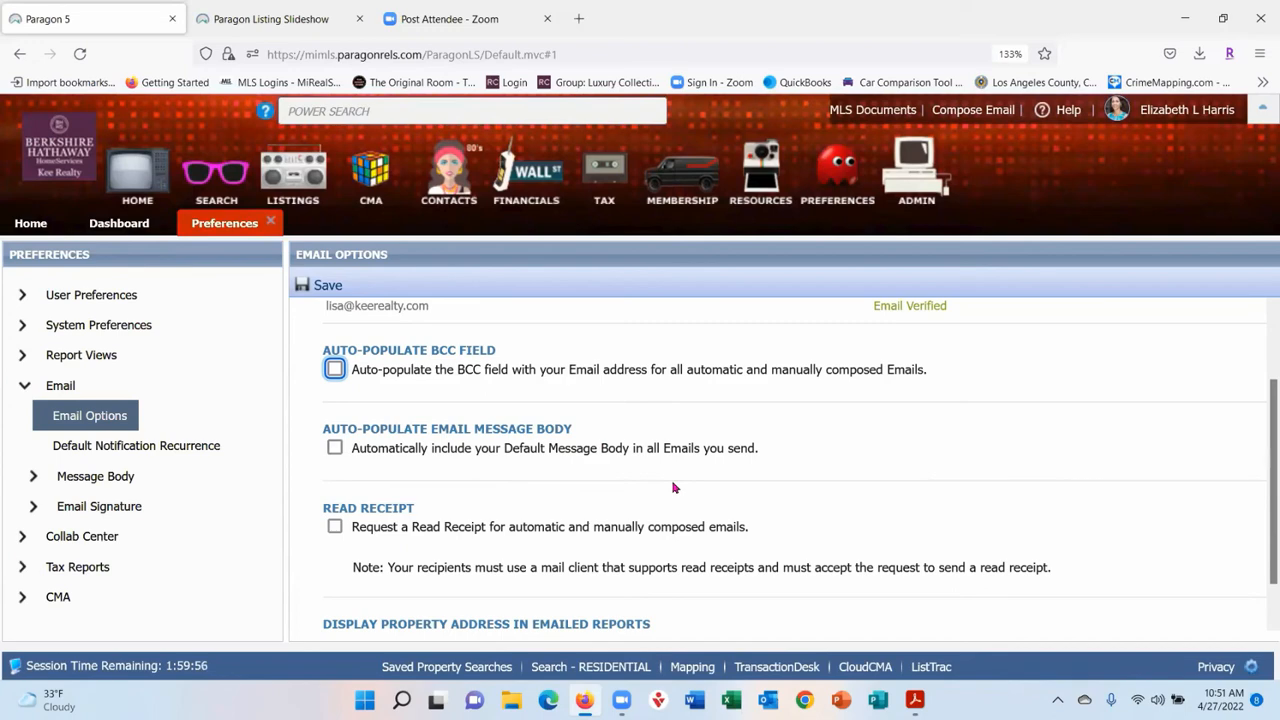
{"action": "scroll", "coordinate": [600, 445], "scroll_direction": "down", "scroll_amount": 1}
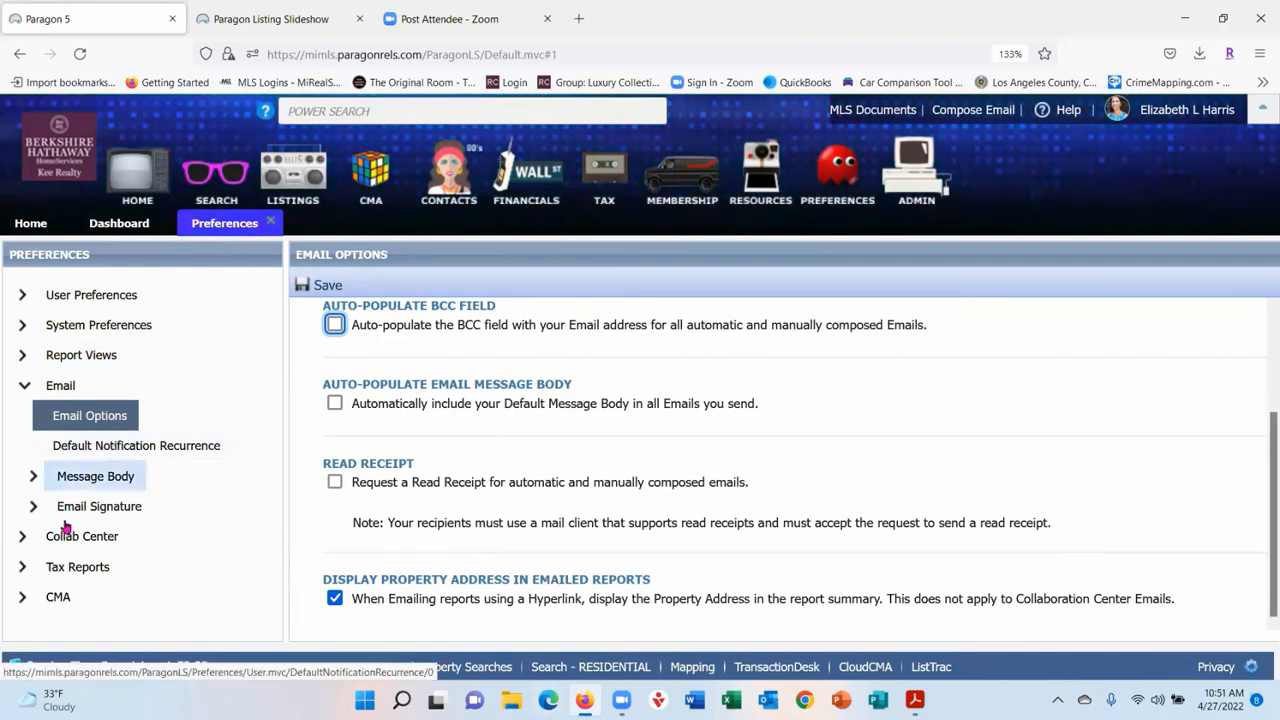
- Discard Email Options changes and review the Prospecting, Email notification and New prospect Collab Center message bodies
{"action": "left_click", "coordinate": [78, 458]}
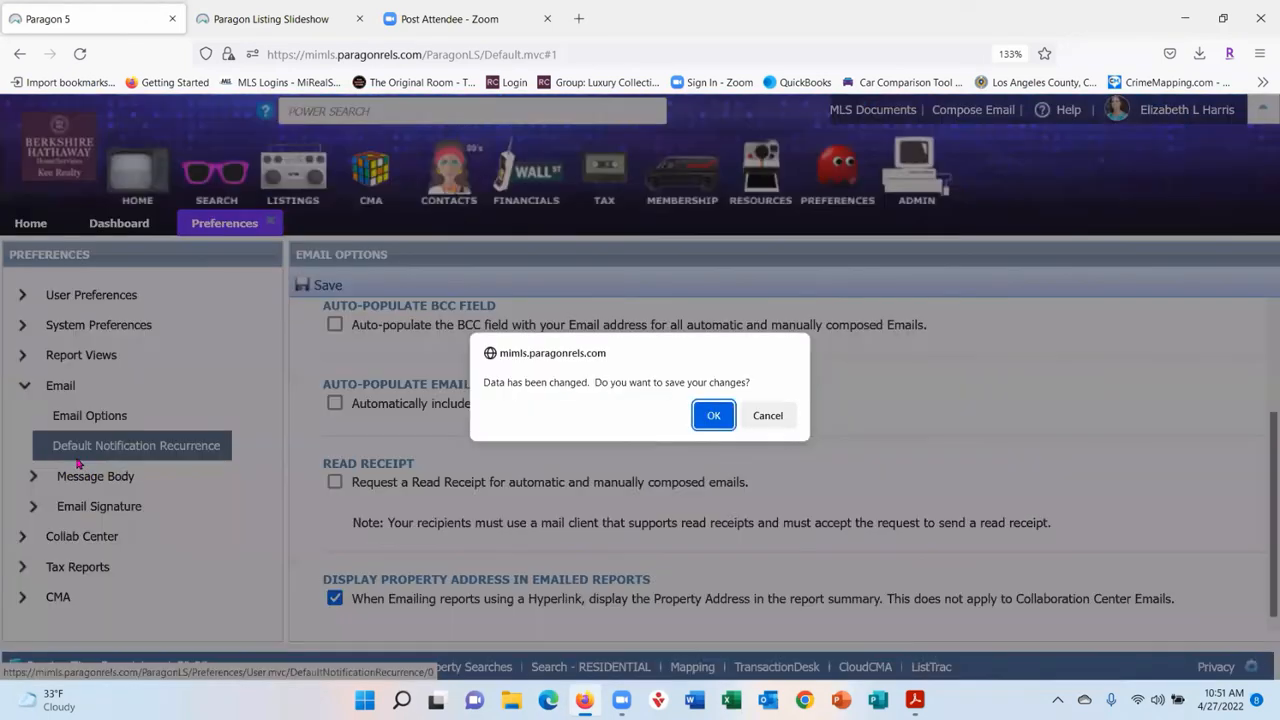
{"action": "left_click", "coordinate": [769, 416]}
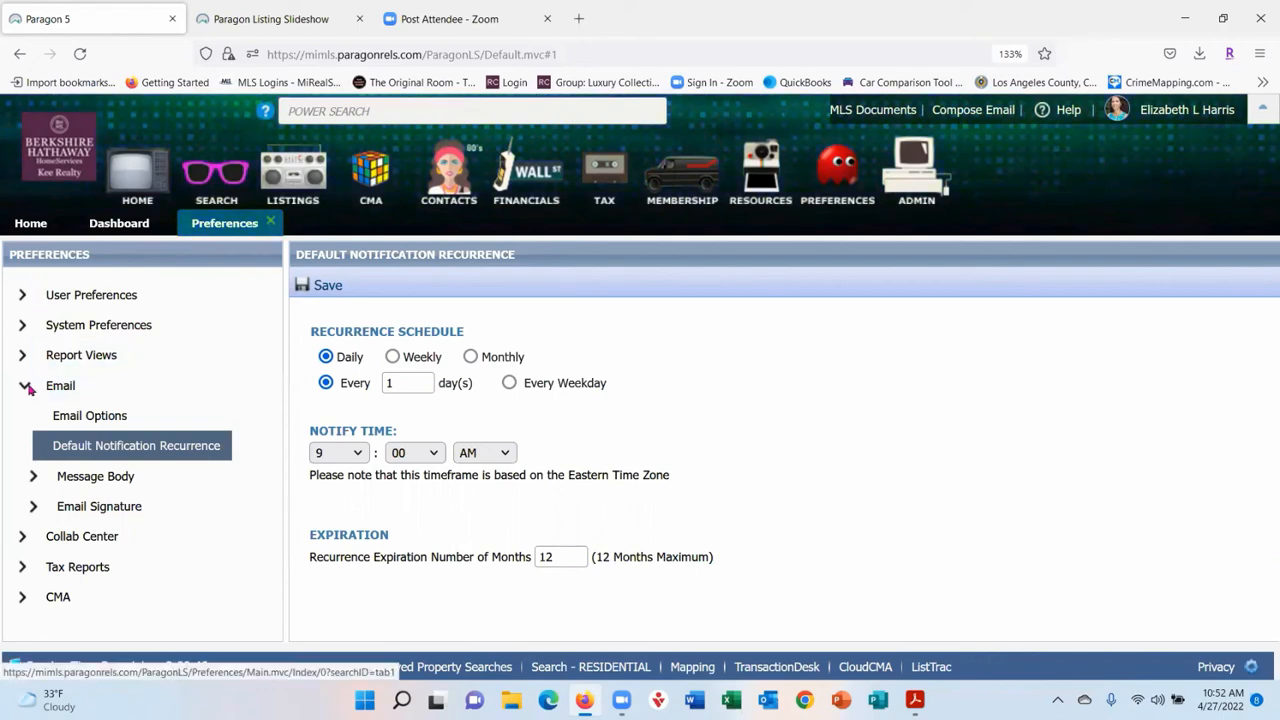
{"action": "left_click", "coordinate": [34, 477]}
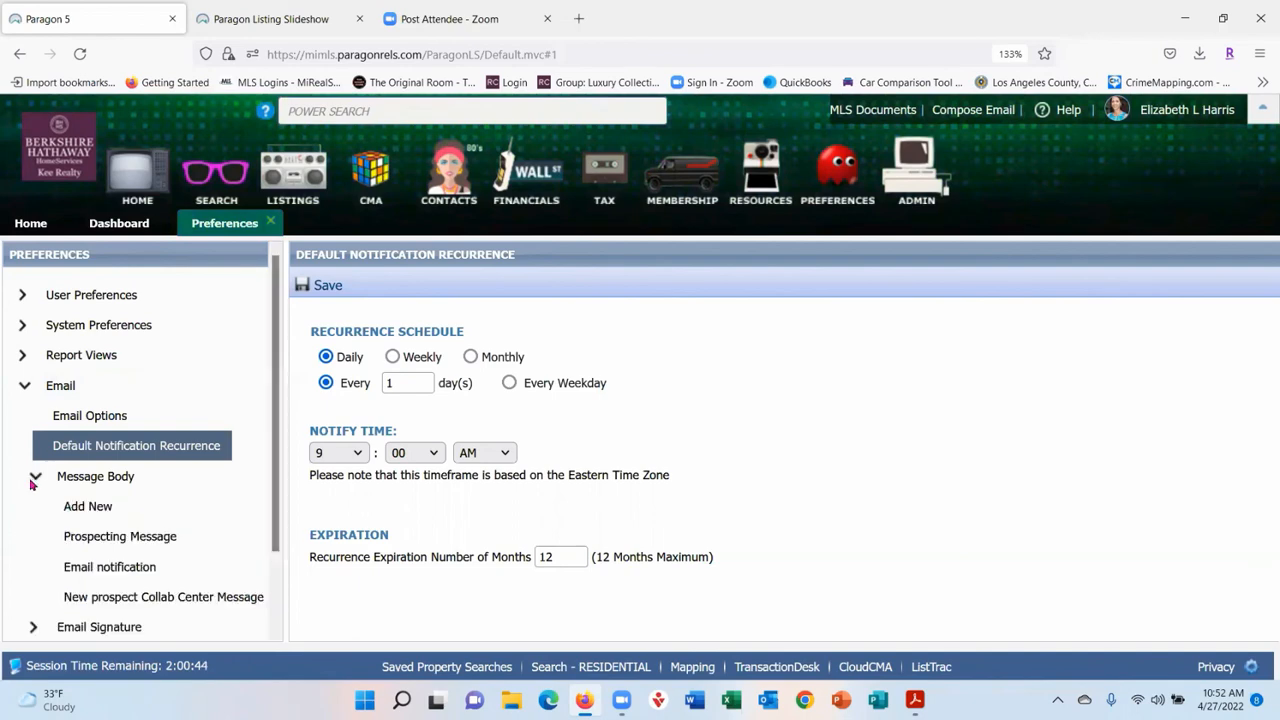
{"action": "scroll", "coordinate": [224, 345], "scroll_direction": "down", "scroll_amount": 1}
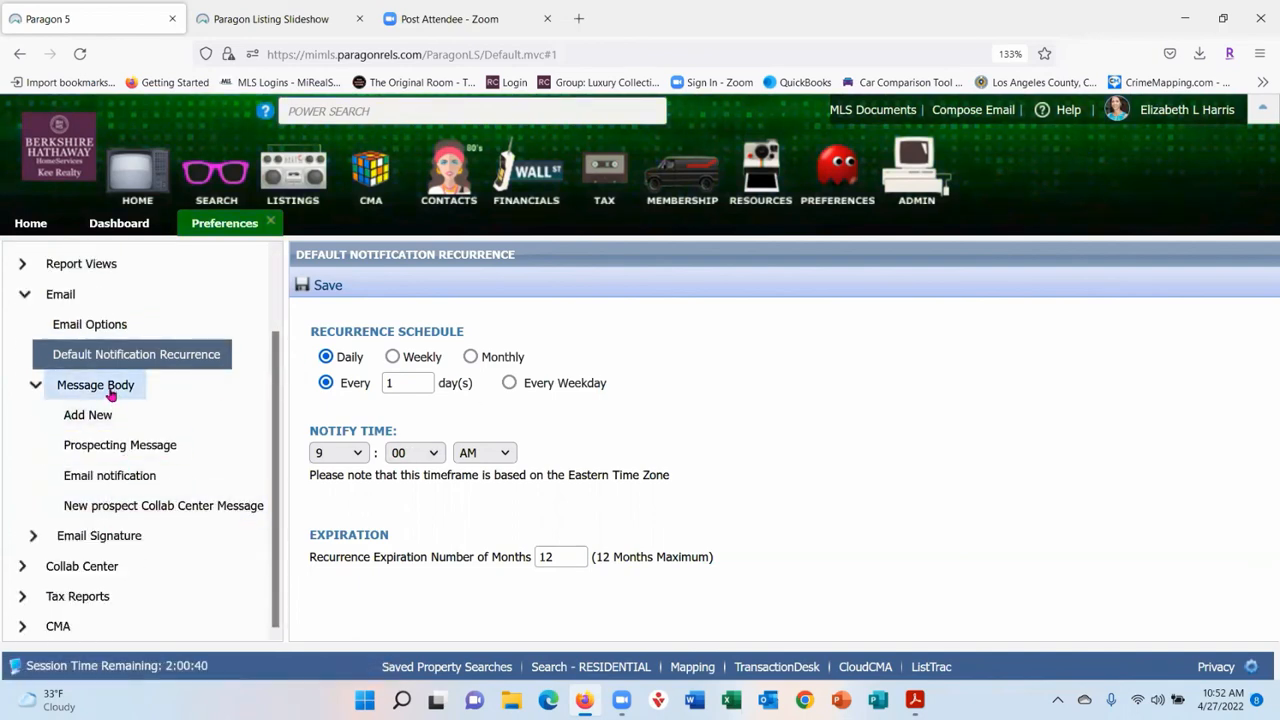
{"action": "left_click", "coordinate": [106, 446]}
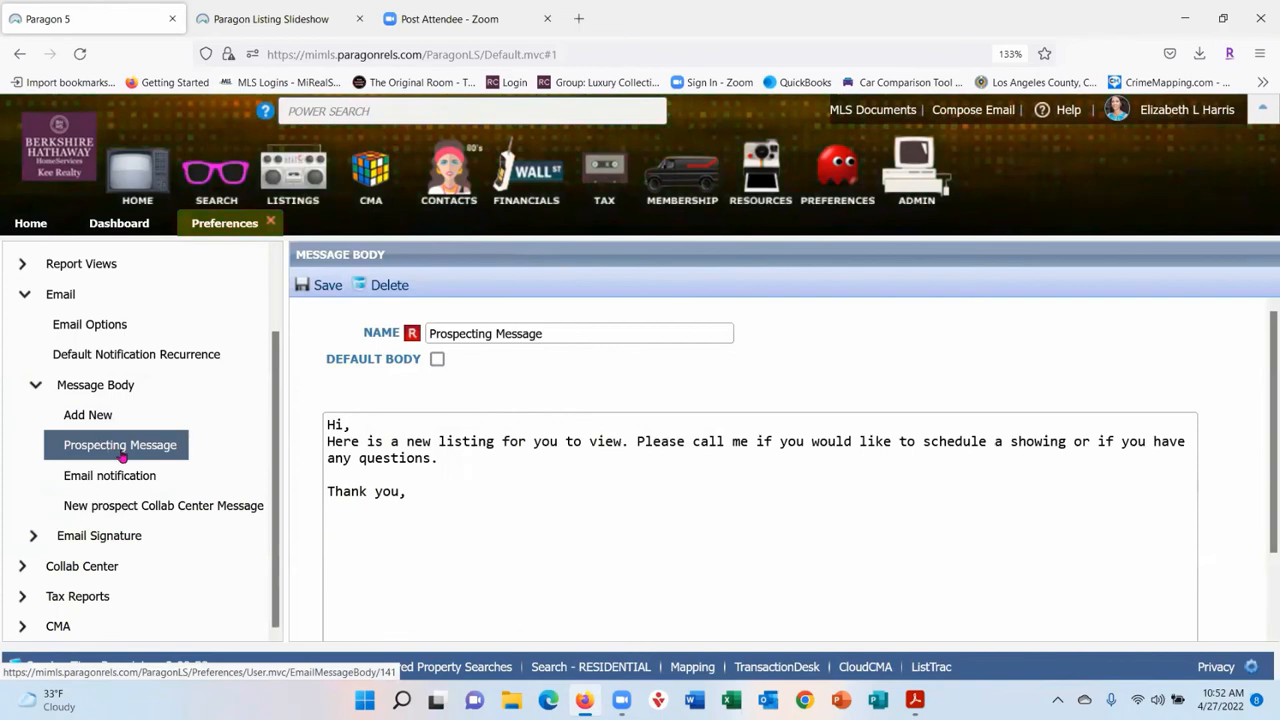
{"action": "left_click", "coordinate": [116, 477]}
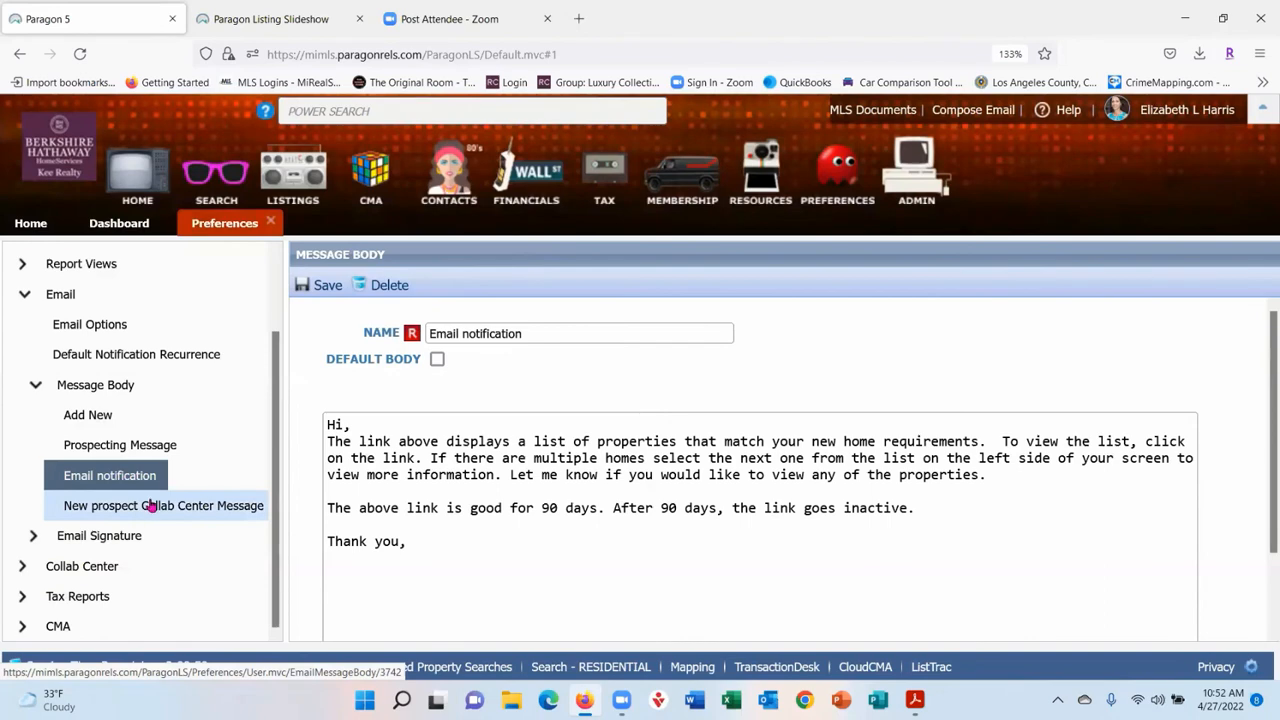
{"action": "left_click", "coordinate": [150, 507]}
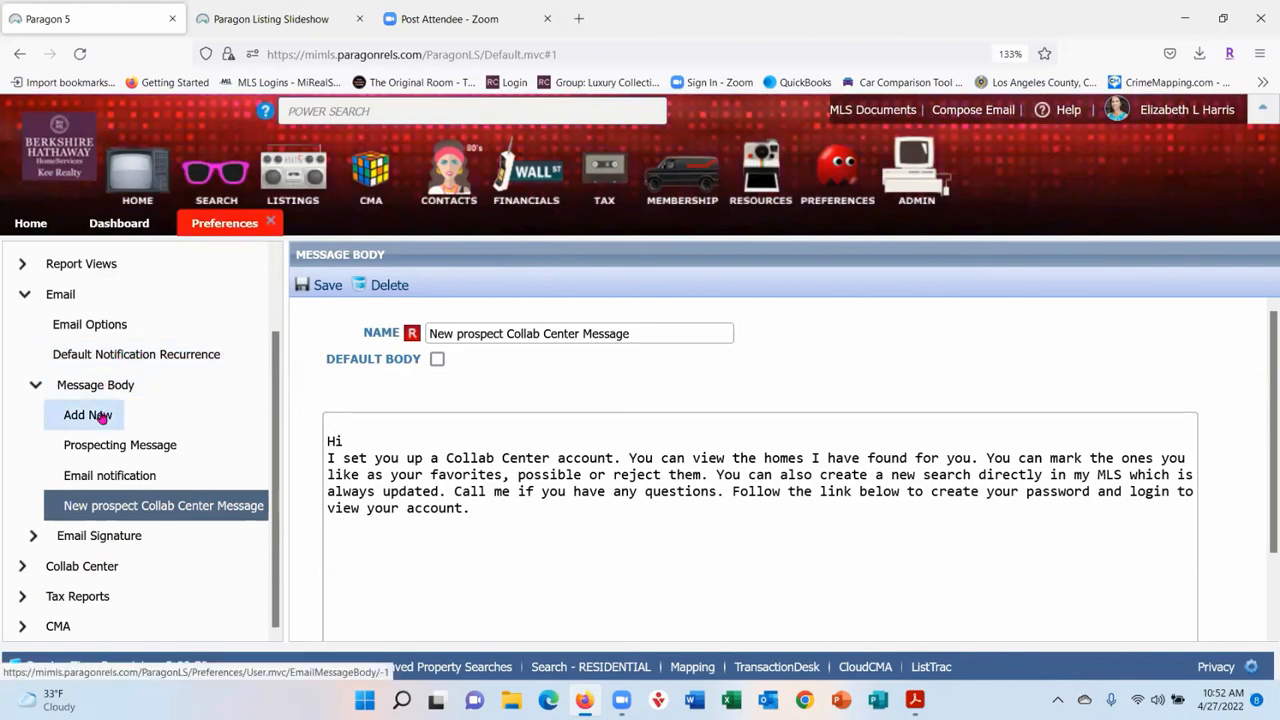
{"action": "left_click", "coordinate": [36, 388]}
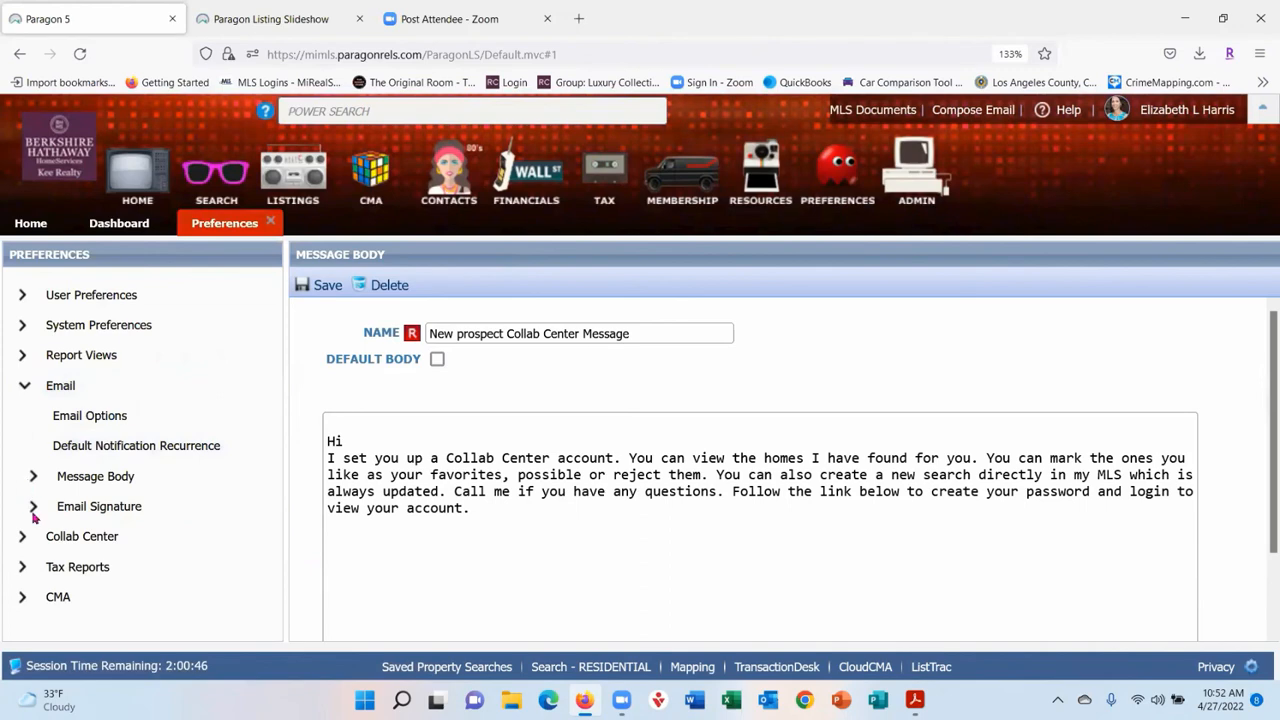
- Open the default Email Signature 1 from the Email Signature list and view the full signature
{"action": "left_click", "coordinate": [33, 507]}
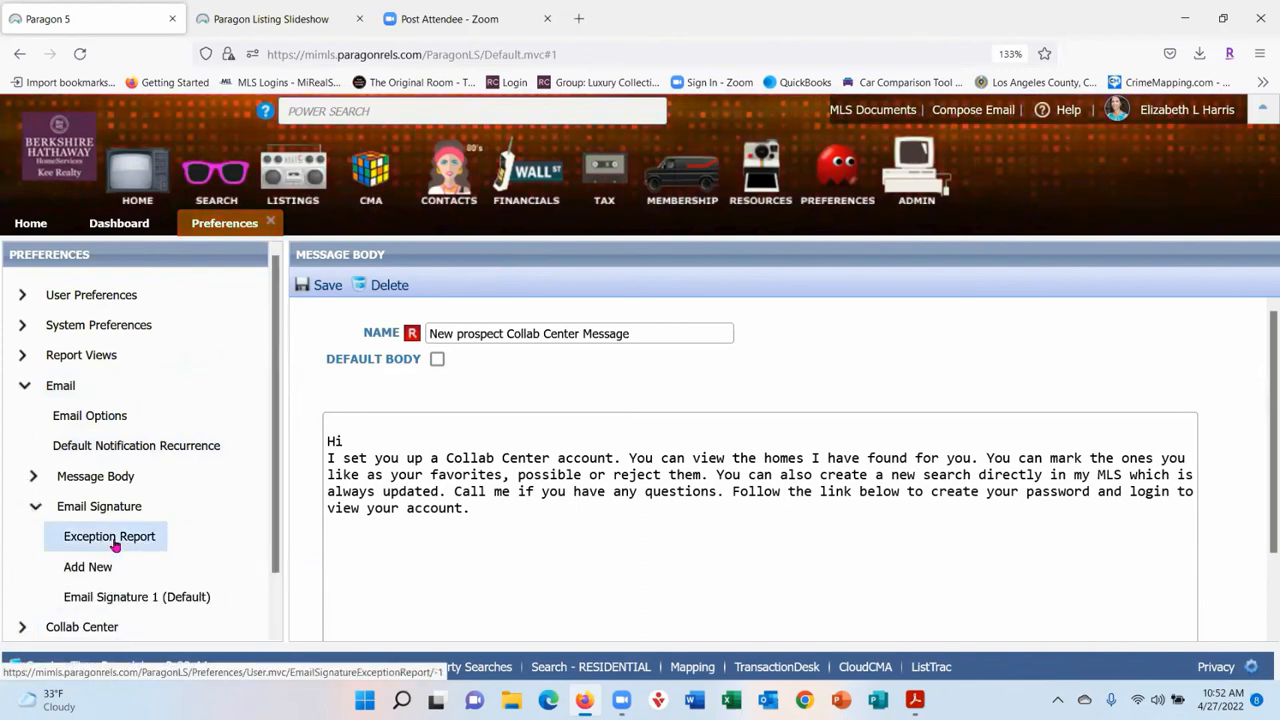
{"action": "left_click", "coordinate": [114, 601]}
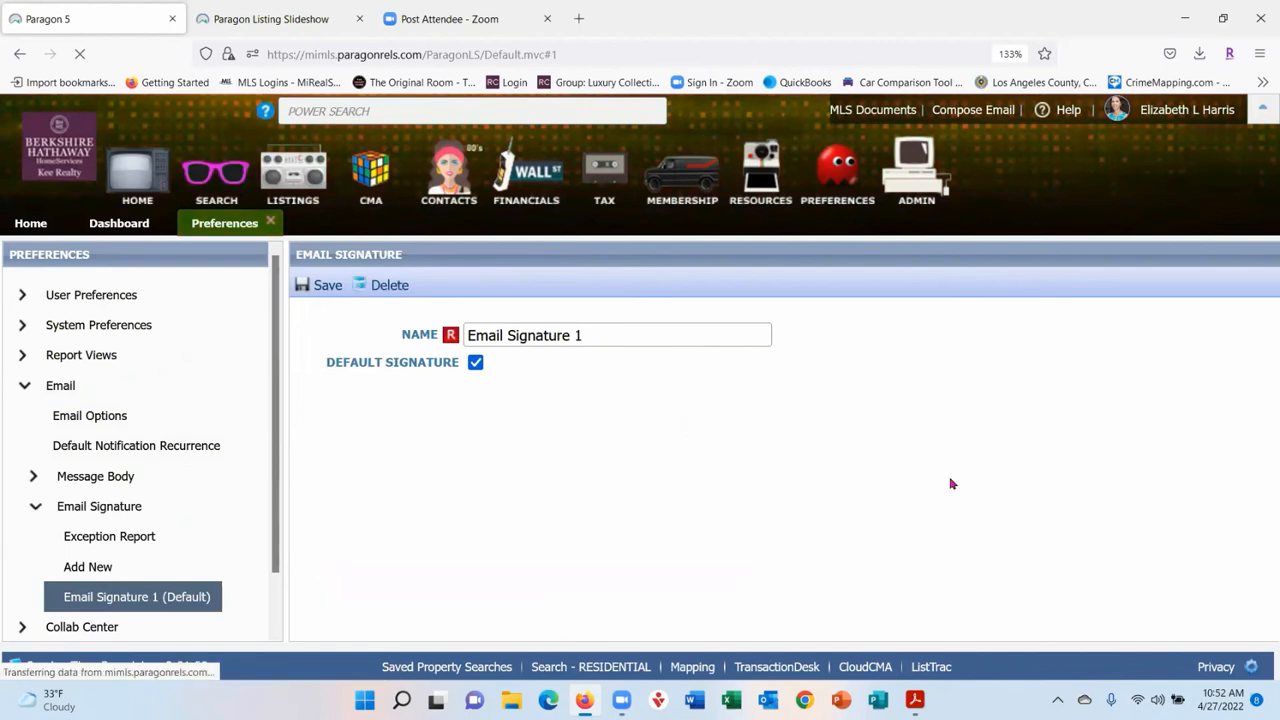
{"action": "scroll", "coordinate": [1180, 343], "scroll_direction": "down", "scroll_amount": 3}
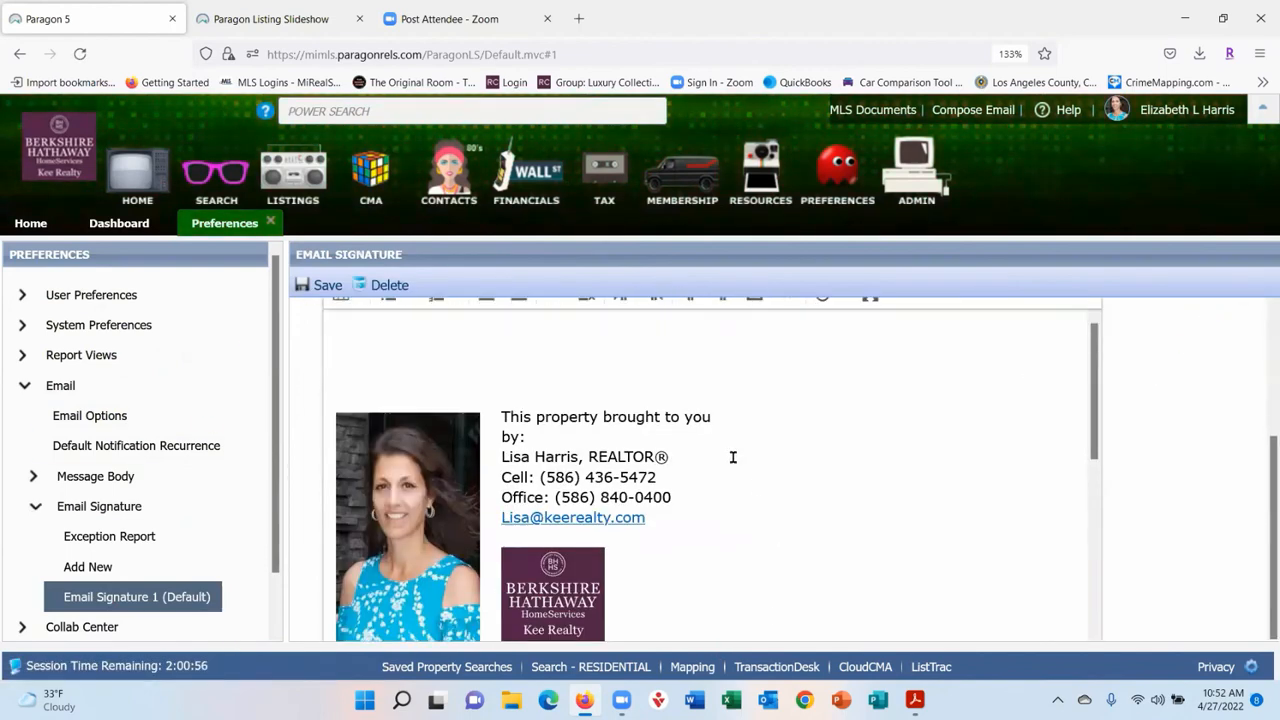
{"action": "scroll", "coordinate": [780, 460], "scroll_direction": "up", "scroll_amount": 3}
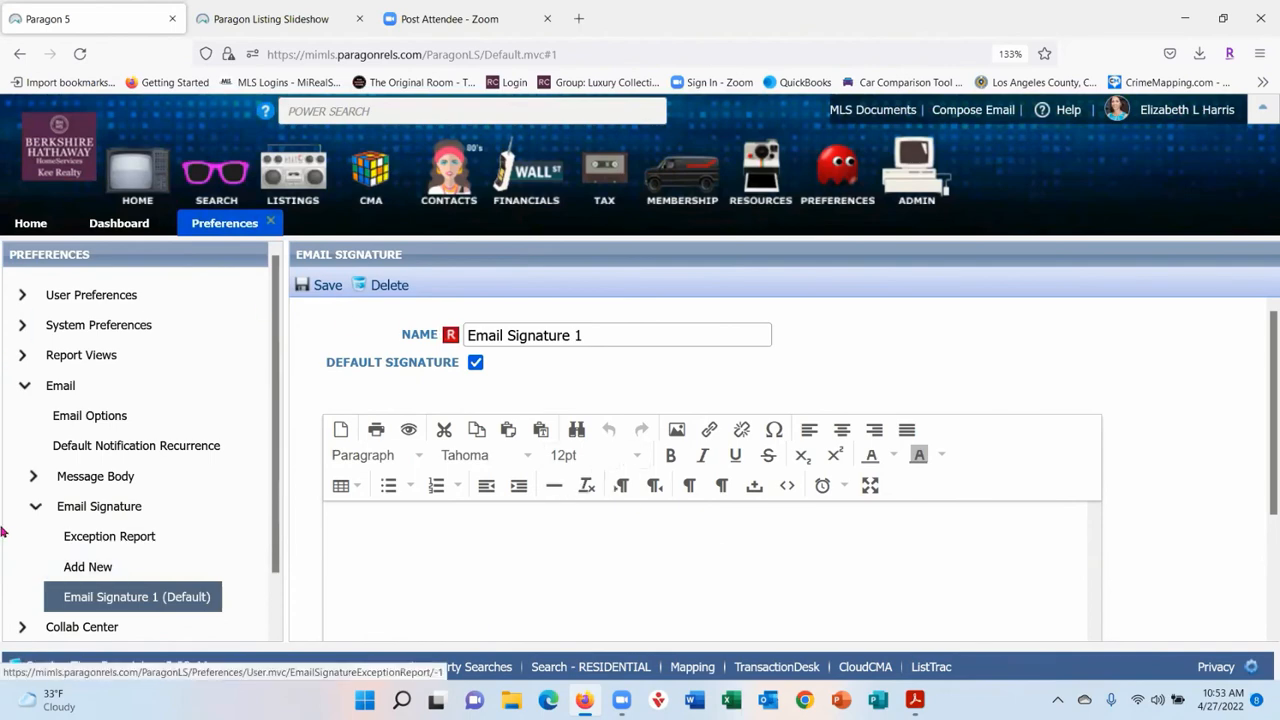
- Collapse Email, expand Collab Center, and view Agent Information and the About Me Page Message
{"action": "left_click", "coordinate": [35, 507]}
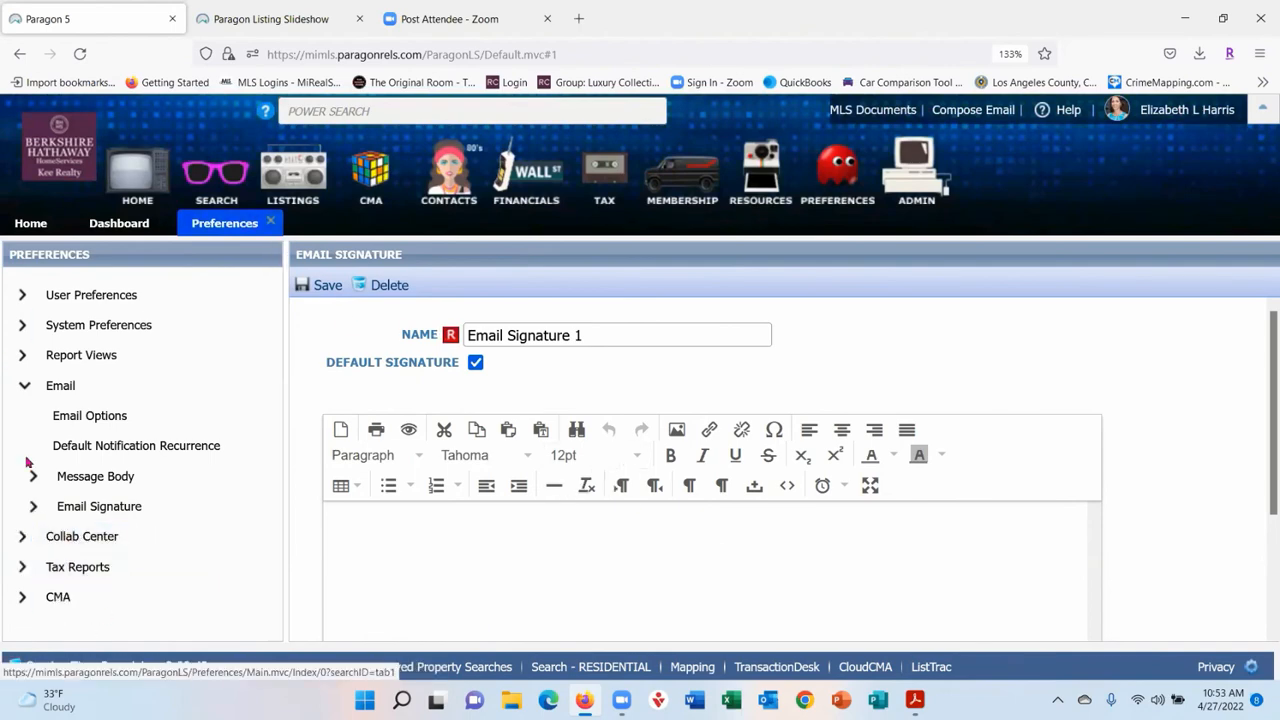
{"action": "left_click", "coordinate": [27, 390]}
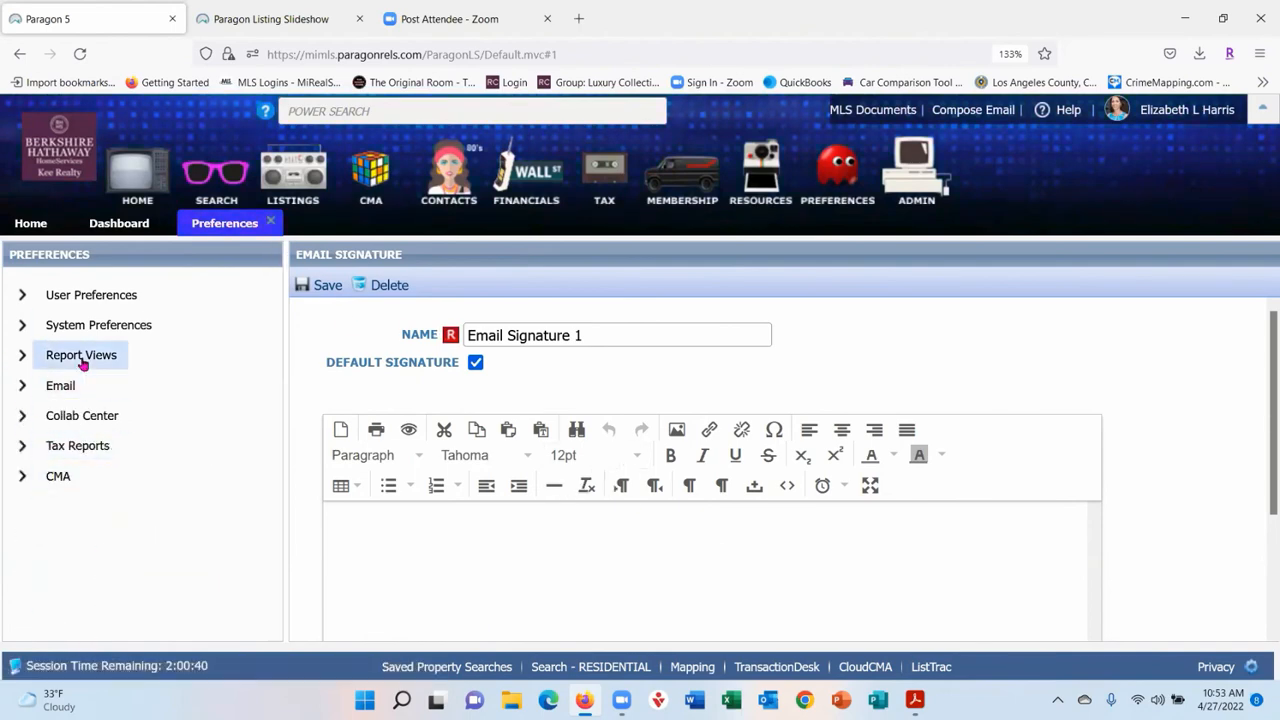
{"action": "left_click", "coordinate": [24, 420]}
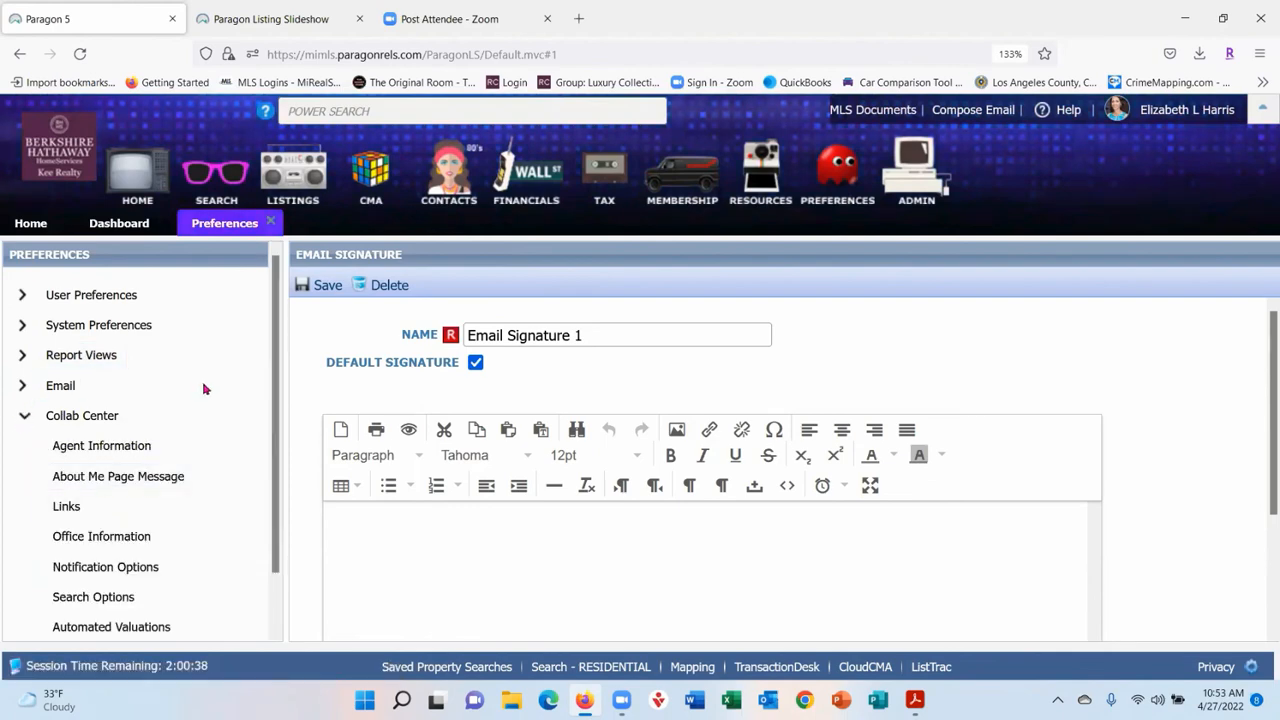
{"action": "scroll", "coordinate": [160, 560], "scroll_direction": "down", "scroll_amount": 1}
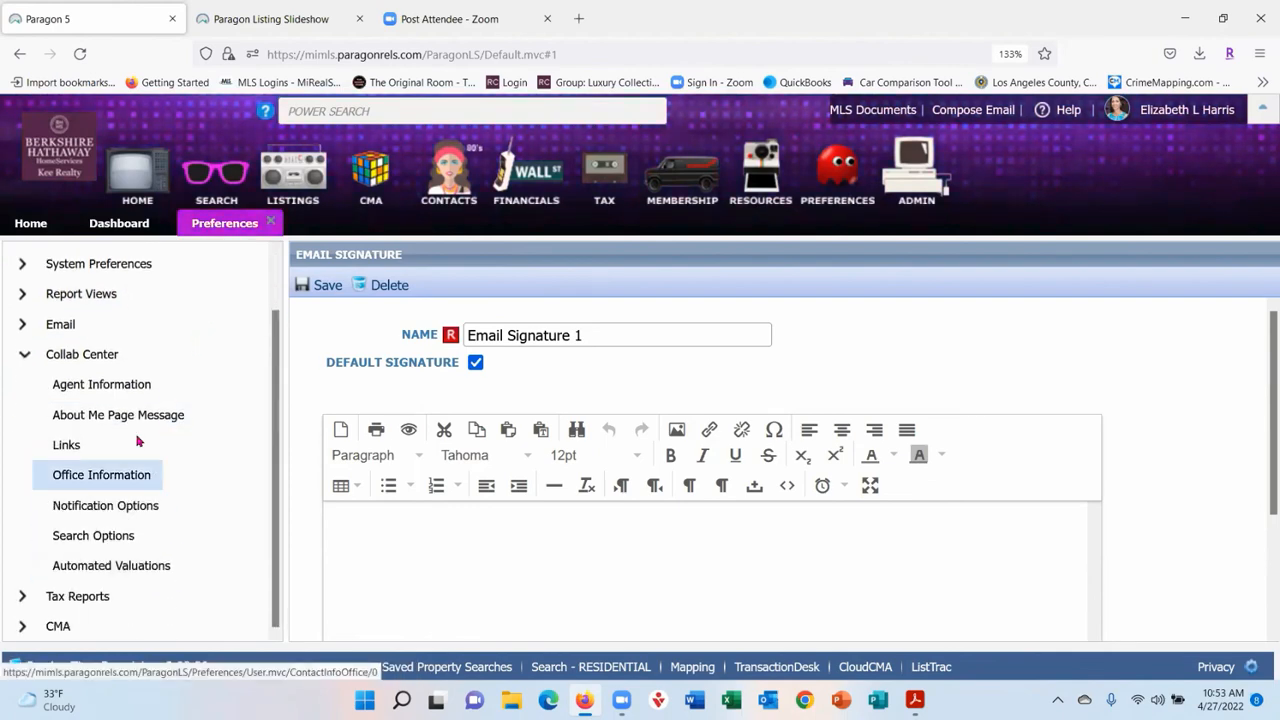
{"action": "left_click", "coordinate": [92, 389]}
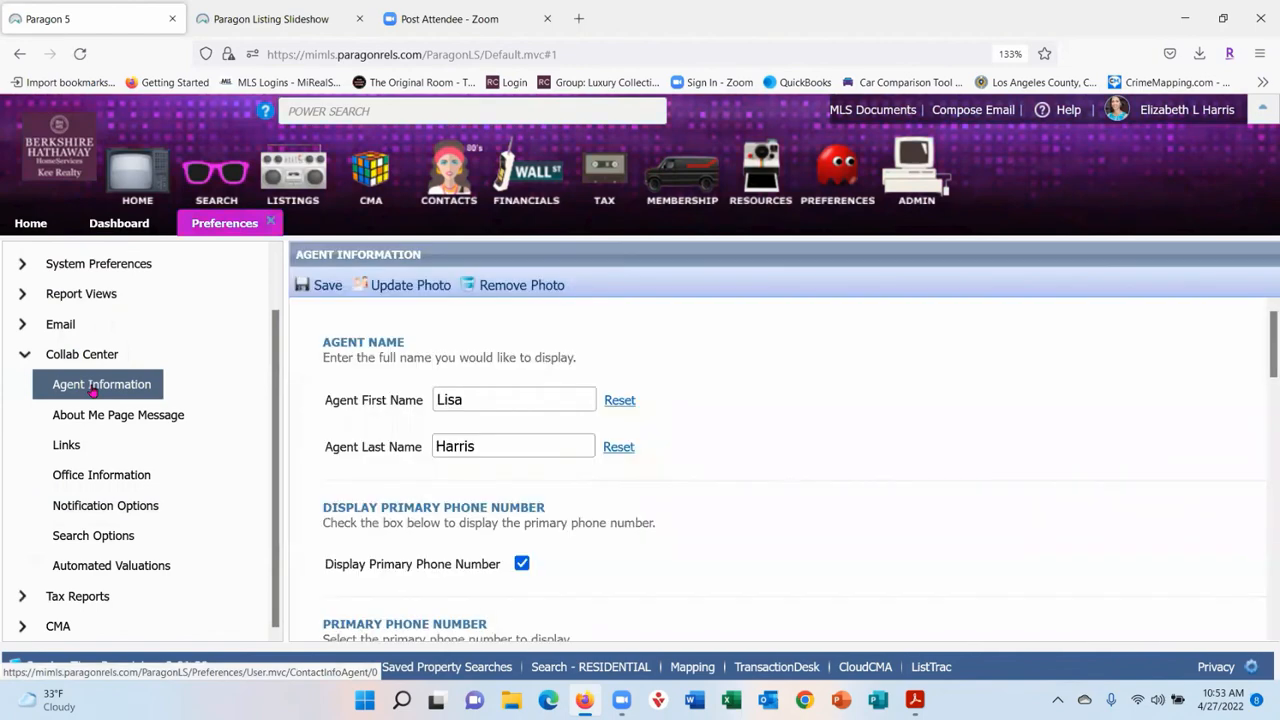
{"action": "left_click", "coordinate": [100, 420]}
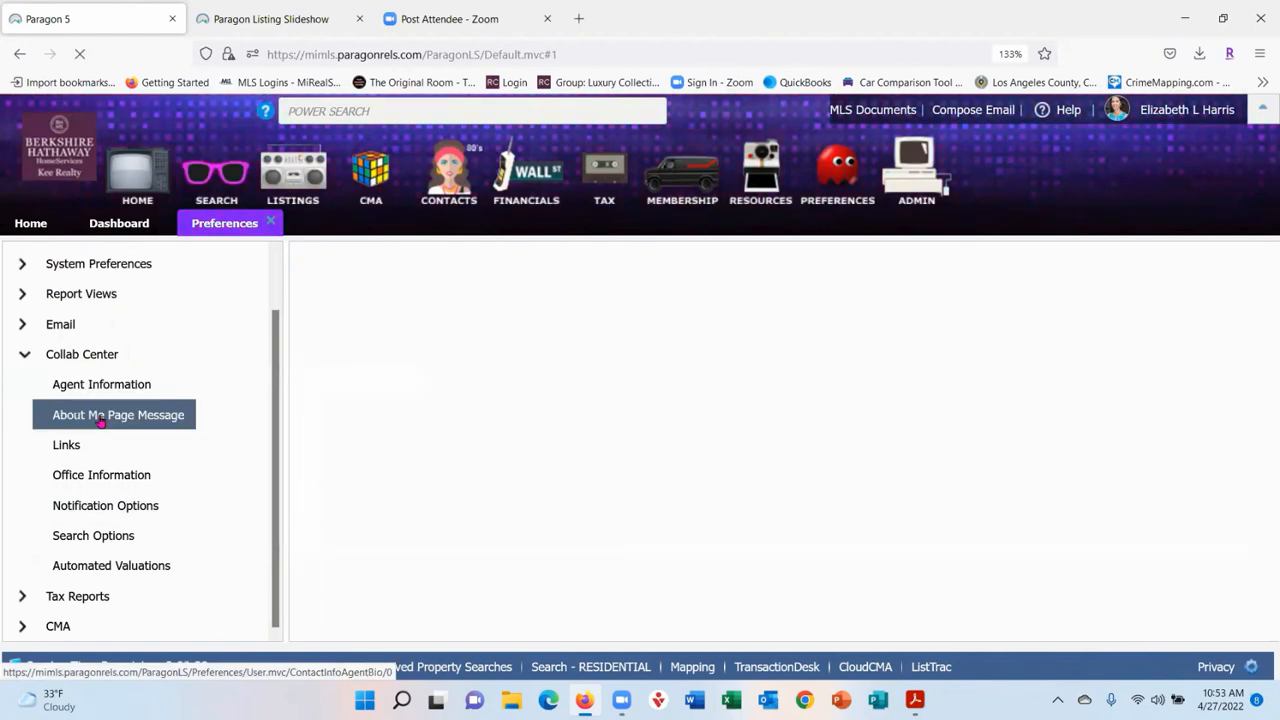
- View Collab Center Links, Office Information and Notification Options, and expand CMA
{"action": "mouse_move", "coordinate": [849, 186]}
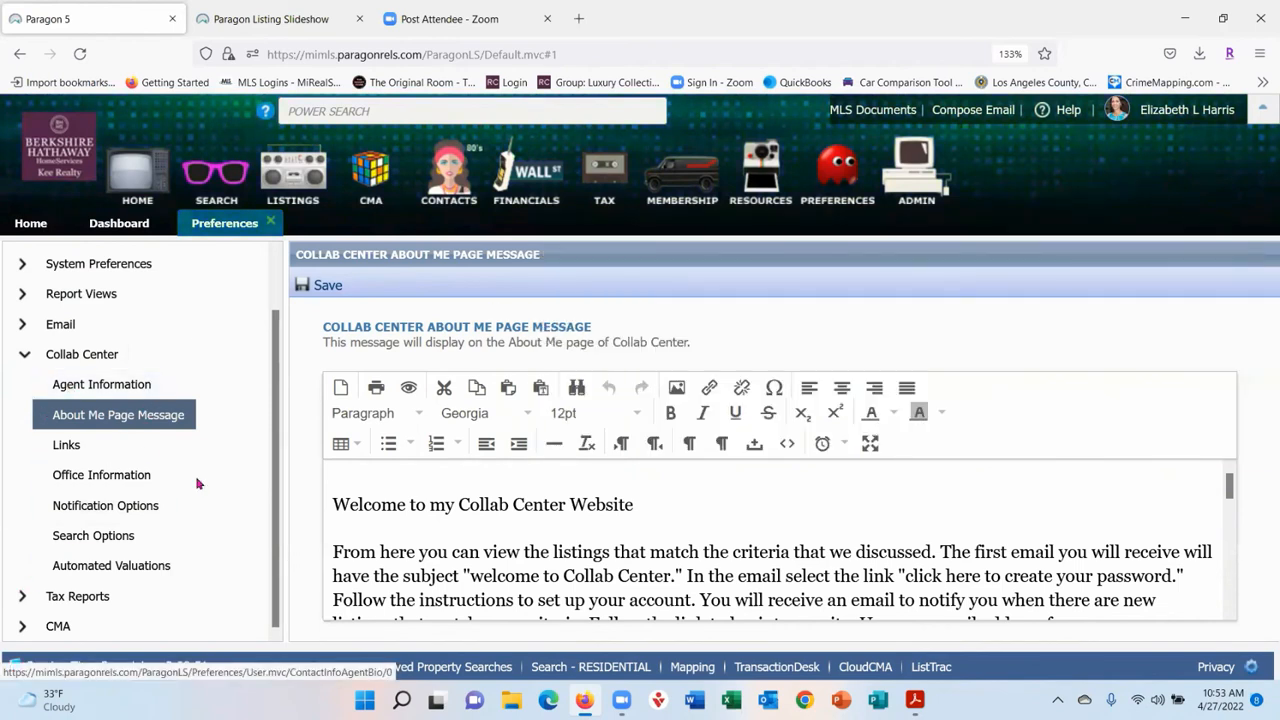
{"action": "left_click", "coordinate": [70, 445]}
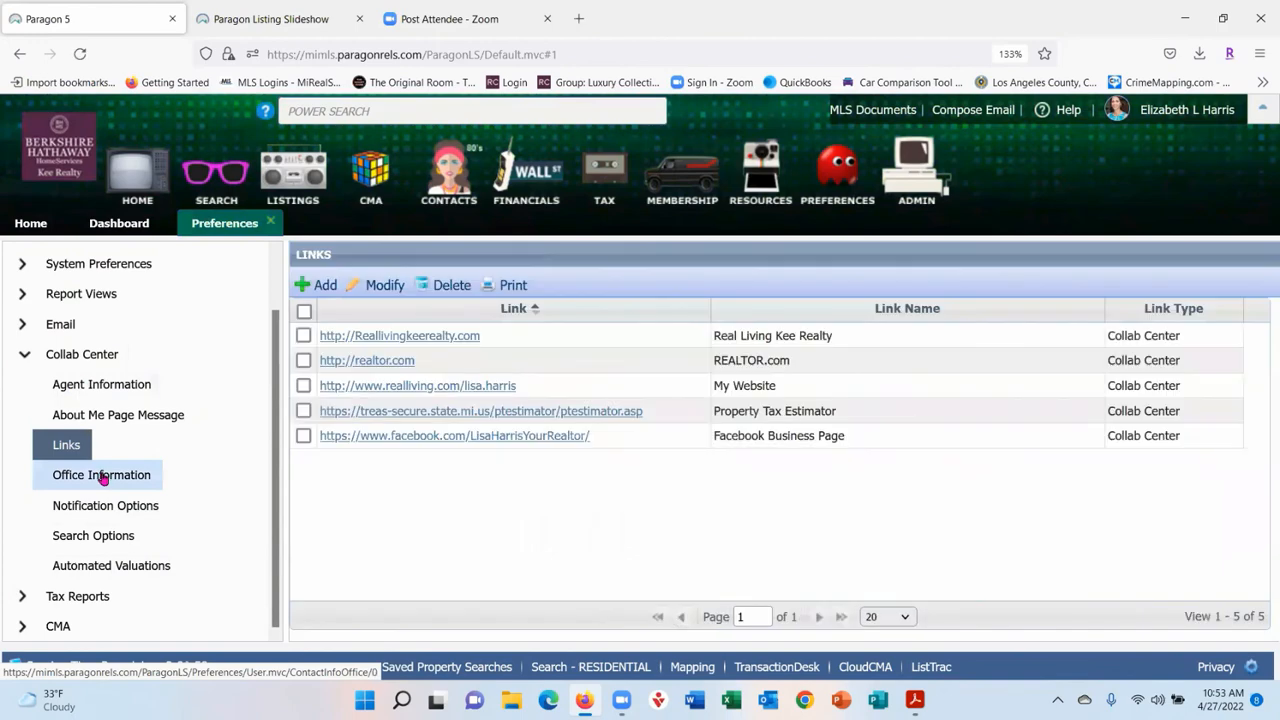
{"action": "left_click", "coordinate": [103, 473]}
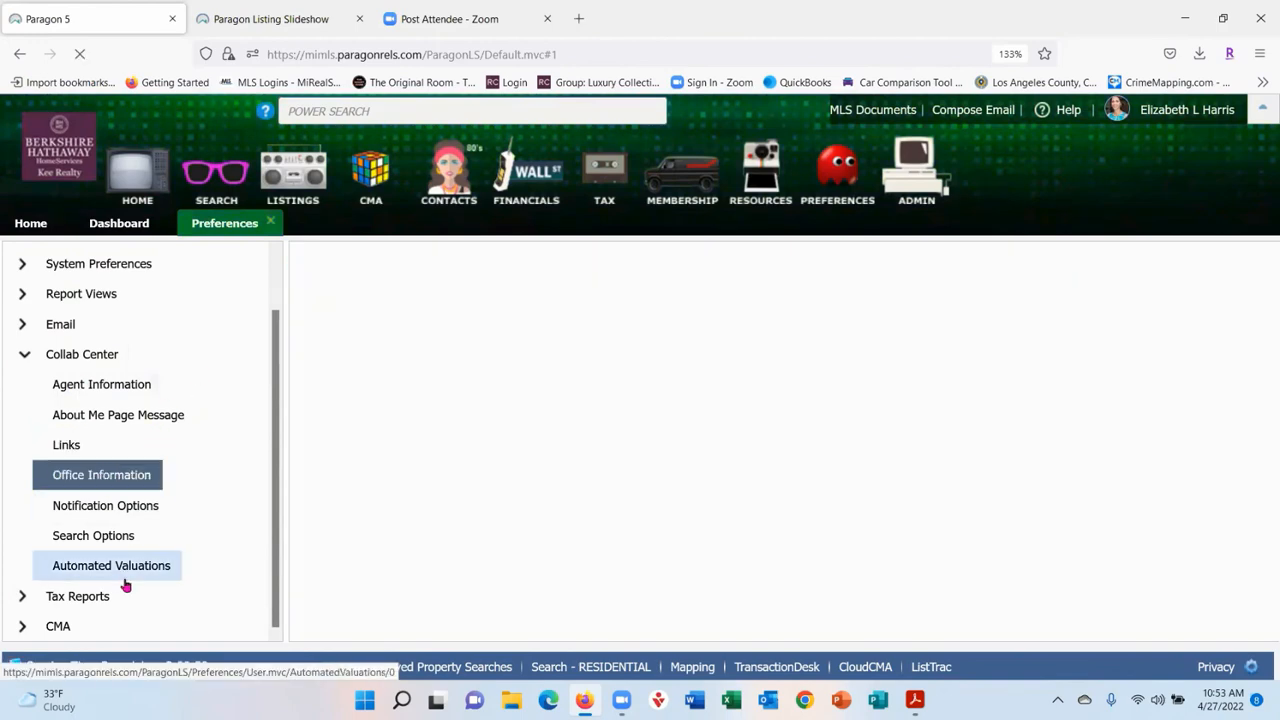
{"action": "left_click", "coordinate": [121, 507]}
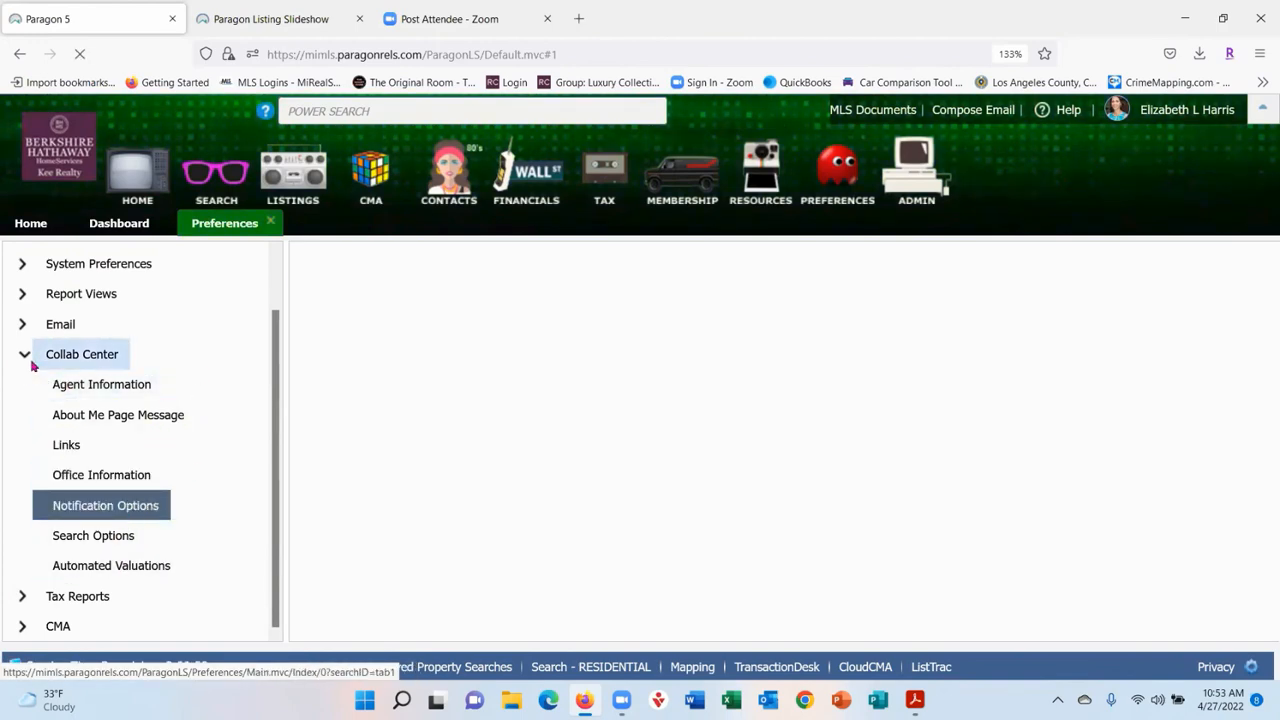
{"action": "left_click", "coordinate": [30, 481]}
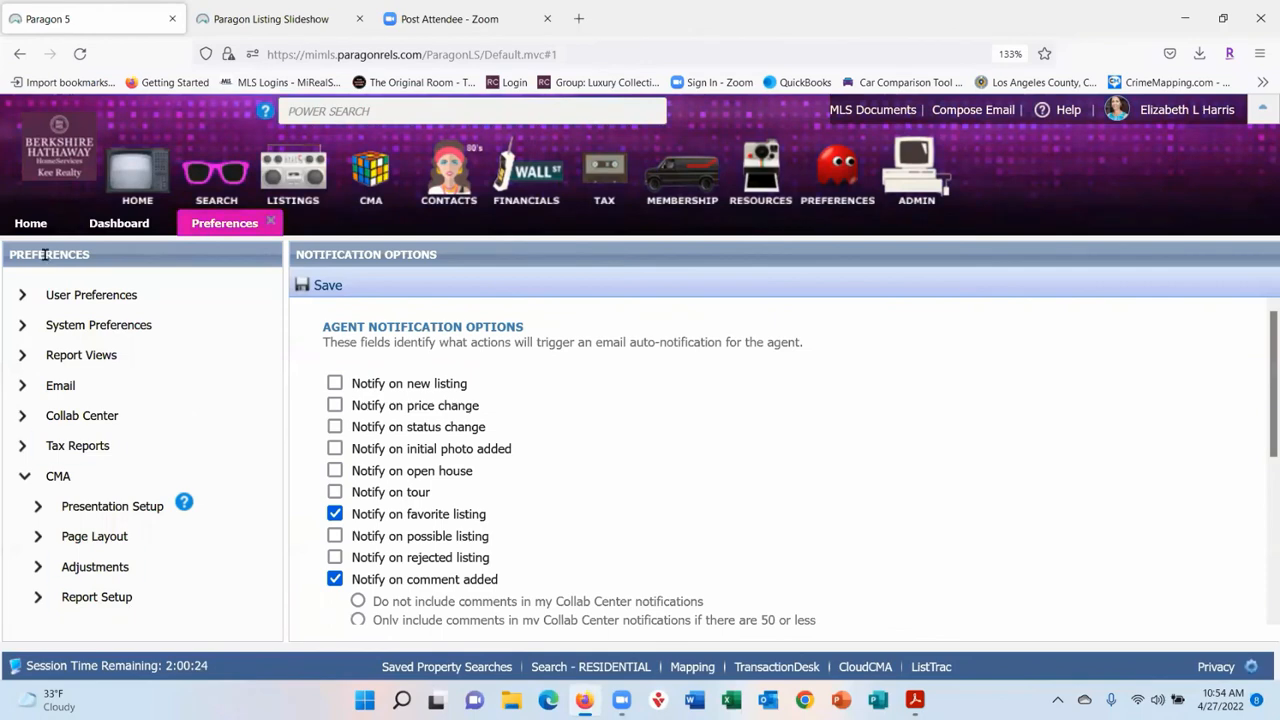
- Keep Beach as the User Interface theme, save it, and close the Preferences tab
{"action": "left_click", "coordinate": [24, 297]}
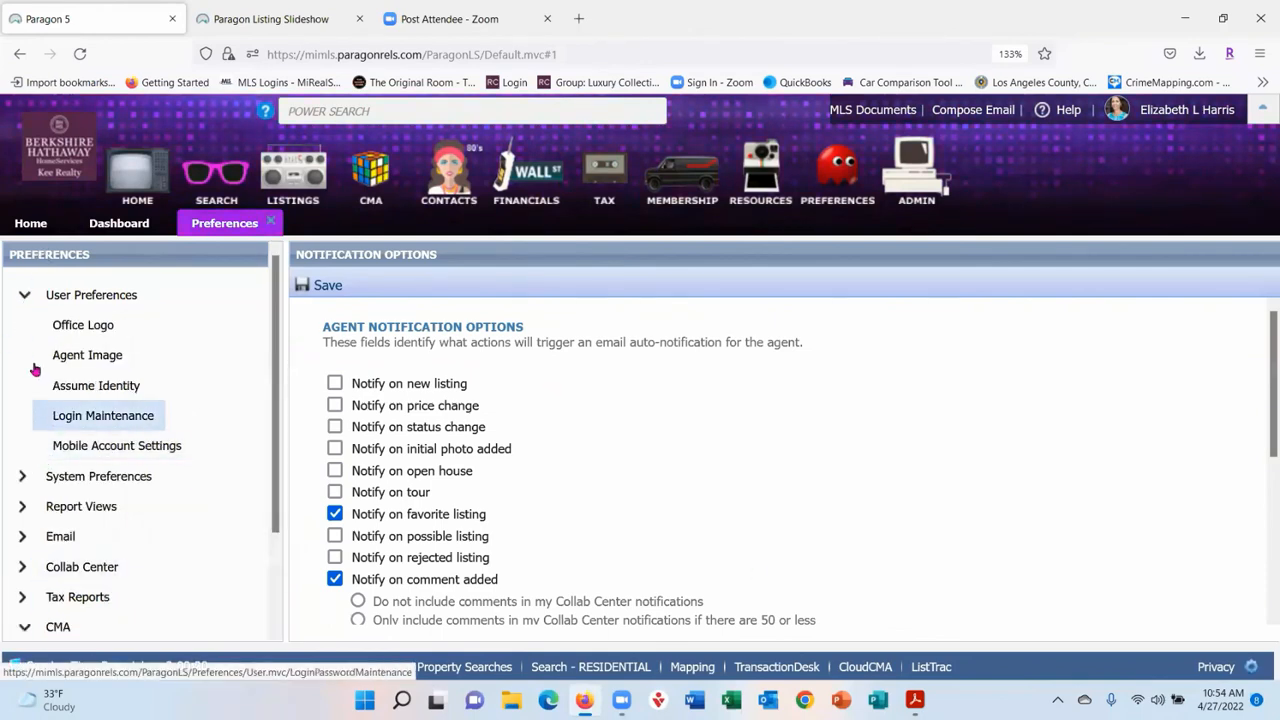
{"action": "left_click", "coordinate": [23, 296]}
{"action": "left_click", "coordinate": [26, 328]}
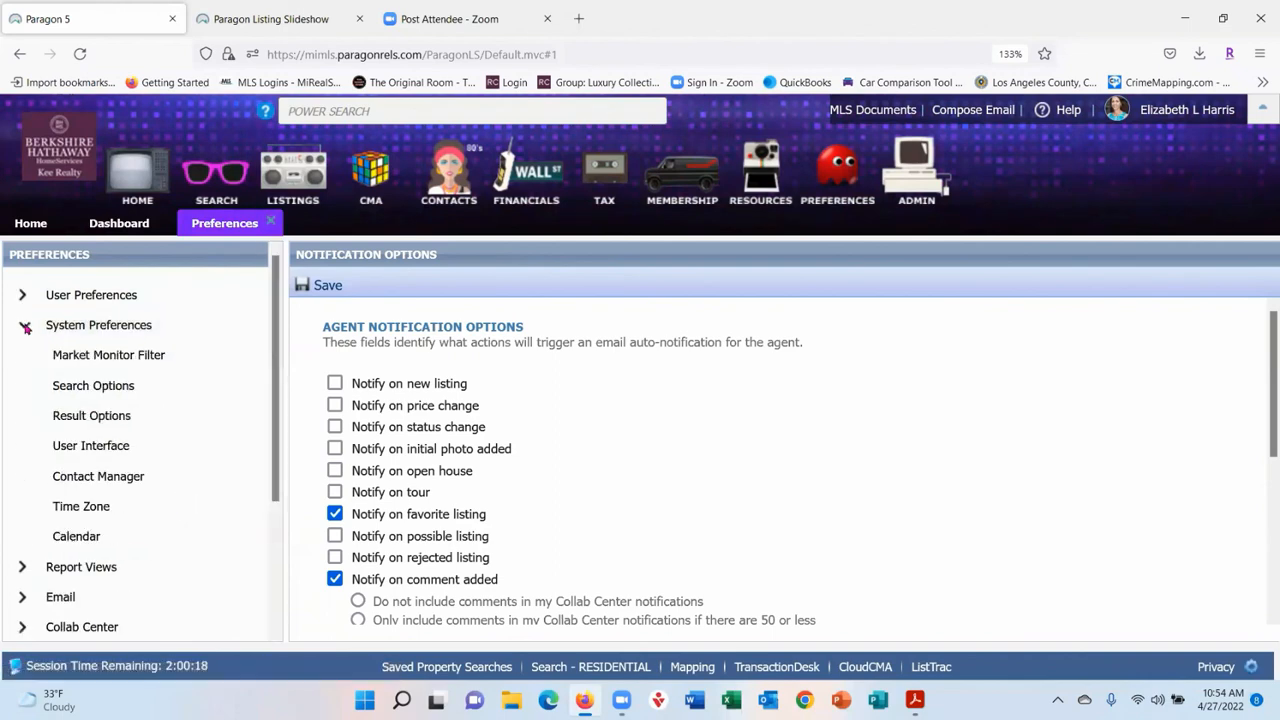
{"action": "left_click", "coordinate": [92, 446]}
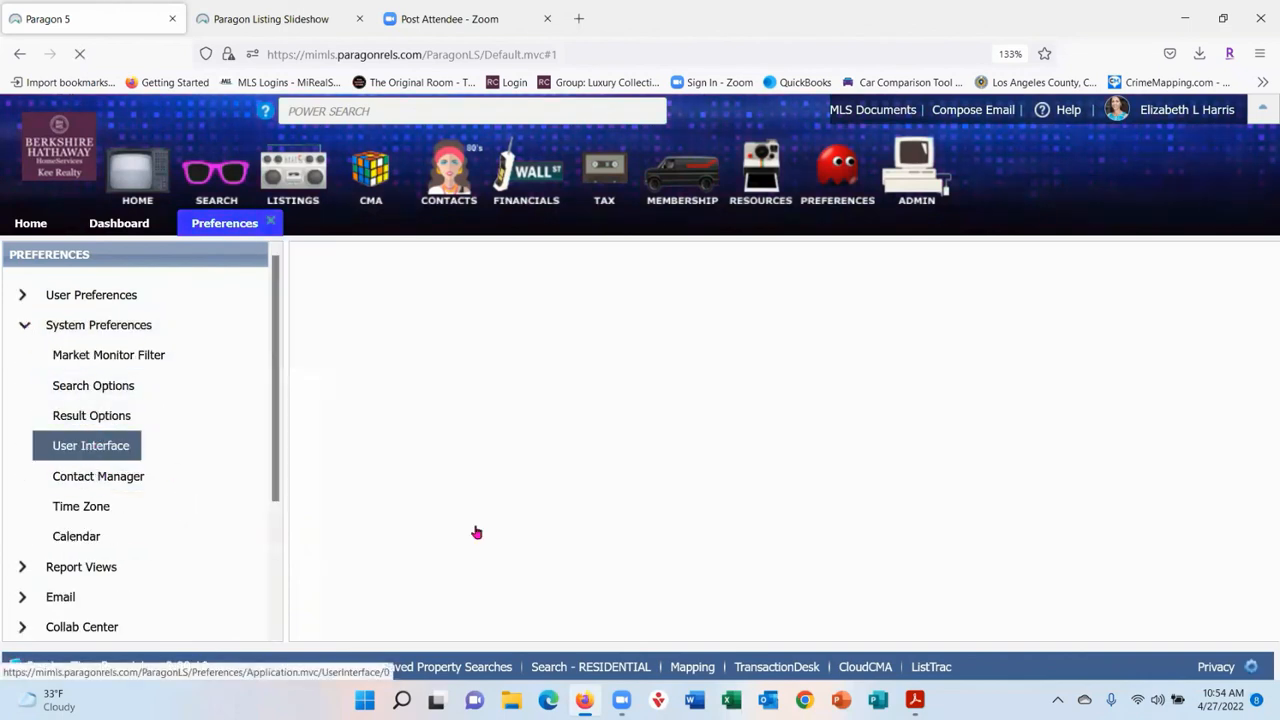
{"action": "left_click", "coordinate": [513, 363]}
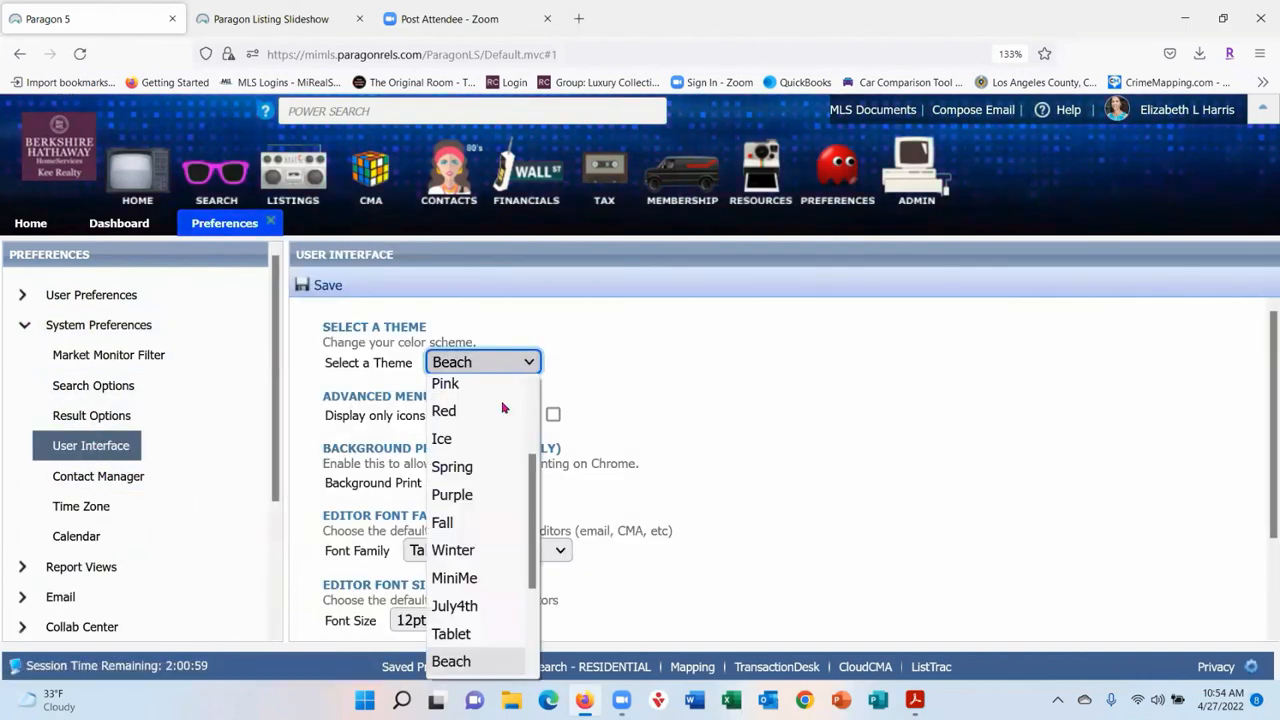
{"action": "left_click", "coordinate": [472, 665]}
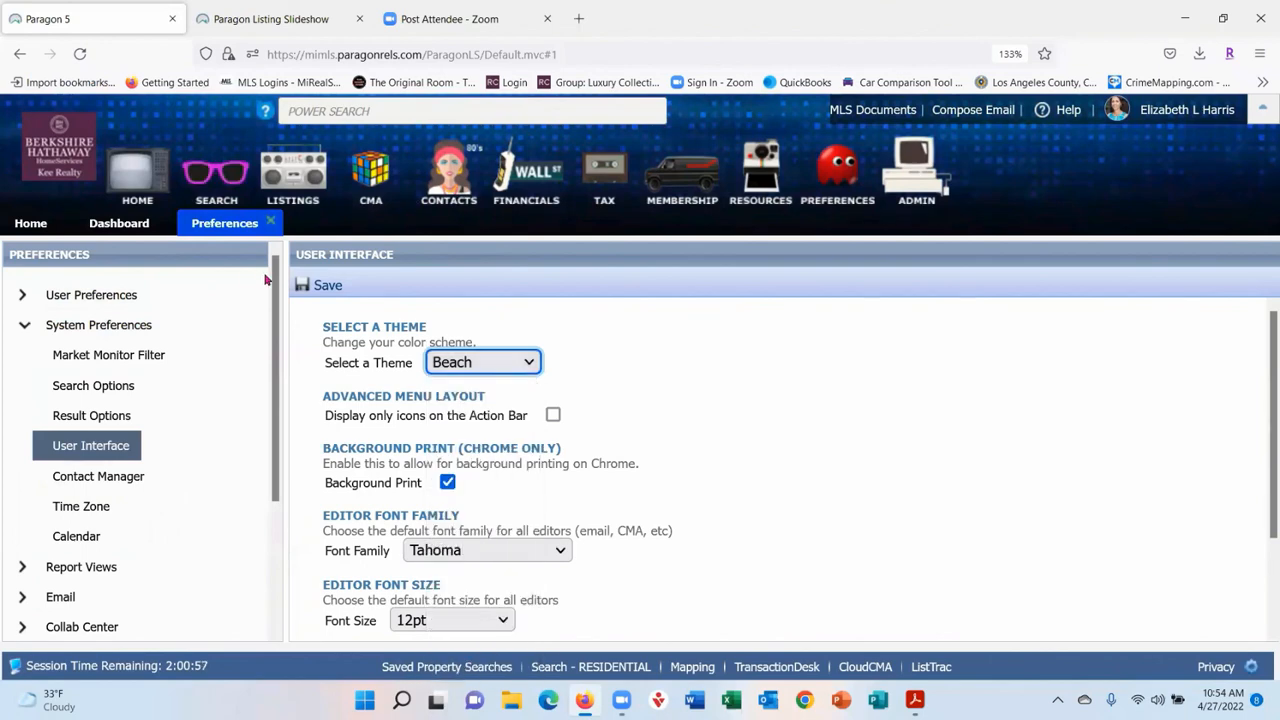
{"action": "left_click", "coordinate": [301, 287]}
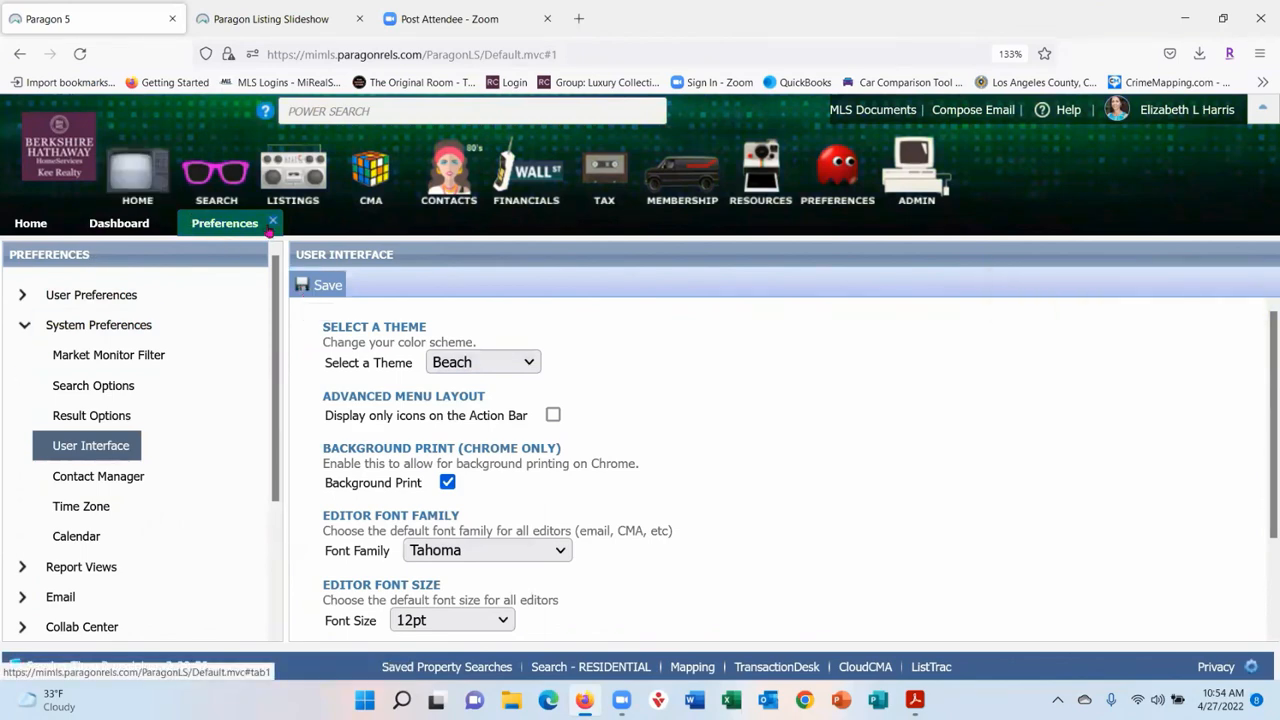
{"action": "left_click", "coordinate": [270, 224]}
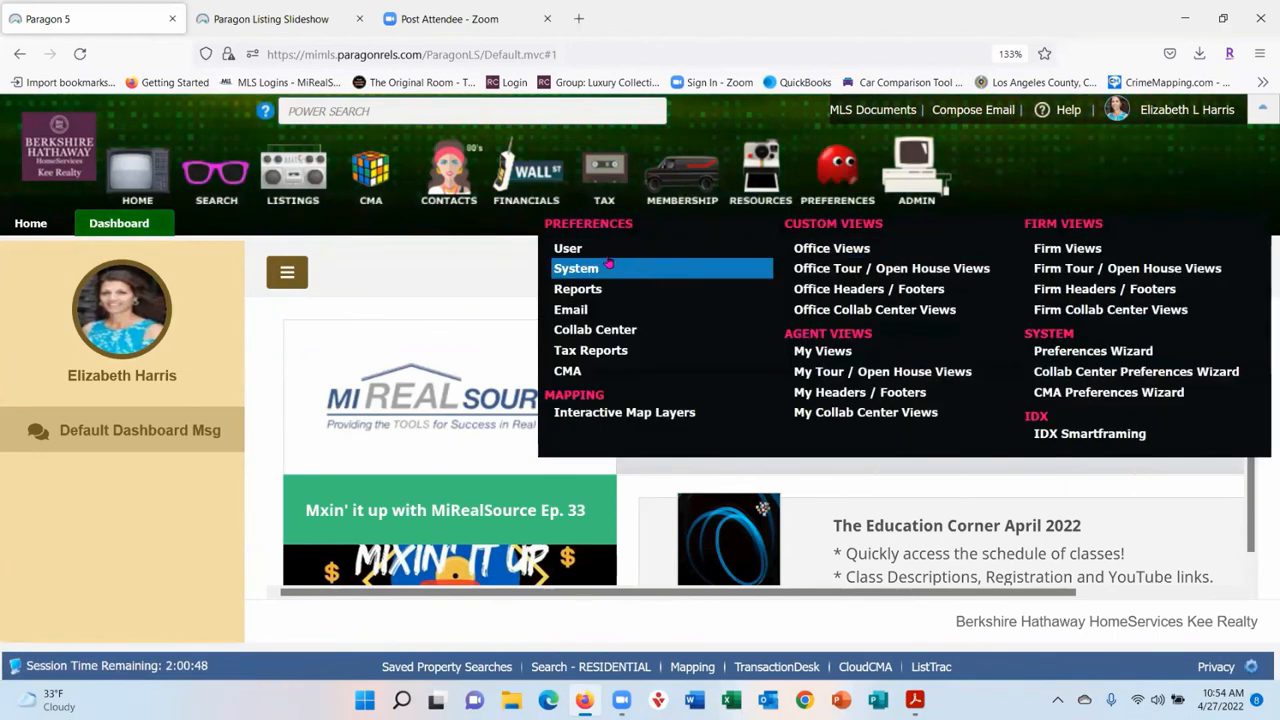
- Reopen Preferences, reconfirm Beach under System > User Interface, save, and close Preferences again
{"action": "left_click", "coordinate": [648, 270]}
{"action": "left_click", "coordinate": [23, 296]}
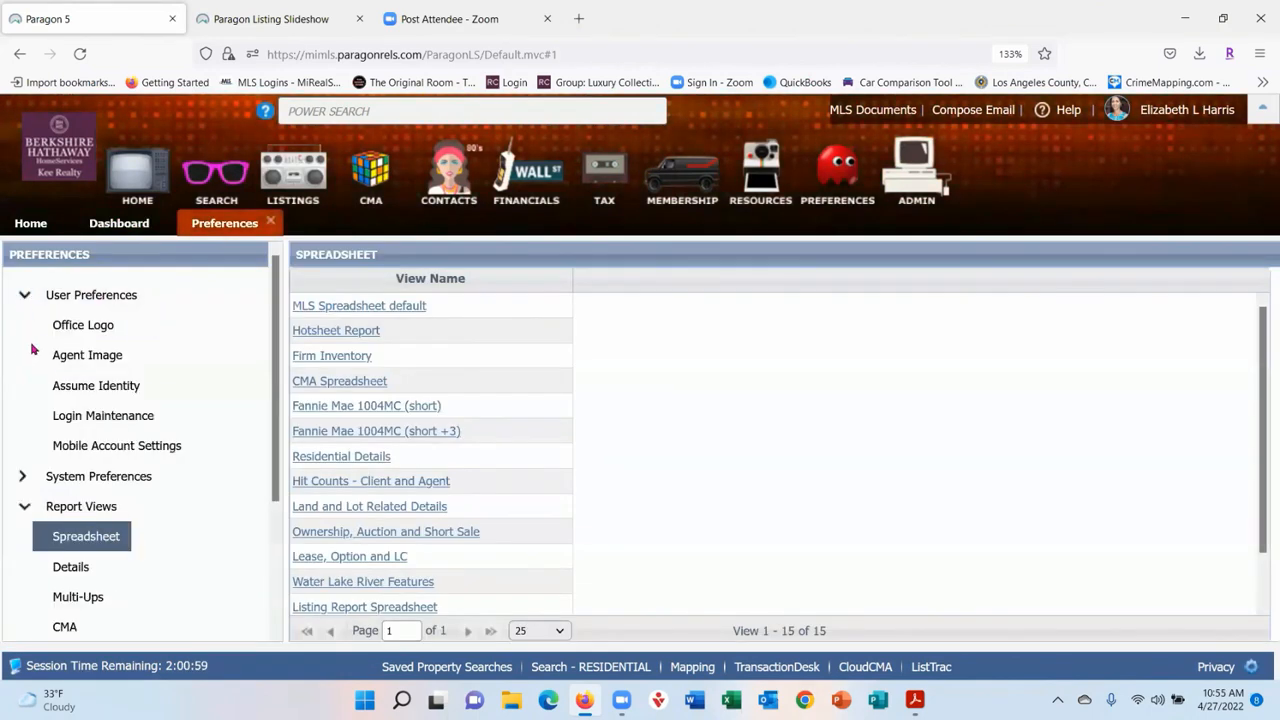
{"action": "left_click", "coordinate": [23, 477]}
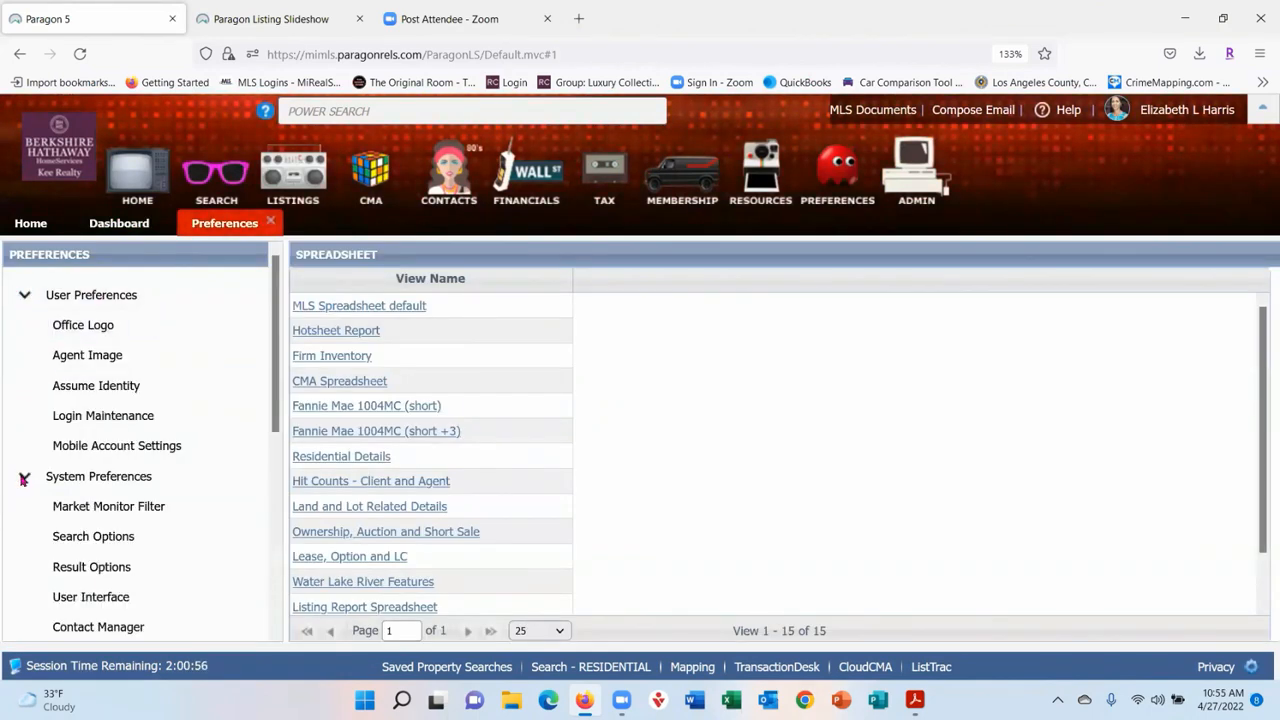
{"action": "left_click", "coordinate": [76, 595]}
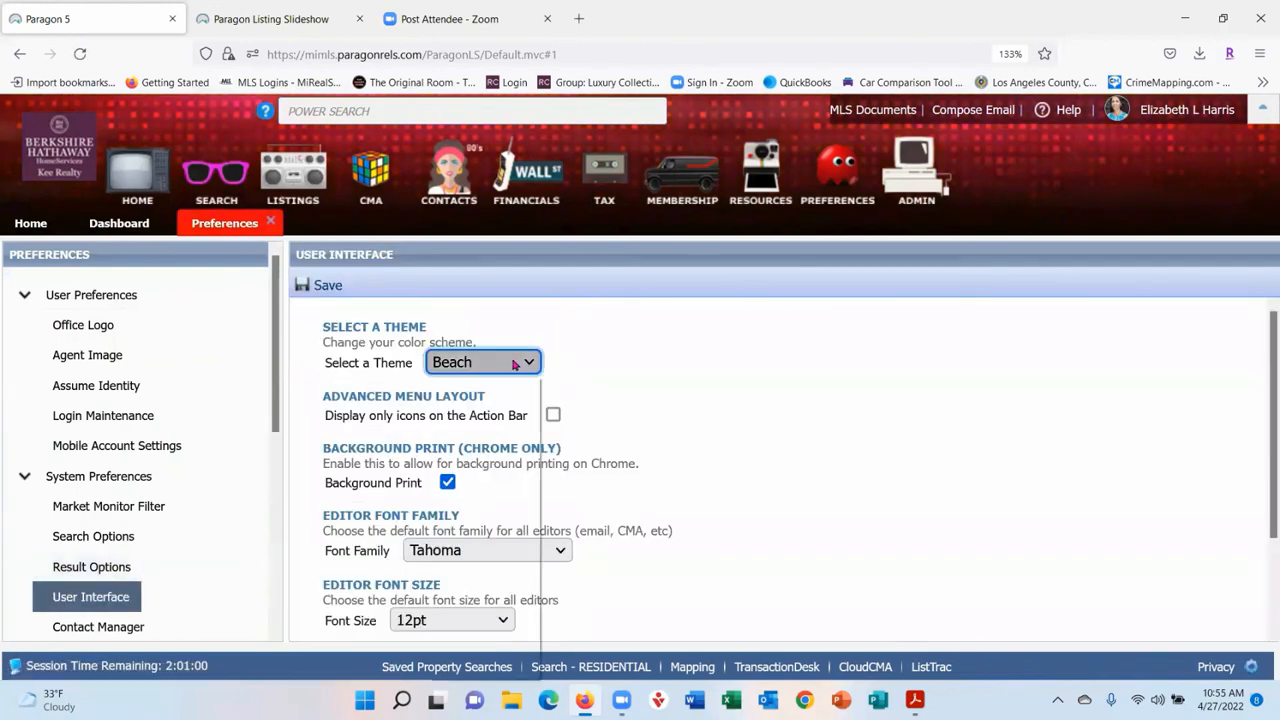
{"action": "left_click", "coordinate": [525, 362]}
{"action": "scroll", "coordinate": [508, 437], "scroll_direction": "up", "scroll_amount": 2}
{"action": "scroll", "coordinate": [508, 437], "scroll_direction": "down", "scroll_amount": 3}
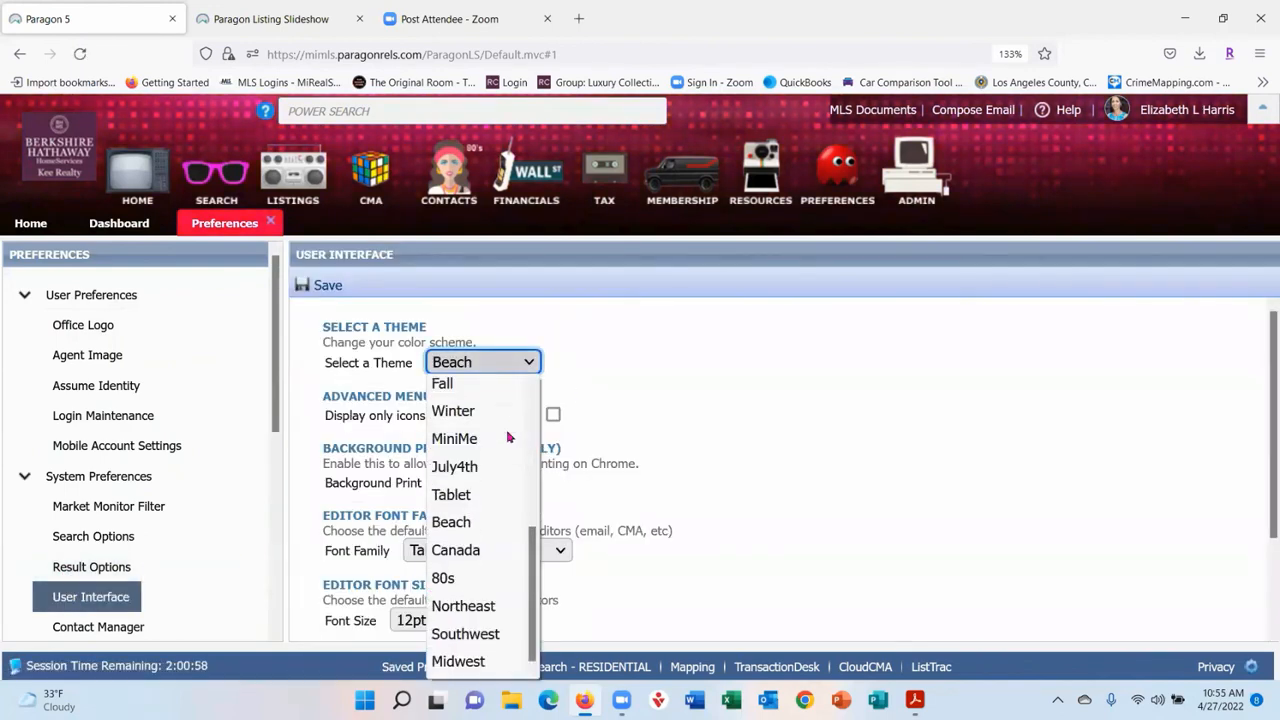
{"action": "left_click", "coordinate": [451, 524]}
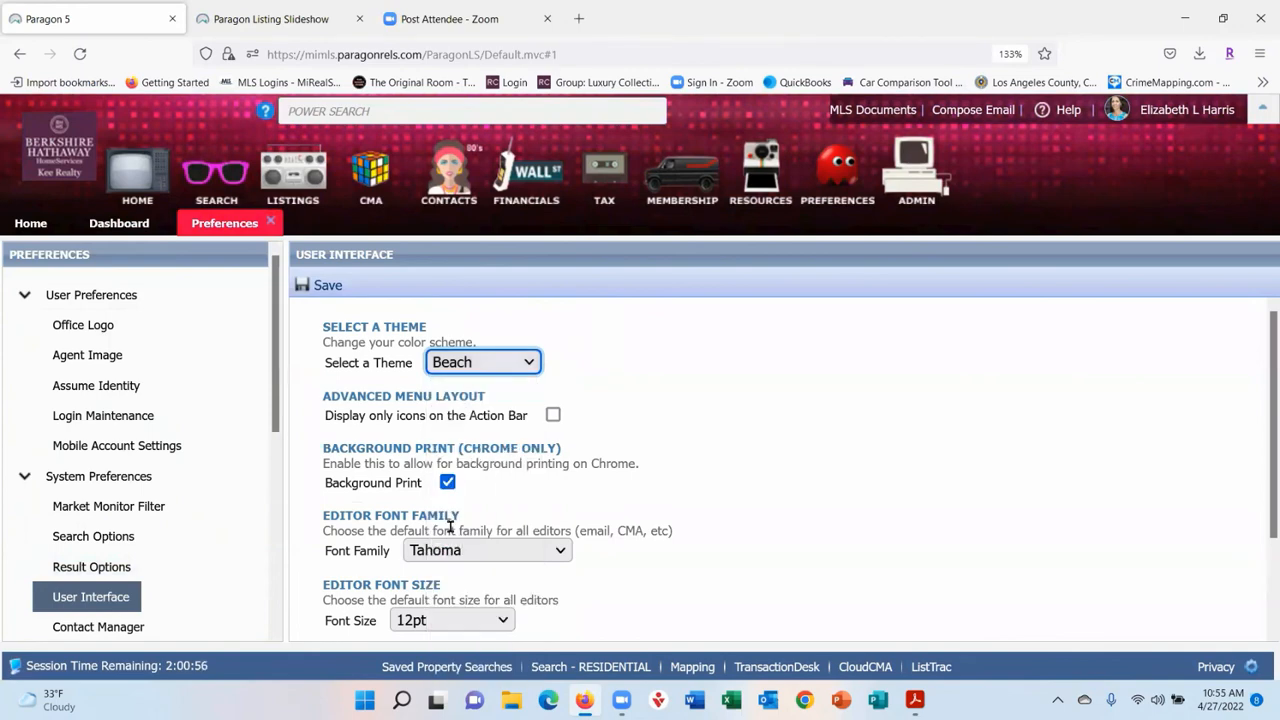
{"action": "left_click", "coordinate": [326, 287]}
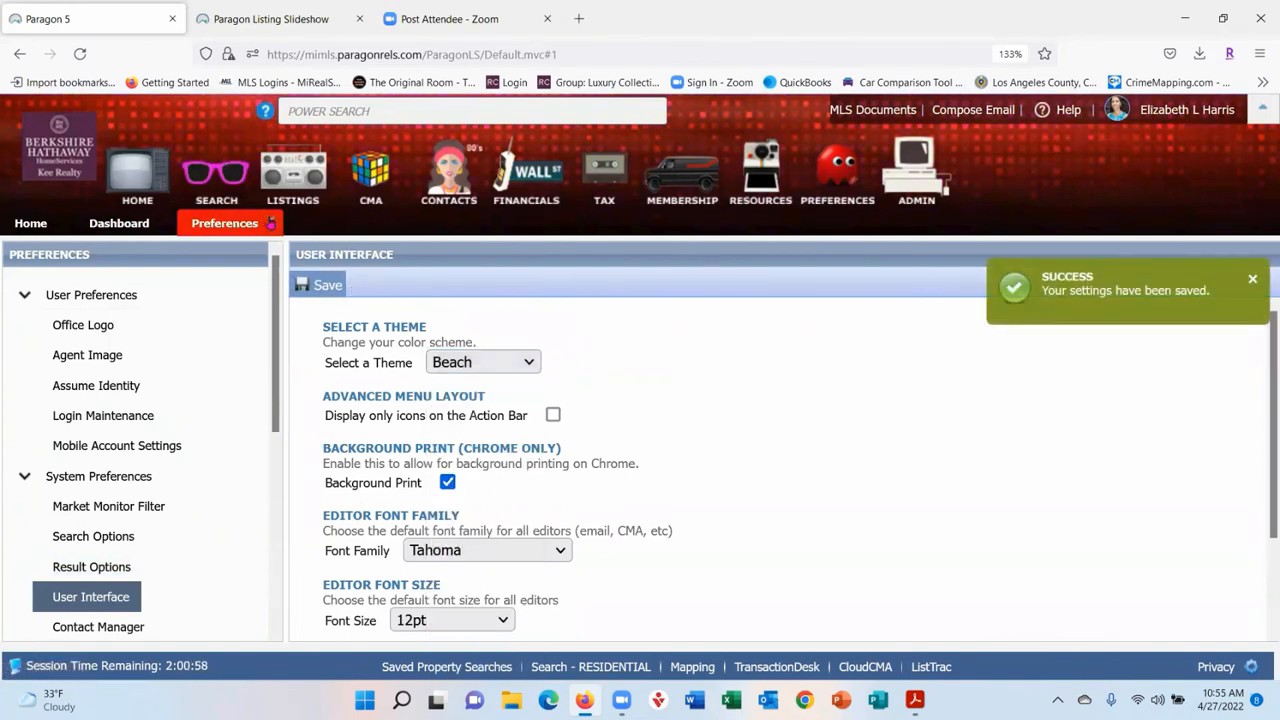
{"action": "left_click", "coordinate": [270, 222]}
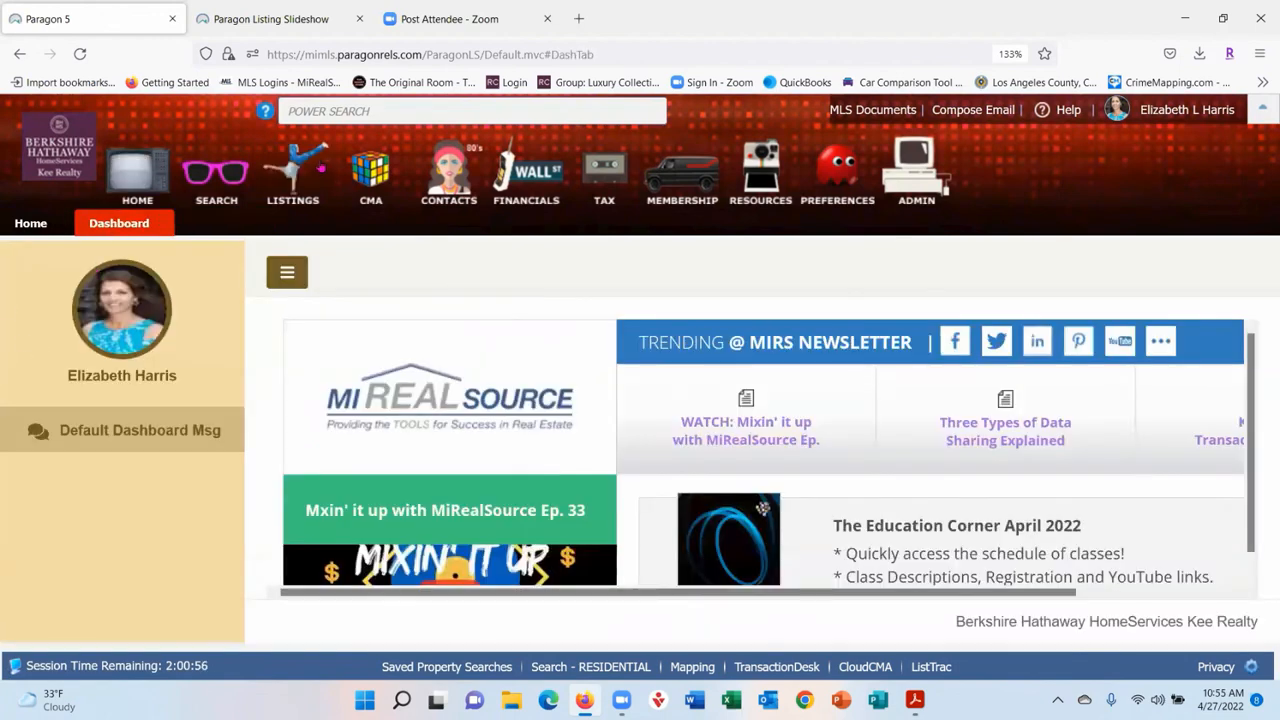
- Start a new RESIDENTIAL search and collapse and re-expand the header icon banner
{"action": "mouse_move", "coordinate": [218, 178]}
{"action": "left_click", "coordinate": [238, 248]}
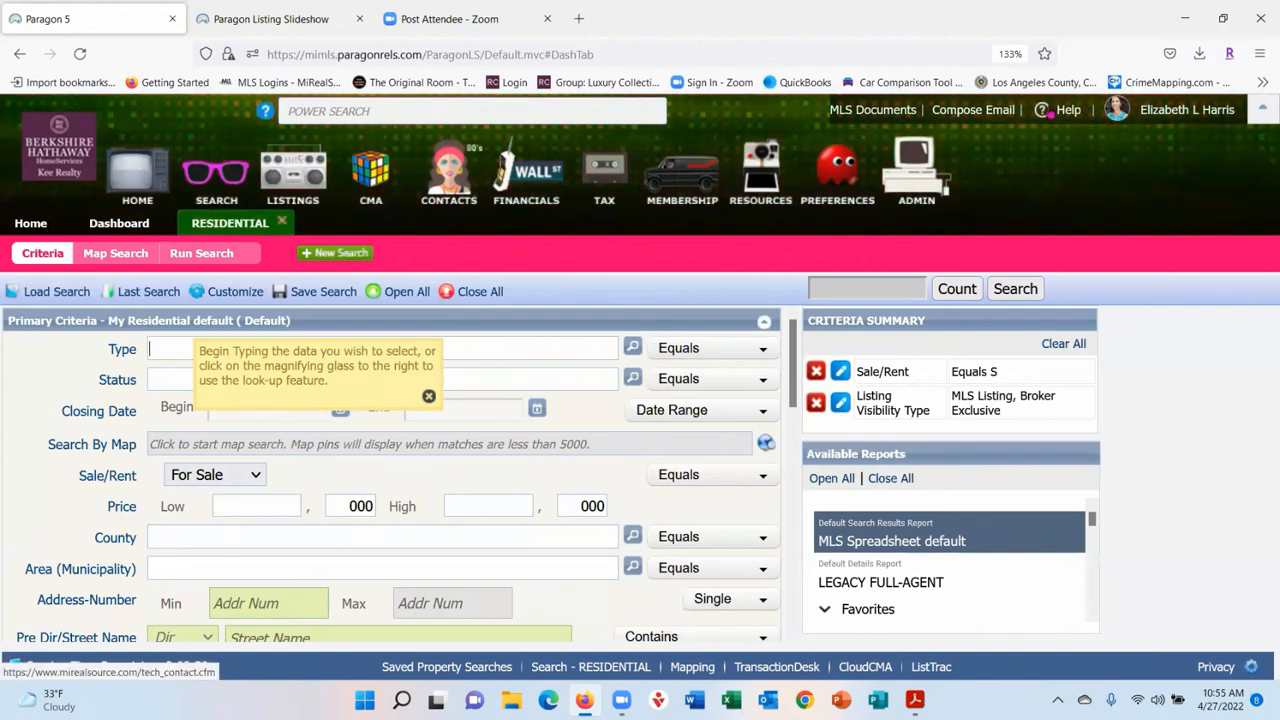
{"action": "left_click", "coordinate": [1264, 110]}
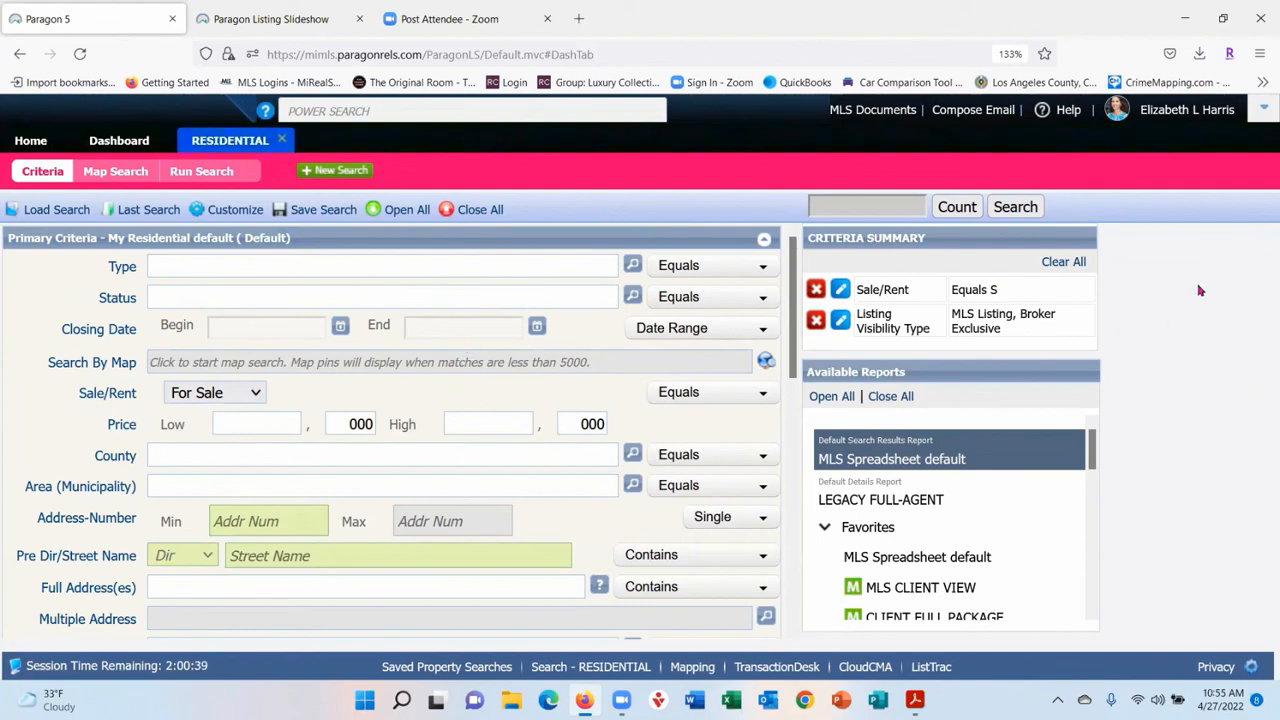
{"action": "left_click", "coordinate": [1263, 113]}
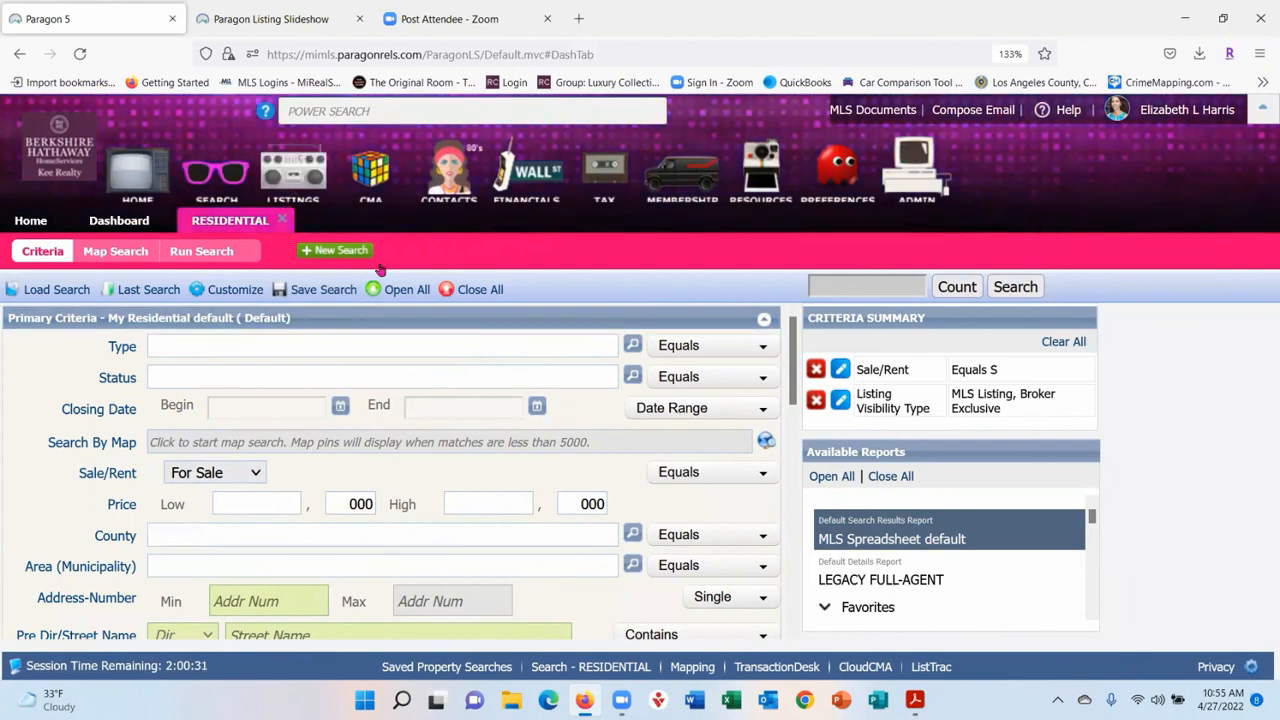
{"action": "left_click", "coordinate": [1264, 107]}
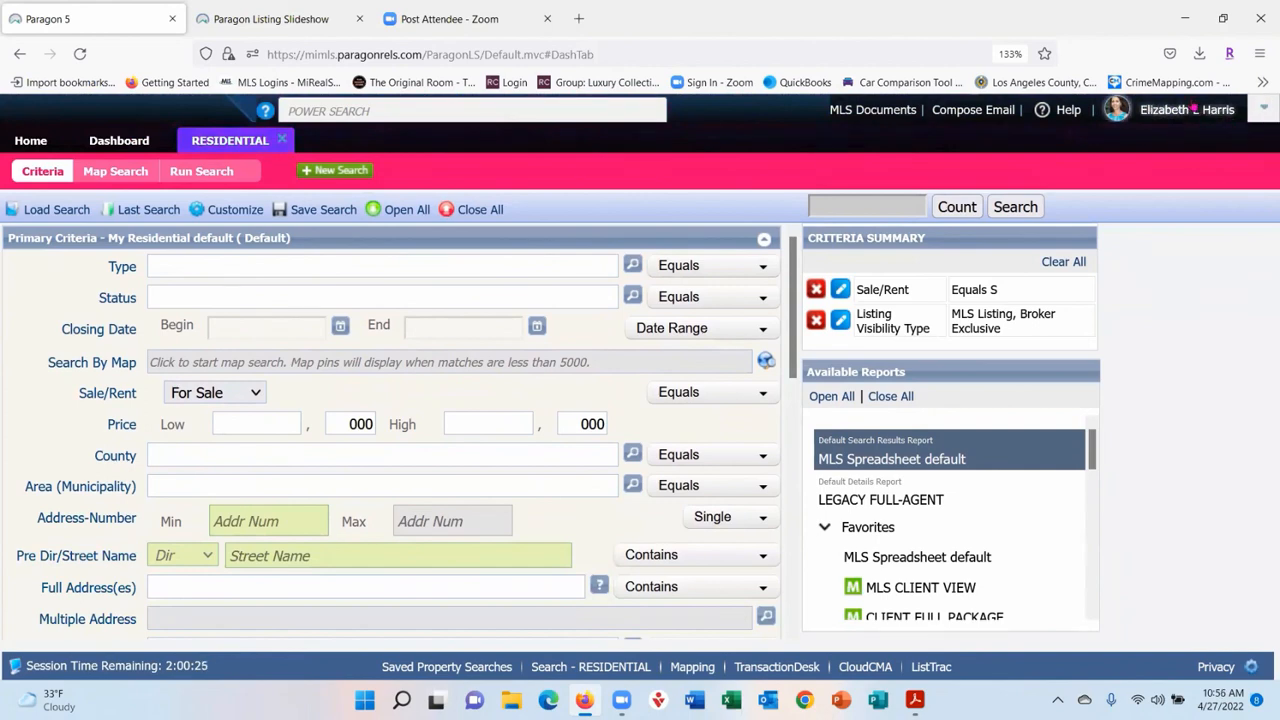
- Zoom the page to 150%, back to 120%, and show the full icon banner
{"action": "key", "text": "ctrl+plus"}
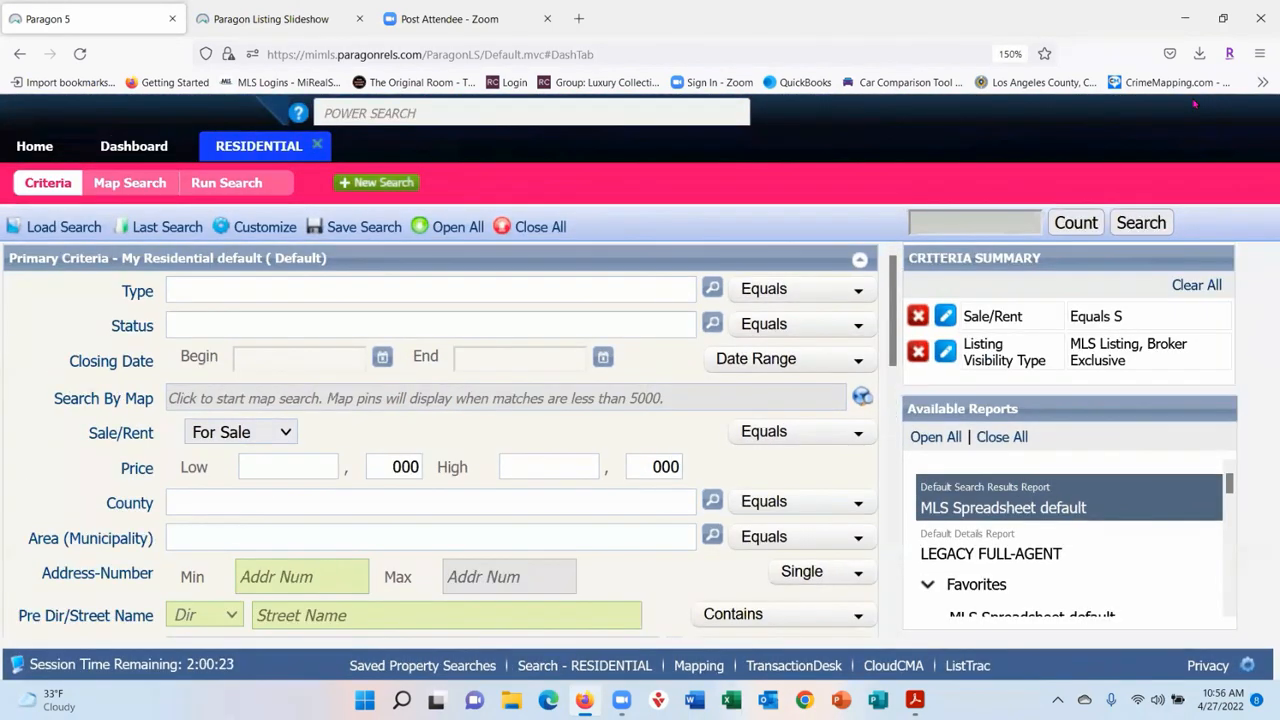
{"action": "key", "text": "ctrl+minus"}
{"action": "key", "text": "ctrl+minus"}
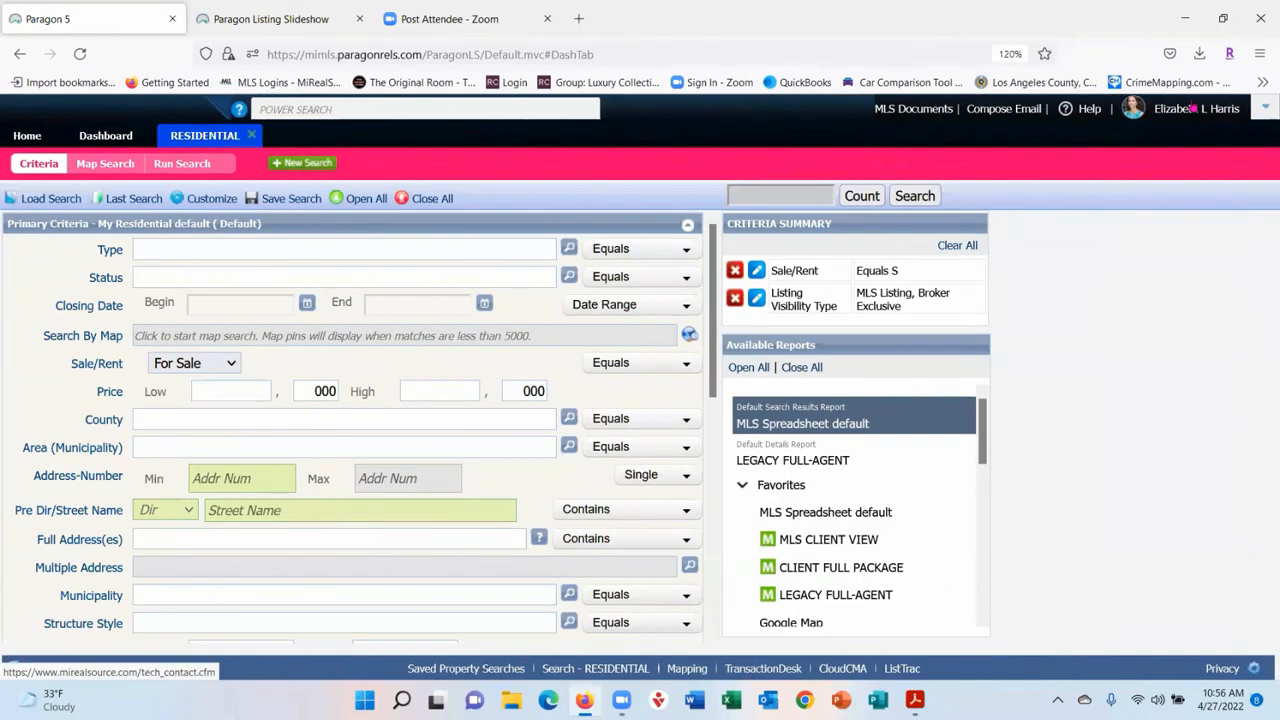
{"action": "left_click", "coordinate": [1262, 112]}
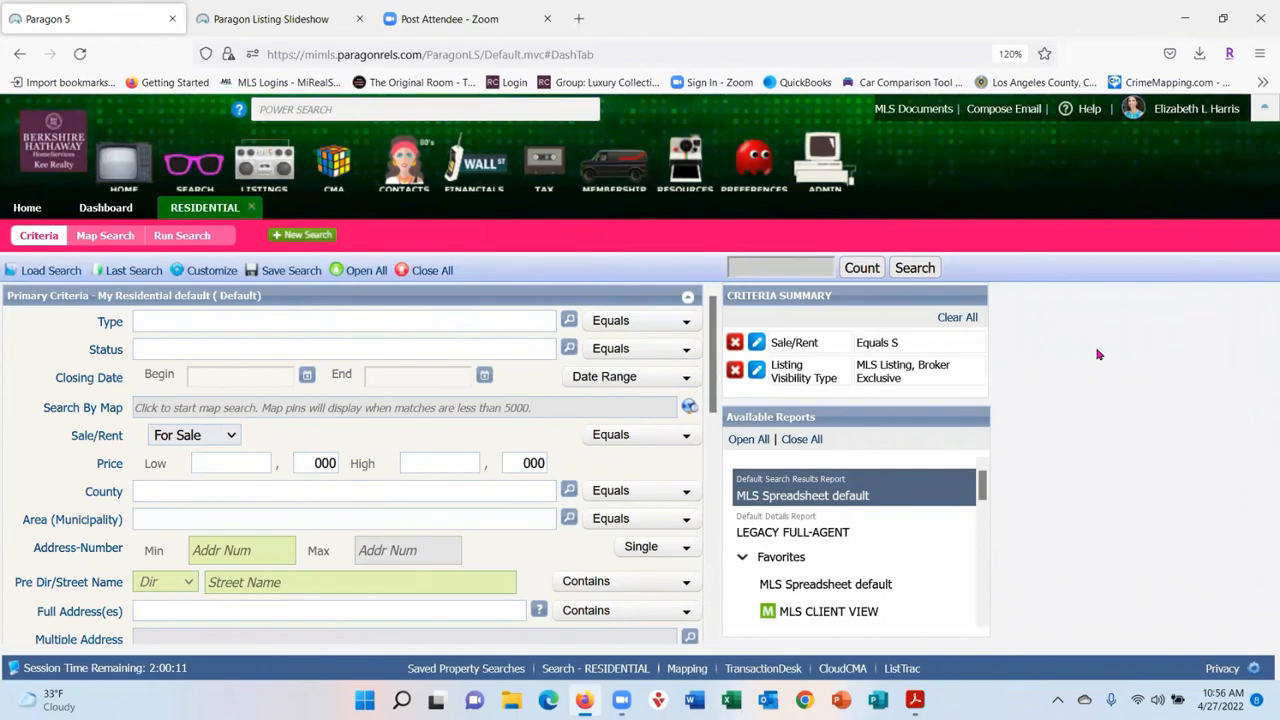
- Save Pink as the System > User Interface theme, reload the application, and dismiss MLS Messages
{"action": "left_click", "coordinate": [749, 165]}
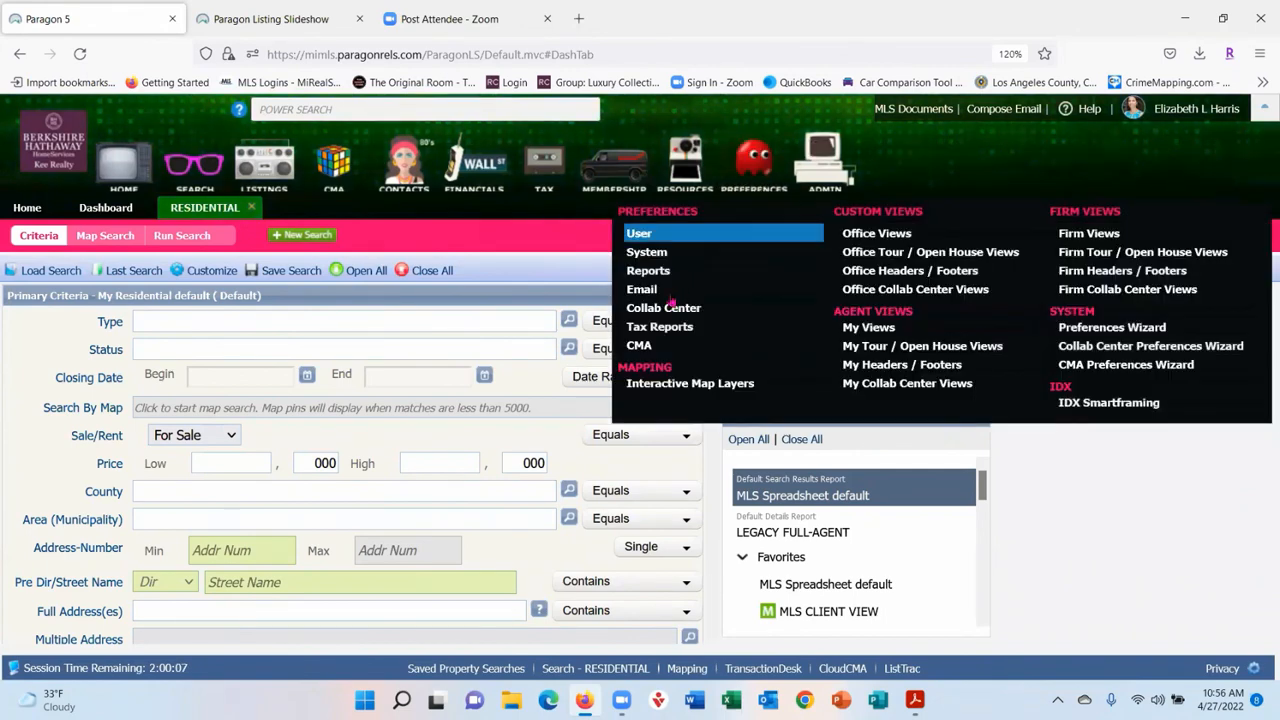
{"action": "left_click", "coordinate": [672, 271]}
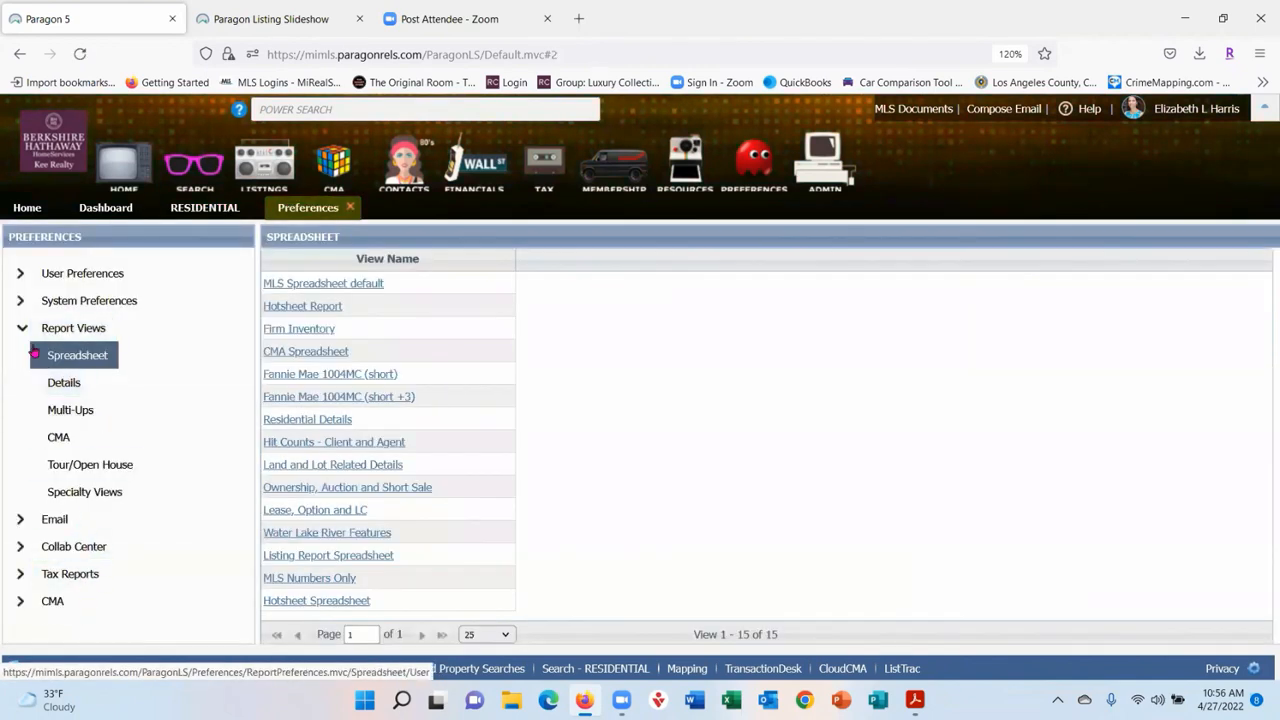
{"action": "left_click", "coordinate": [22, 301]}
{"action": "left_click", "coordinate": [88, 418]}
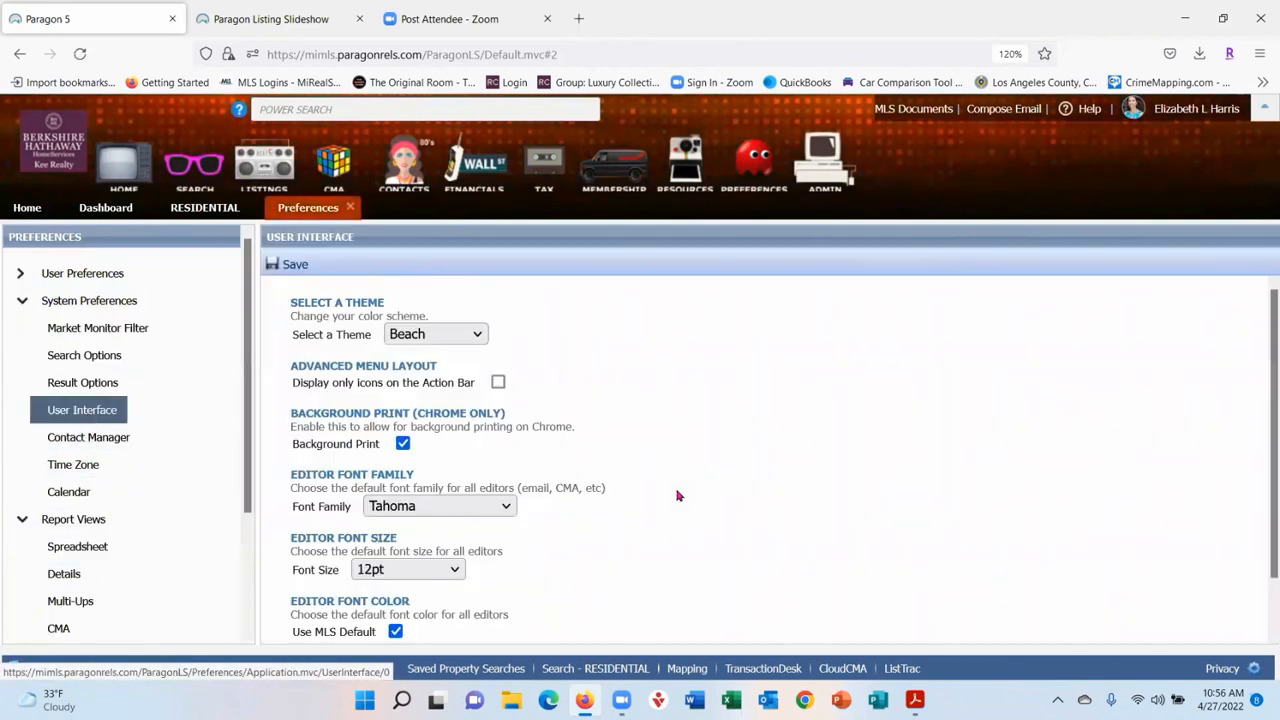
{"action": "left_click", "coordinate": [476, 333]}
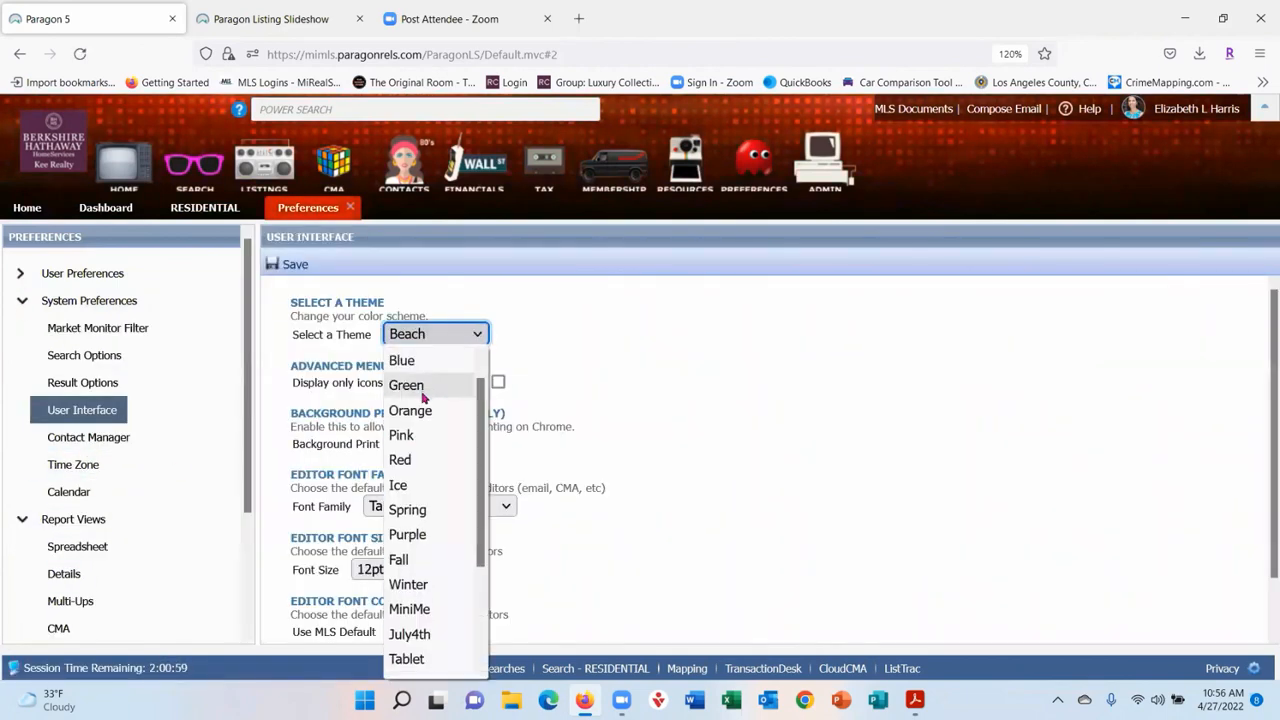
{"action": "left_click", "coordinate": [420, 436]}
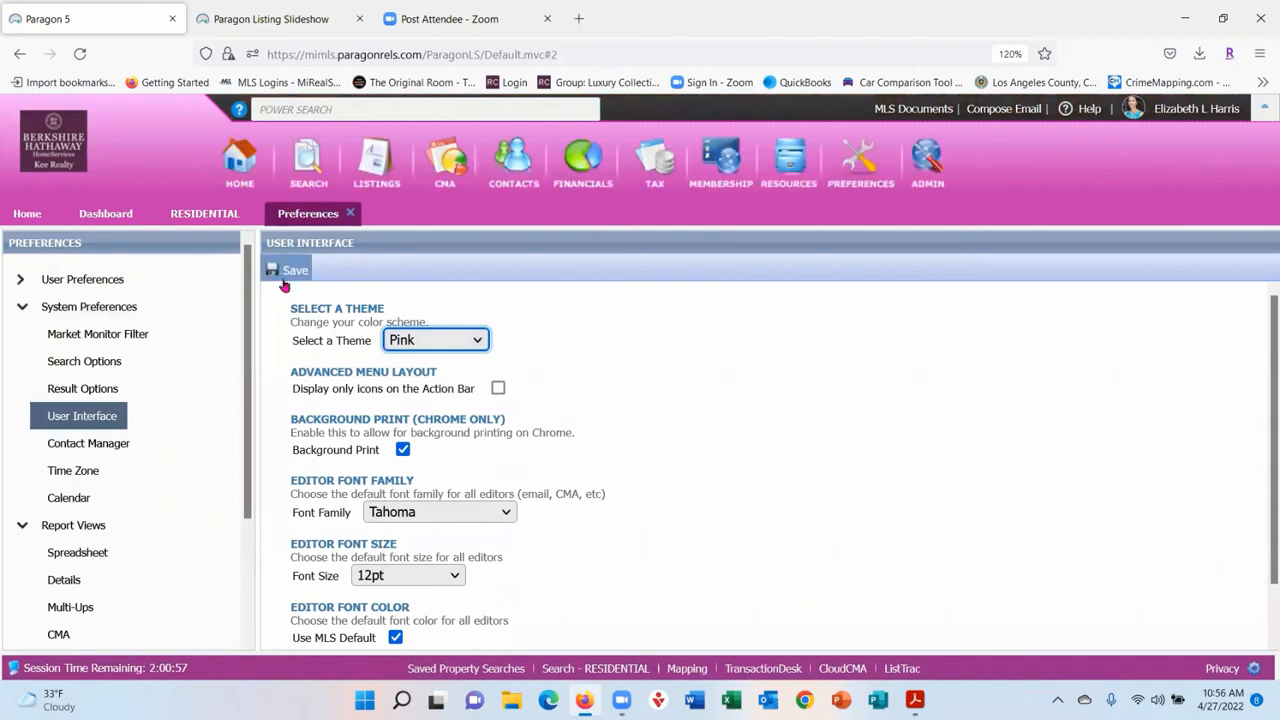
{"action": "left_click", "coordinate": [290, 270]}
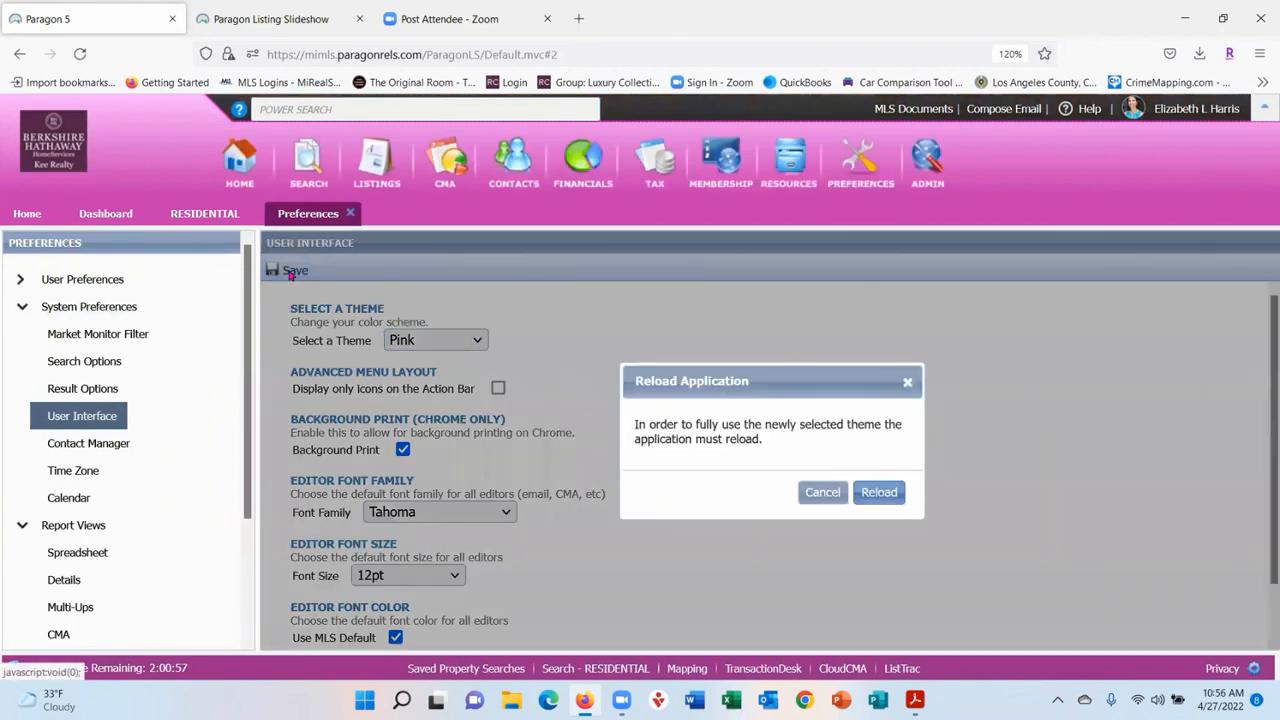
{"action": "left_click", "coordinate": [880, 498]}
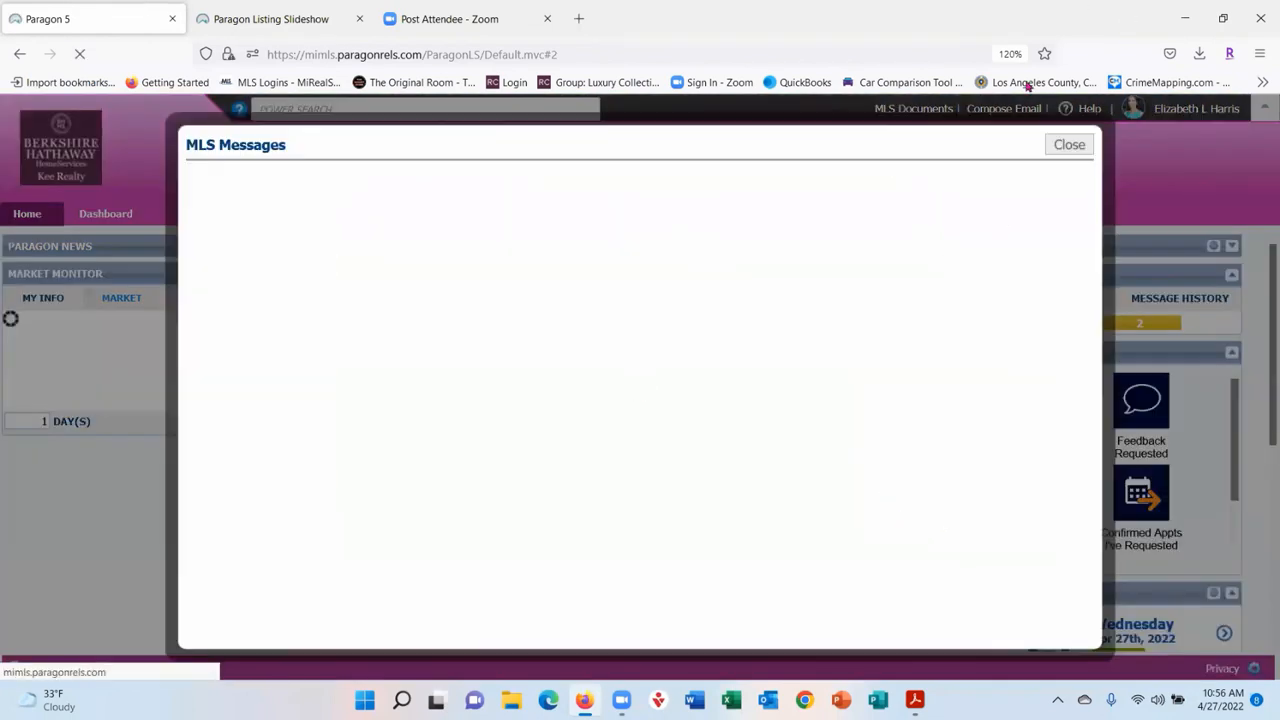
{"action": "left_click", "coordinate": [1070, 145]}
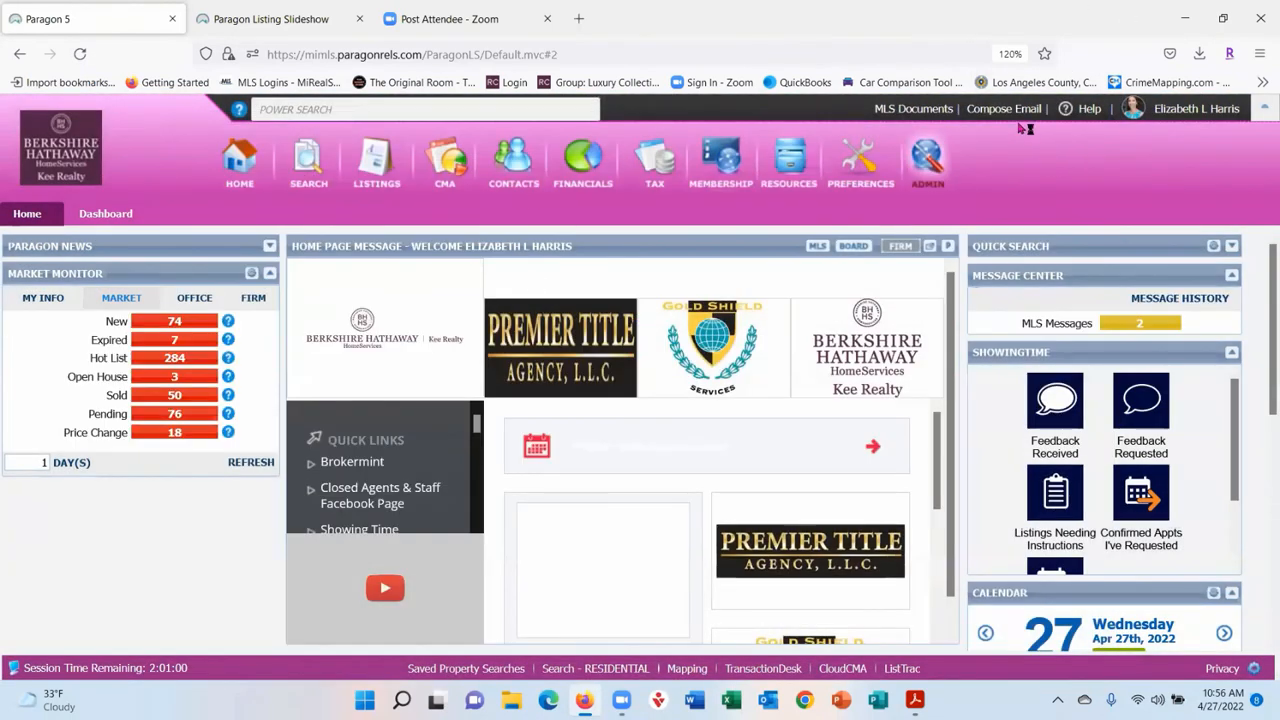